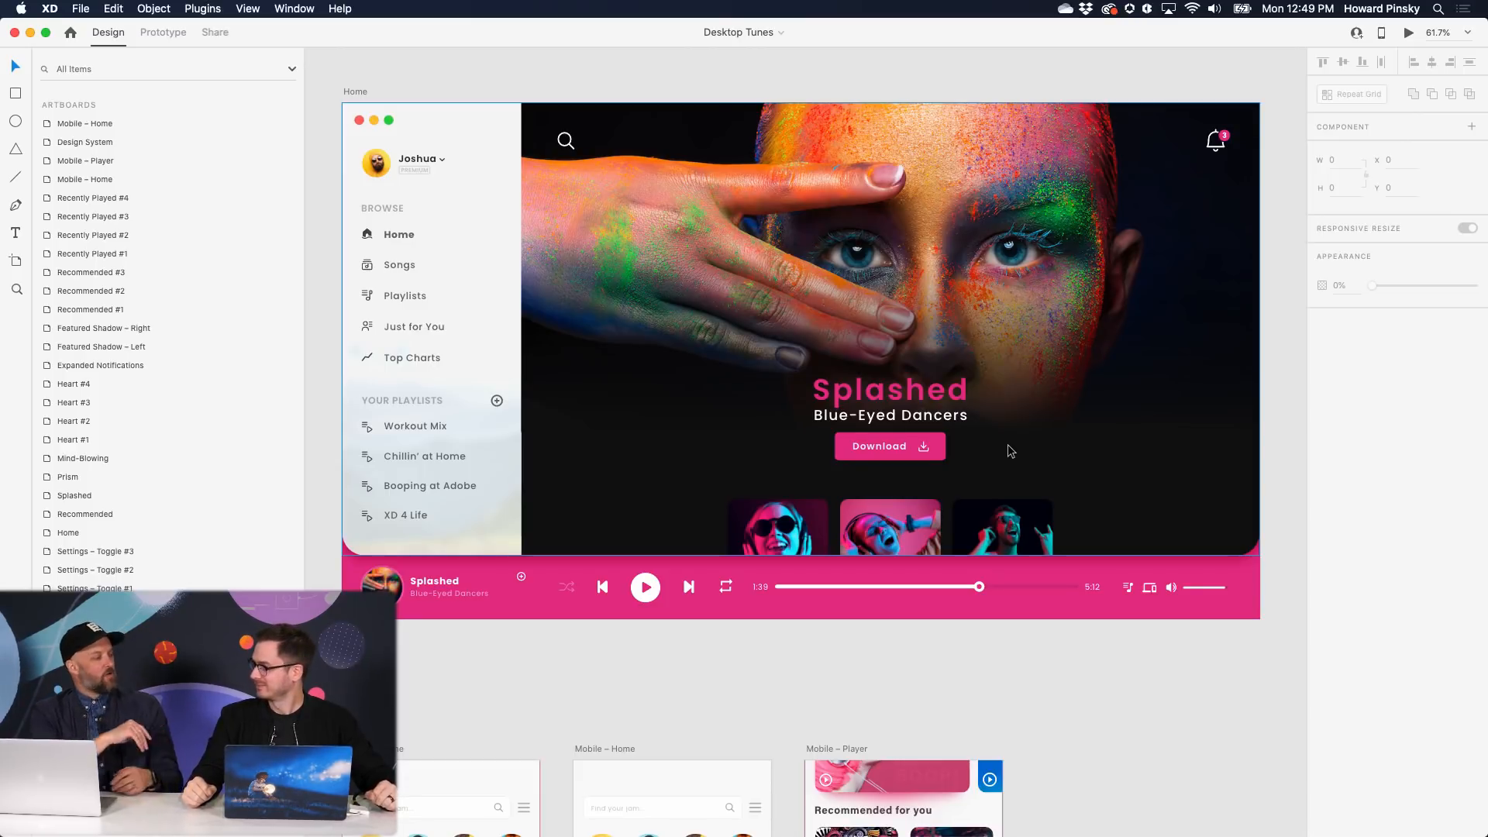
- Select the 232 × 59 Download button group in the Home artboard's hero
{"action": "scroll", "coordinate": [945, 426], "scroll_direction": "up", "scroll_amount": 5}
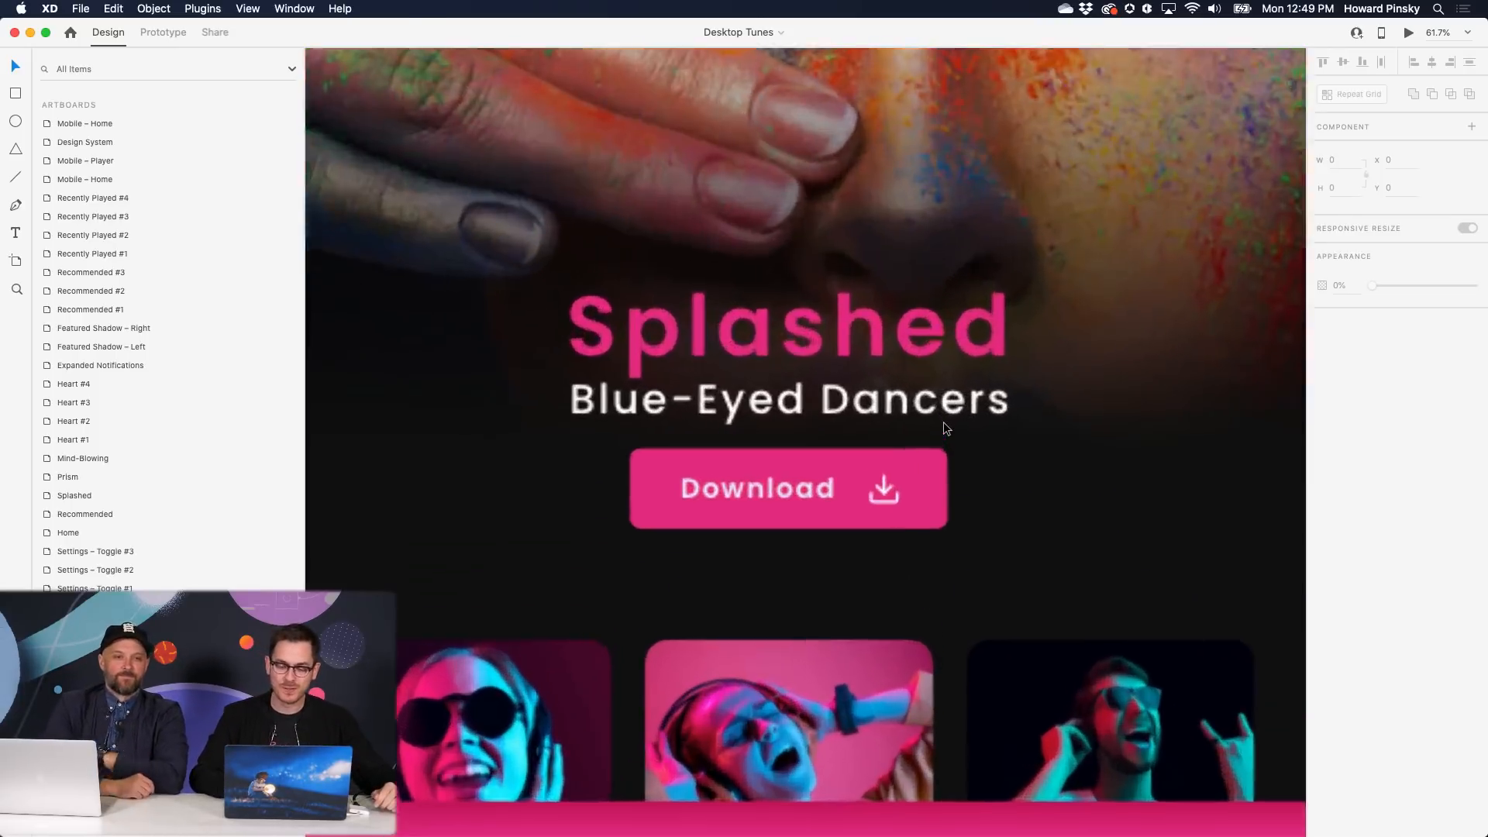
{"action": "scroll", "coordinate": [942, 421], "scroll_direction": "up", "scroll_amount": 2}
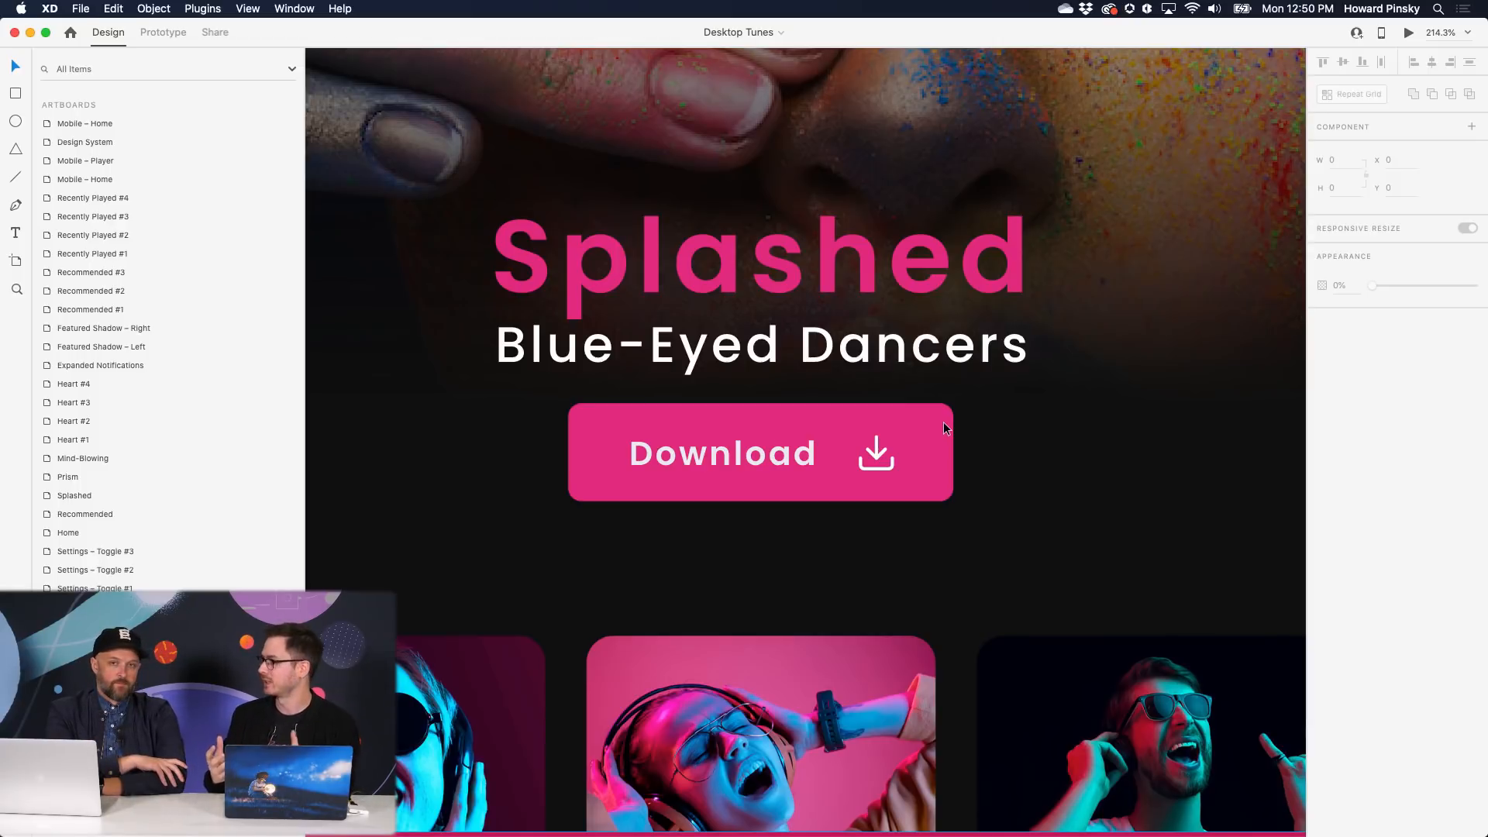
{"action": "left_click", "coordinate": [922, 429]}
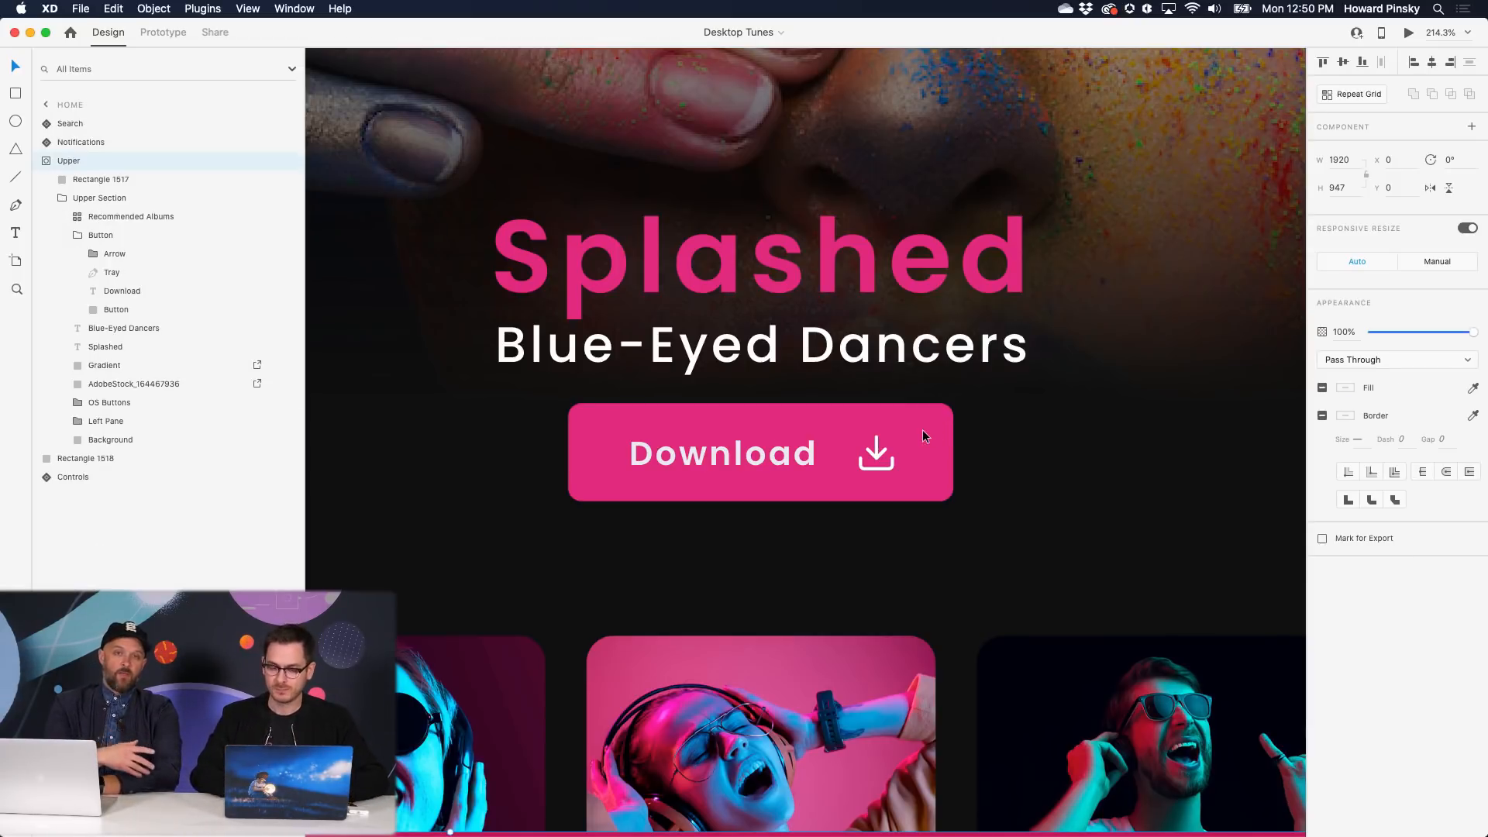
{"action": "left_click", "coordinate": [922, 436]}
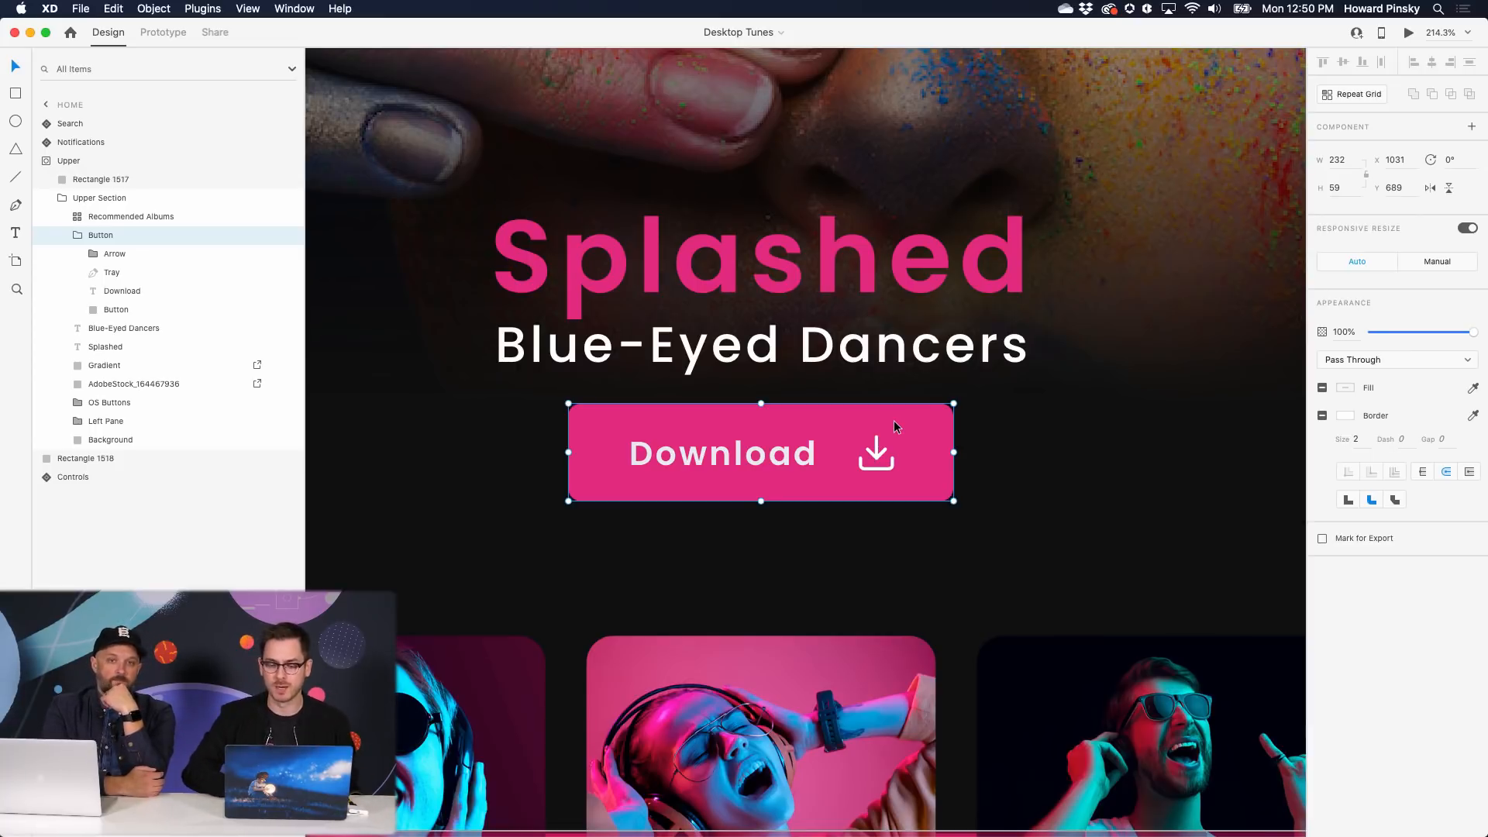
- Make the Download button a master component from the Property Inspector's Component +
{"action": "right_click", "coordinate": [895, 426]}
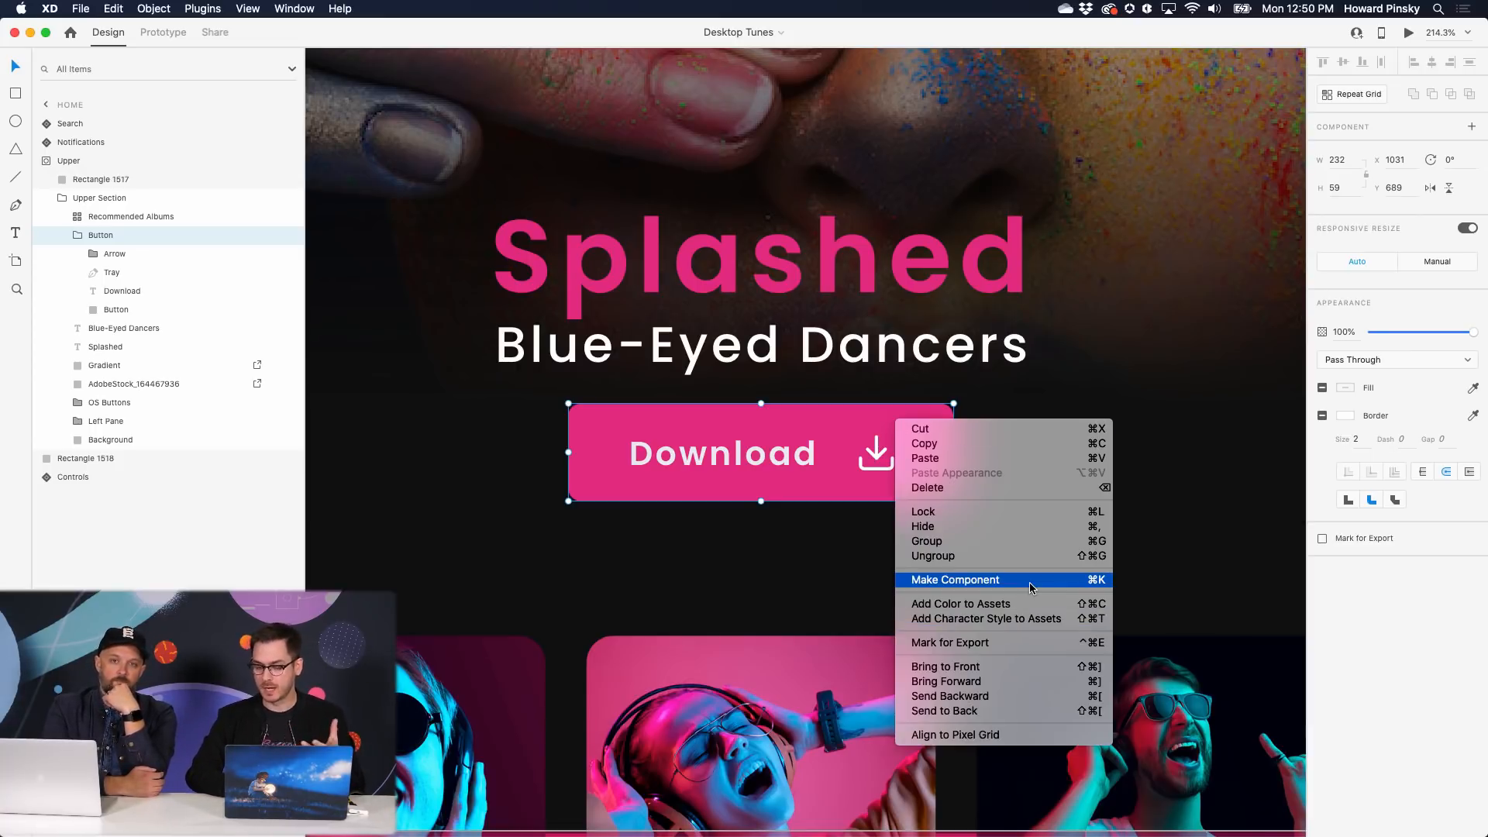
{"action": "left_click", "coordinate": [1405, 597]}
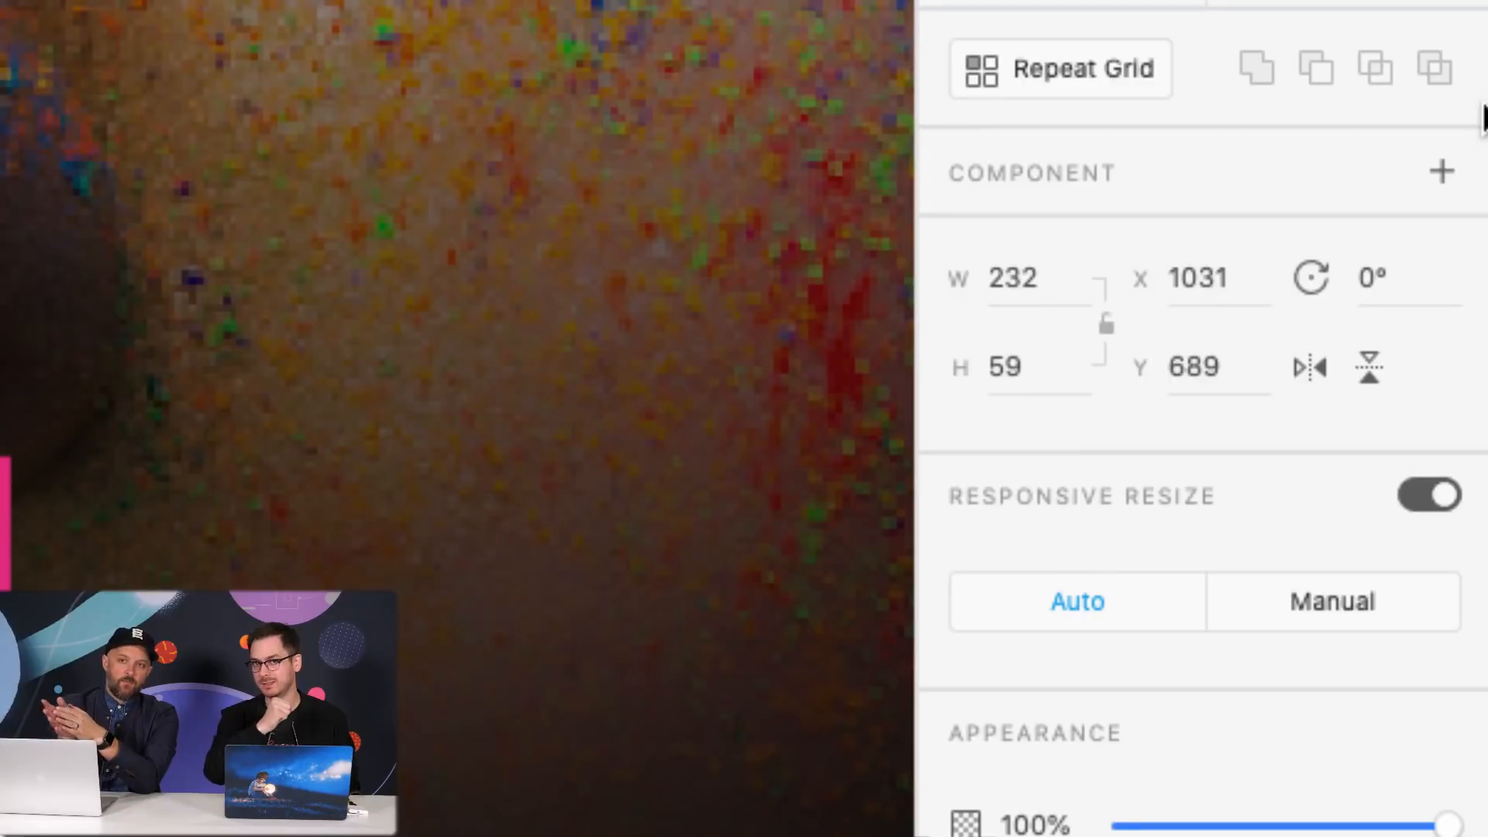
{"action": "left_click", "coordinate": [1442, 172]}
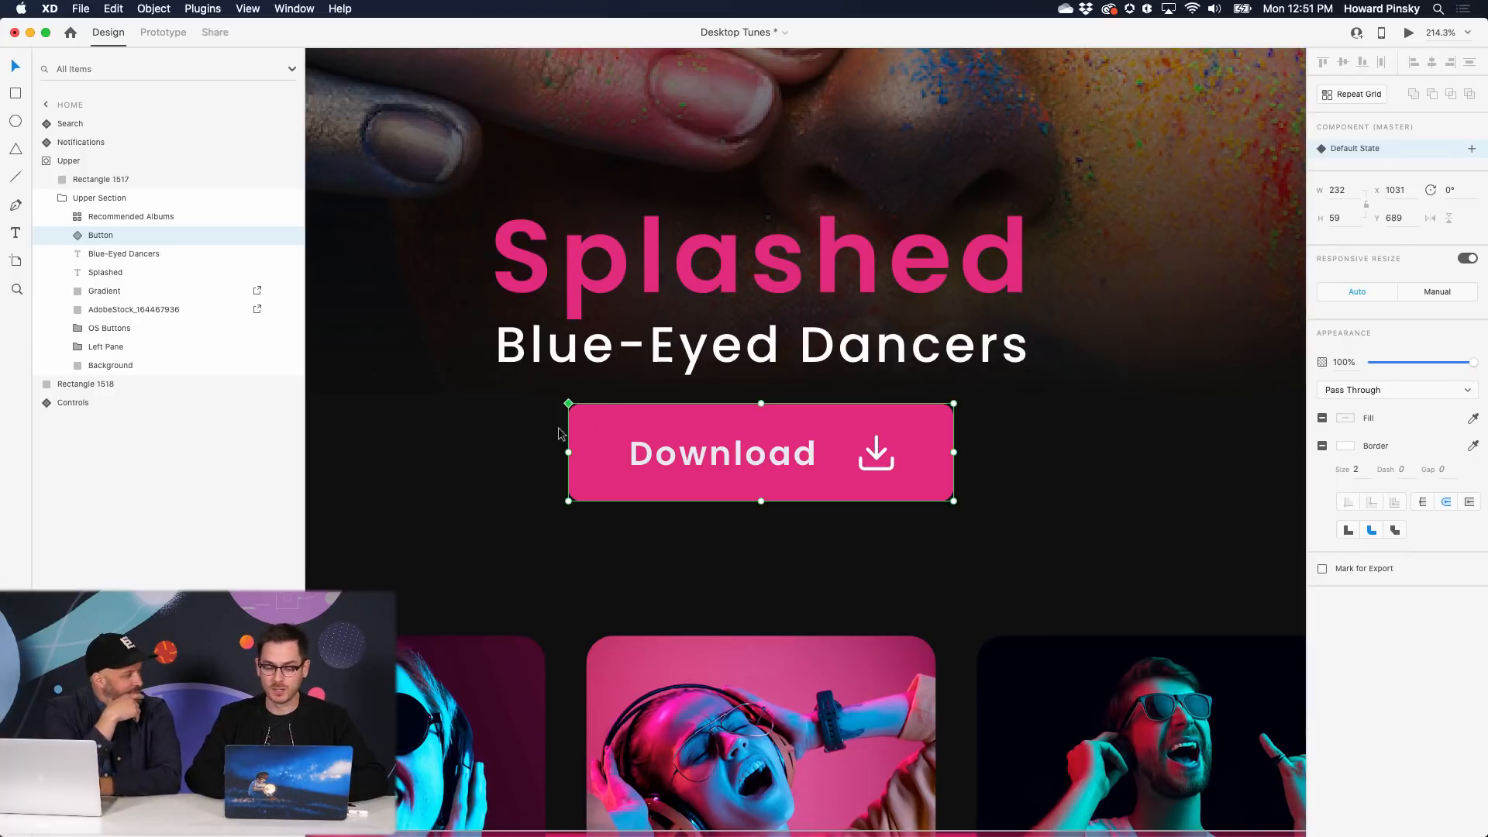
{"action": "key", "text": "alt"}
{"action": "left_click_drag", "start_coordinate": [717, 444], "coordinate": [1115, 447]}
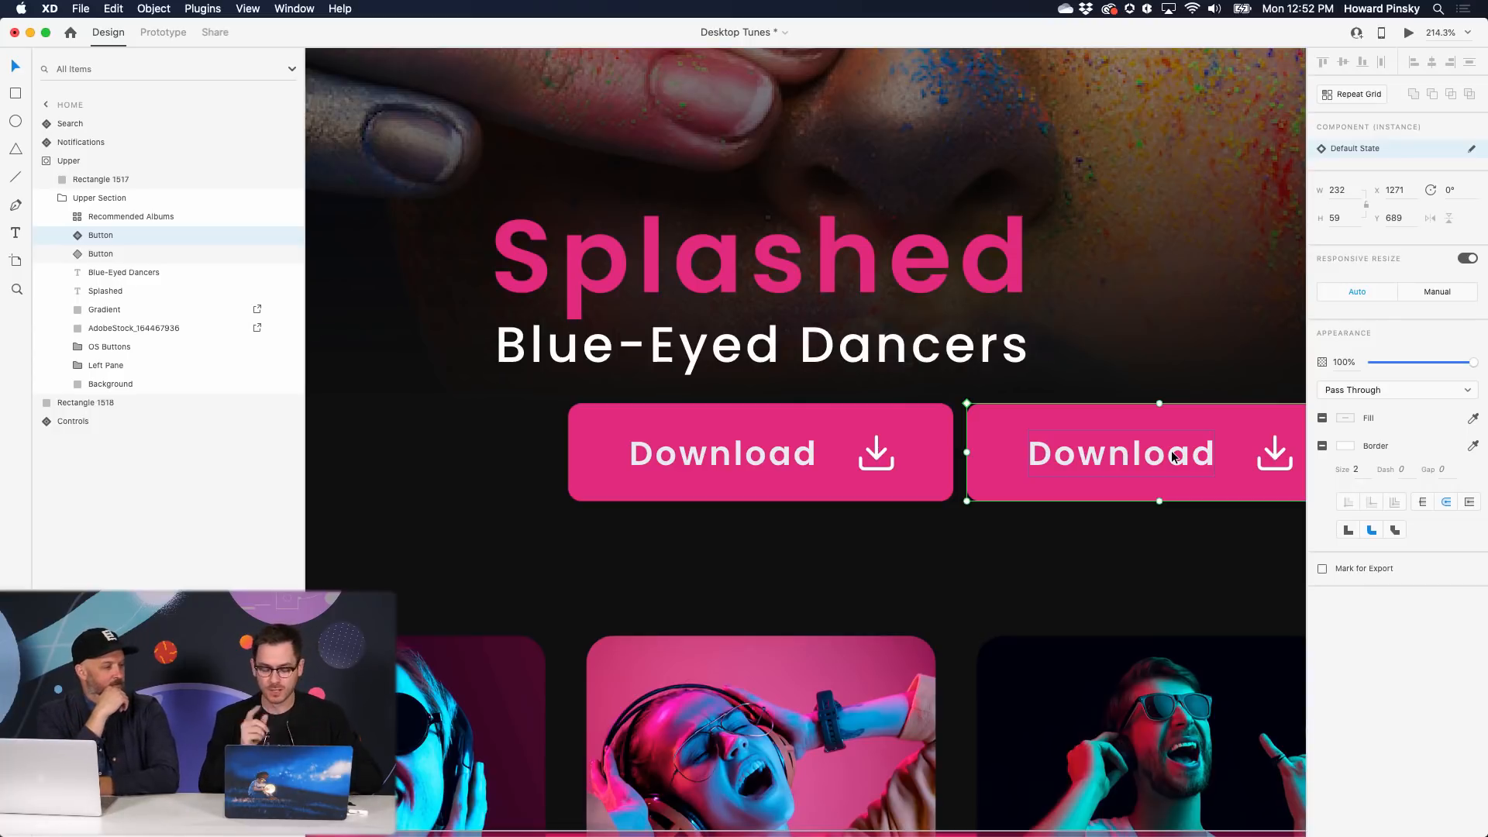
{"action": "key", "text": "Delete"}
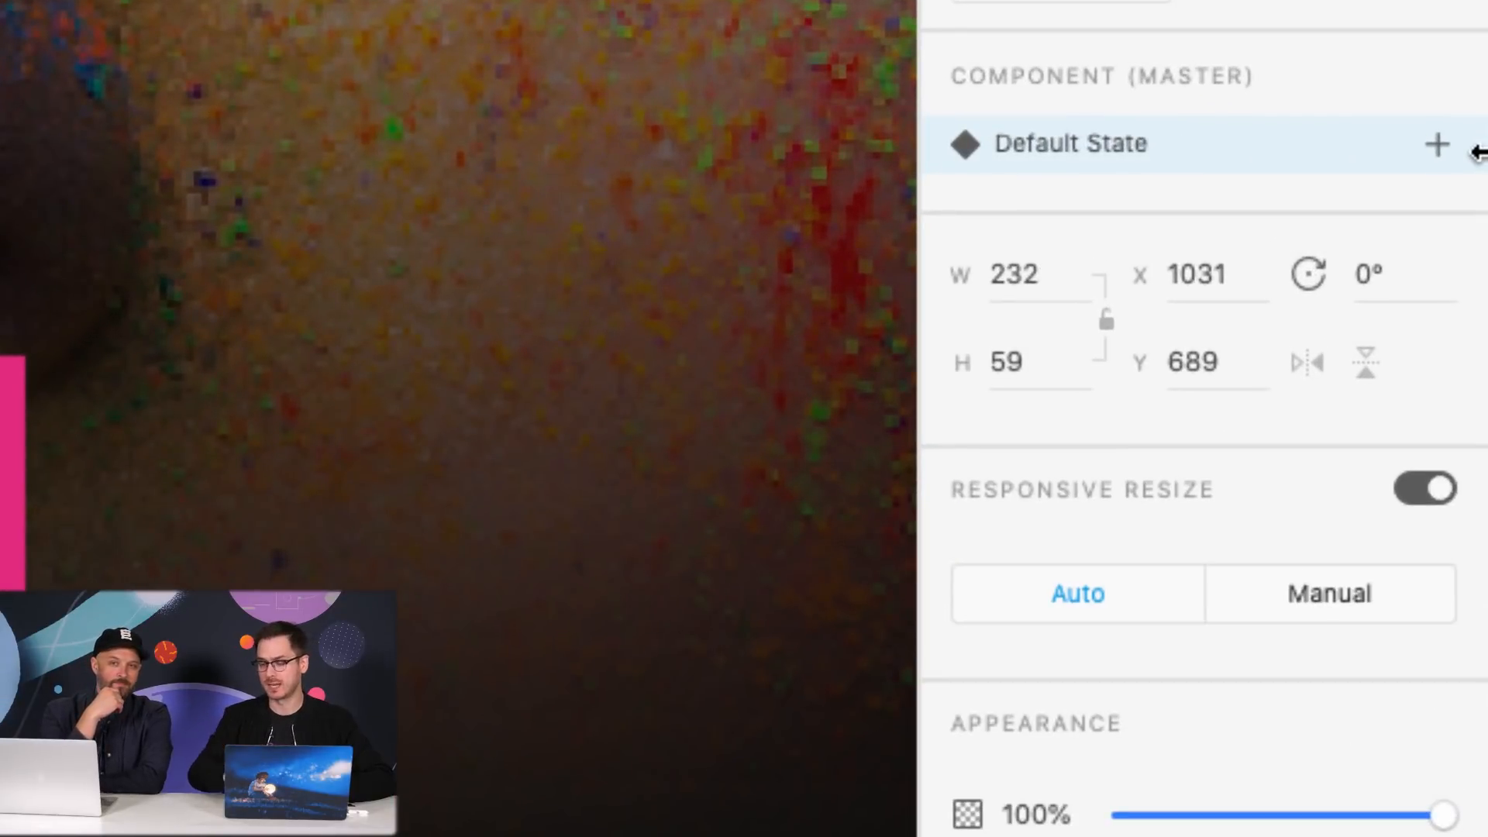
- Add a new component state named 'Outlined' to the Download button
{"action": "left_click", "coordinate": [1440, 145]}
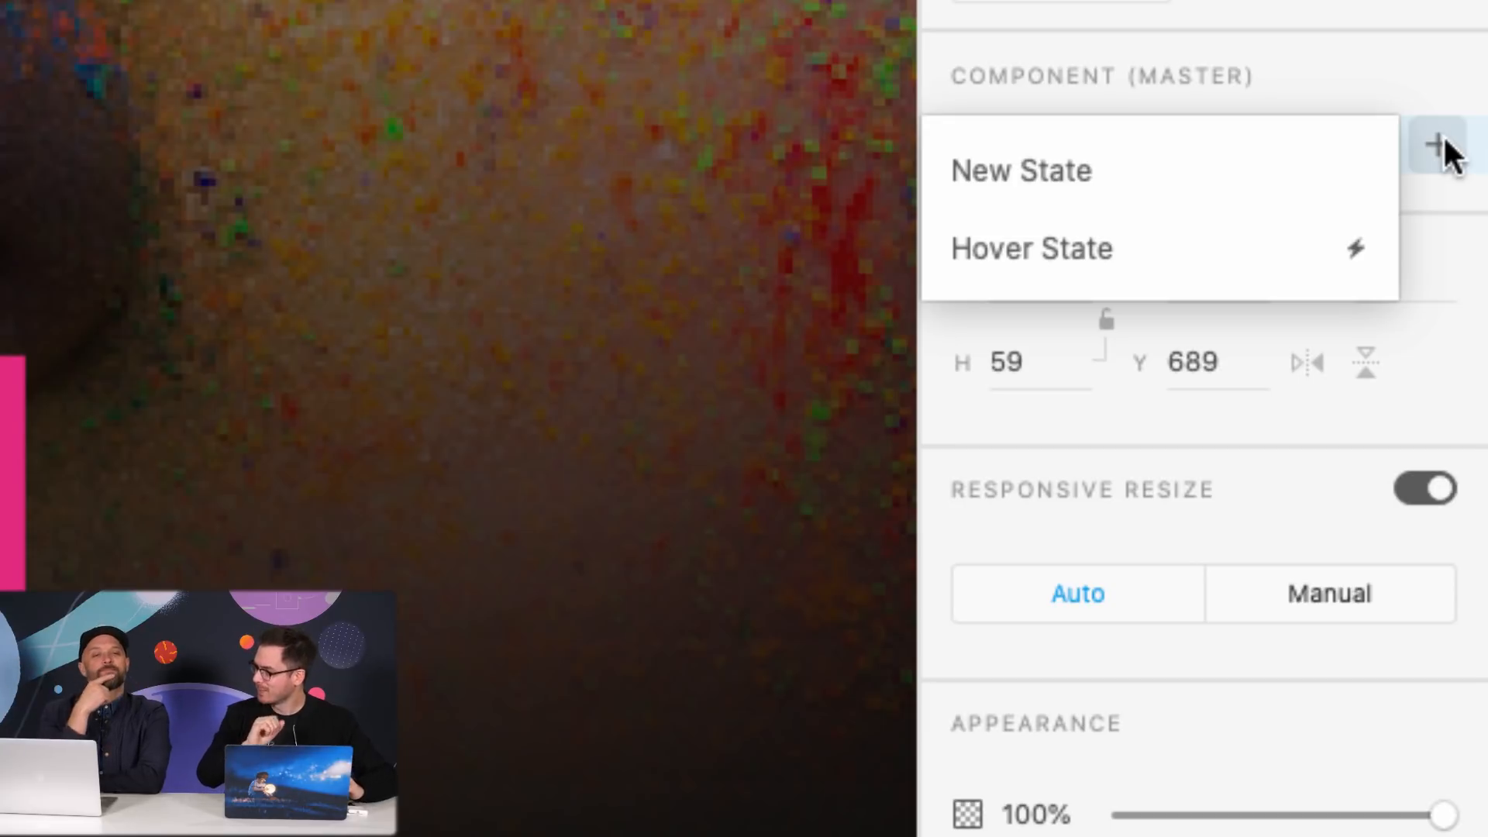
{"action": "left_click", "coordinate": [1270, 165]}
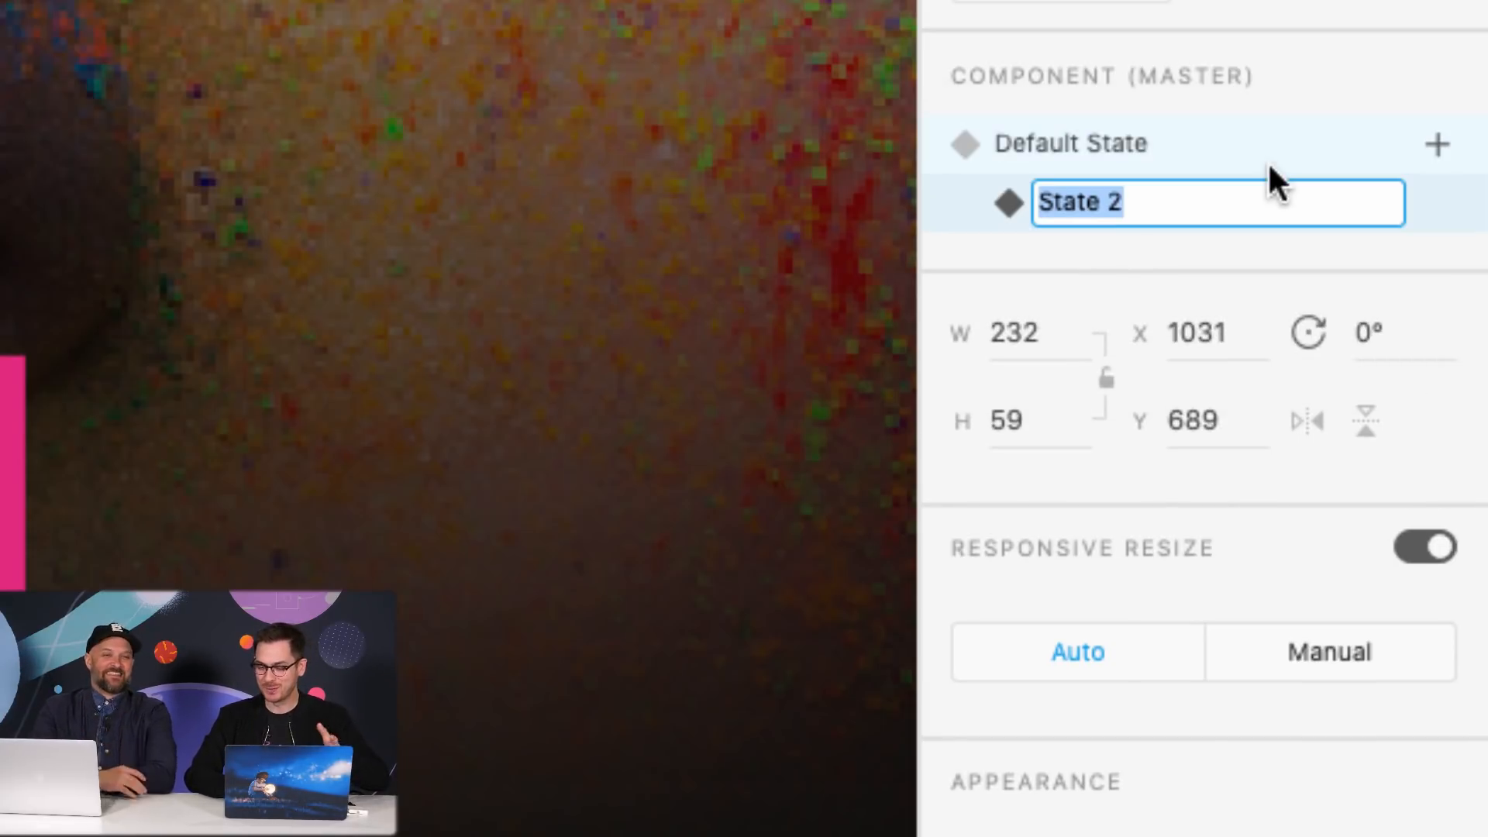
{"action": "type", "text": "Outlined"}
{"action": "key", "text": "Return"}
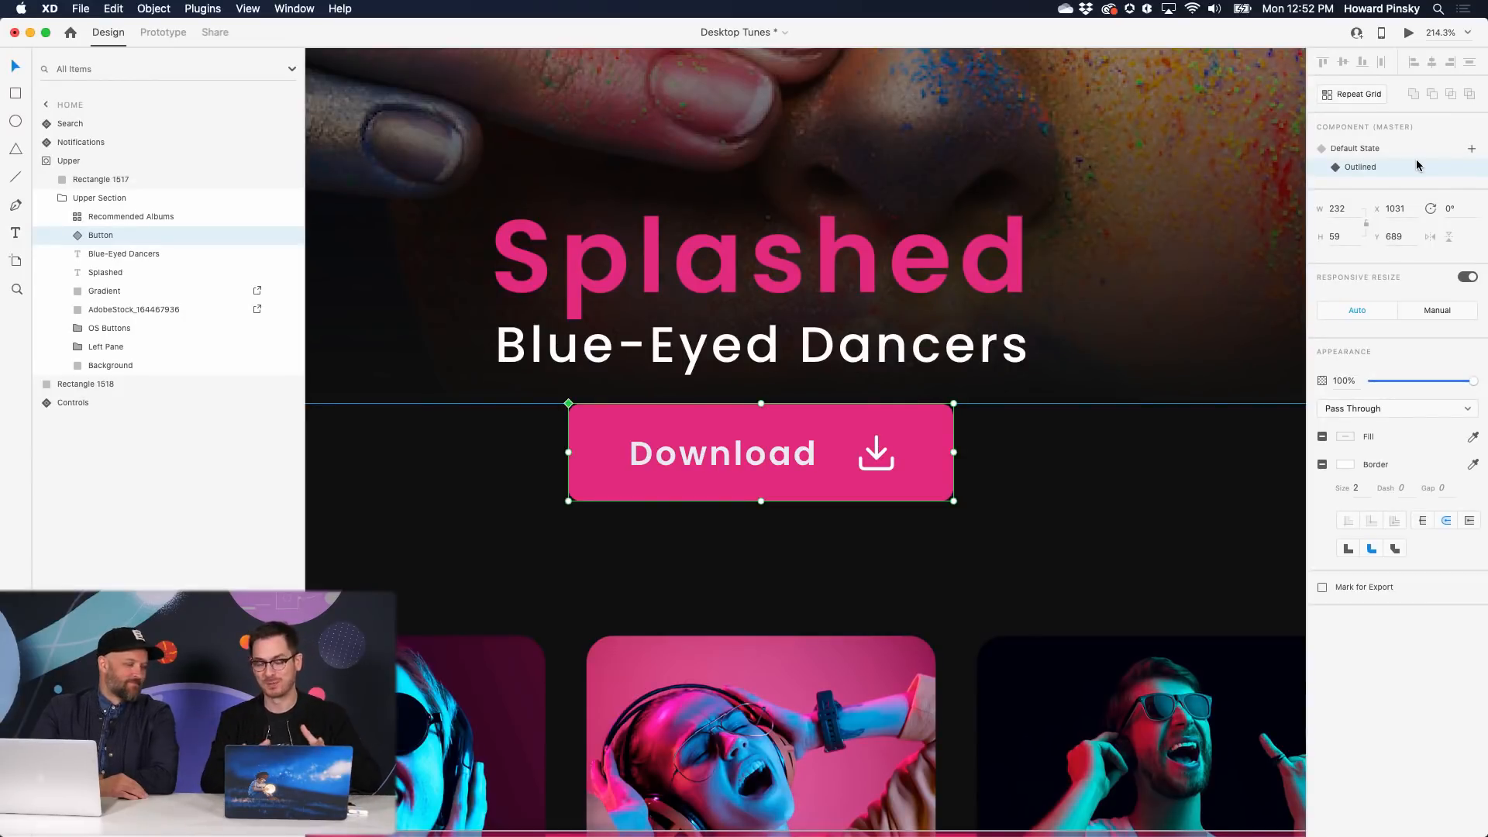
{"action": "scroll", "coordinate": [1017, 413], "scroll_direction": "right", "scroll_amount": 4}
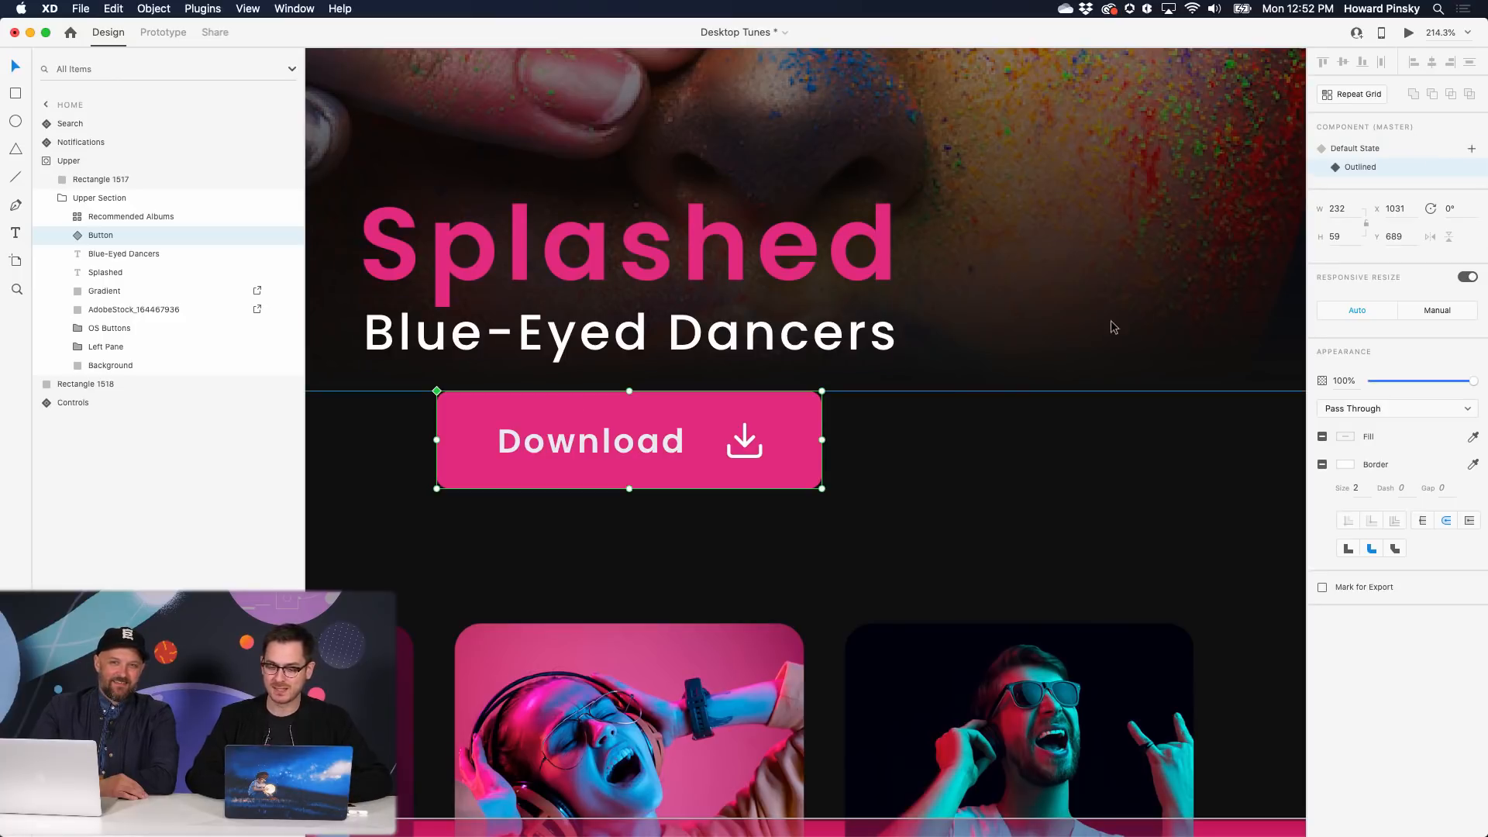
- In the Outlined state, remove the pink fill and add a white border of size 3
{"action": "double_click", "coordinate": [779, 411]}
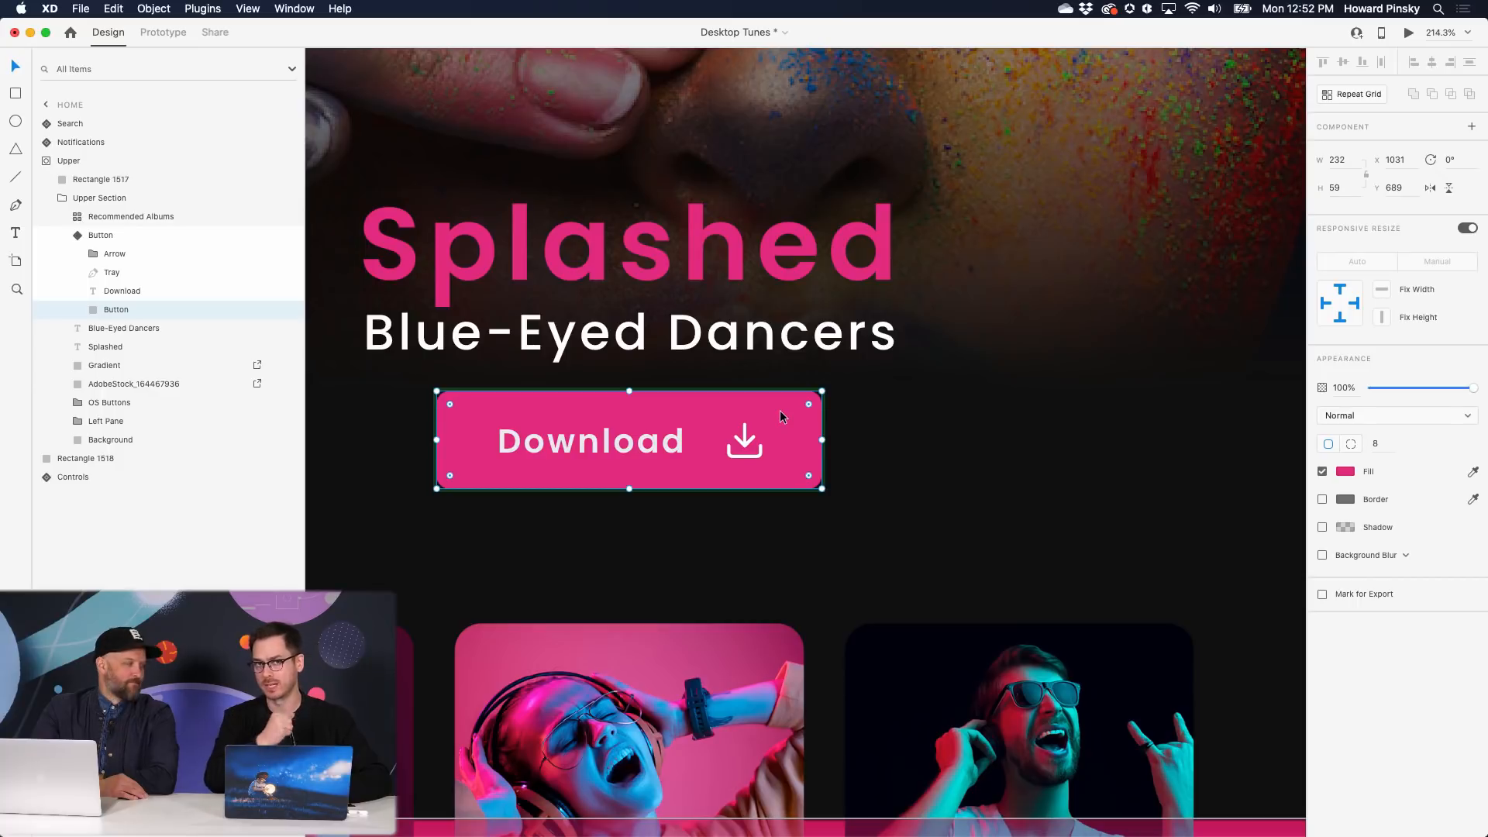
{"action": "left_click", "coordinate": [1322, 472]}
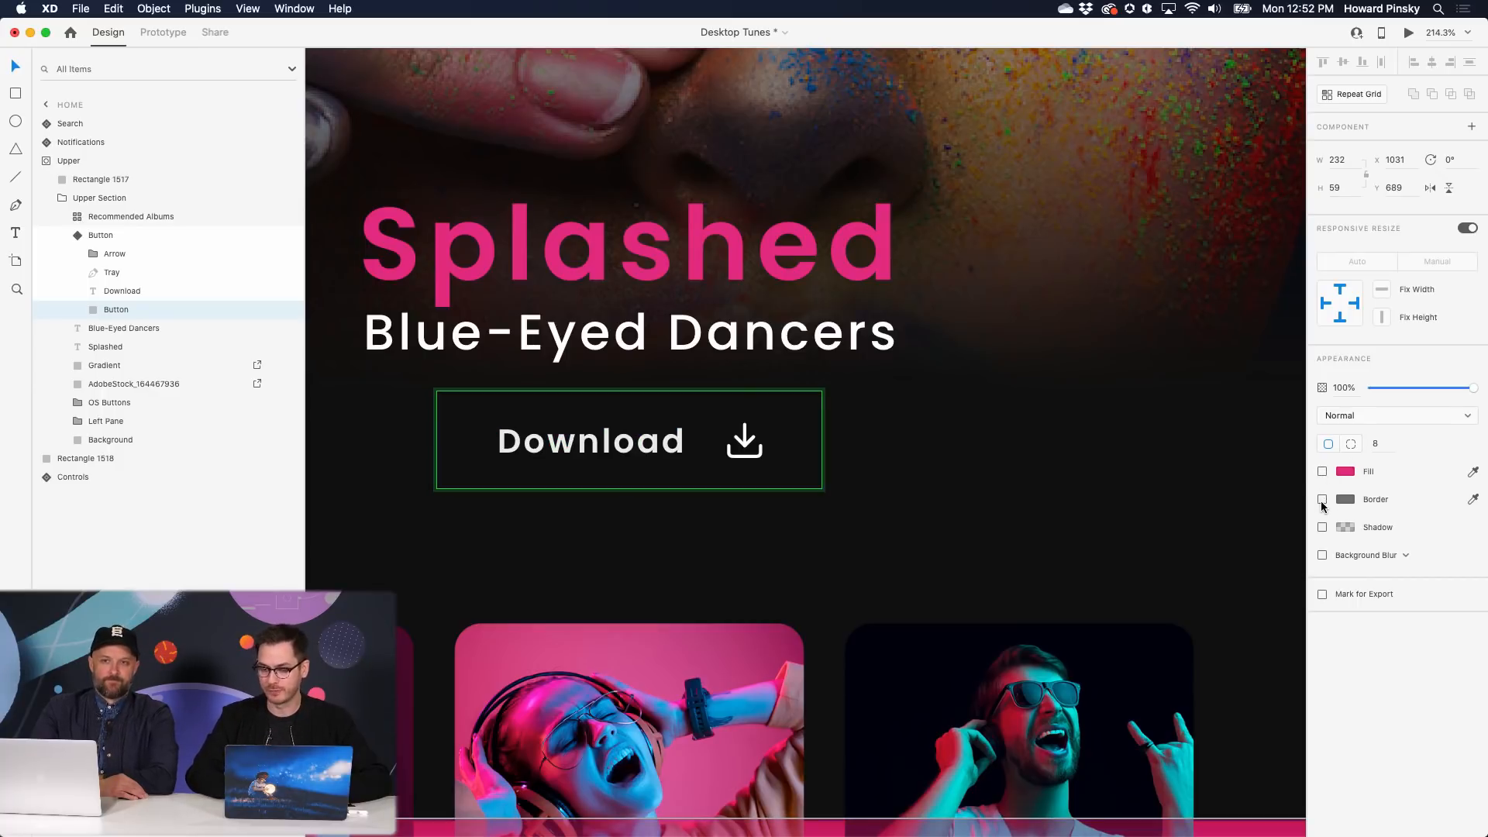
{"action": "left_click", "coordinate": [1323, 499]}
{"action": "left_click", "coordinate": [1346, 499]}
{"action": "left_click", "coordinate": [1355, 524]}
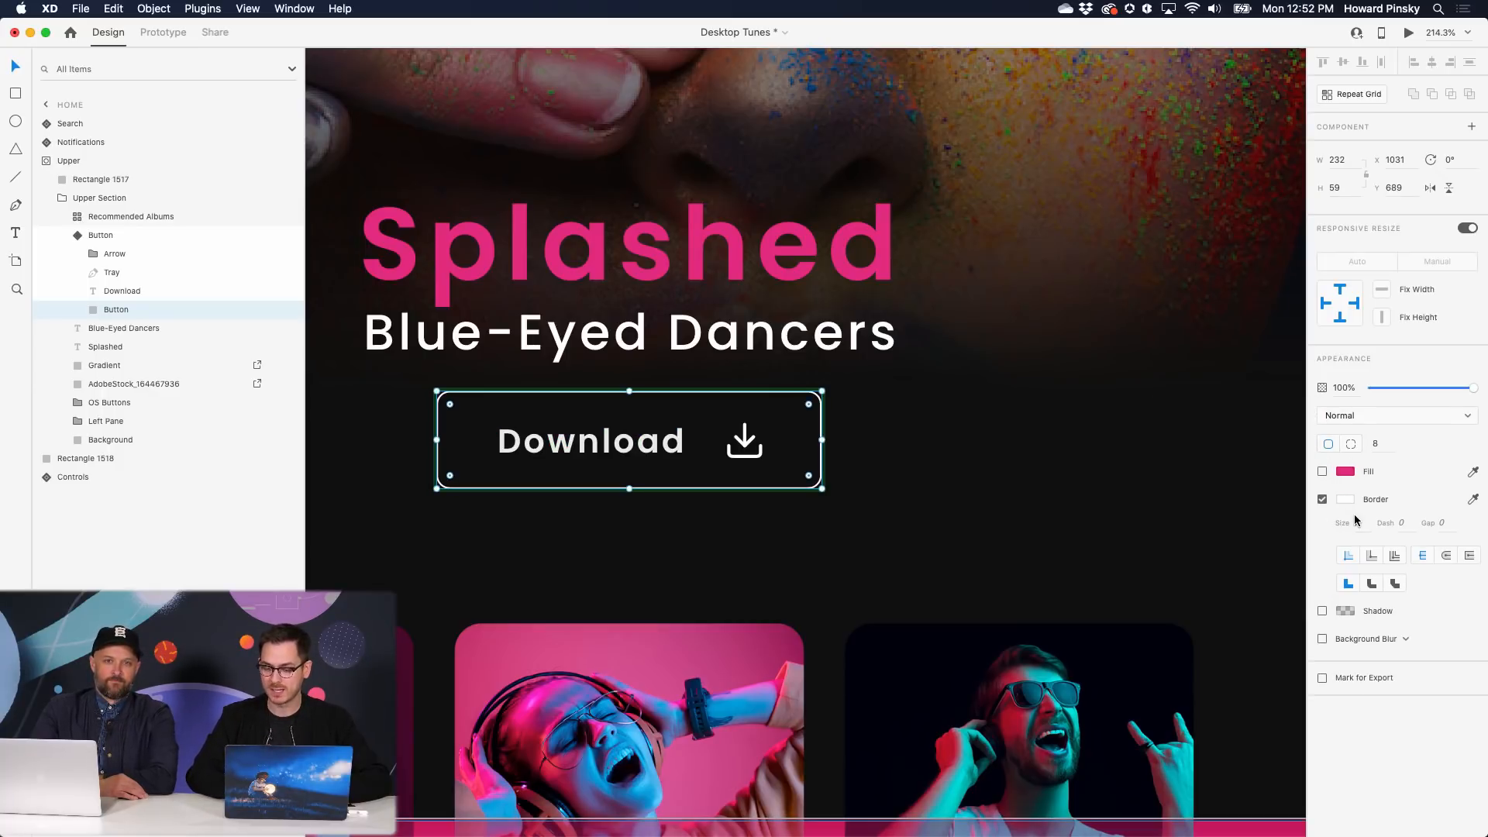
{"action": "type", "text": "3"}
{"action": "key", "text": "Return"}
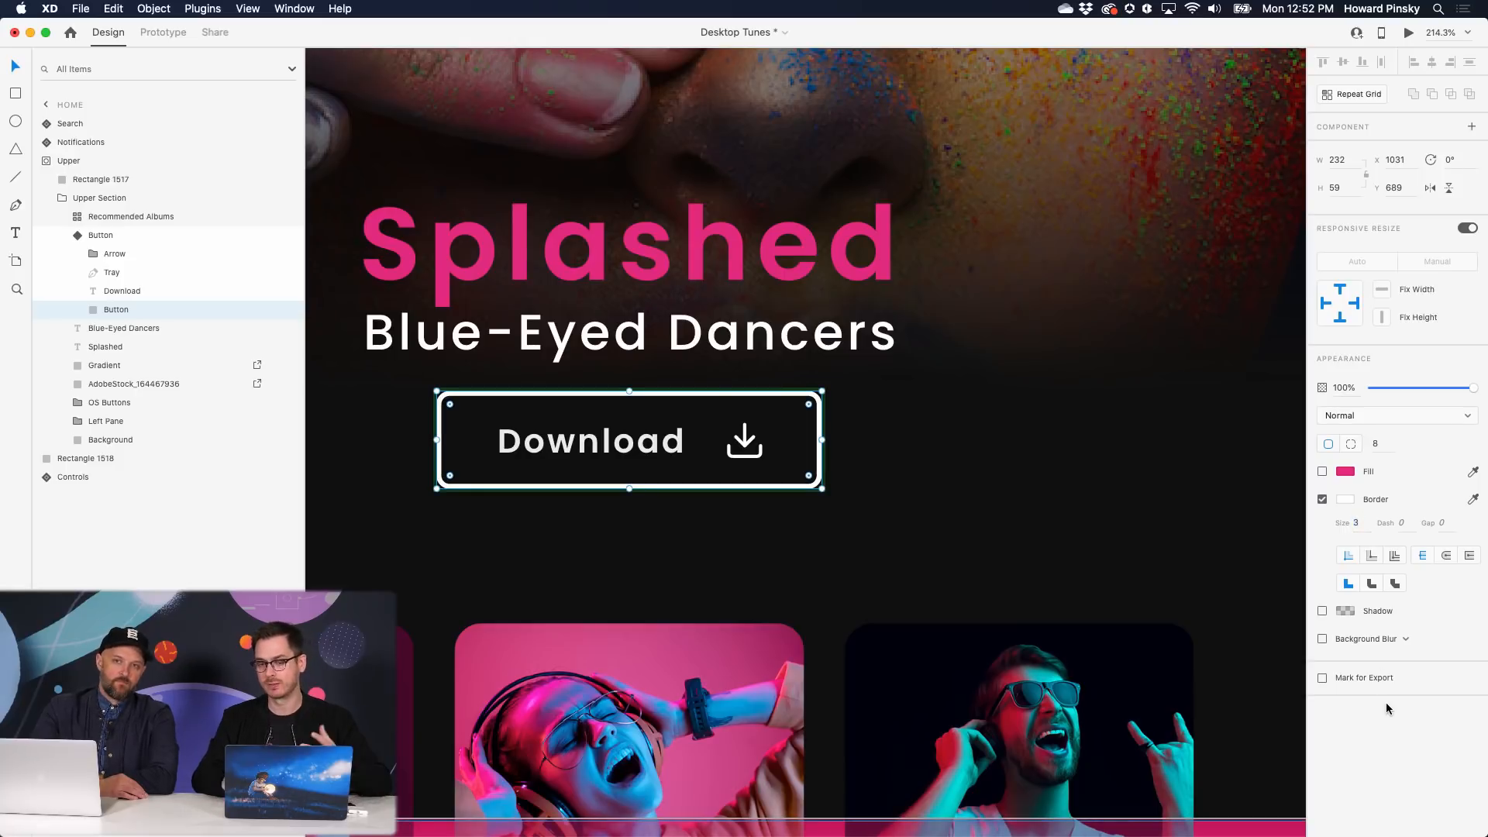
{"action": "key", "text": "Escape"}
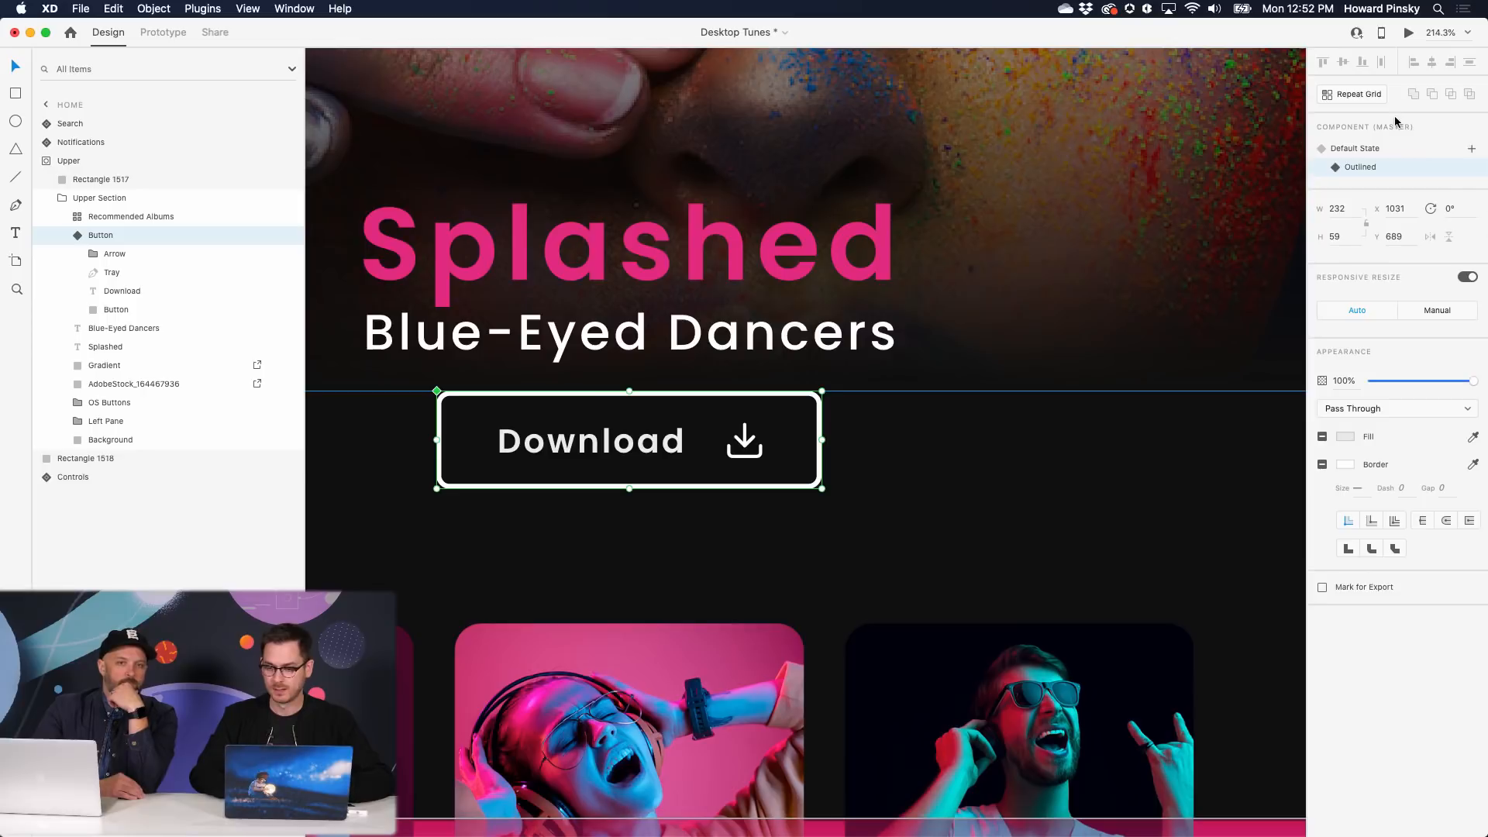
{"action": "left_click", "coordinate": [1387, 150]}
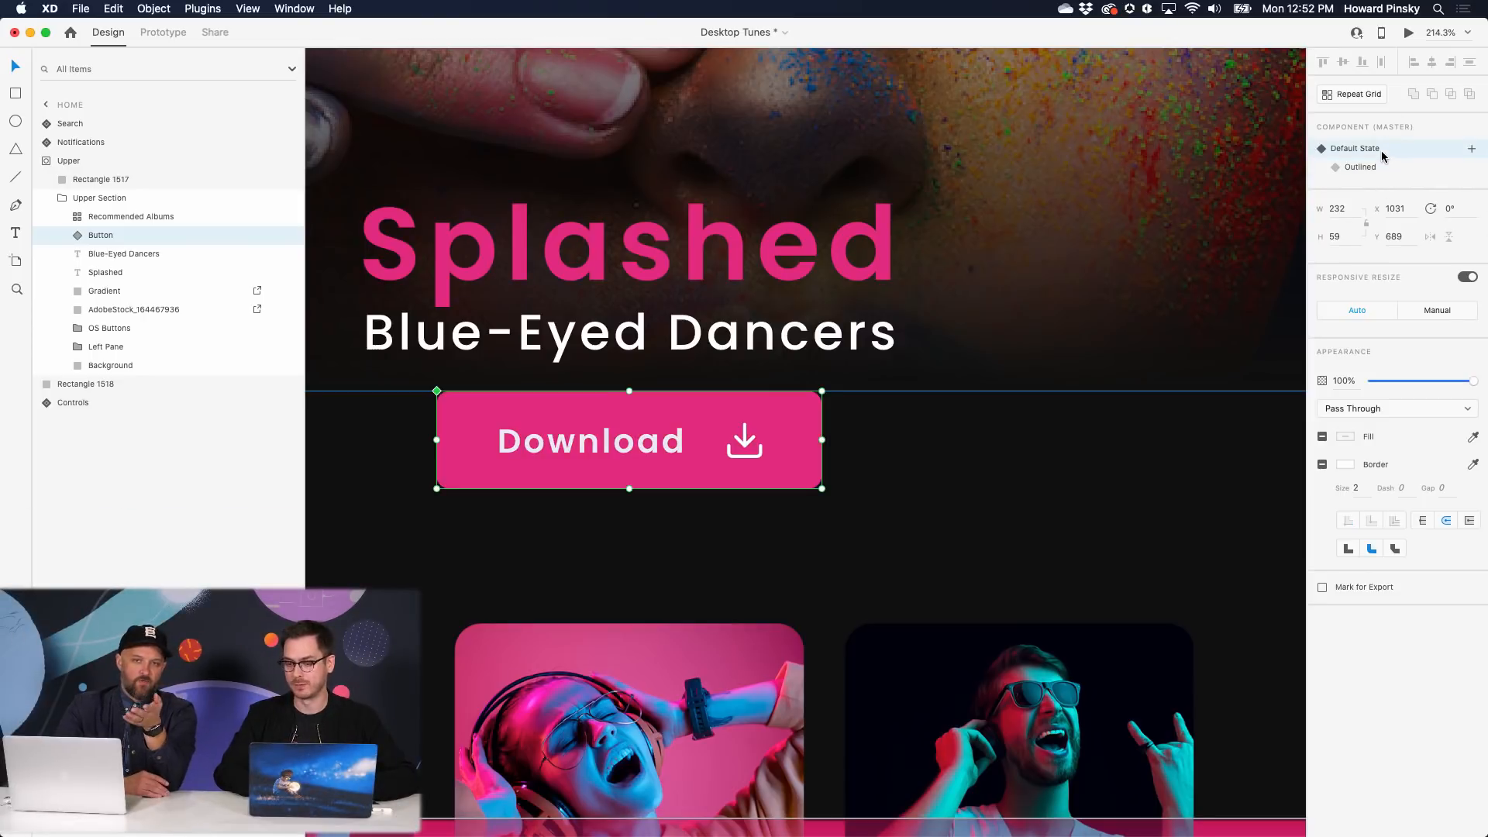
- Duplicate the button, set the copy to Outlined, and centre both under the title
{"action": "left_click_drag", "start_coordinate": [532, 434], "coordinate": [945, 410]}
{"action": "left_click", "coordinate": [1361, 166]}
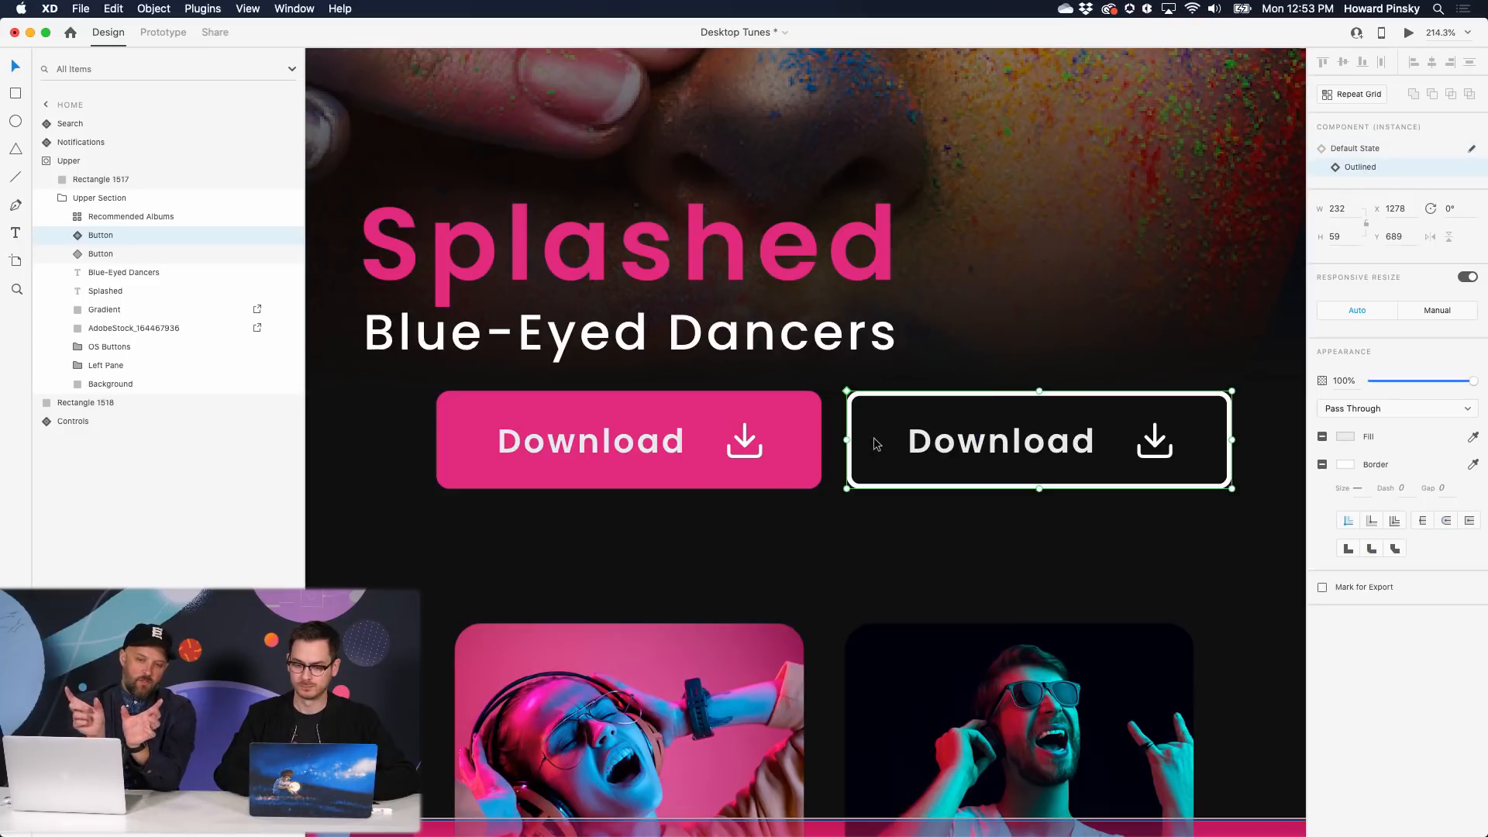
{"action": "left_click", "coordinate": [767, 442], "text": "shift"}
{"action": "left_click_drag", "start_coordinate": [771, 444], "coordinate": [578, 450]}
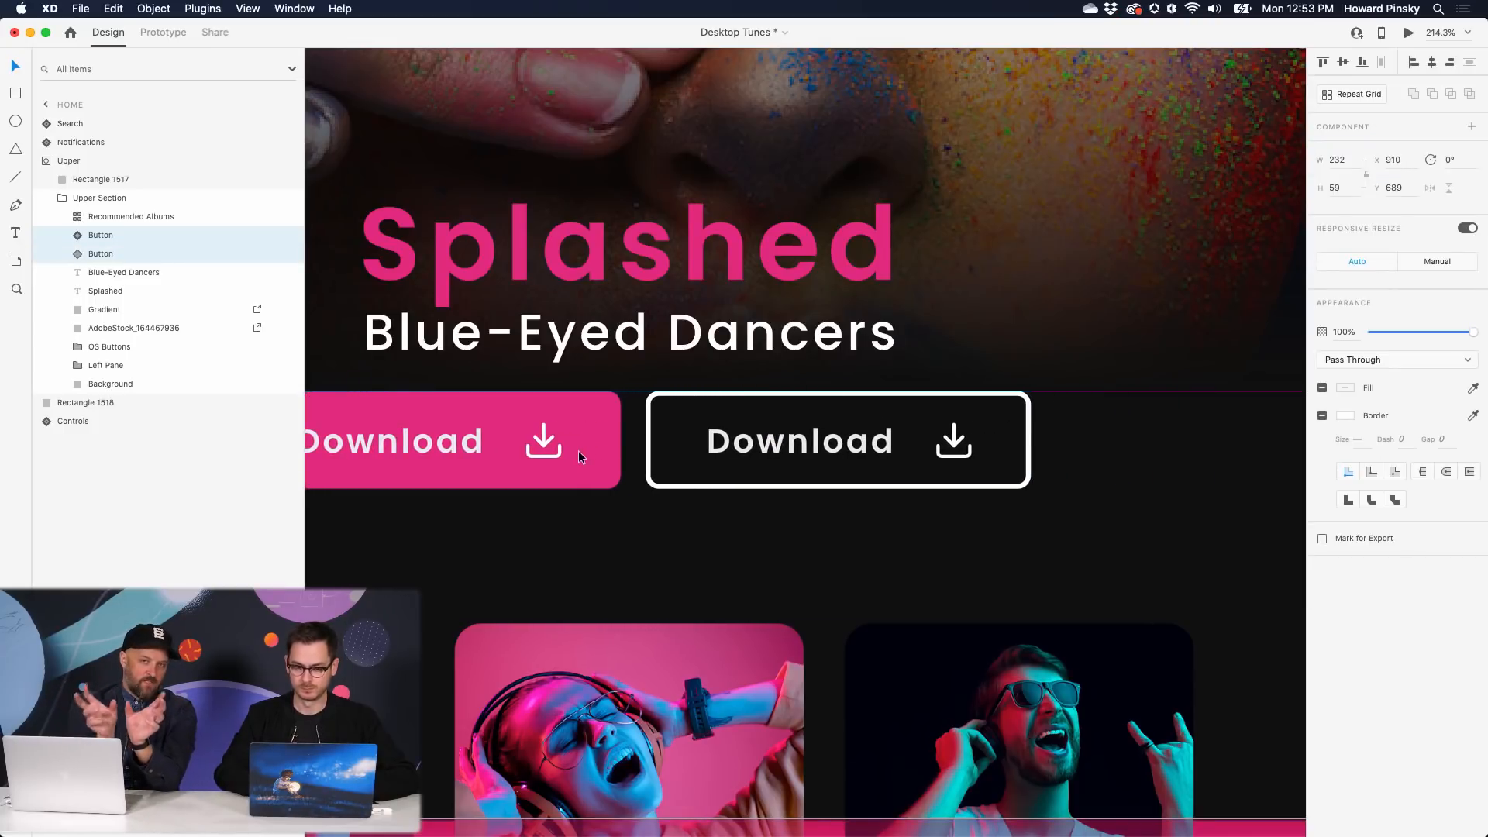
{"action": "scroll", "coordinate": [579, 450], "scroll_direction": "left", "scroll_amount": 5}
{"action": "mouse_move", "coordinate": [751, 463]}
{"action": "left_mouse_down"}
{"action": "mouse_move", "coordinate": [721, 465]}
{"action": "mouse_move", "coordinate": [747, 459]}
{"action": "left_mouse_up"}
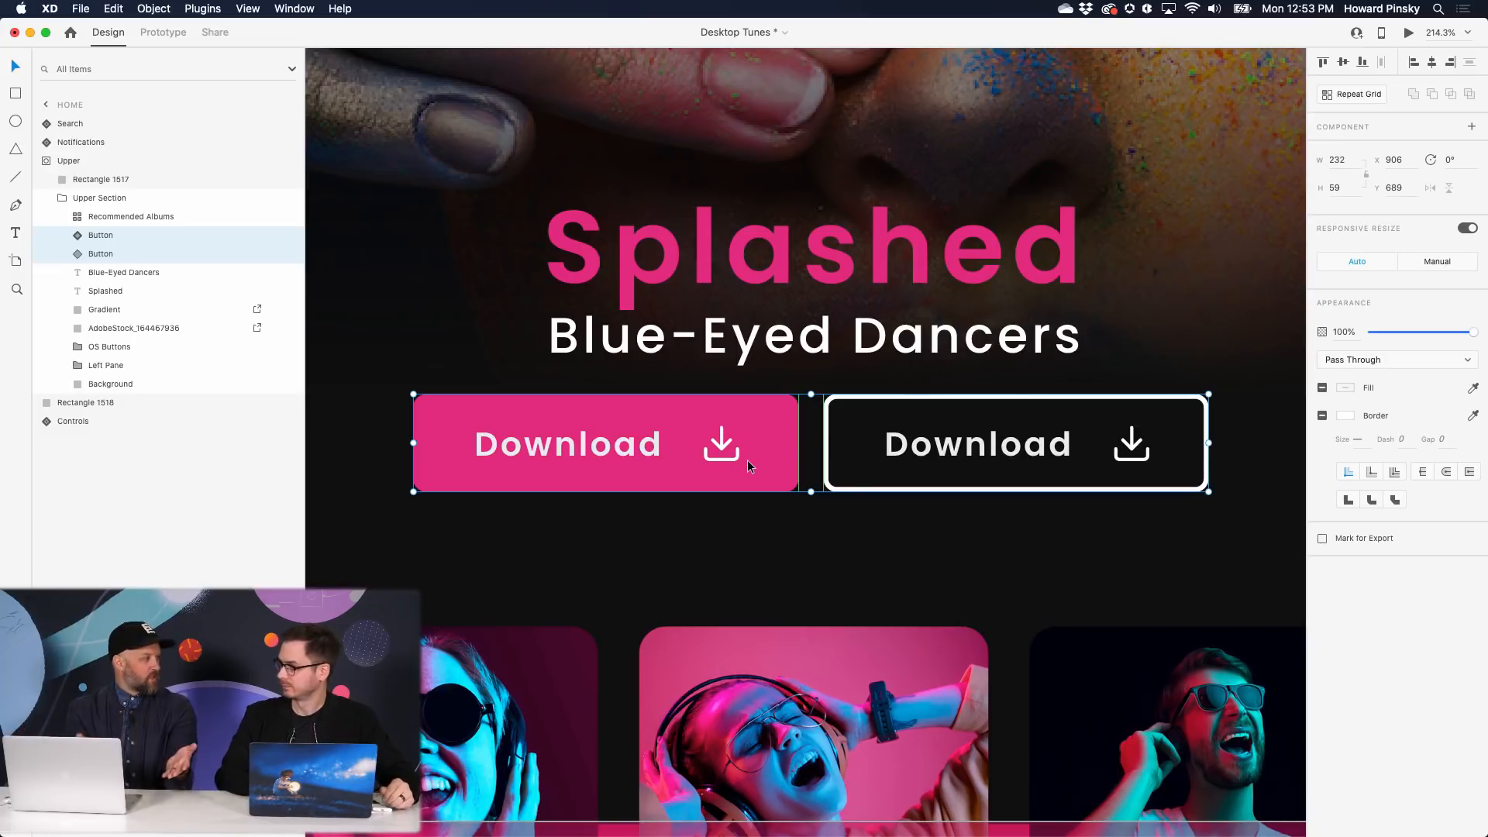
- Switch the left Download button to its Outlined state
{"action": "left_click", "coordinate": [817, 560]}
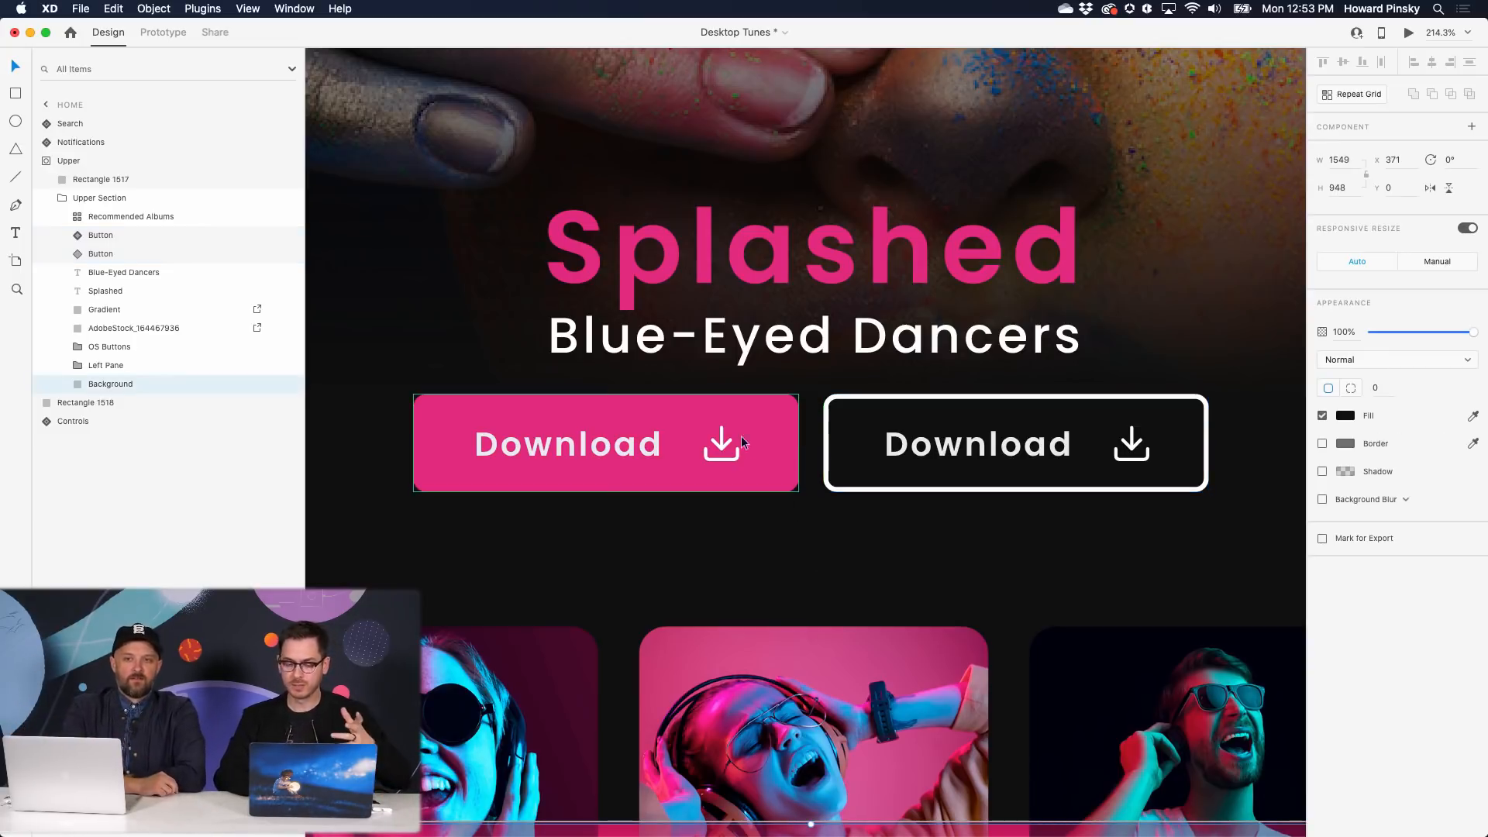
{"action": "double_click", "coordinate": [738, 434]}
{"action": "key", "text": "Escape"}
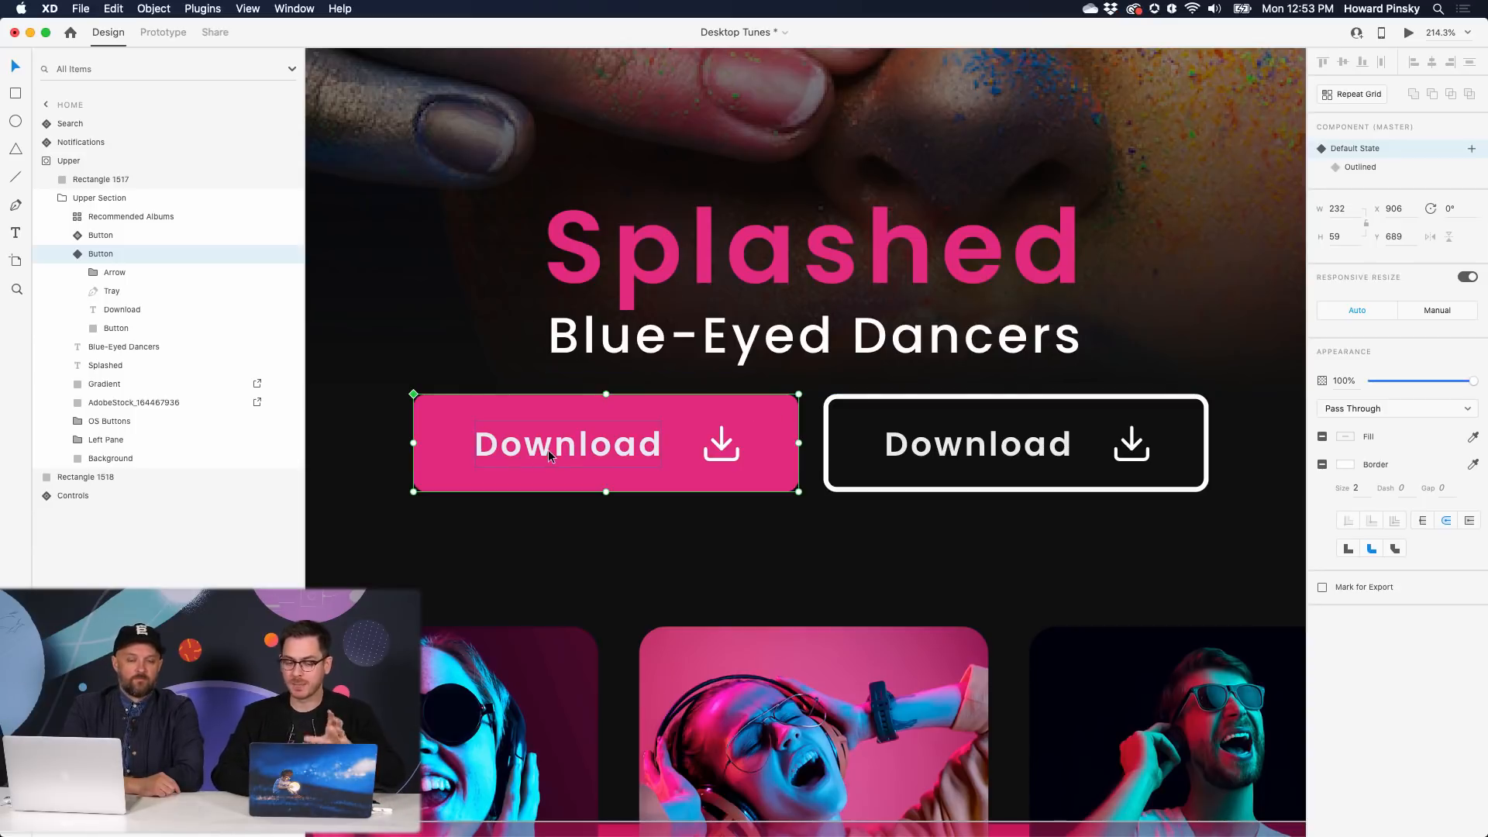
{"action": "left_click", "coordinate": [1399, 171]}
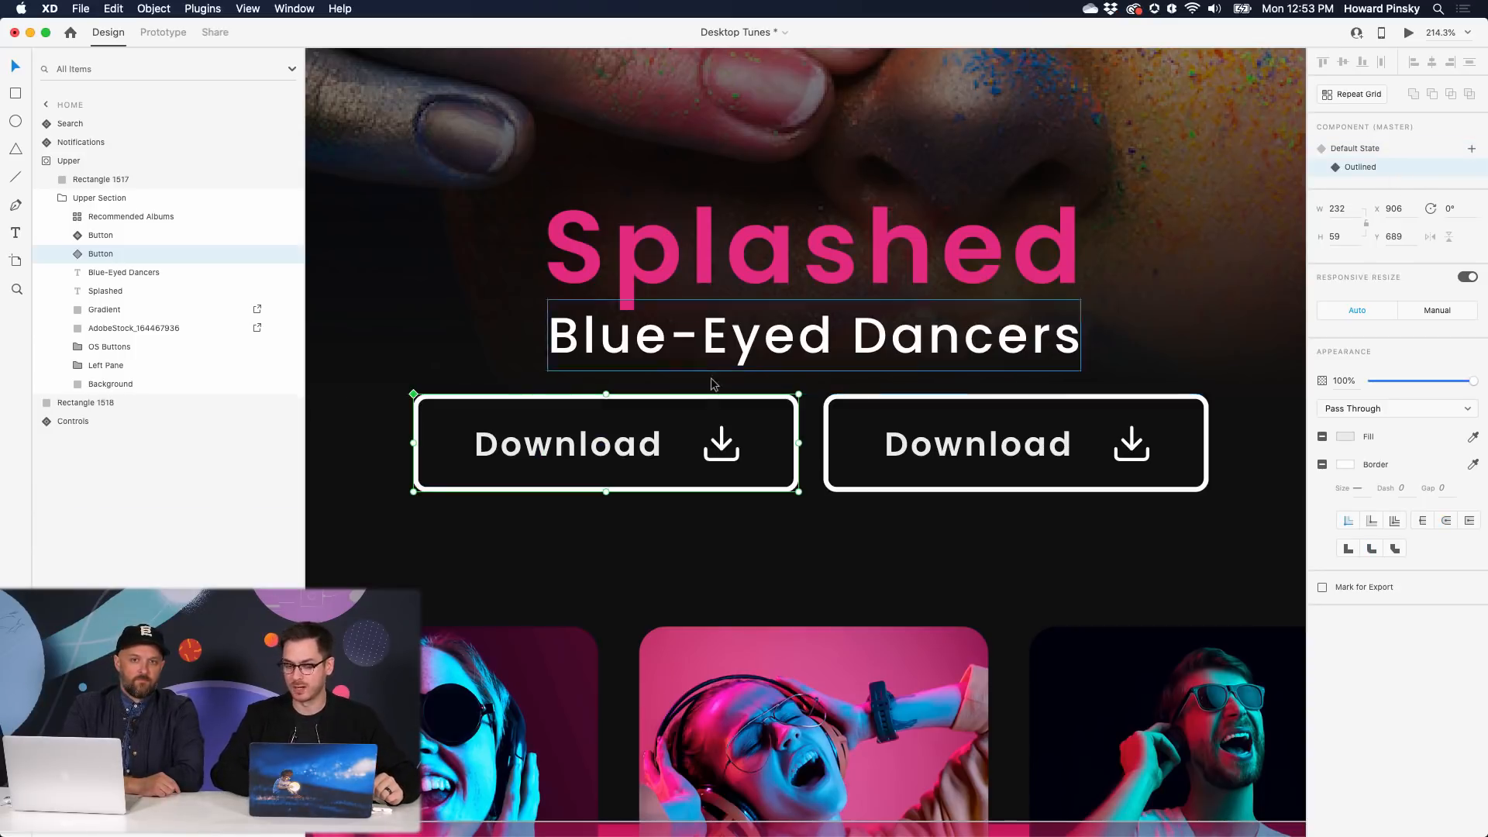
- Relabel the Outlined state 'Play Now', delete the arrow and tray icon, and centre the label
{"action": "double_click", "coordinate": [599, 452]}
{"action": "double_click", "coordinate": [601, 454]}
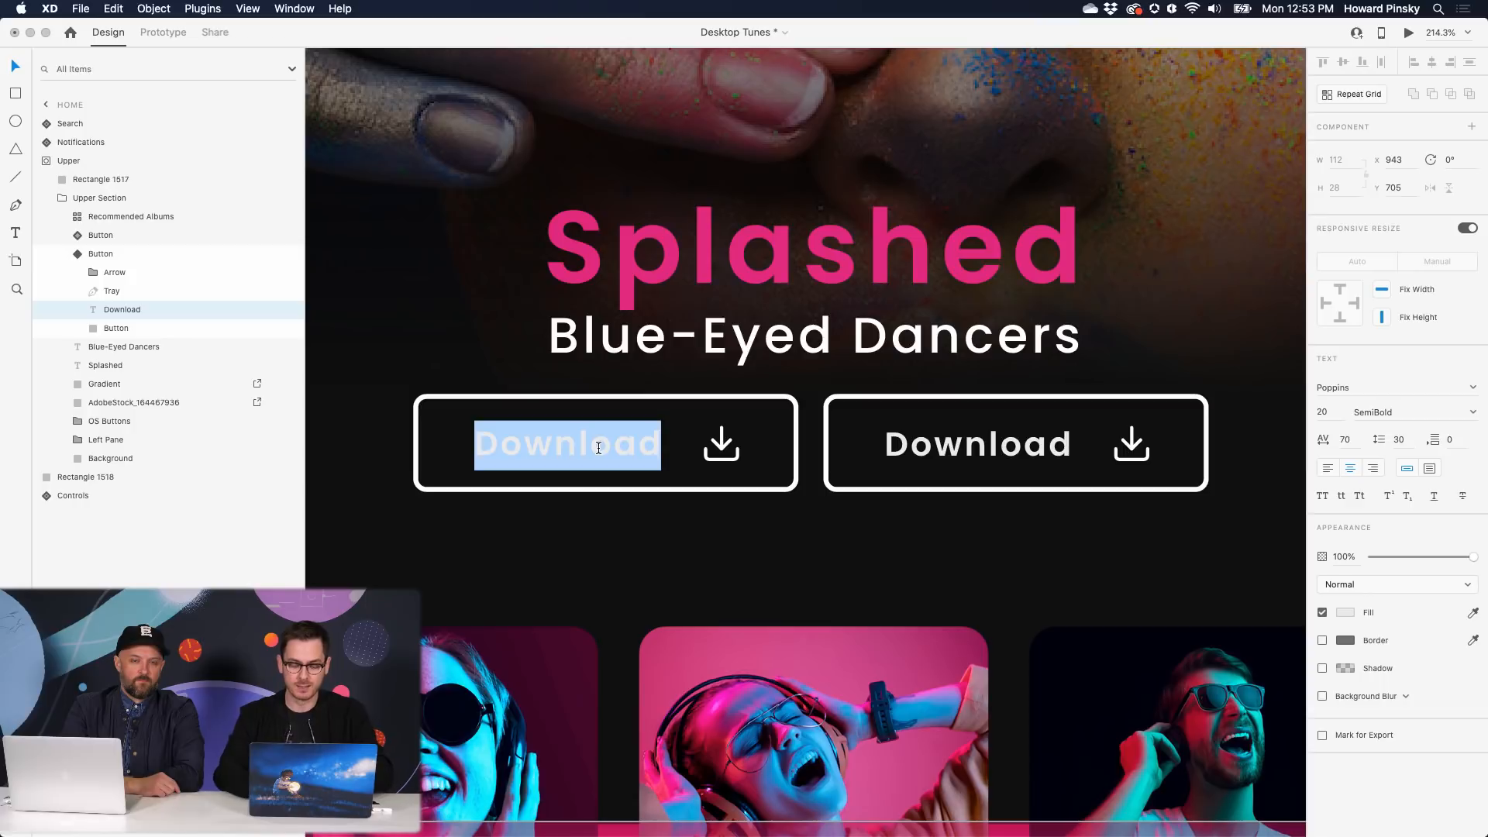
{"action": "type", "text": "Play Now"}
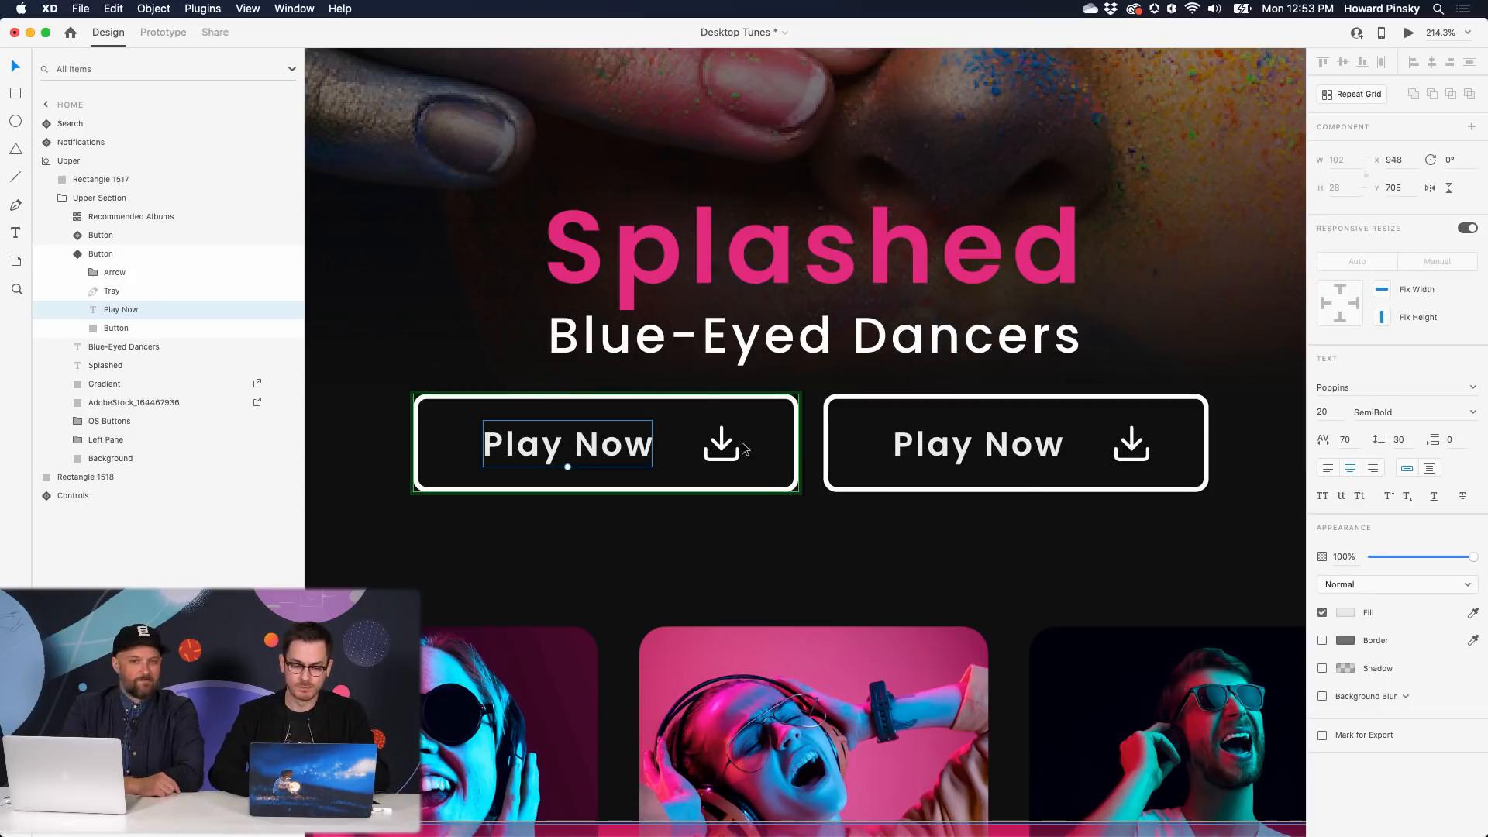
{"action": "left_click", "coordinate": [721, 448]}
{"action": "double_click", "coordinate": [721, 448]}
{"action": "key", "text": "Delete"}
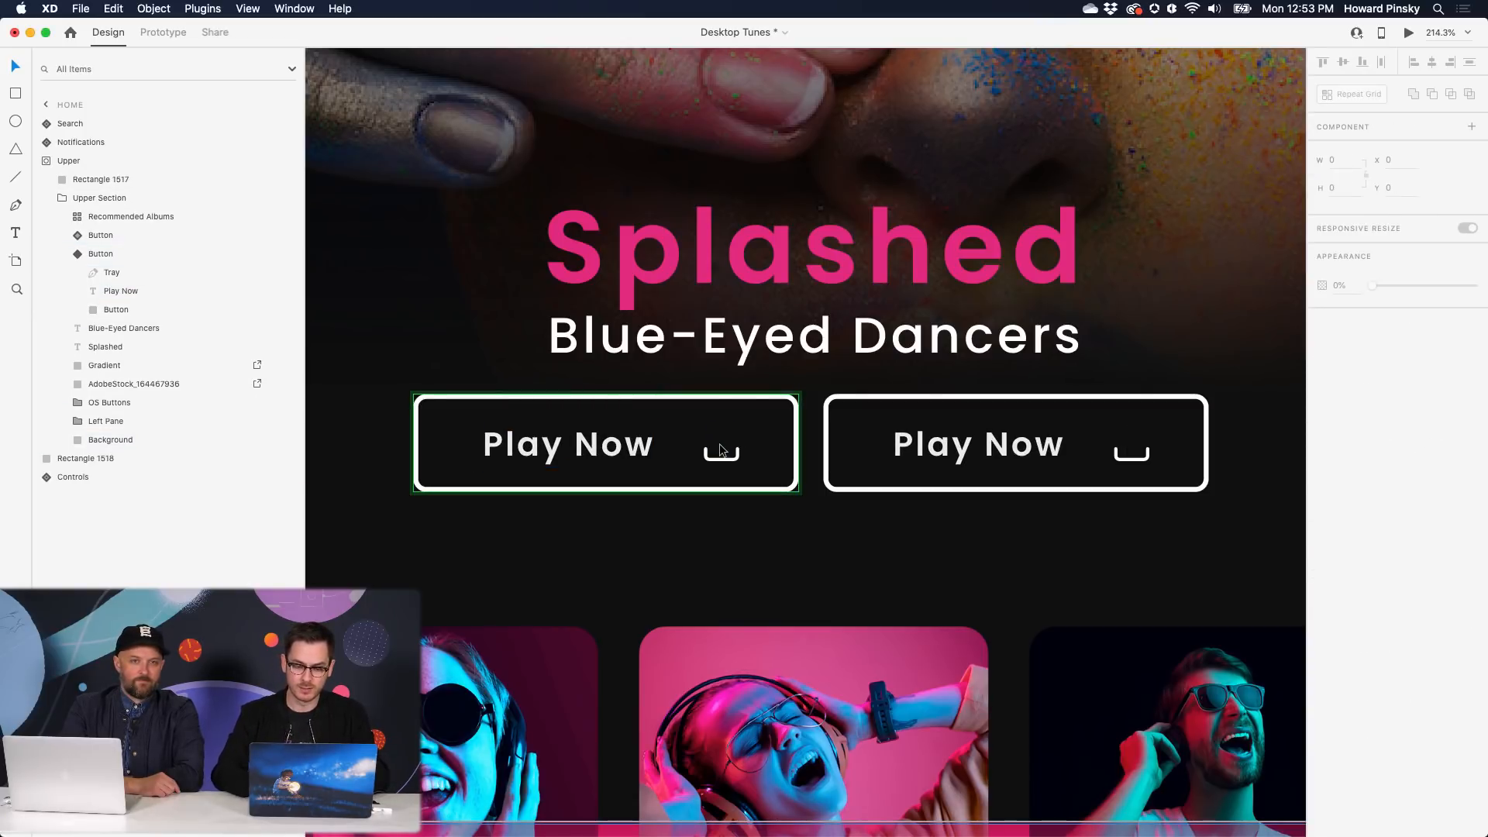
{"action": "left_click", "coordinate": [735, 458]}
{"action": "key", "text": "Delete"}
{"action": "left_click_drag", "start_coordinate": [621, 452], "coordinate": [659, 452]}
{"action": "key", "text": "Escape"}
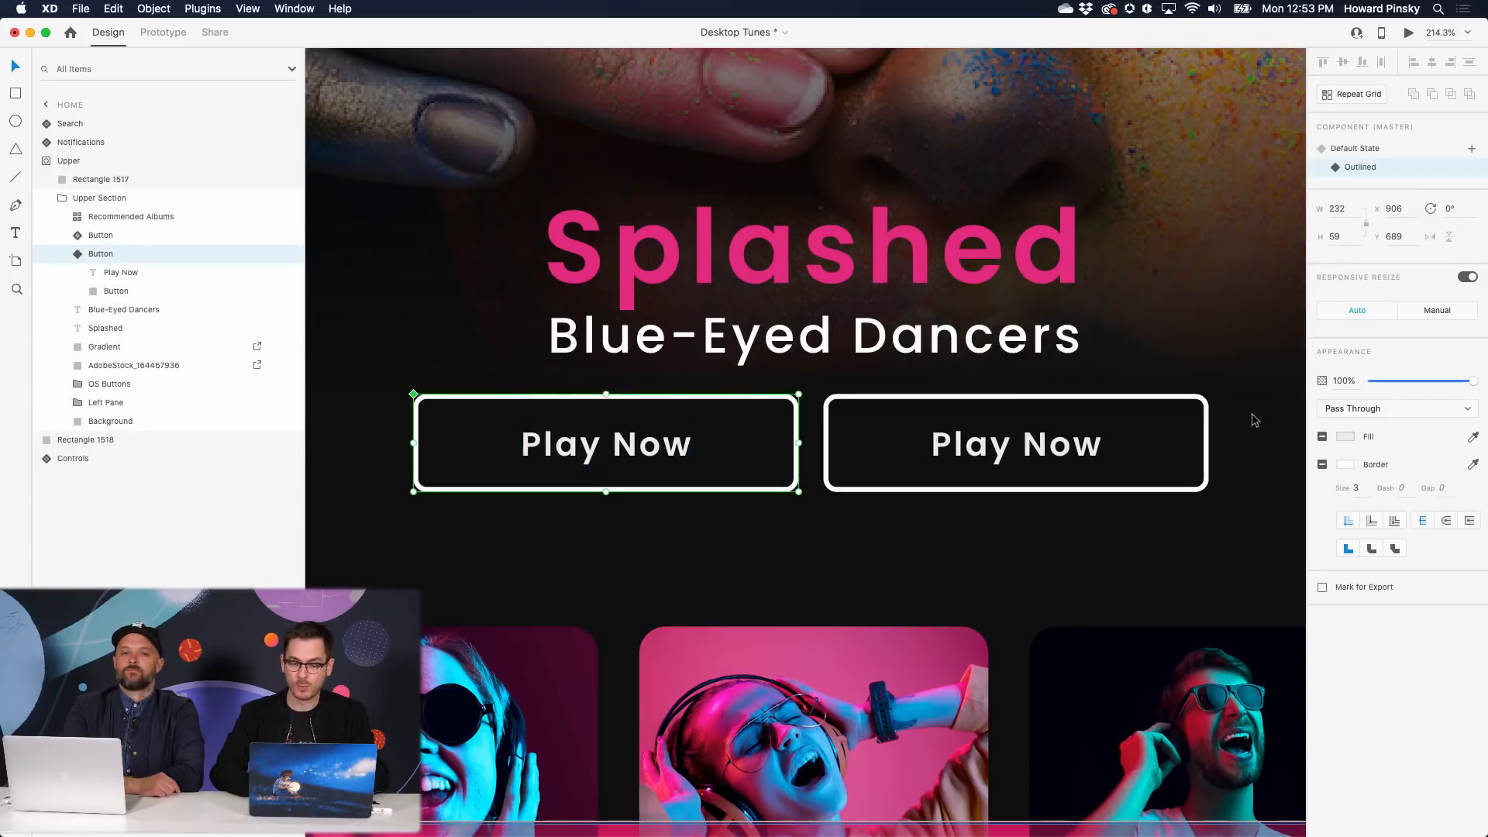
- Narrow the right Play Now button to 162 wide and show the left button's Default State
{"action": "left_click", "coordinate": [1202, 428]}
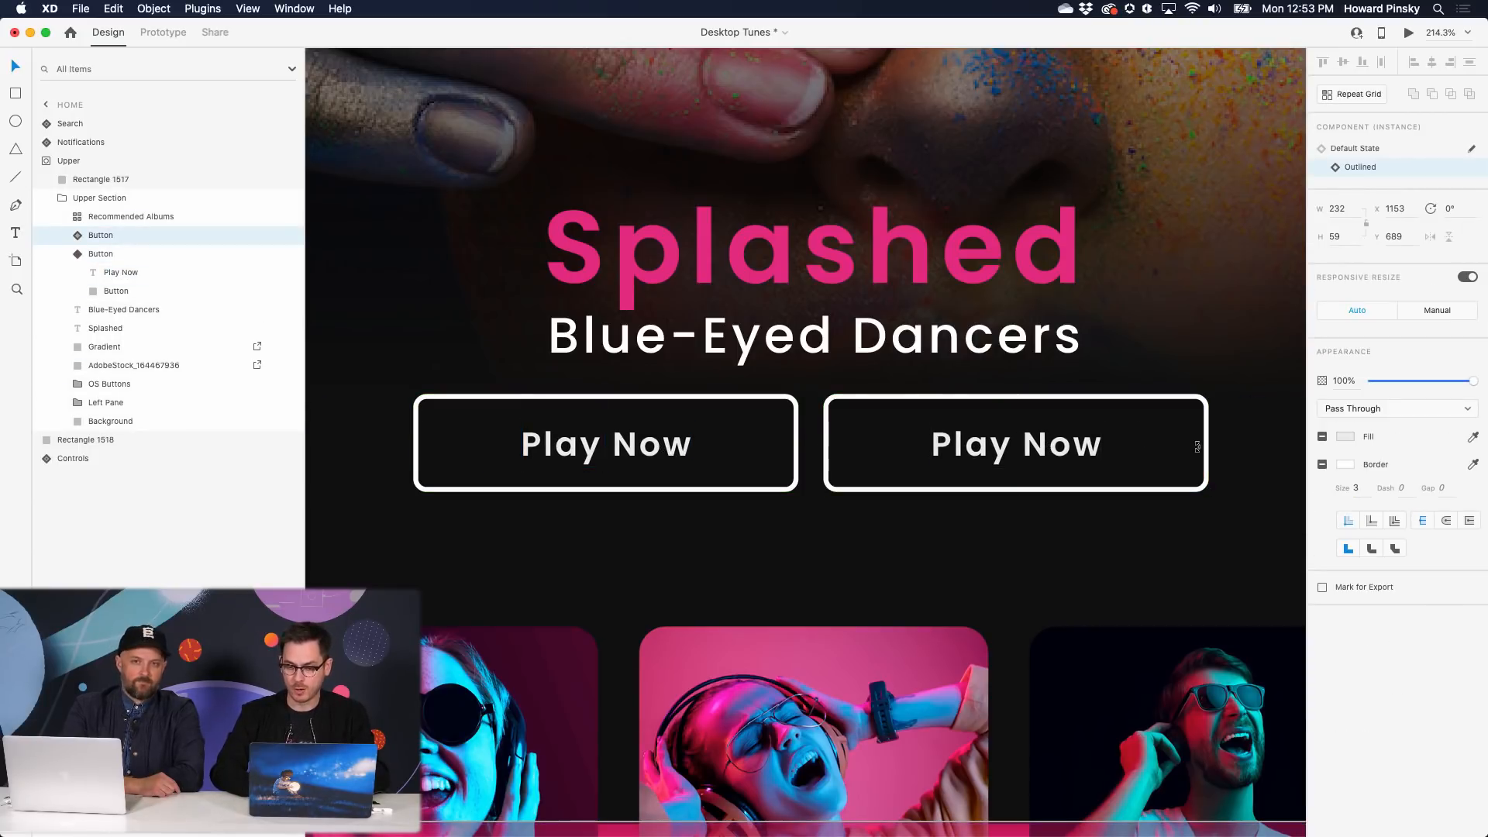
{"action": "left_click_drag", "start_coordinate": [1208, 444], "coordinate": [1092, 444]}
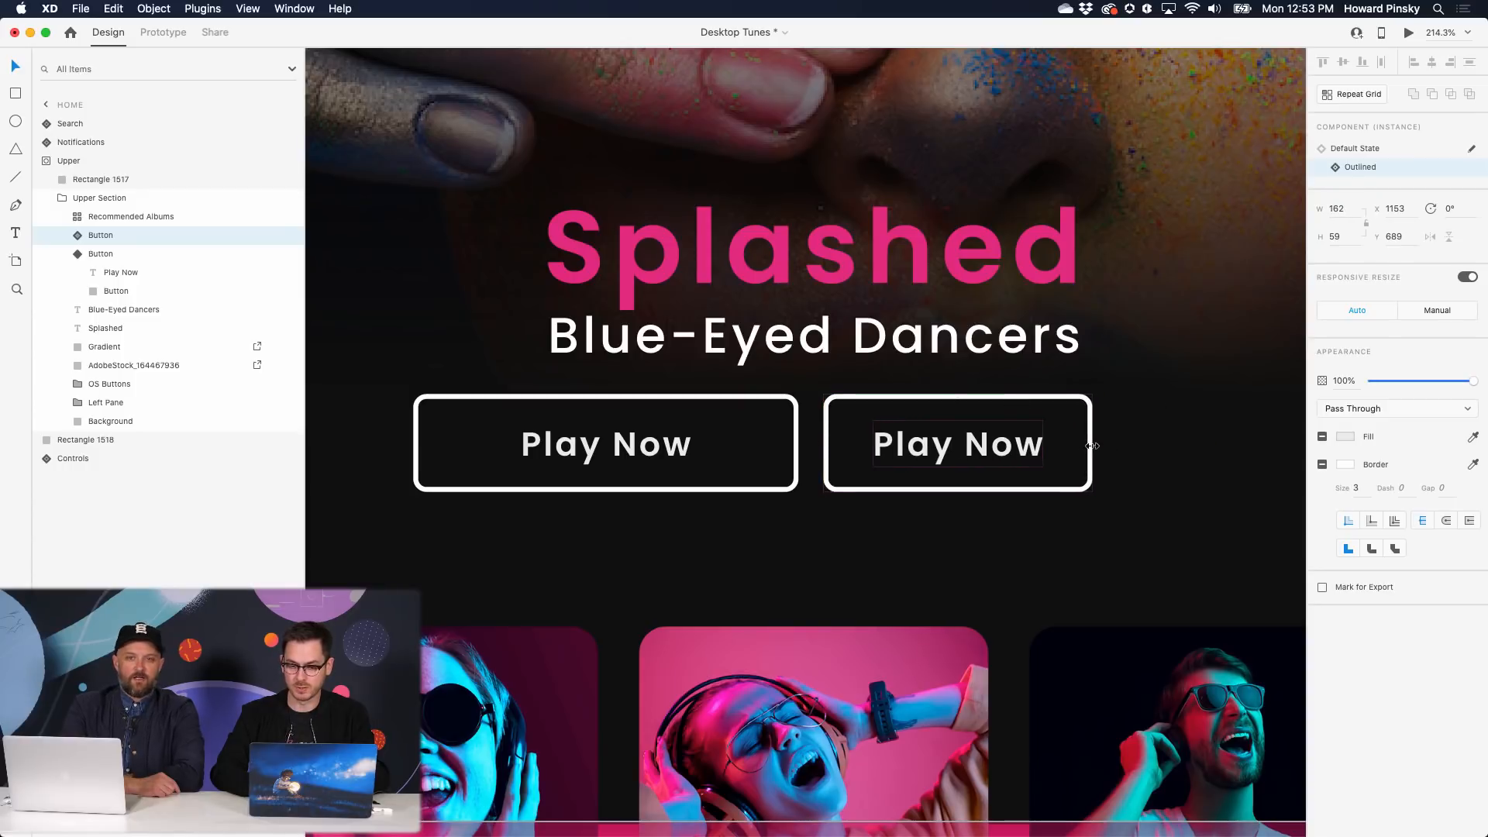
{"action": "left_click", "coordinate": [1472, 148]}
{"action": "left_click", "coordinate": [1376, 150]}
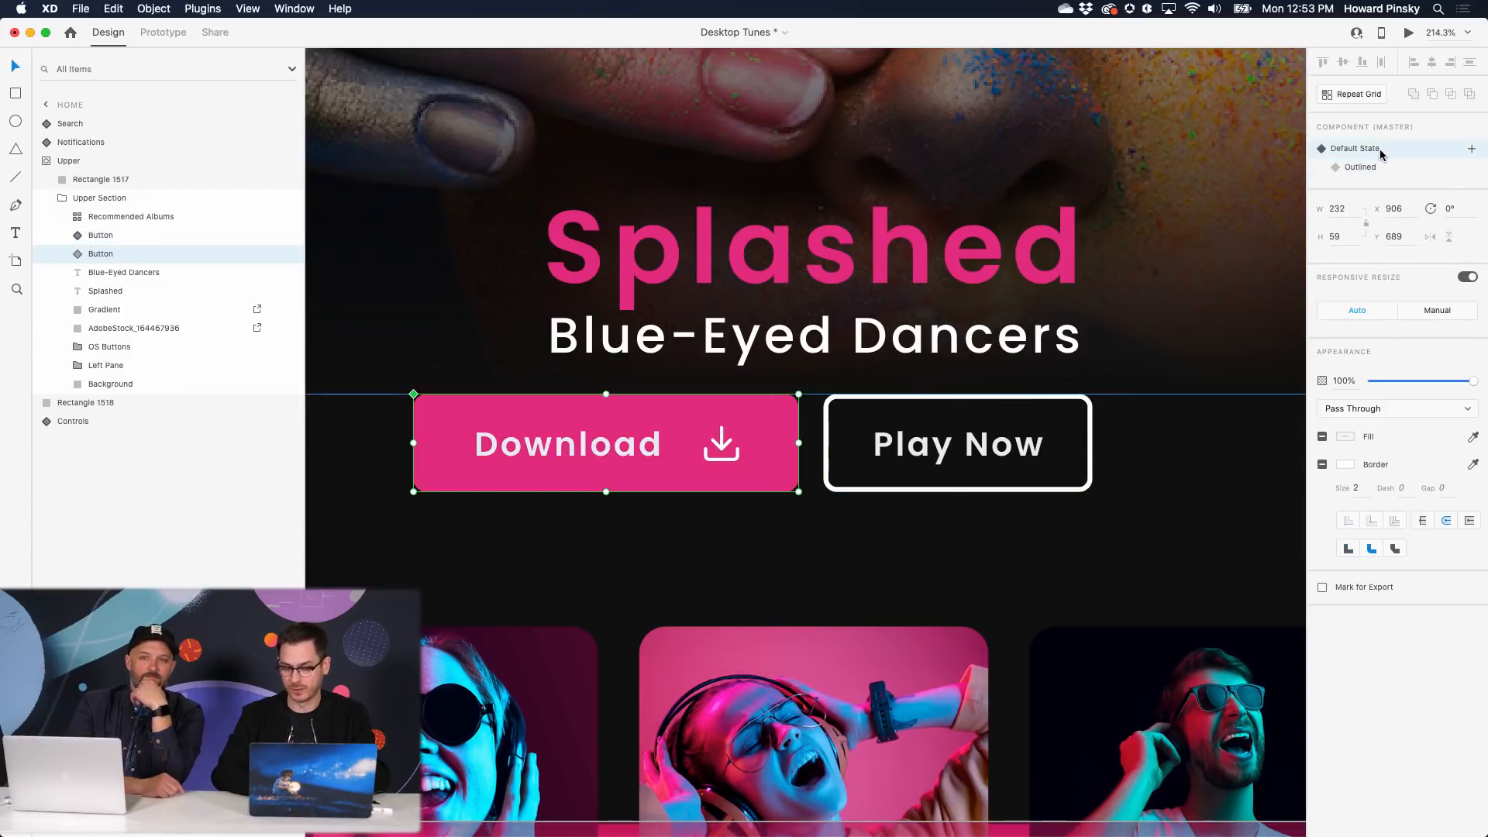
- Shift both buttons right to centre them under the Blue-Eyed Dancers title
{"action": "left_click", "coordinate": [965, 456], "text": "shift"}
{"action": "left_click_drag", "start_coordinate": [965, 456], "coordinate": [1025, 458]}
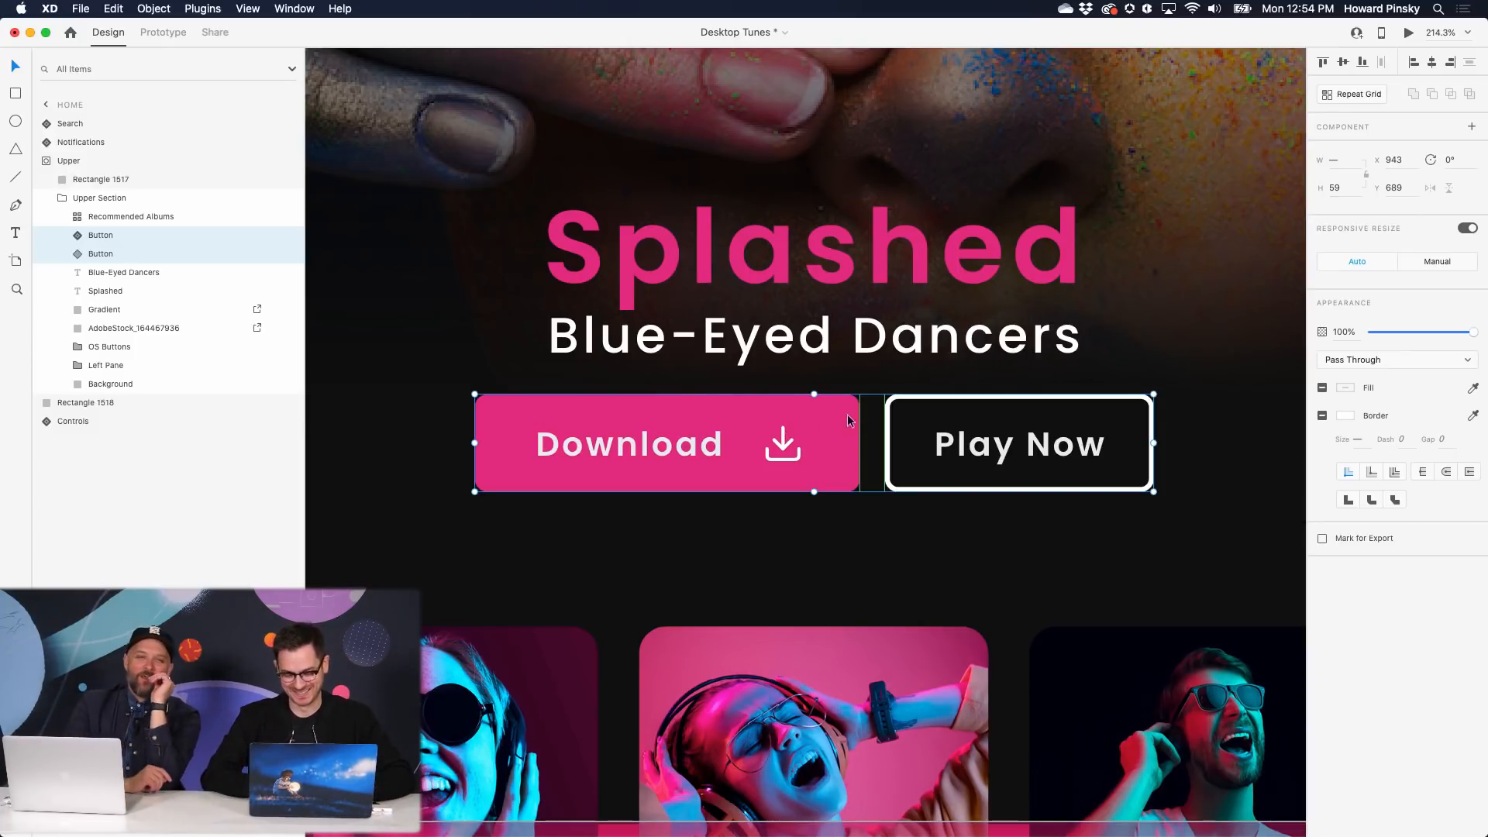
{"action": "left_click", "coordinate": [971, 456]}
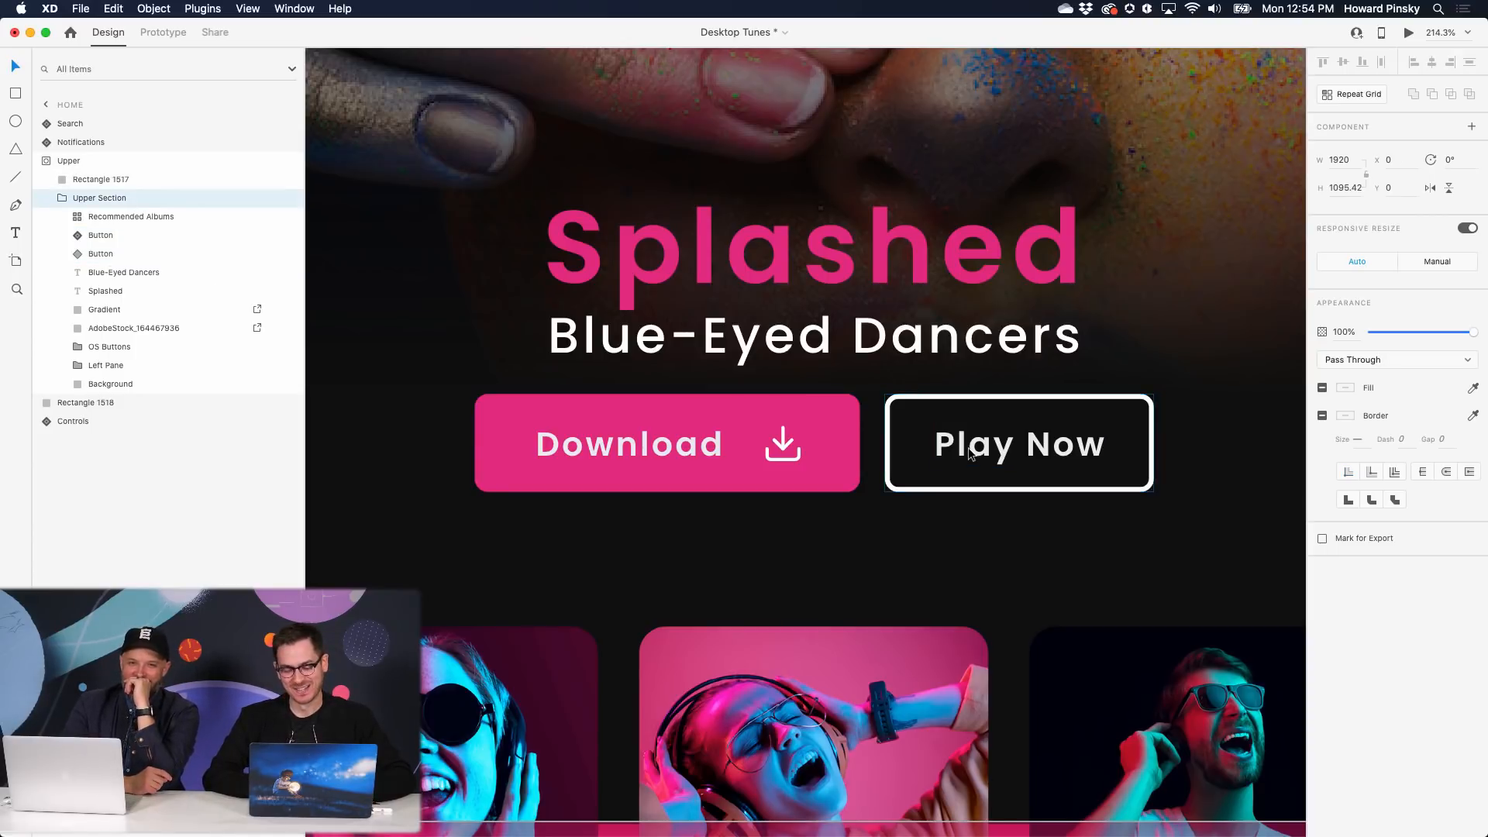
{"action": "double_click", "coordinate": [971, 455]}
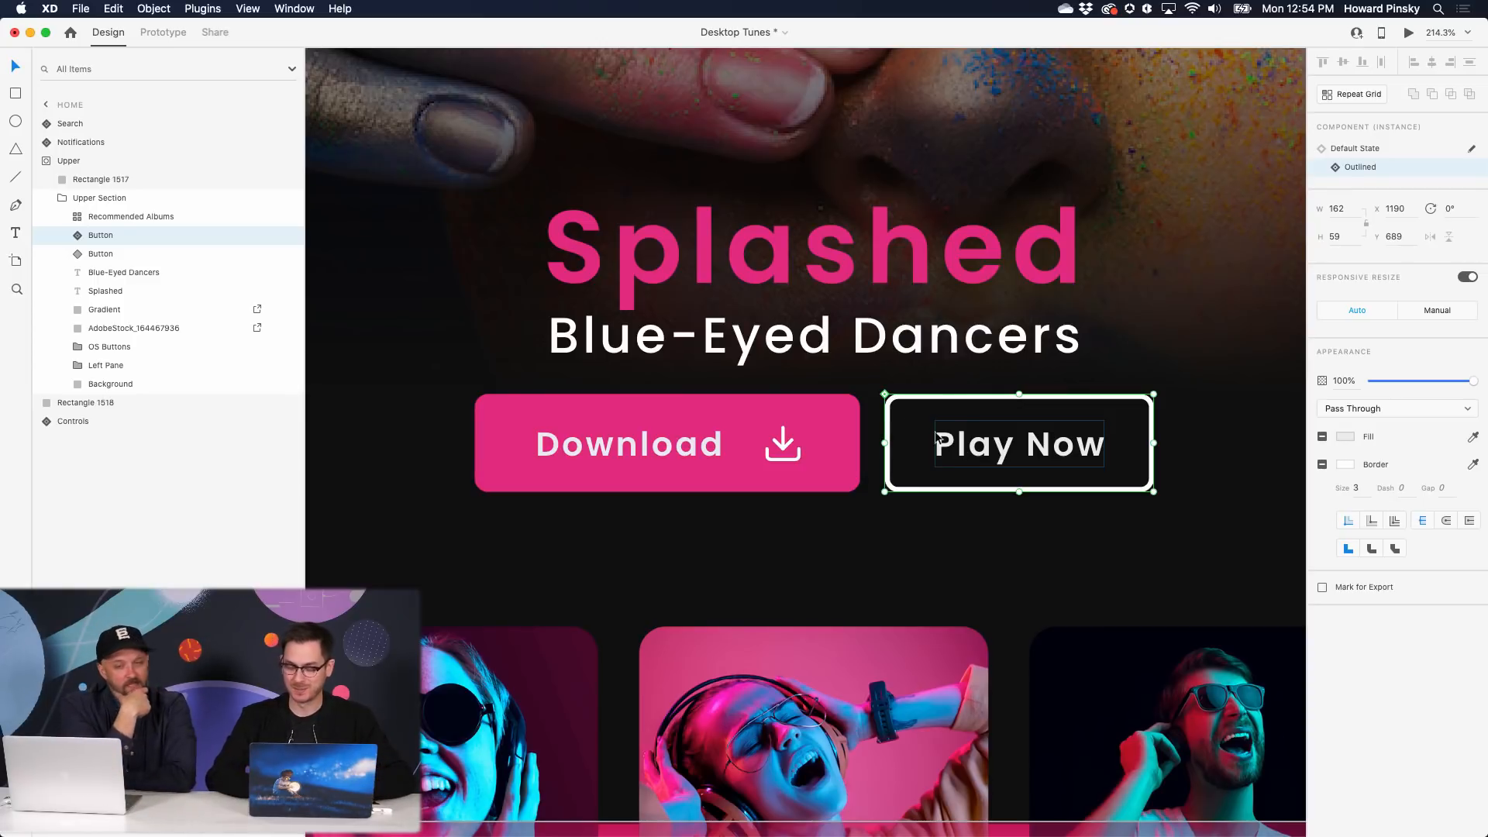
- Round the Download button's background rectangle to a 30 corner radius
{"action": "left_click", "coordinate": [823, 416]}
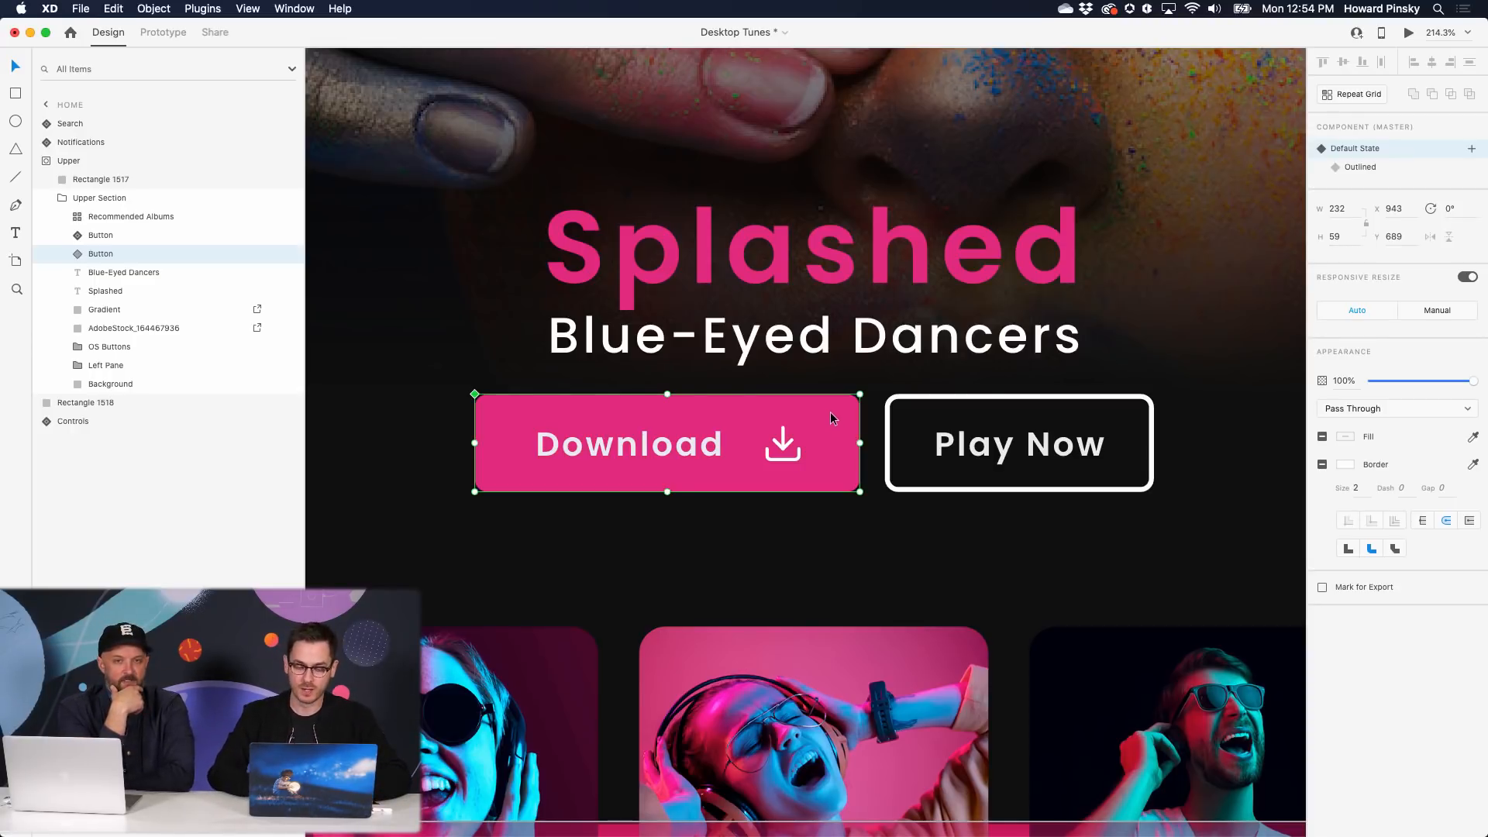
{"action": "double_click", "coordinate": [830, 412]}
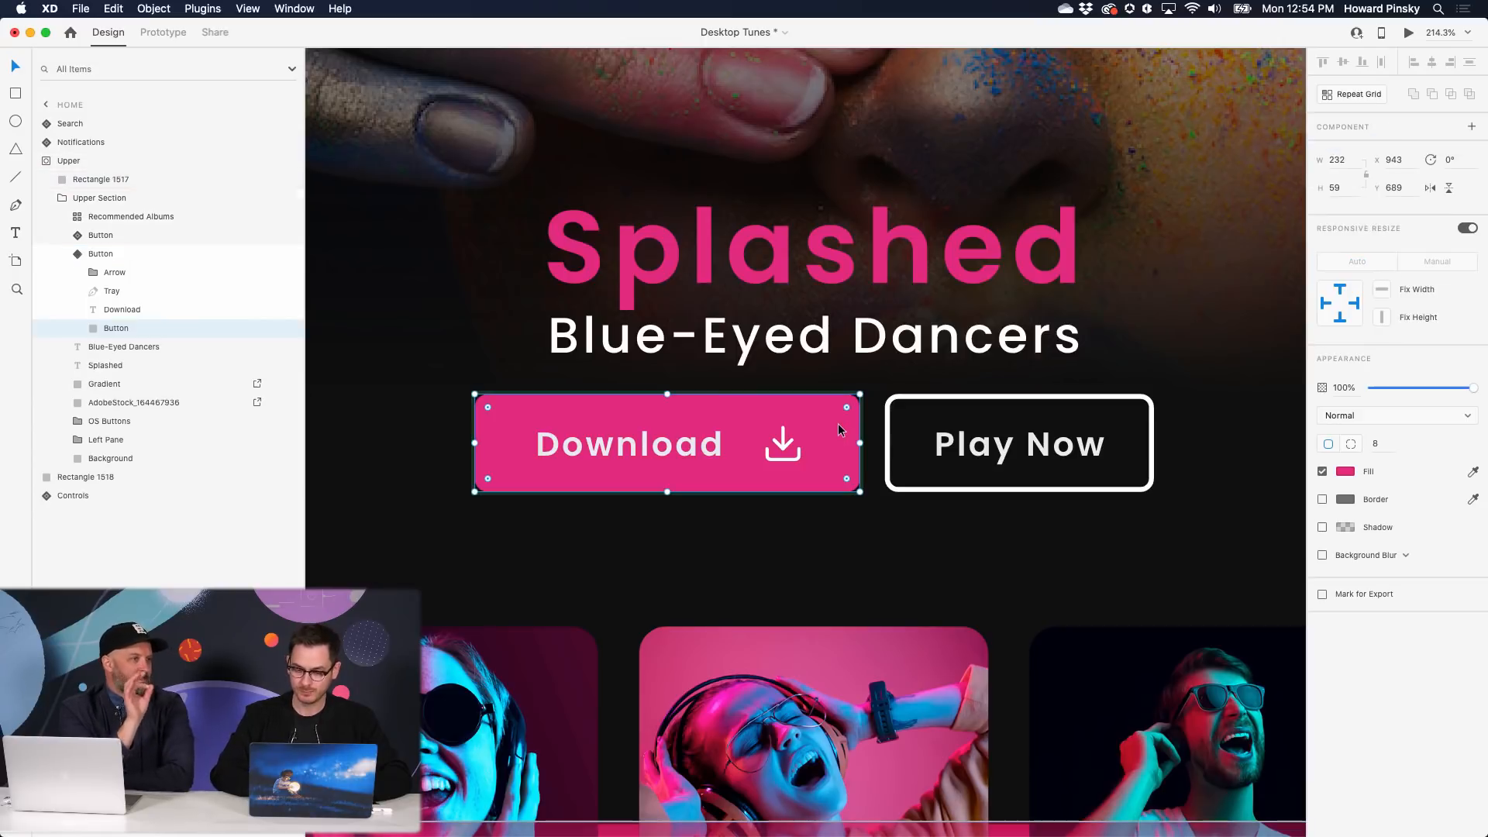
{"action": "left_click_drag", "start_coordinate": [845, 407], "coordinate": [811, 443]}
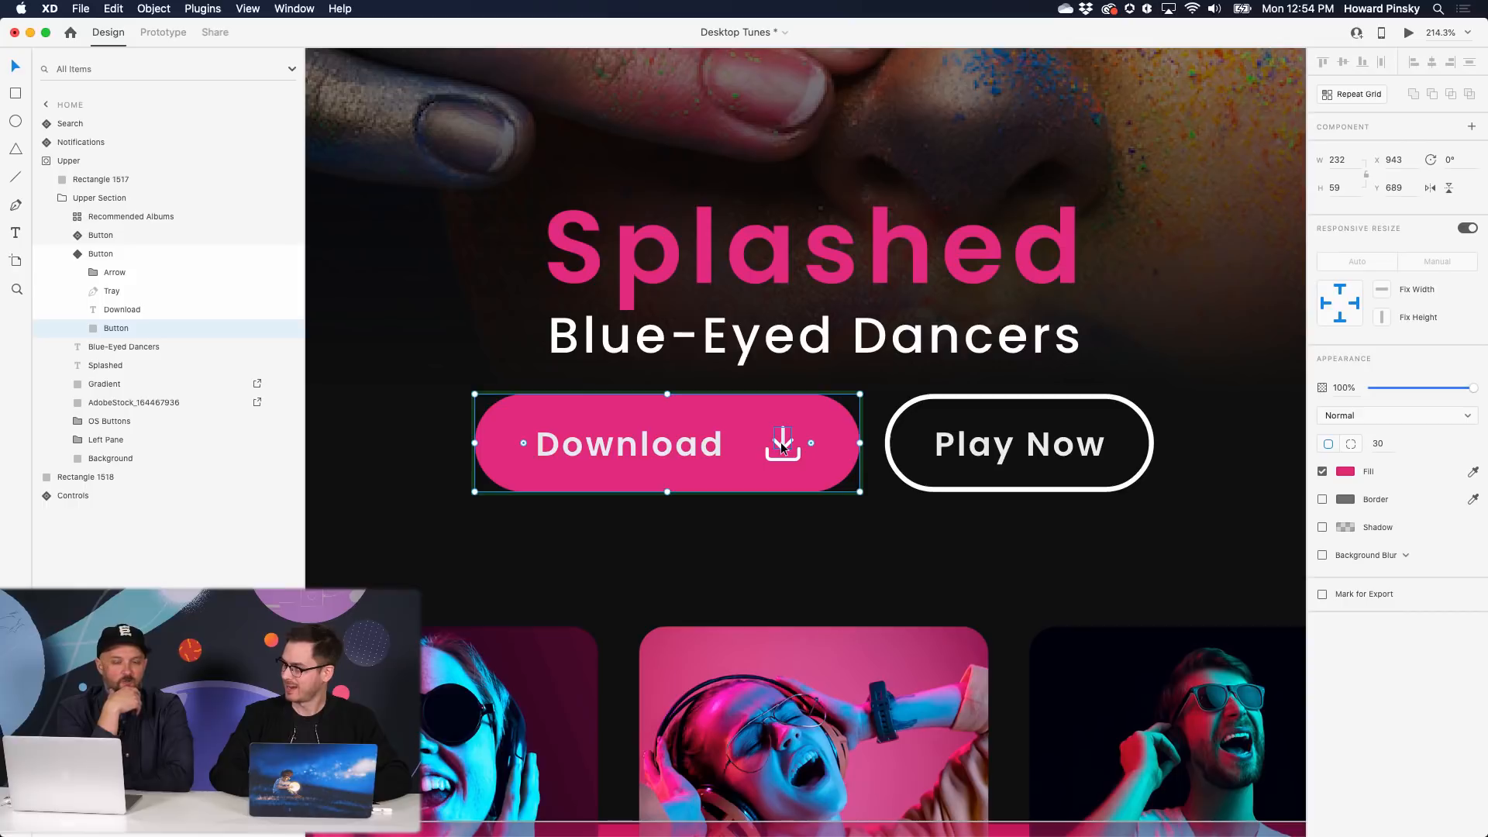
- Round the Outlined state's background into a full pill too, then return to Default State
{"action": "key", "text": "Escape"}
{"action": "left_click", "coordinate": [1387, 168]}
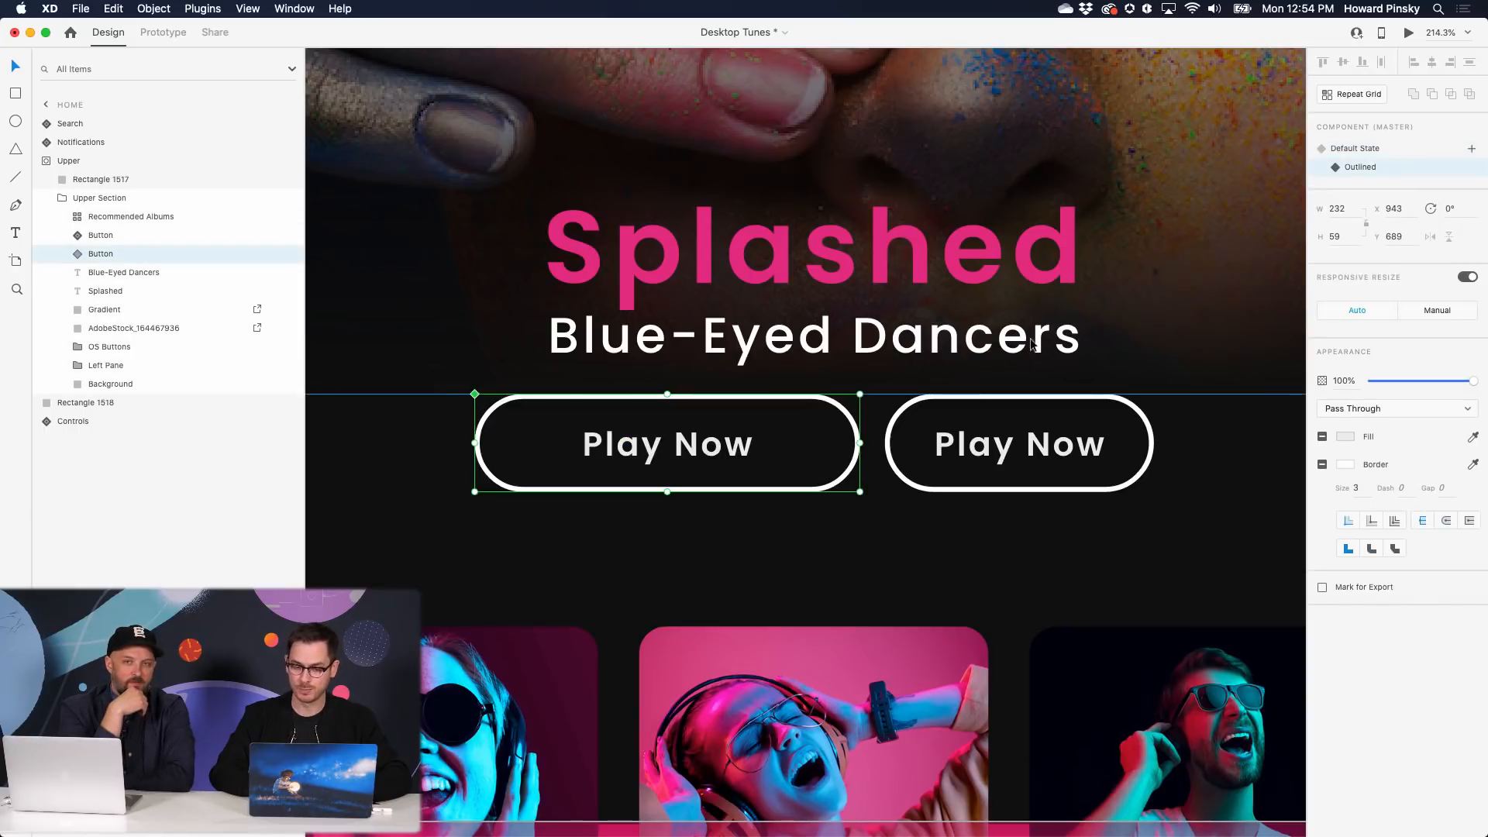
{"action": "double_click", "coordinate": [846, 417]}
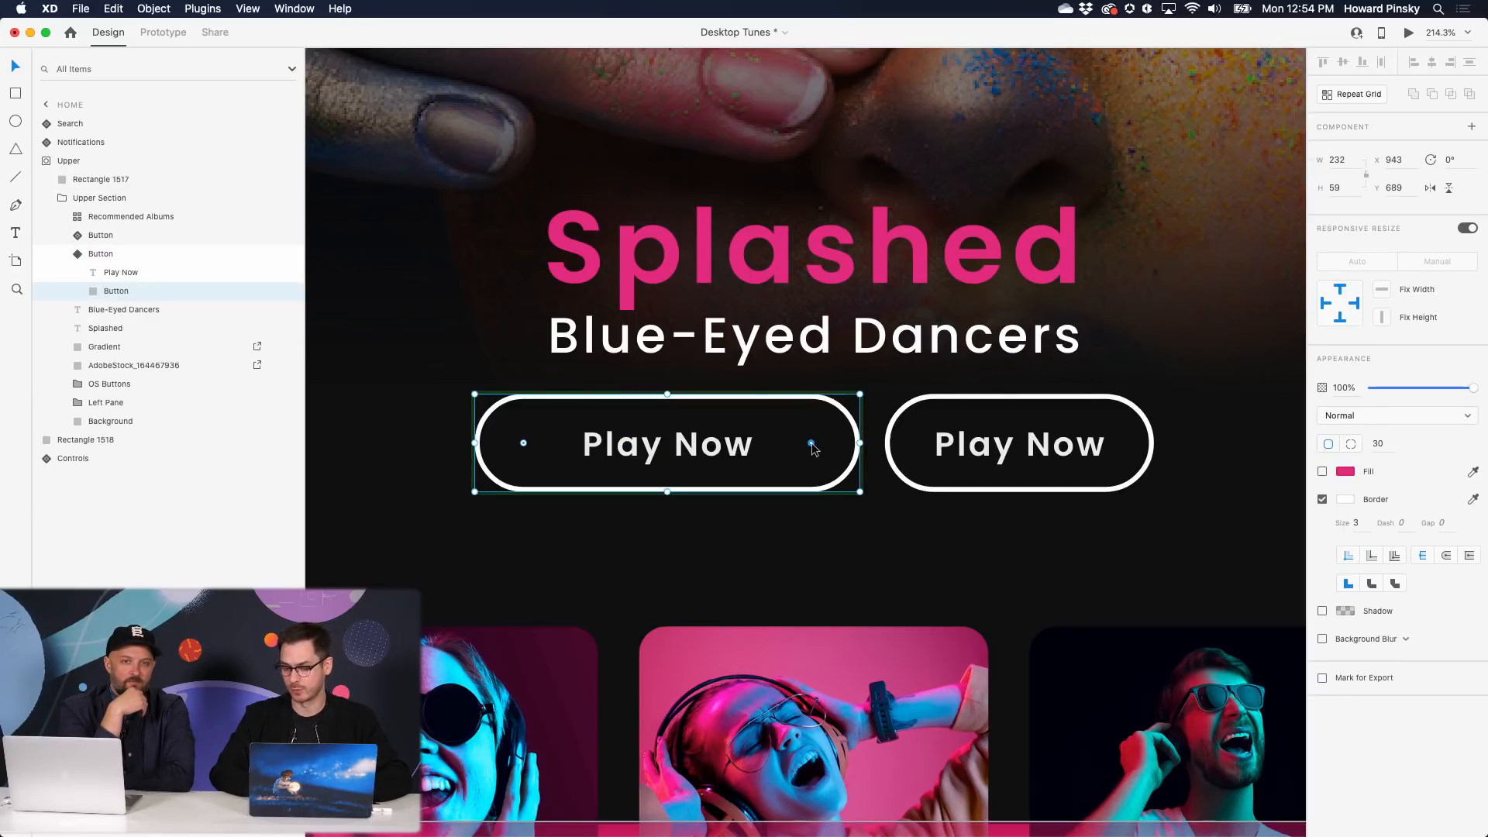
{"action": "mouse_move", "coordinate": [815, 441]}
{"action": "left_mouse_down"}
{"action": "mouse_move", "coordinate": [850, 419]}
{"action": "mouse_move", "coordinate": [818, 446]}
{"action": "left_mouse_up"}
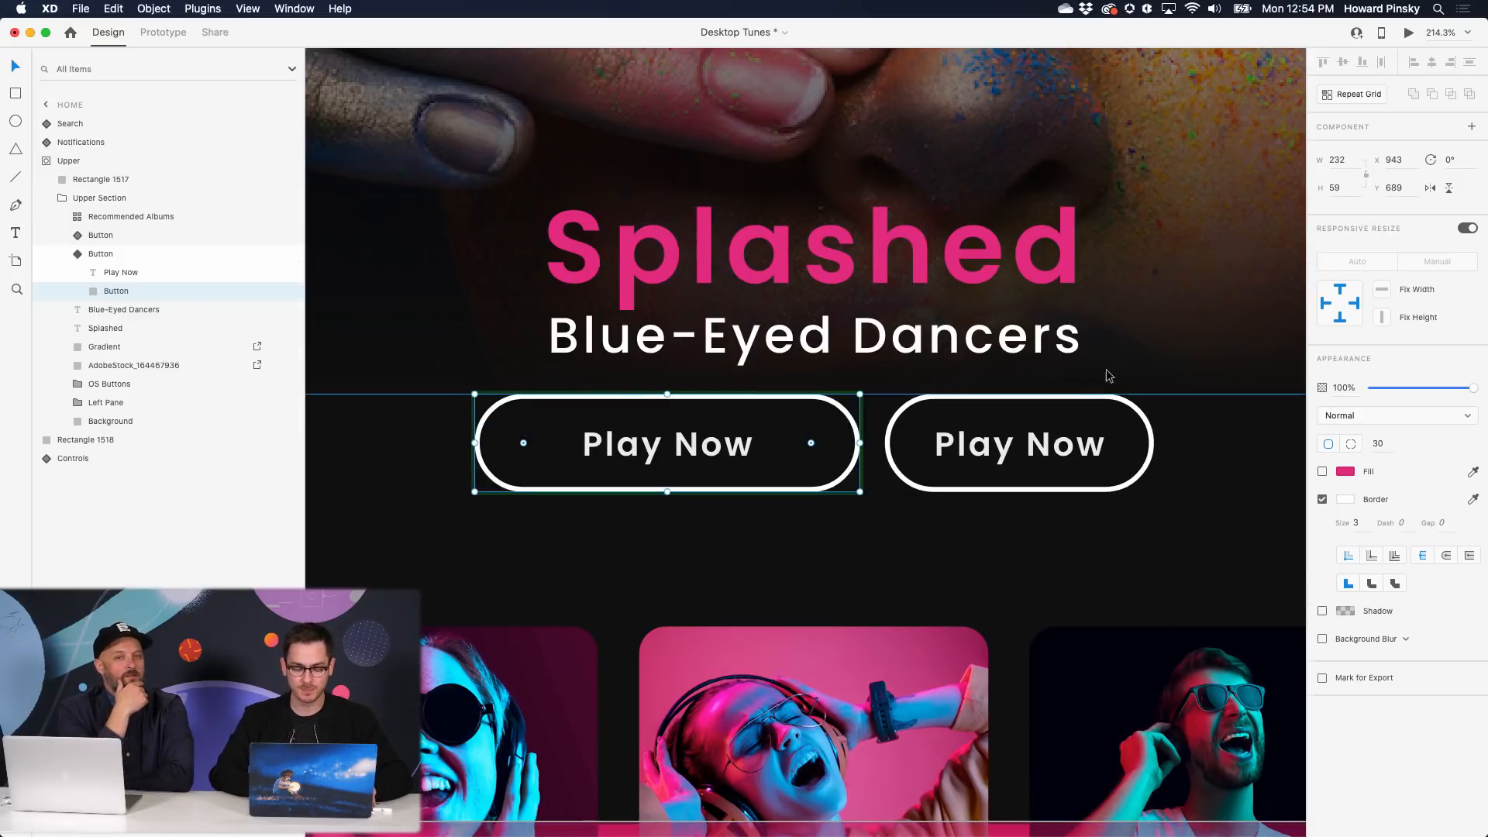
{"action": "key", "text": "Escape"}
{"action": "left_click", "coordinate": [1404, 150]}
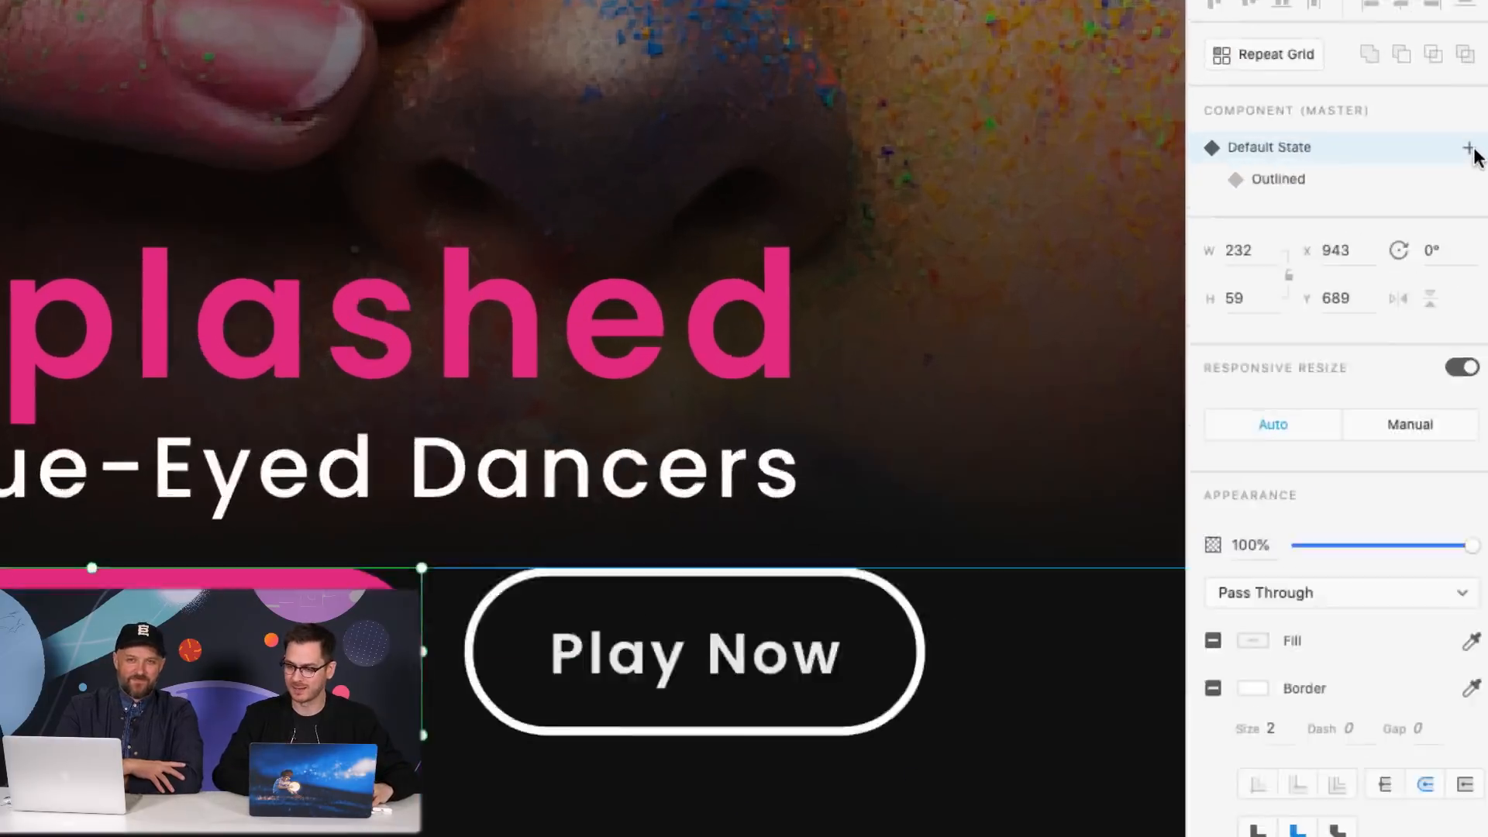
- Add a Hover State to the Download component's Default State and Outlined states
{"action": "left_click", "coordinate": [1469, 149]}
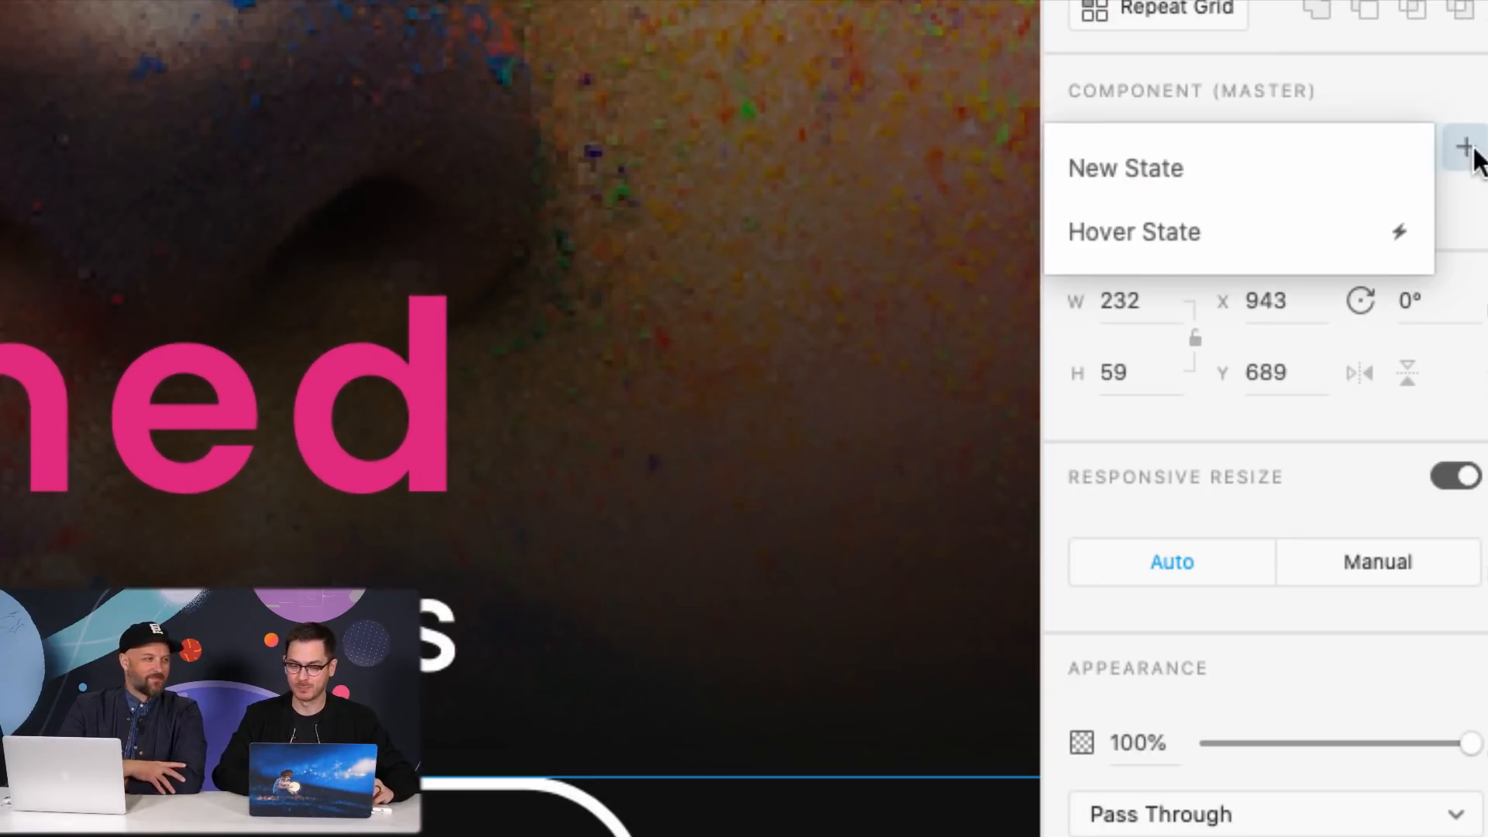
{"action": "left_click", "coordinate": [1305, 234]}
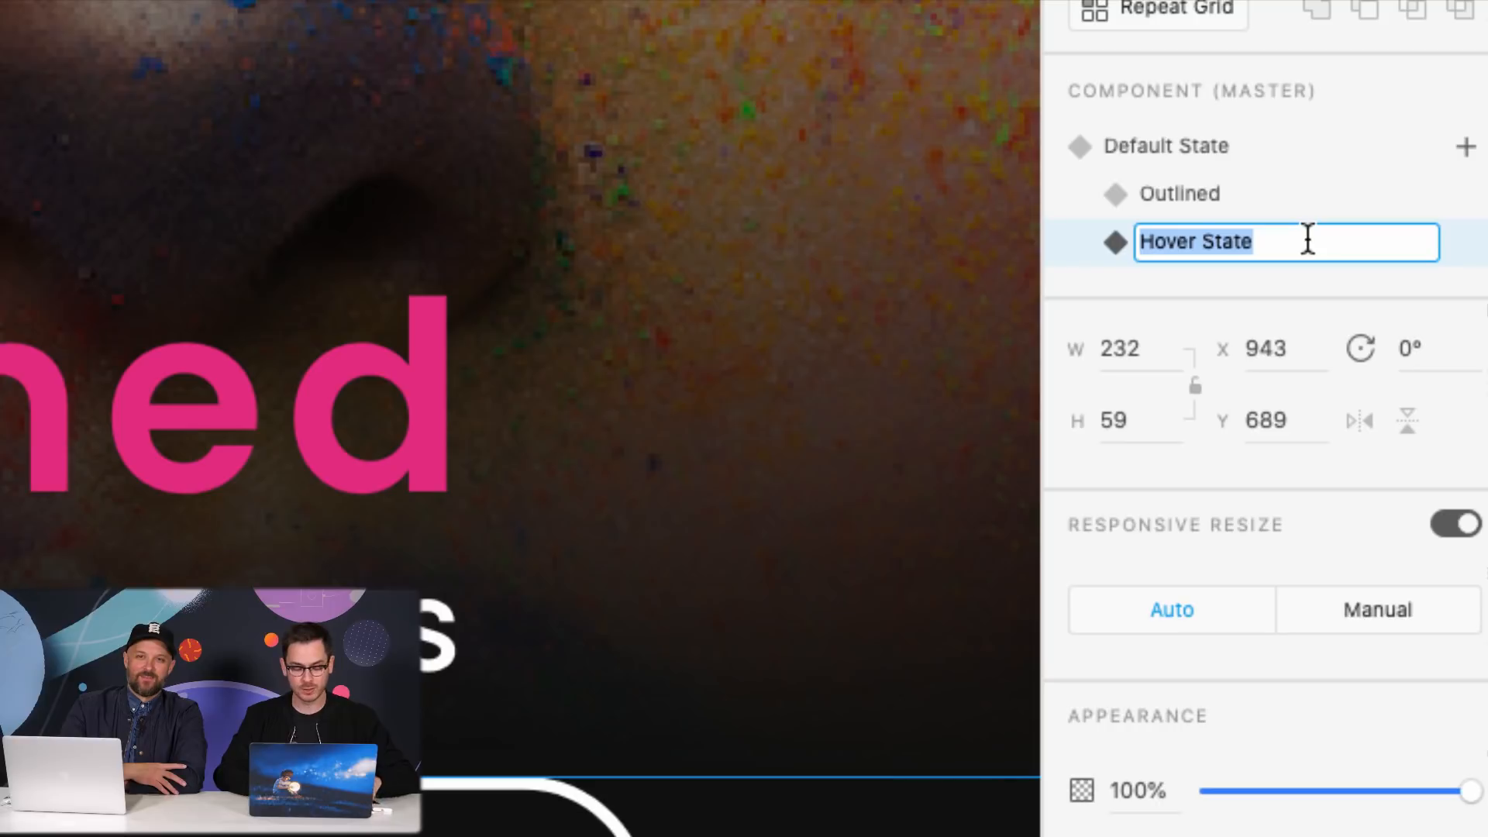
{"action": "key", "text": "Return"}
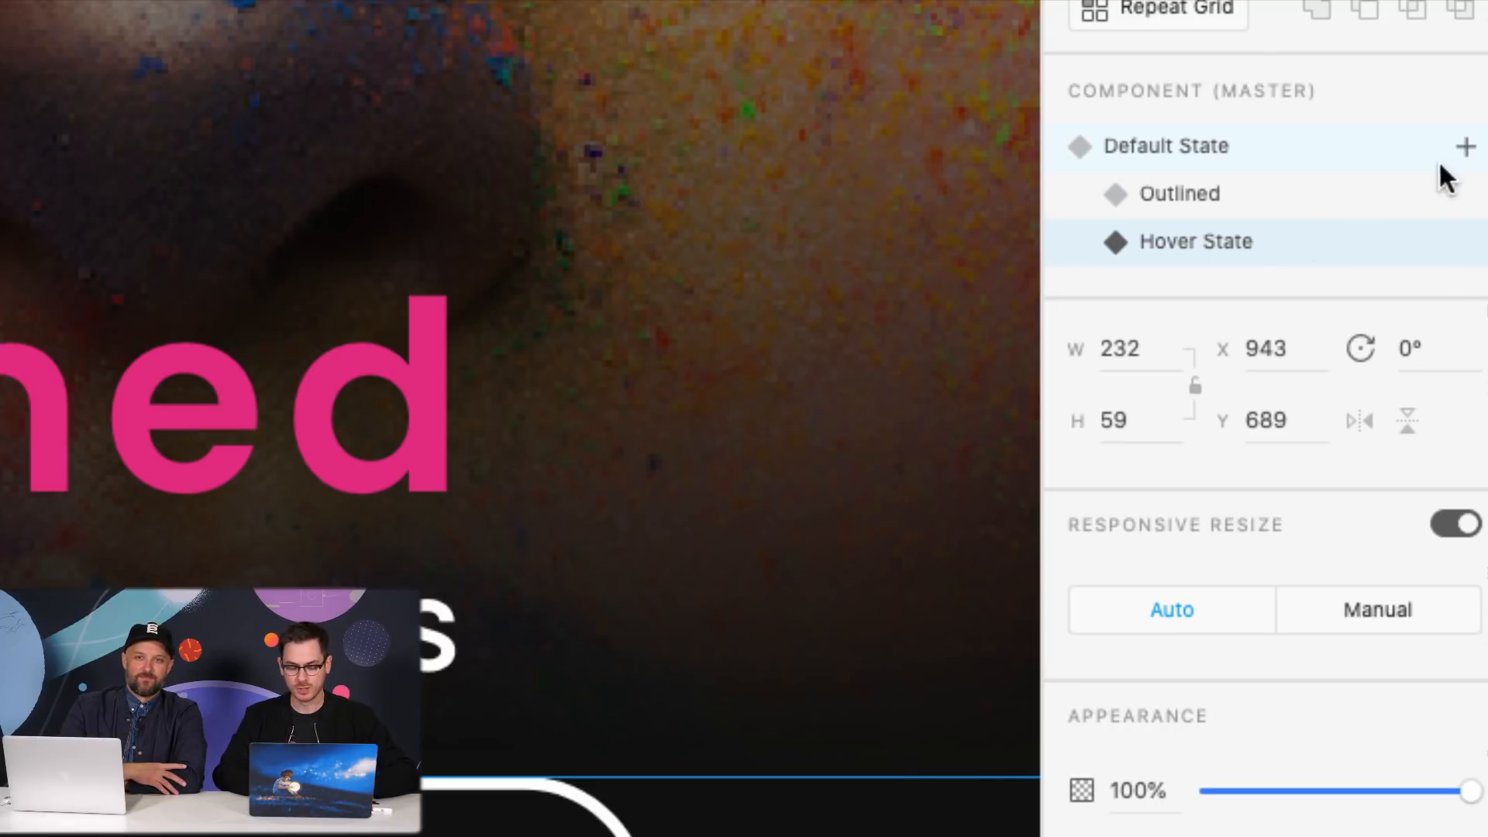
{"action": "key", "text": "super+z"}
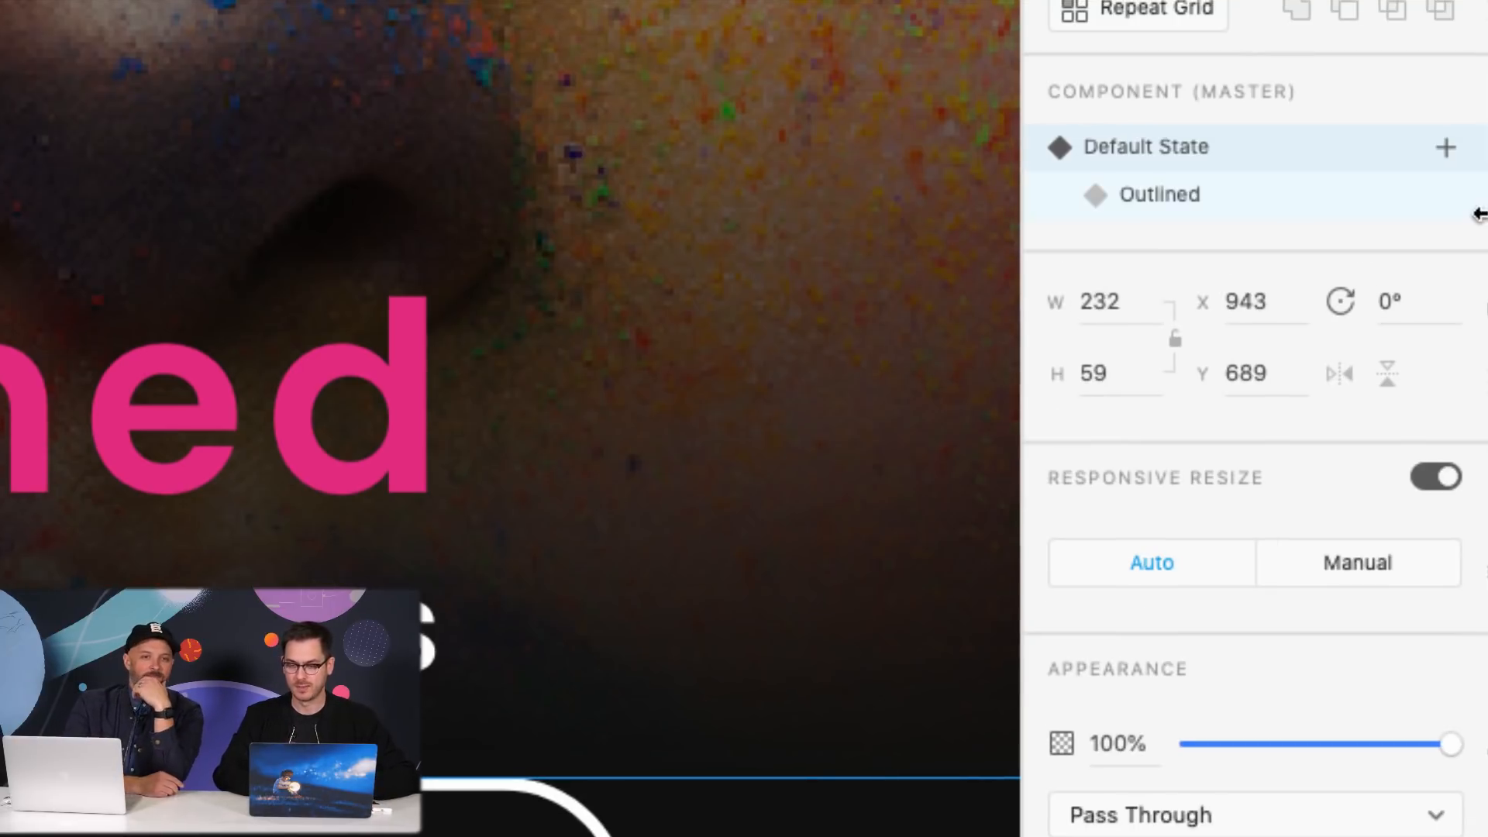
{"action": "left_click", "coordinate": [1466, 149]}
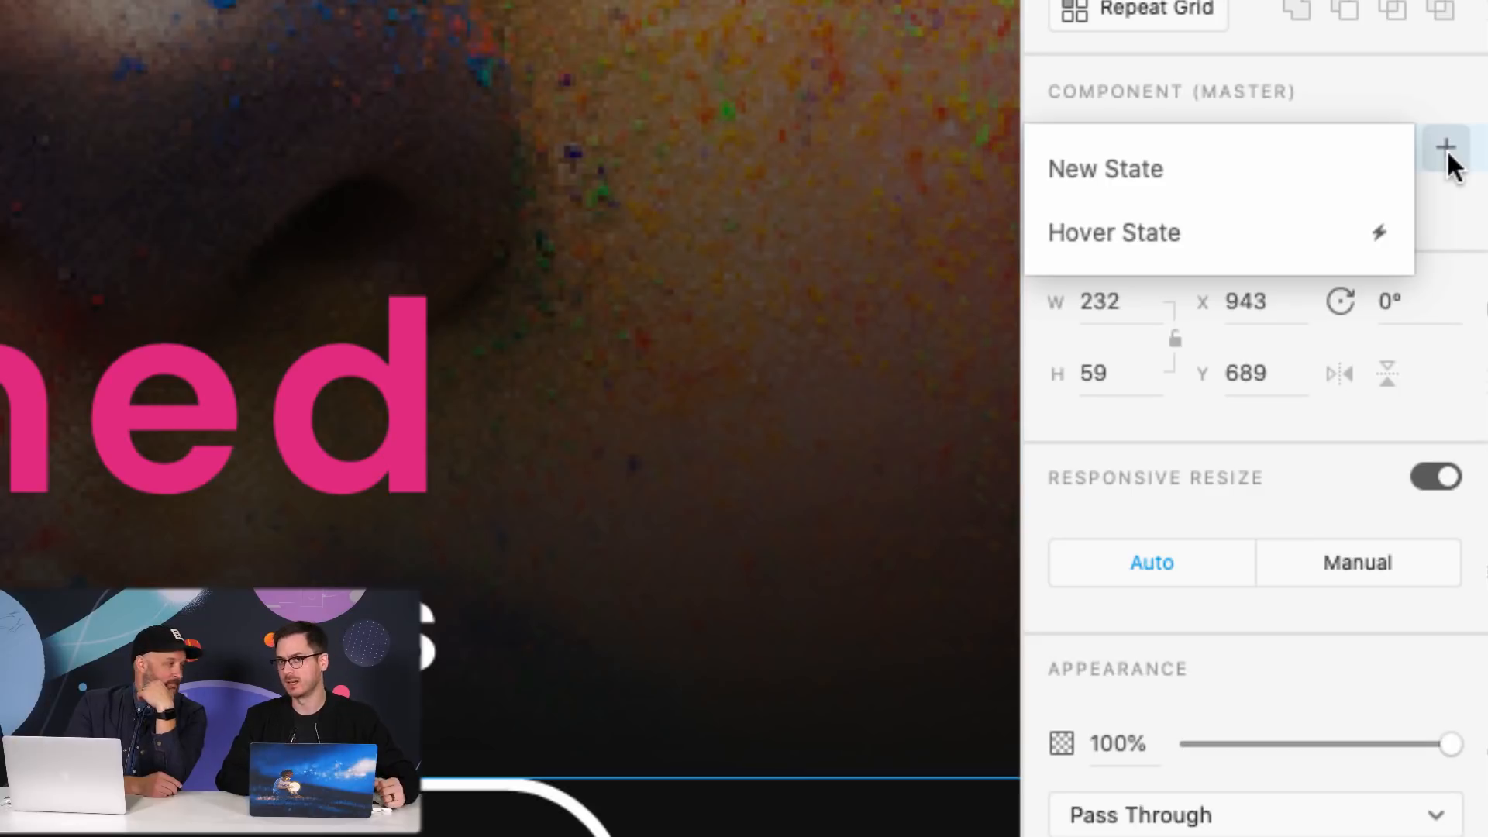
{"action": "left_click", "coordinate": [1317, 234]}
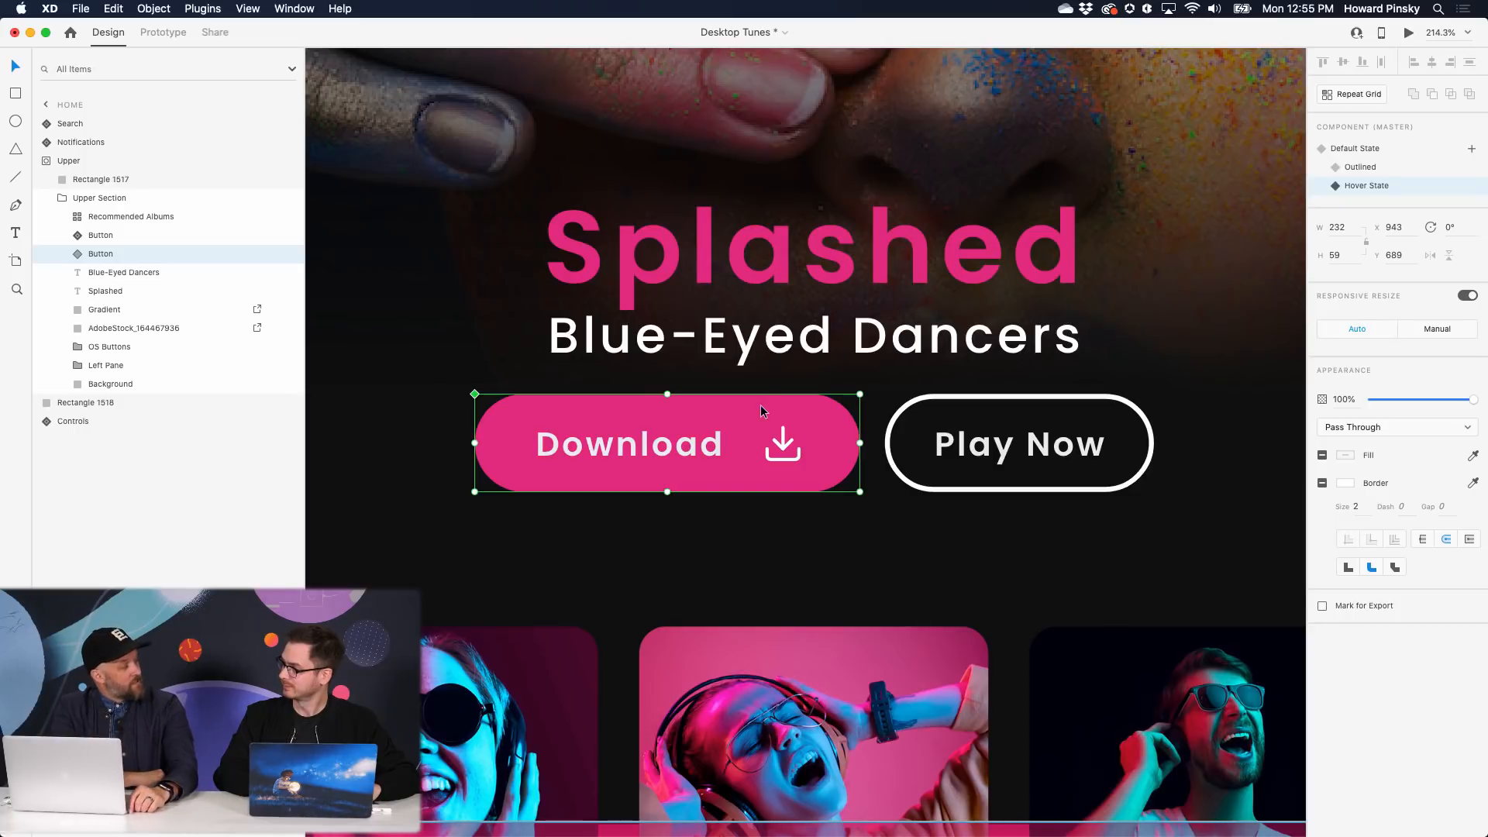
{"action": "double_click", "coordinate": [760, 407]}
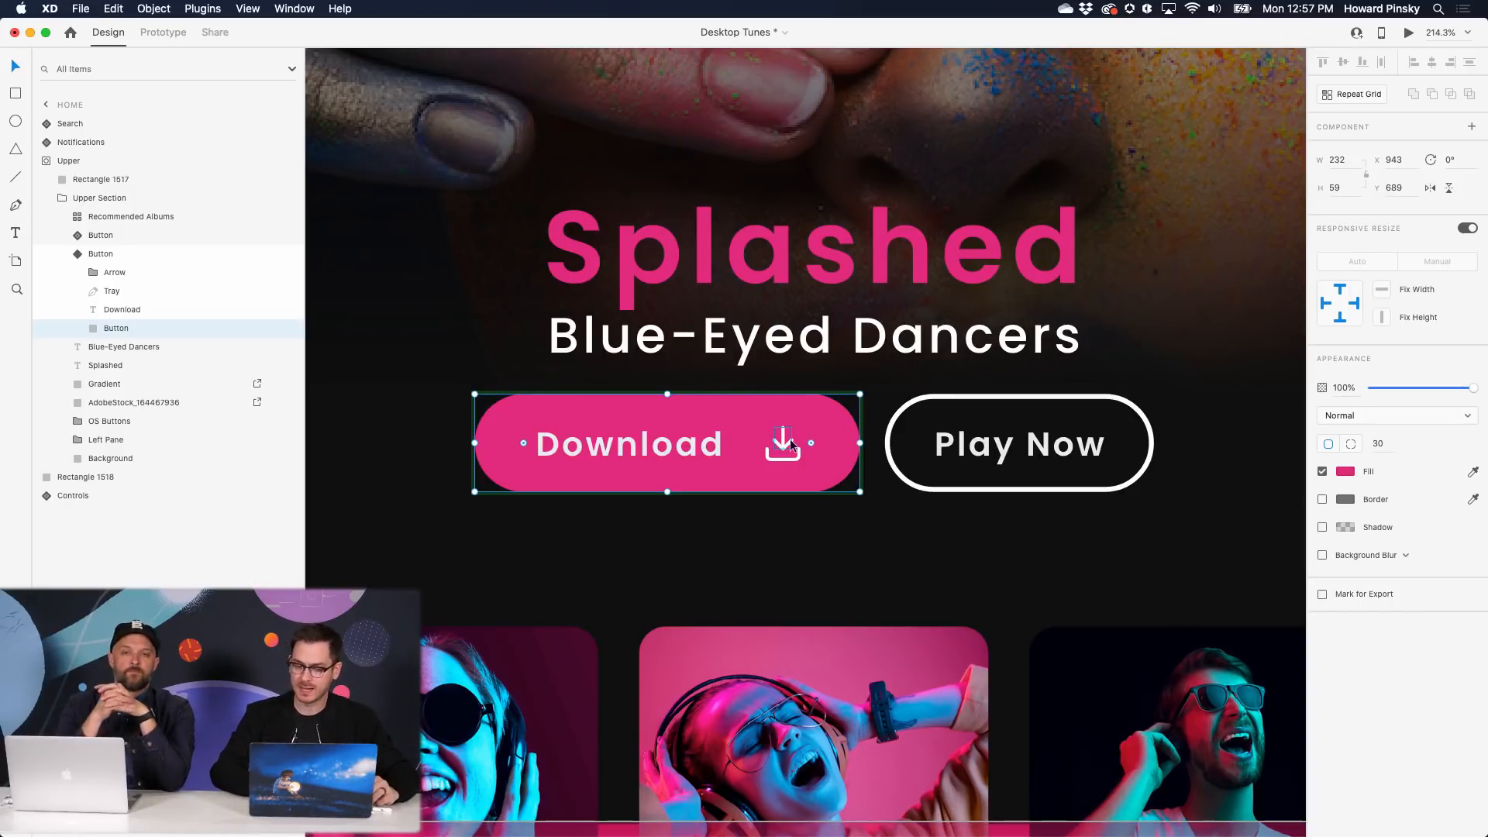
- Give the Hover State a lighter pink fill and preview the button lightening on hover
{"action": "left_click", "coordinate": [1347, 470]}
{"action": "left_click", "coordinate": [1237, 397]}
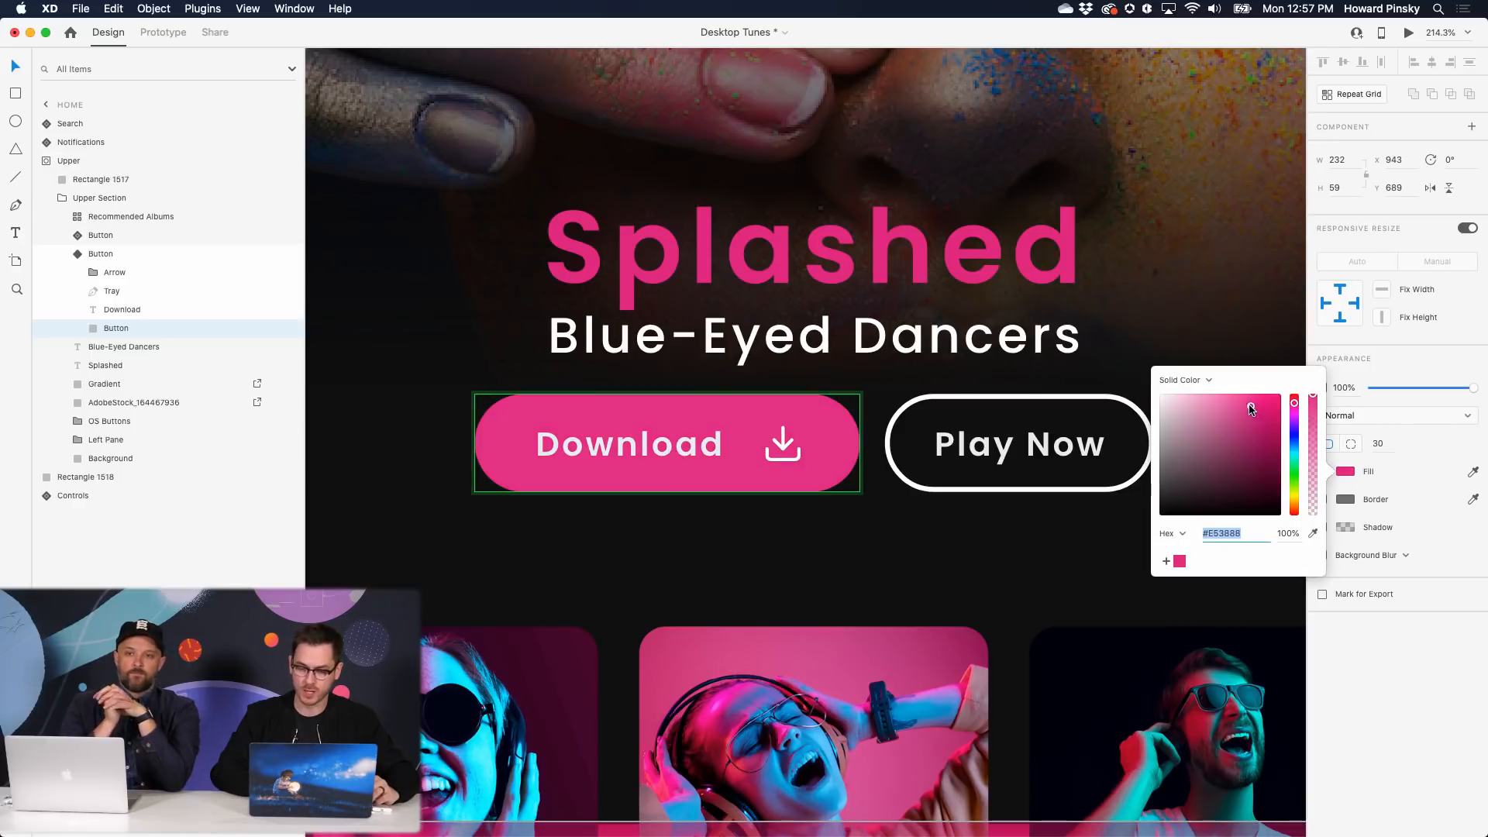
{"action": "left_click", "coordinate": [784, 435]}
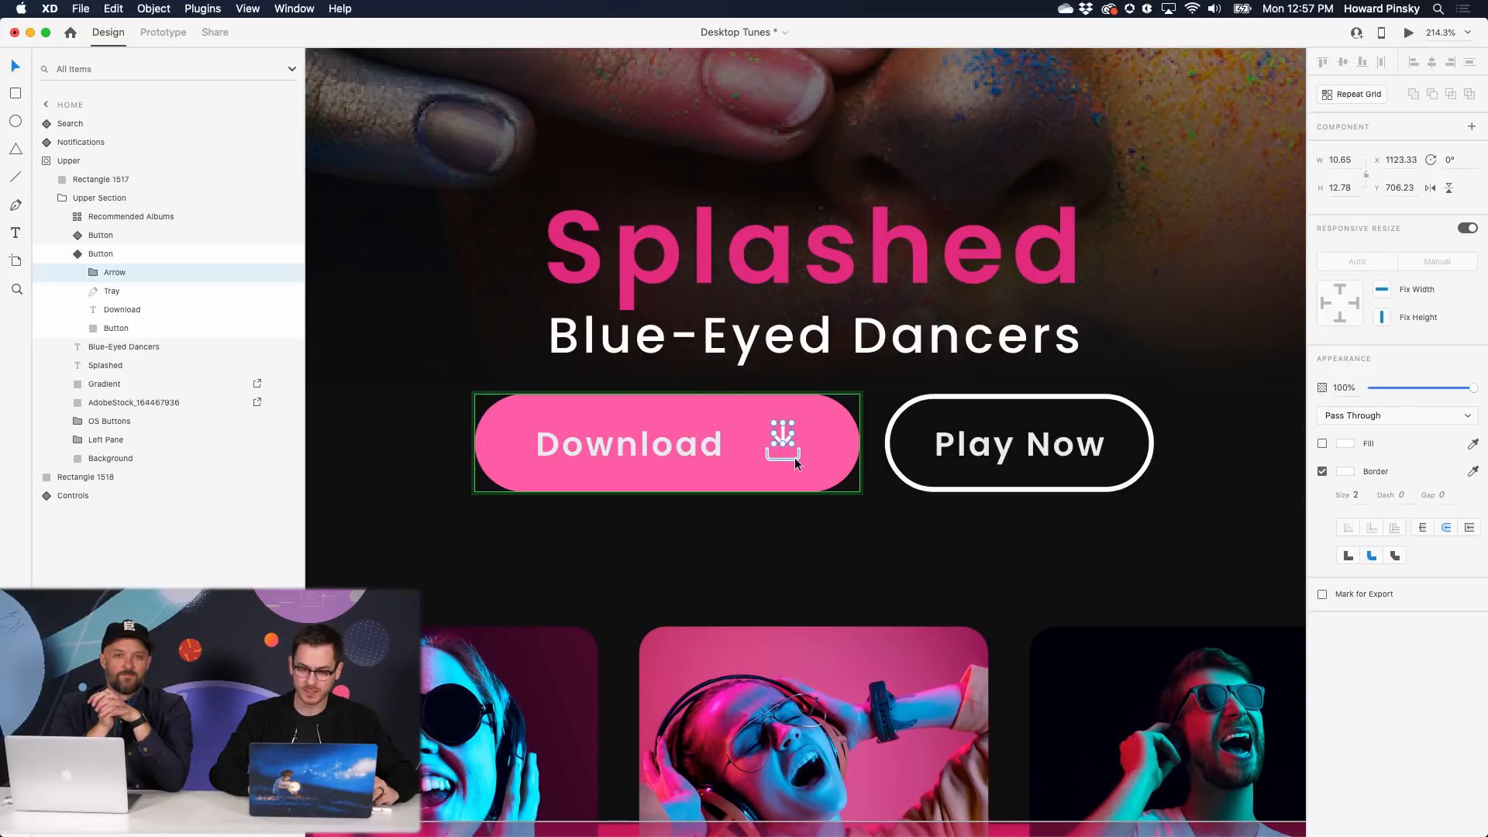
{"action": "left_click", "coordinate": [795, 463]}
{"action": "key", "text": "Escape"}
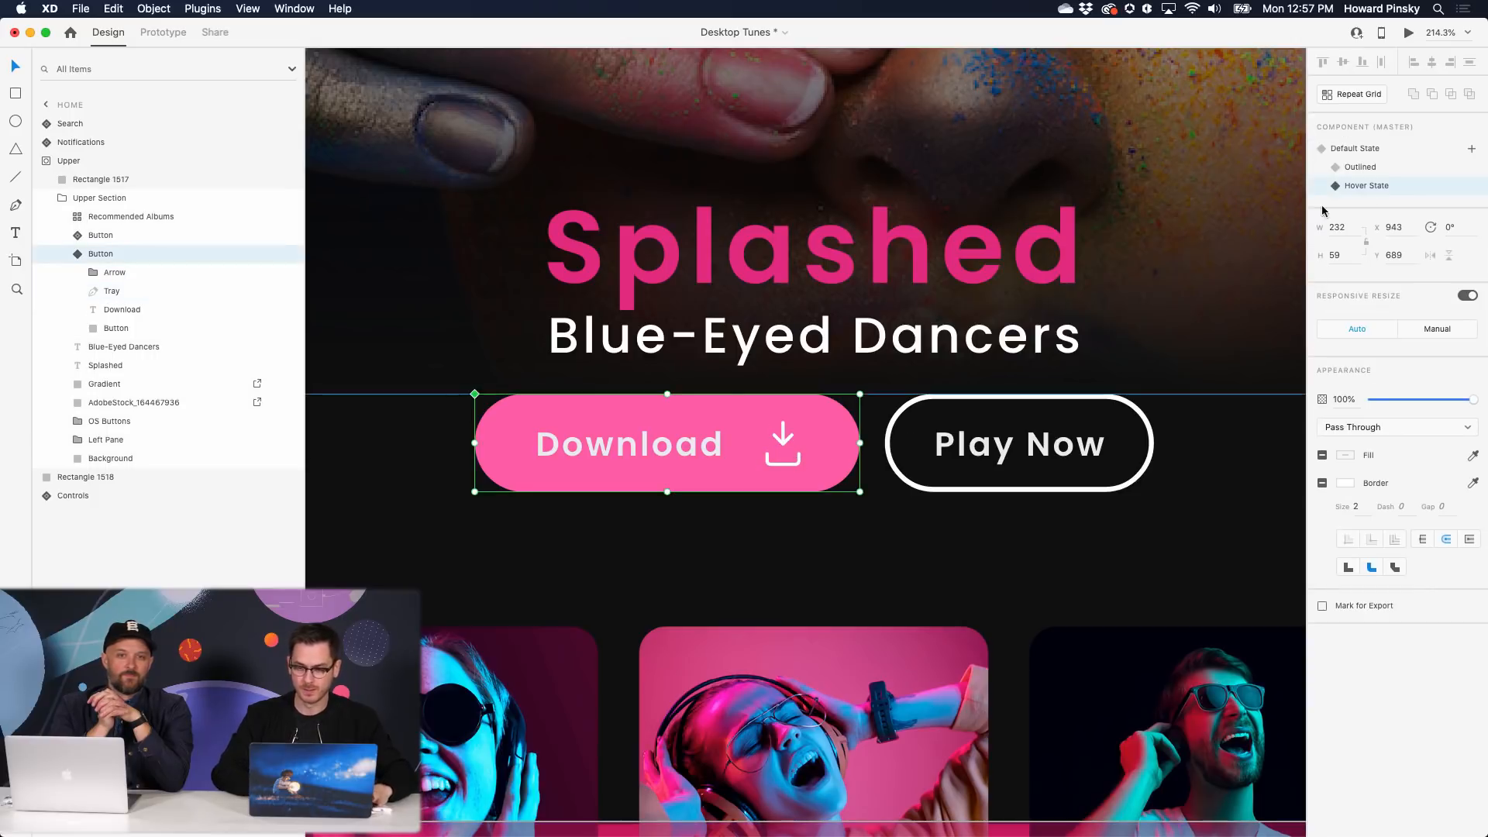
{"action": "left_click", "coordinate": [1377, 147]}
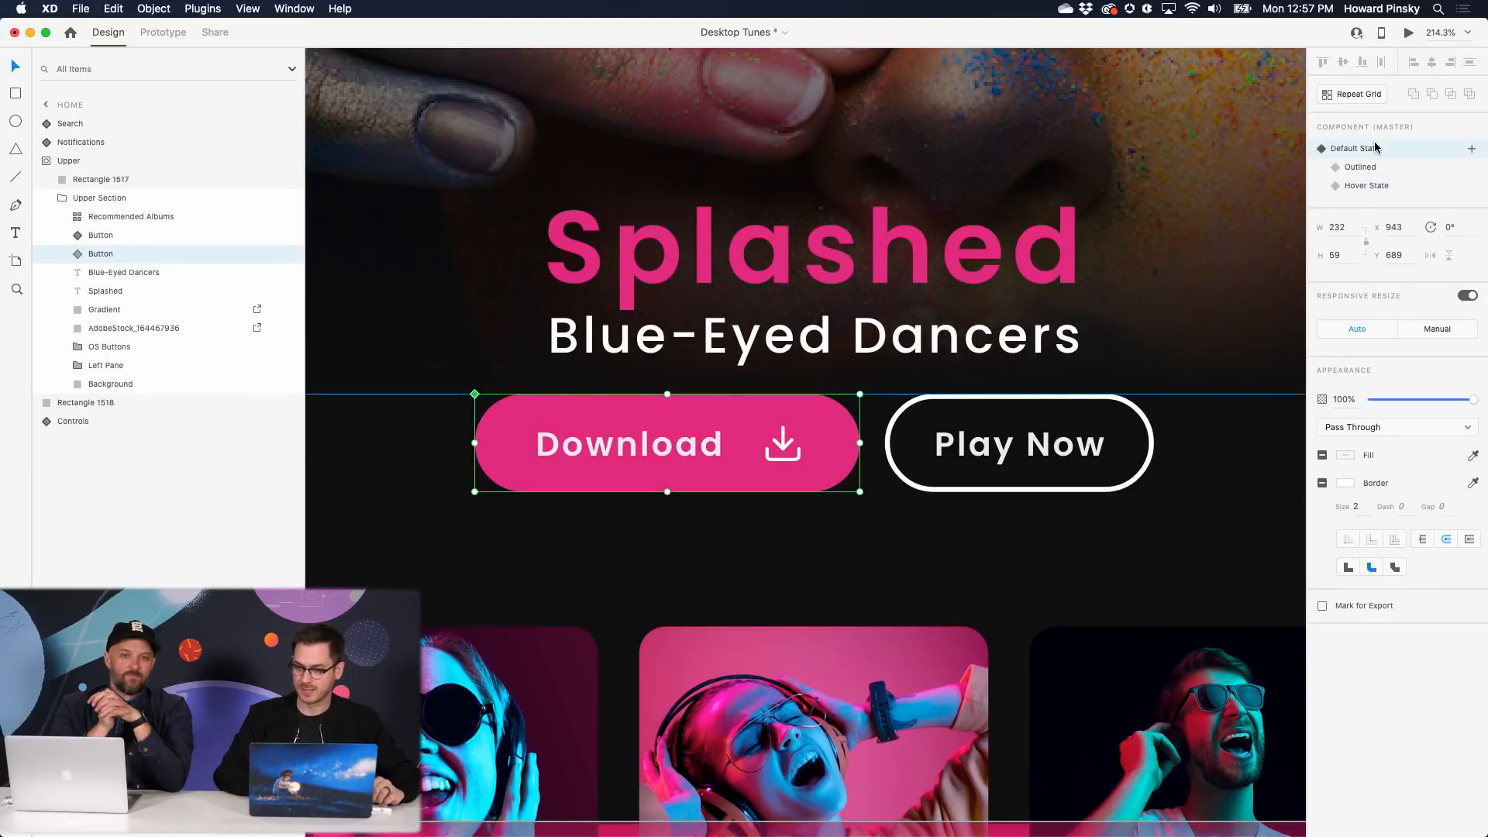
{"action": "key", "text": "super+Return"}
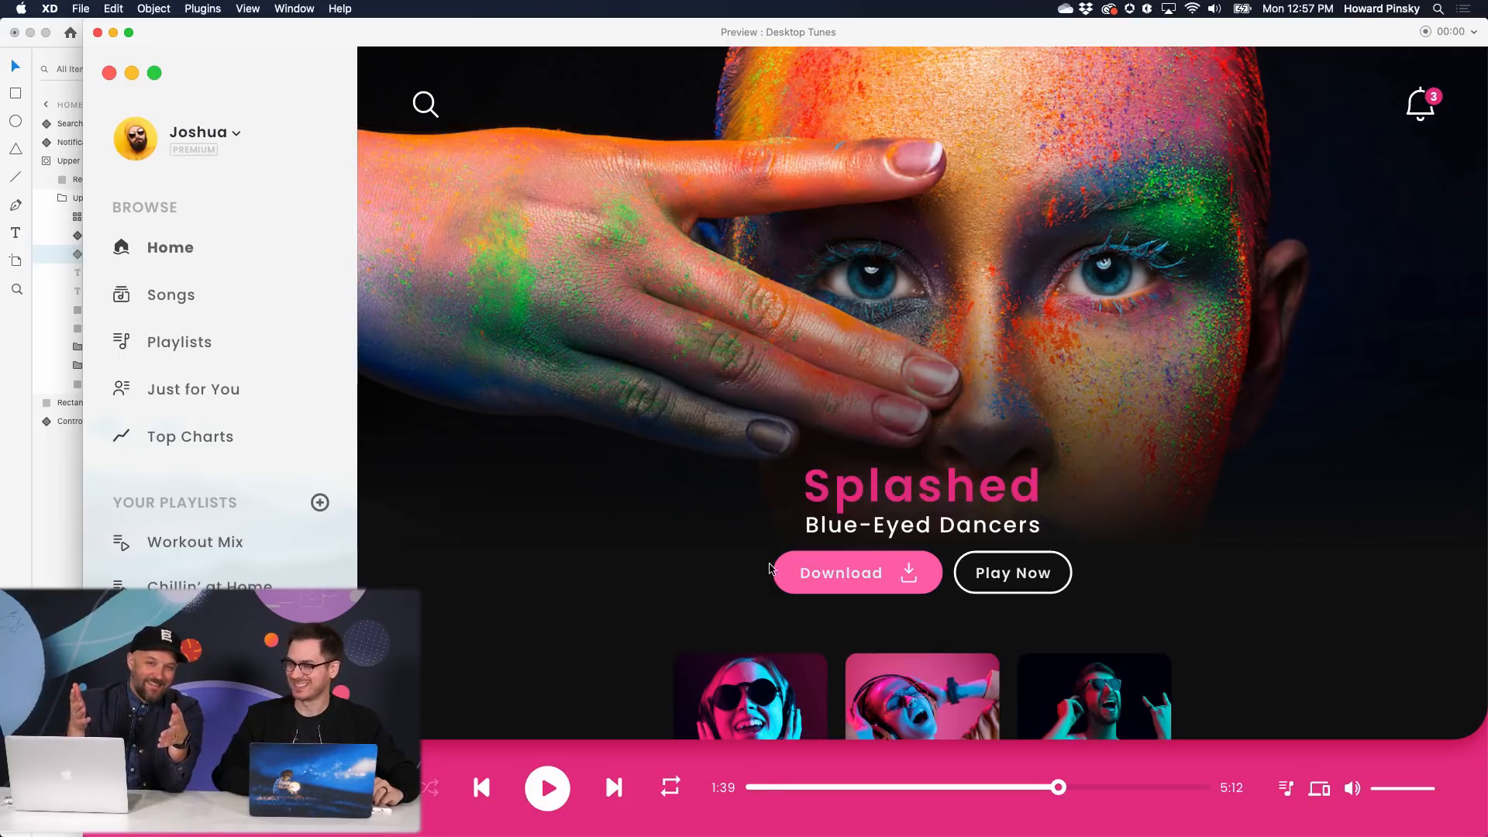
- Close the Desktop Tunes Preview window with Cmd+W to return to the canvas
{"action": "key", "text": "super+w"}
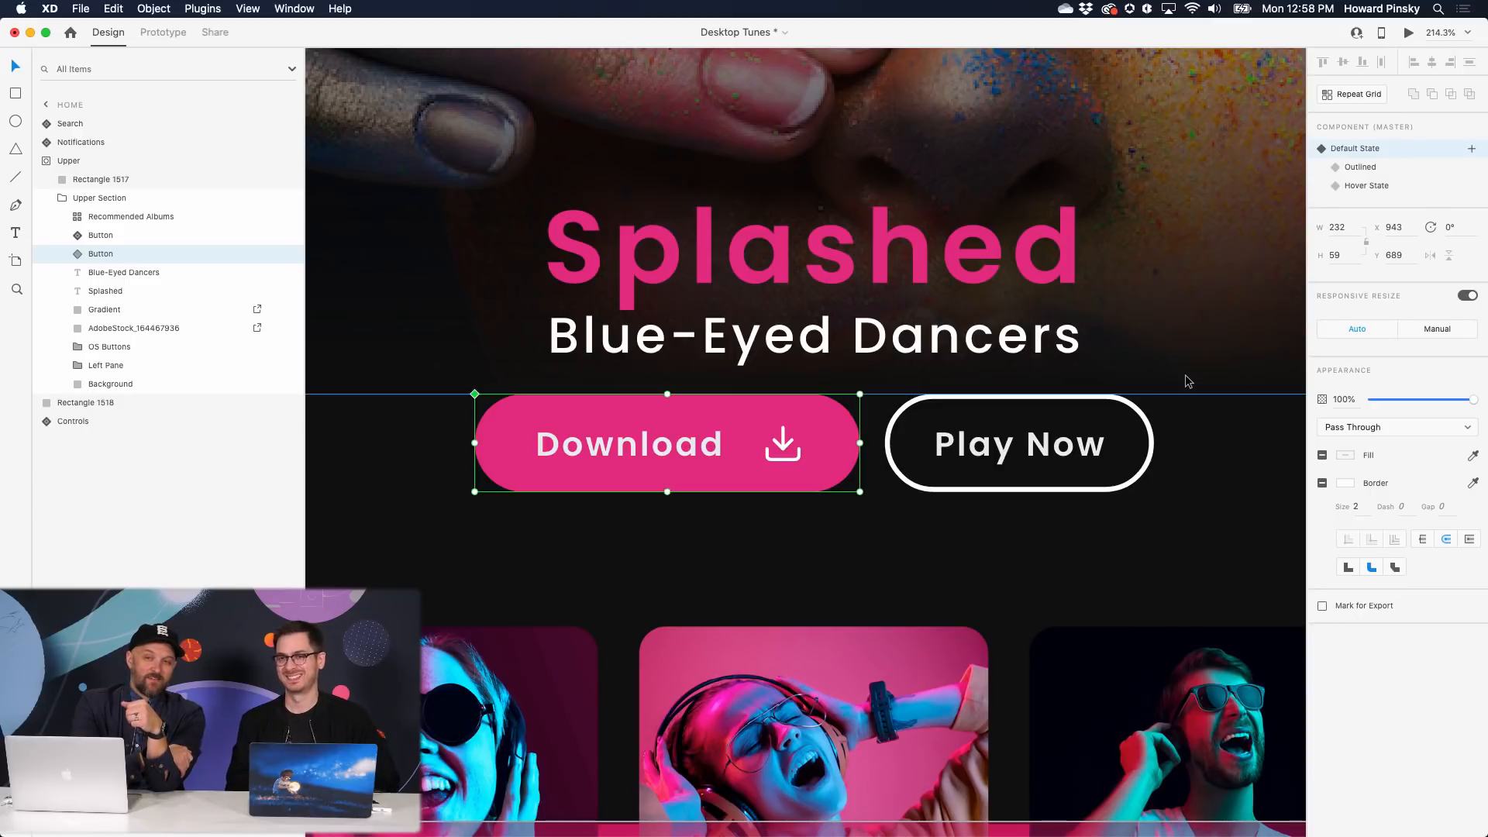
{"action": "key", "text": "super+0"}
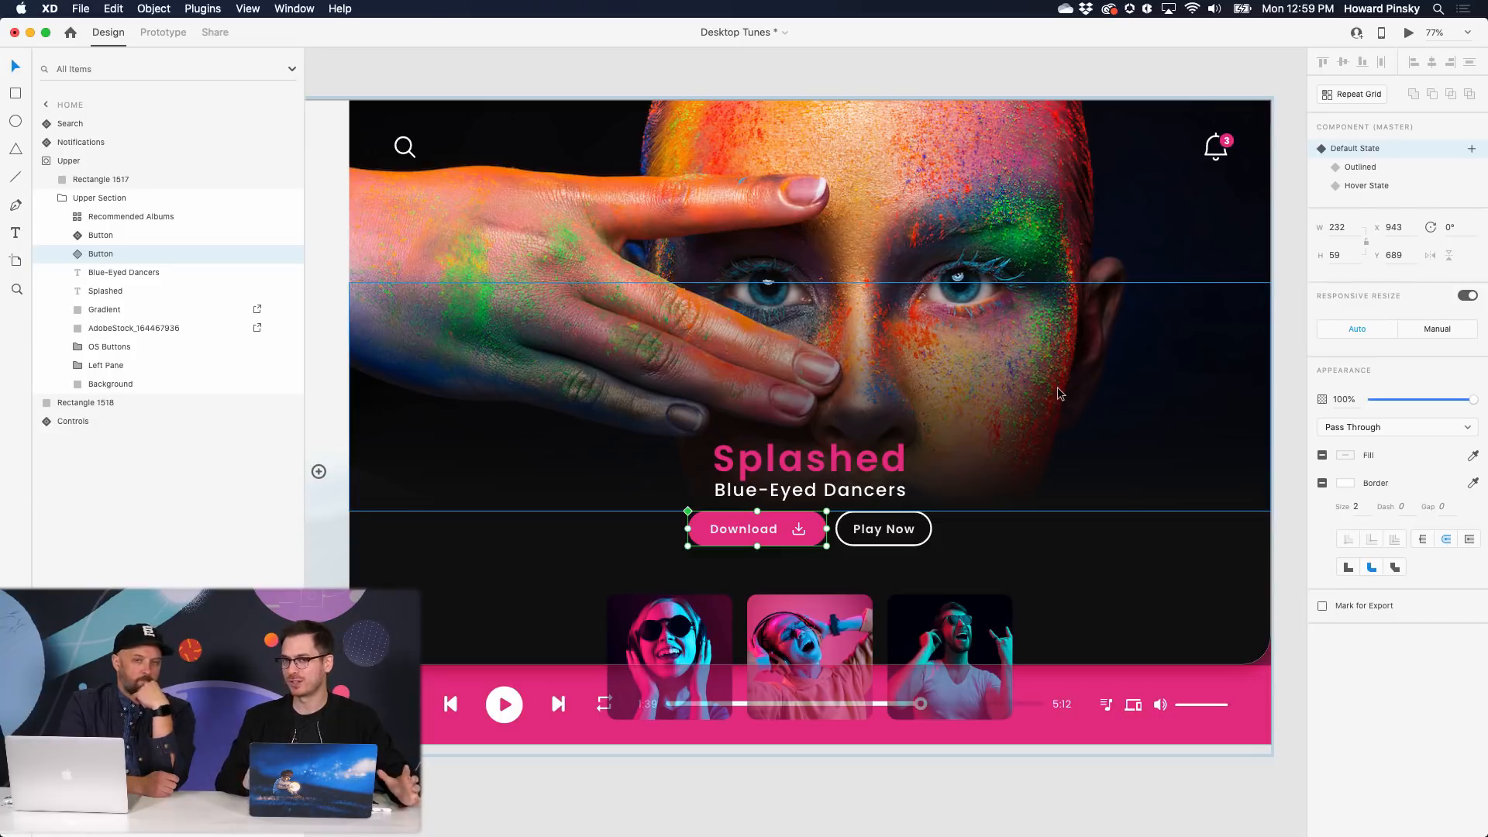
{"action": "scroll", "coordinate": [1058, 389], "scroll_direction": "down", "scroll_amount": 3}
{"action": "scroll", "coordinate": [1057, 393], "scroll_direction": "right", "scroll_amount": 10}
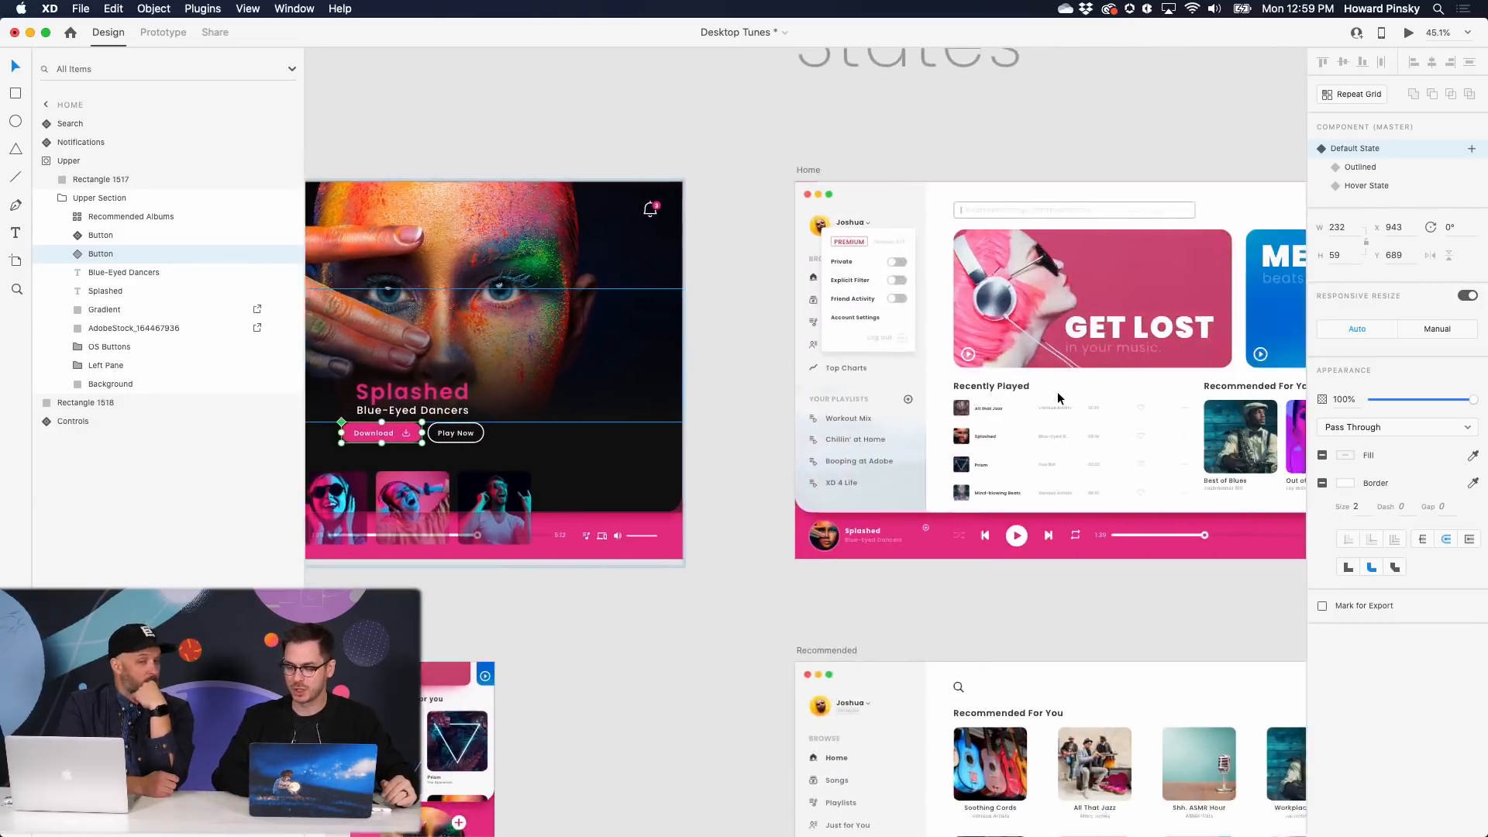
{"action": "scroll", "coordinate": [998, 363], "scroll_direction": "down", "scroll_amount": 3}
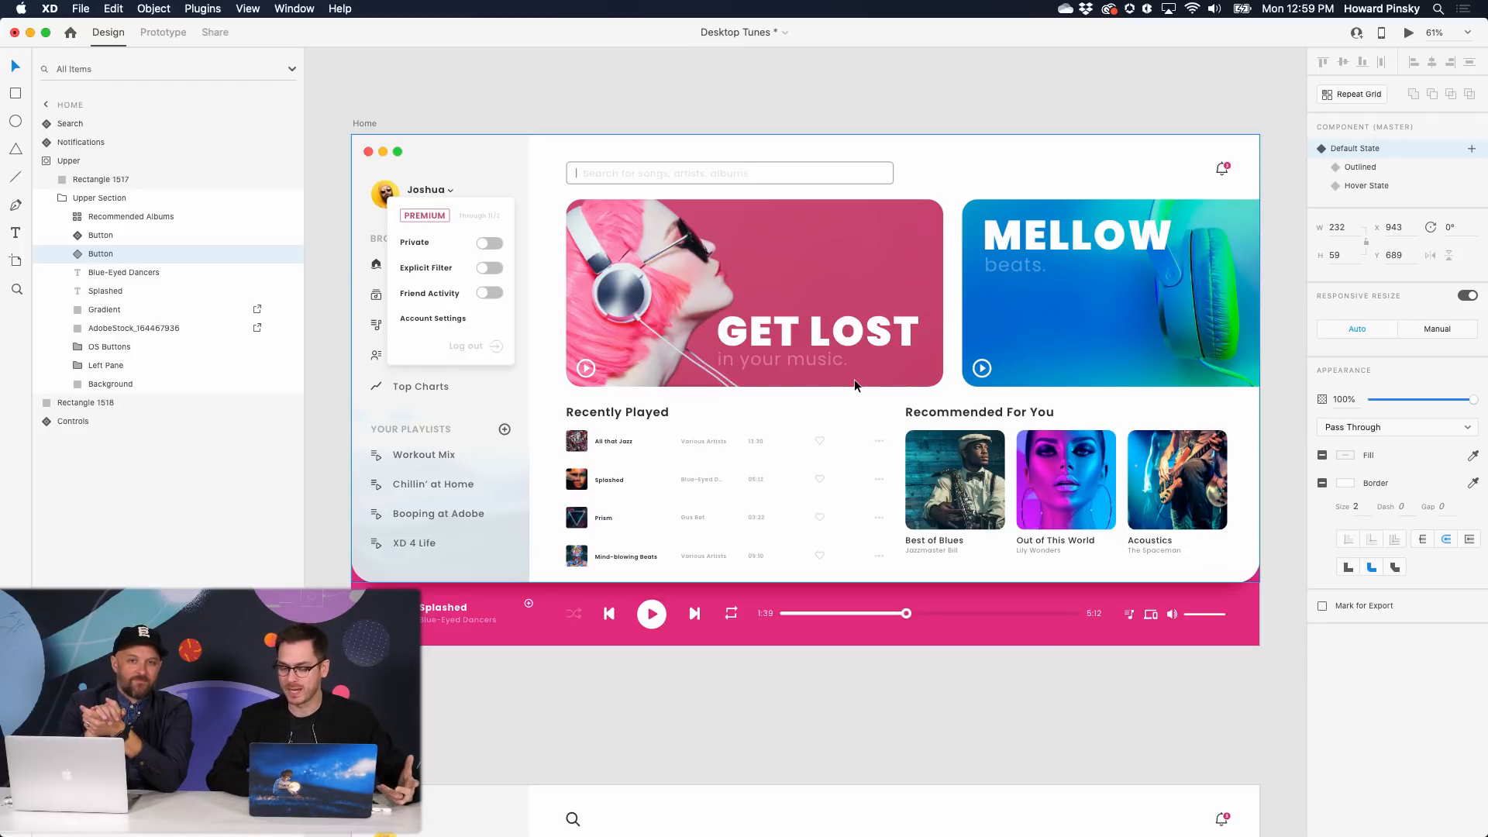
{"action": "scroll", "coordinate": [820, 442], "scroll_direction": "up", "scroll_amount": 5}
{"action": "scroll", "coordinate": [820, 441], "scroll_direction": "down", "scroll_amount": 5}
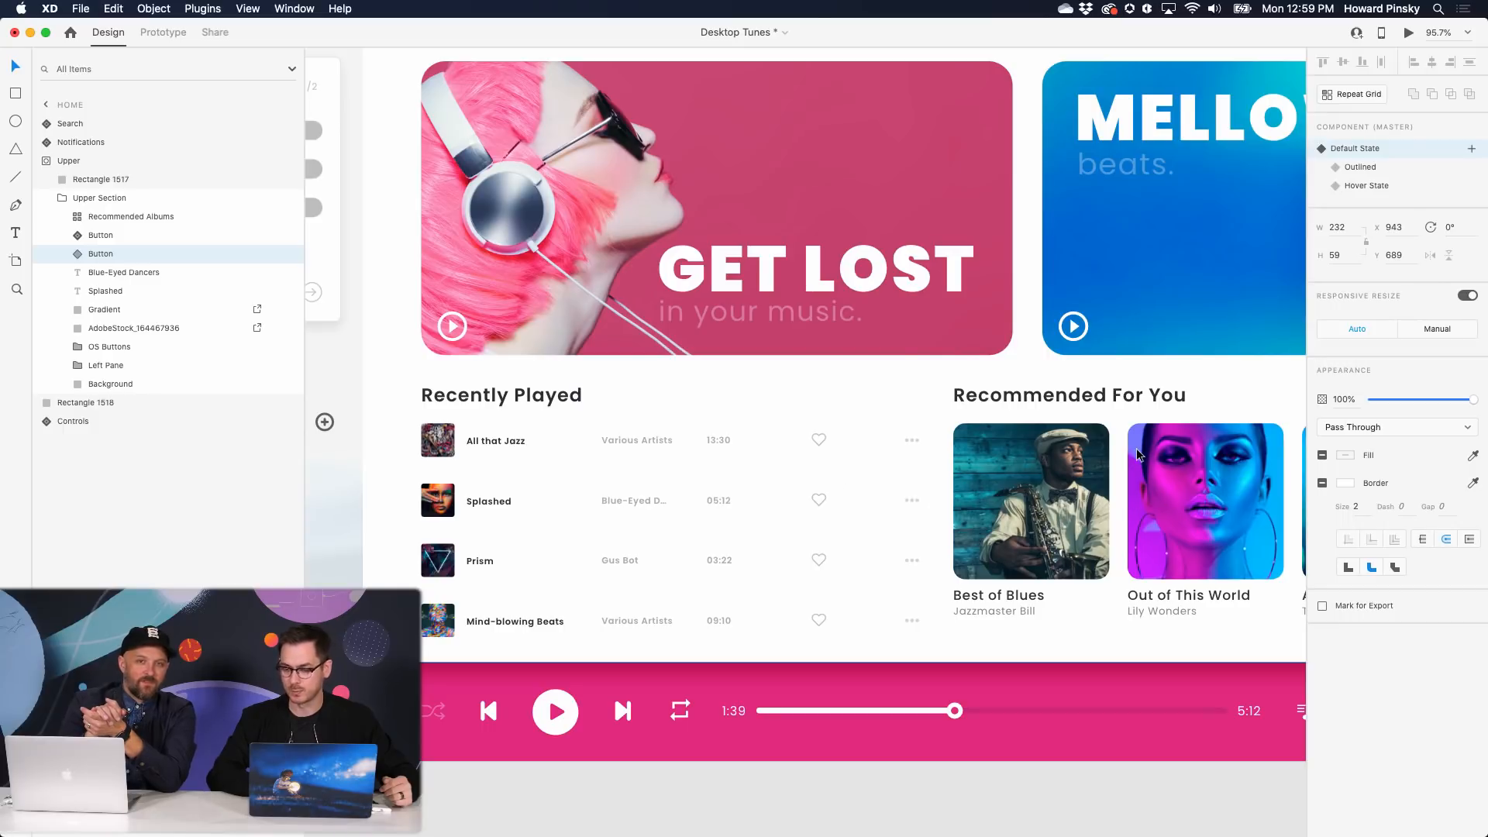
{"action": "scroll", "coordinate": [1136, 448], "scroll_direction": "left", "scroll_amount": 10}
{"action": "scroll", "coordinate": [1136, 448], "scroll_direction": "up", "scroll_amount": 3}
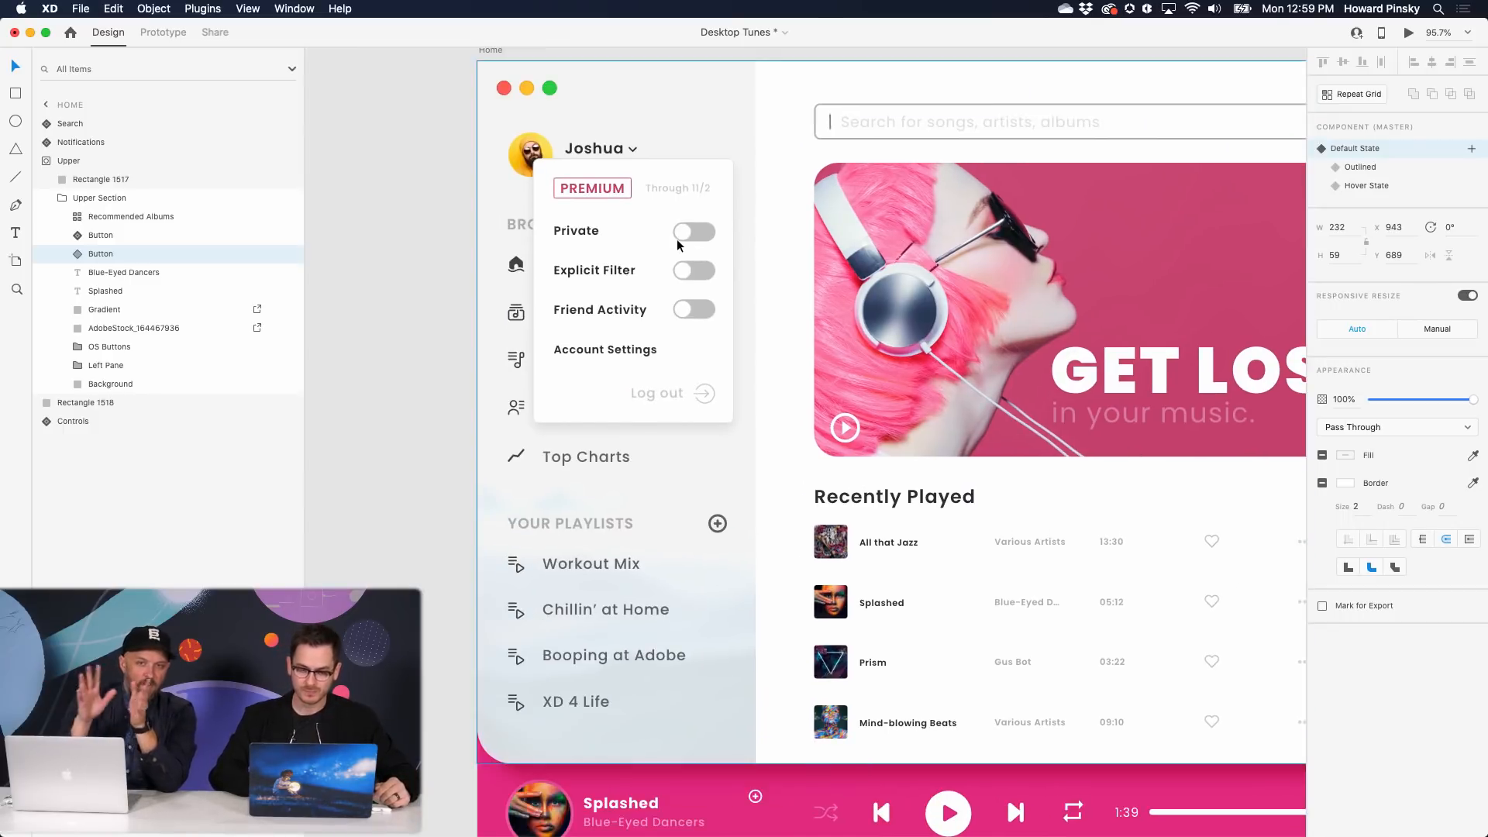
{"action": "scroll", "coordinate": [713, 231], "scroll_direction": "up", "scroll_amount": 2}
{"action": "scroll", "coordinate": [713, 231], "scroll_direction": "down", "scroll_amount": 4}
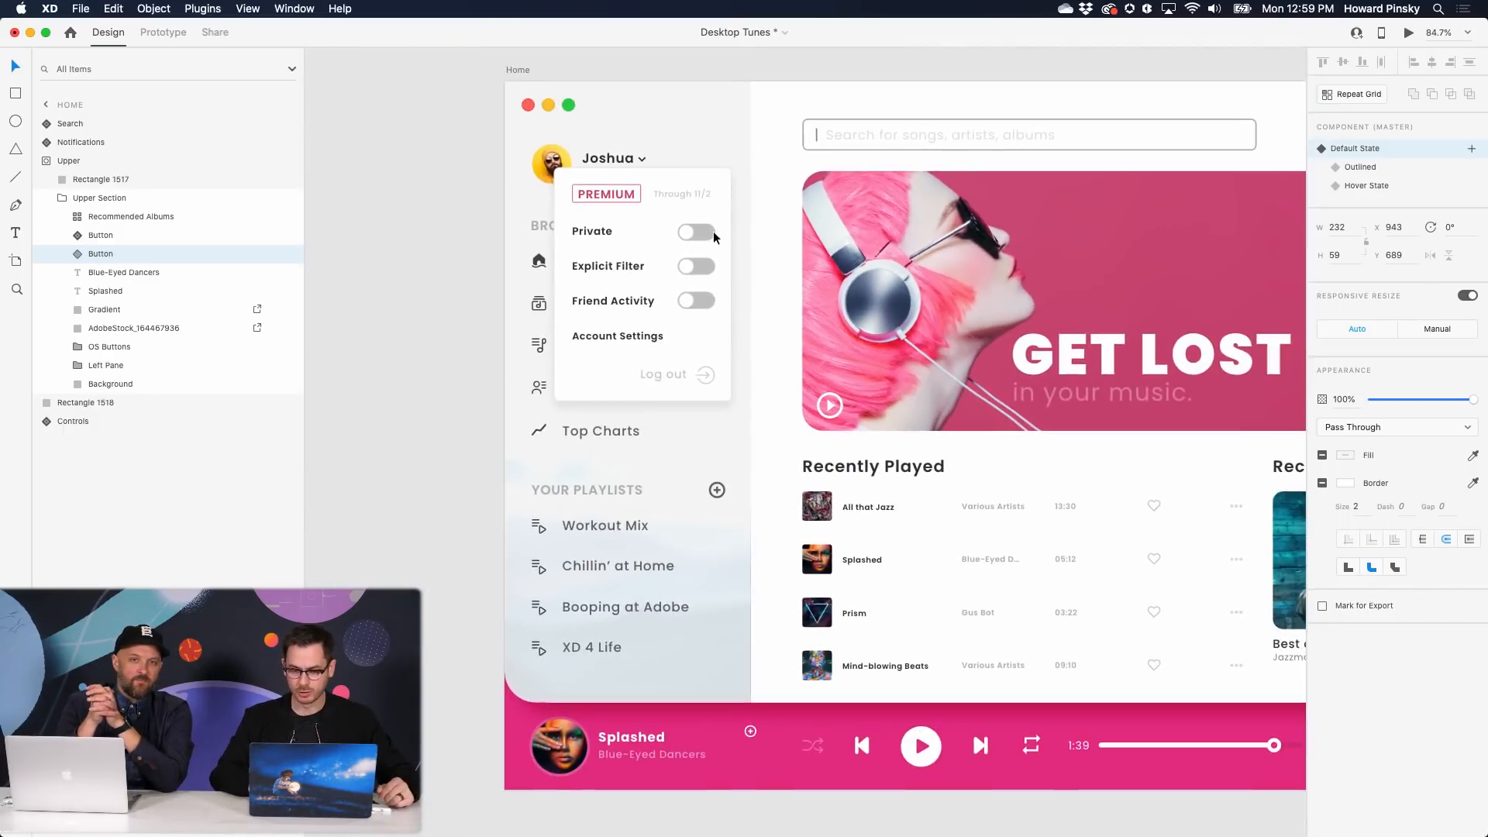
{"action": "scroll", "coordinate": [713, 231], "scroll_direction": "down", "scroll_amount": 4}
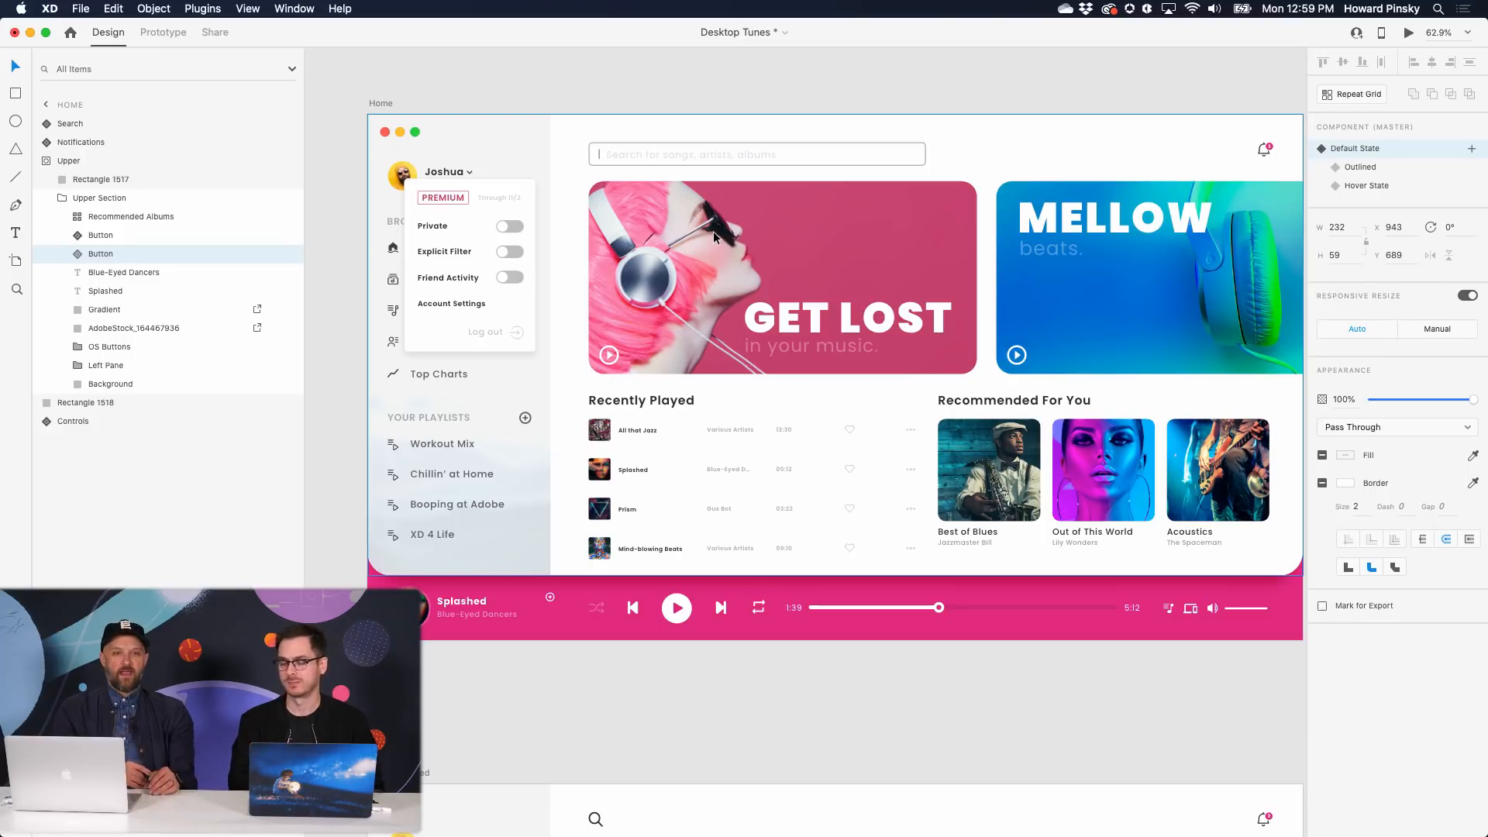
{"action": "key", "text": "super+minus"}
{"action": "key", "text": "super+minus"}
{"action": "key", "text": "super+minus"}
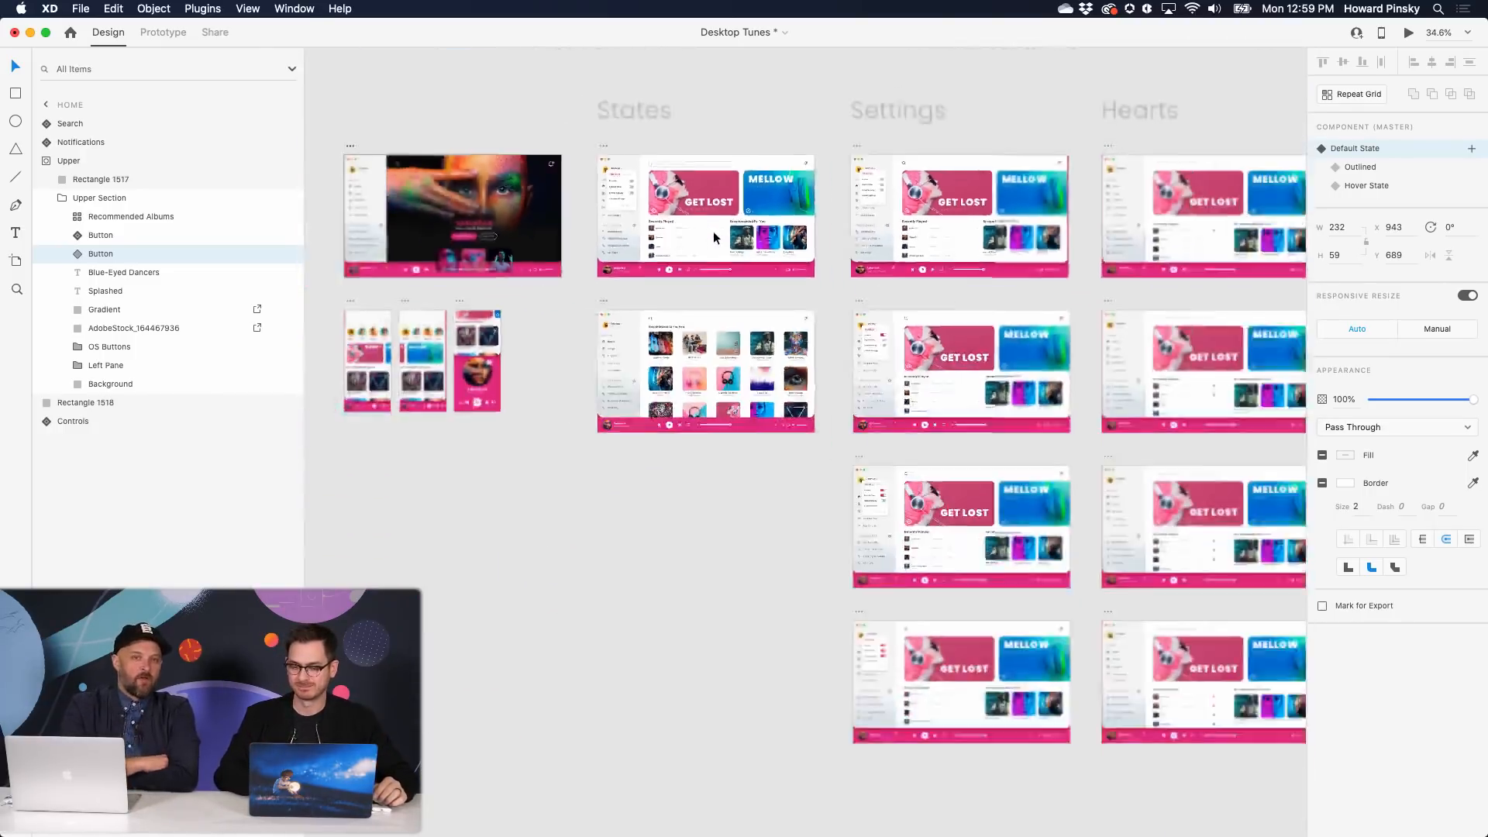
- Zoom out and marquee-select the Settings, Hearts, Played, Recommended, Next Songs, Featured and Notifications artboards
{"action": "scroll", "coordinate": [713, 235], "scroll_direction": "right", "scroll_amount": 3}
{"action": "scroll", "coordinate": [713, 235], "scroll_direction": "down", "scroll_amount": 2}
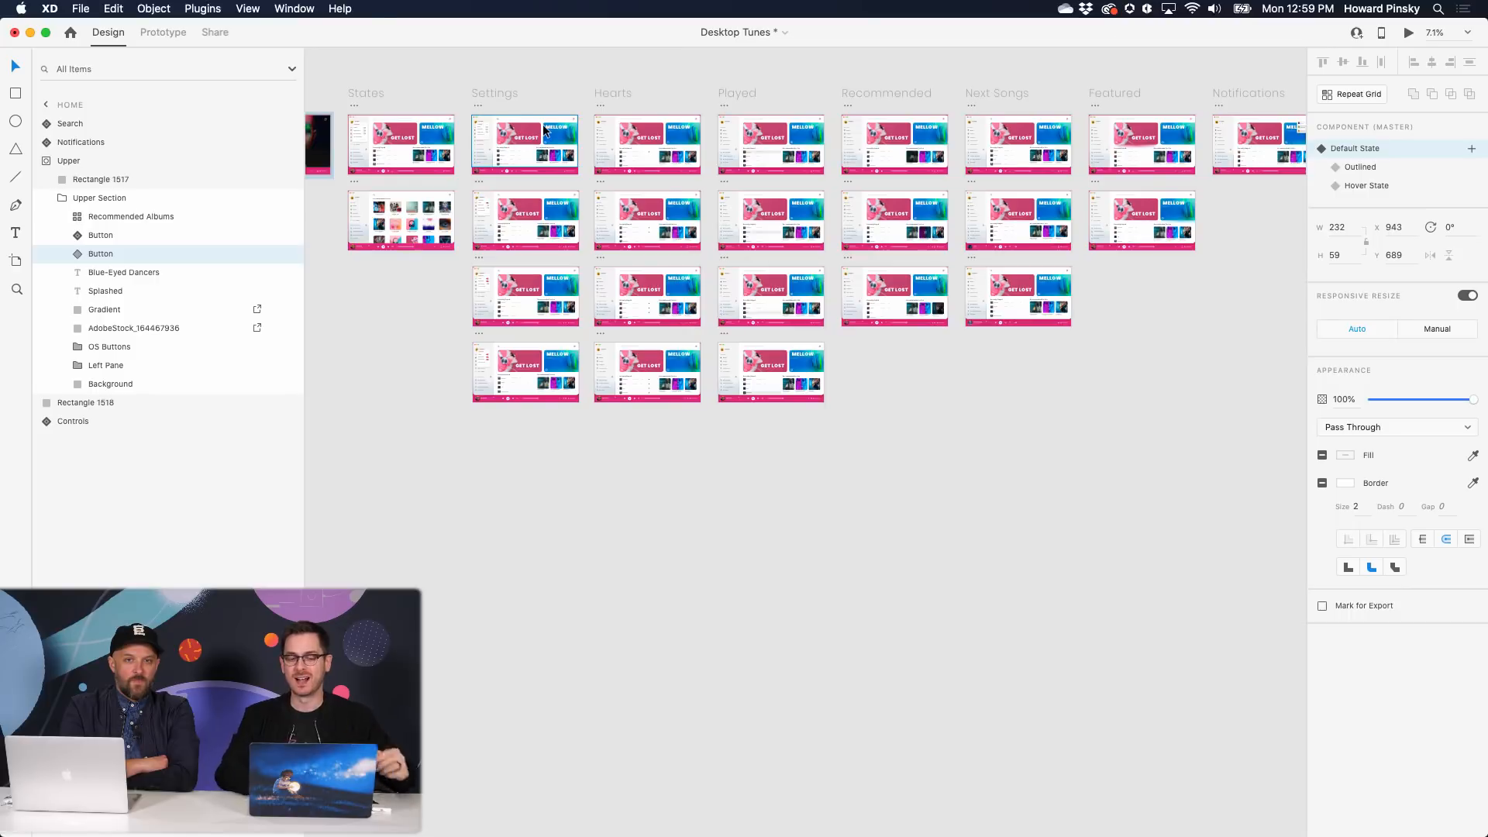
{"action": "scroll", "coordinate": [585, 117], "scroll_direction": "up", "scroll_amount": 5}
{"action": "scroll", "coordinate": [775, 176], "scroll_direction": "up", "scroll_amount": 5}
{"action": "scroll", "coordinate": [774, 175], "scroll_direction": "down", "scroll_amount": 10}
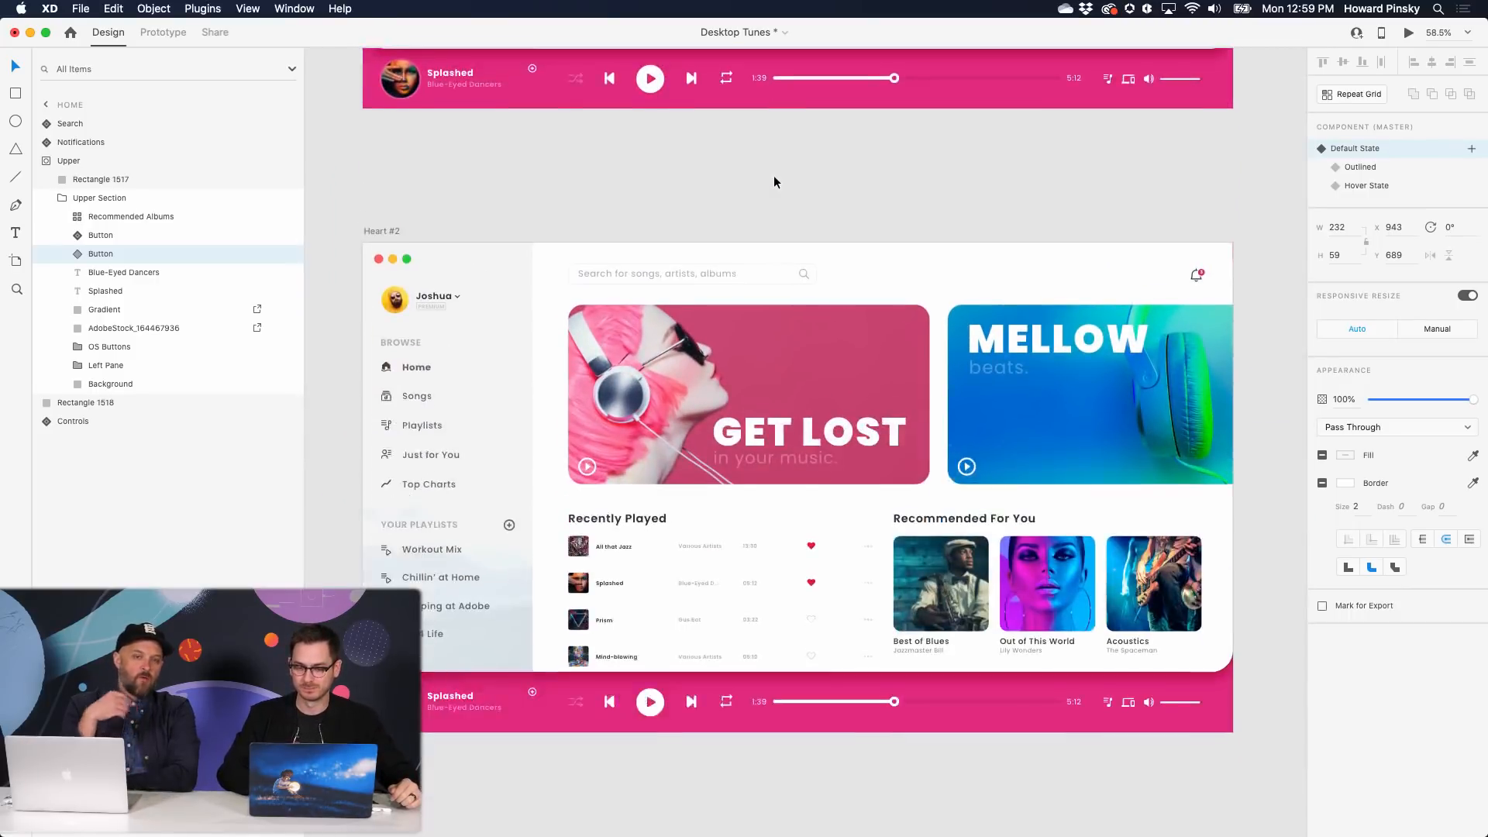
{"action": "scroll", "coordinate": [773, 179], "scroll_direction": "down", "scroll_amount": 10}
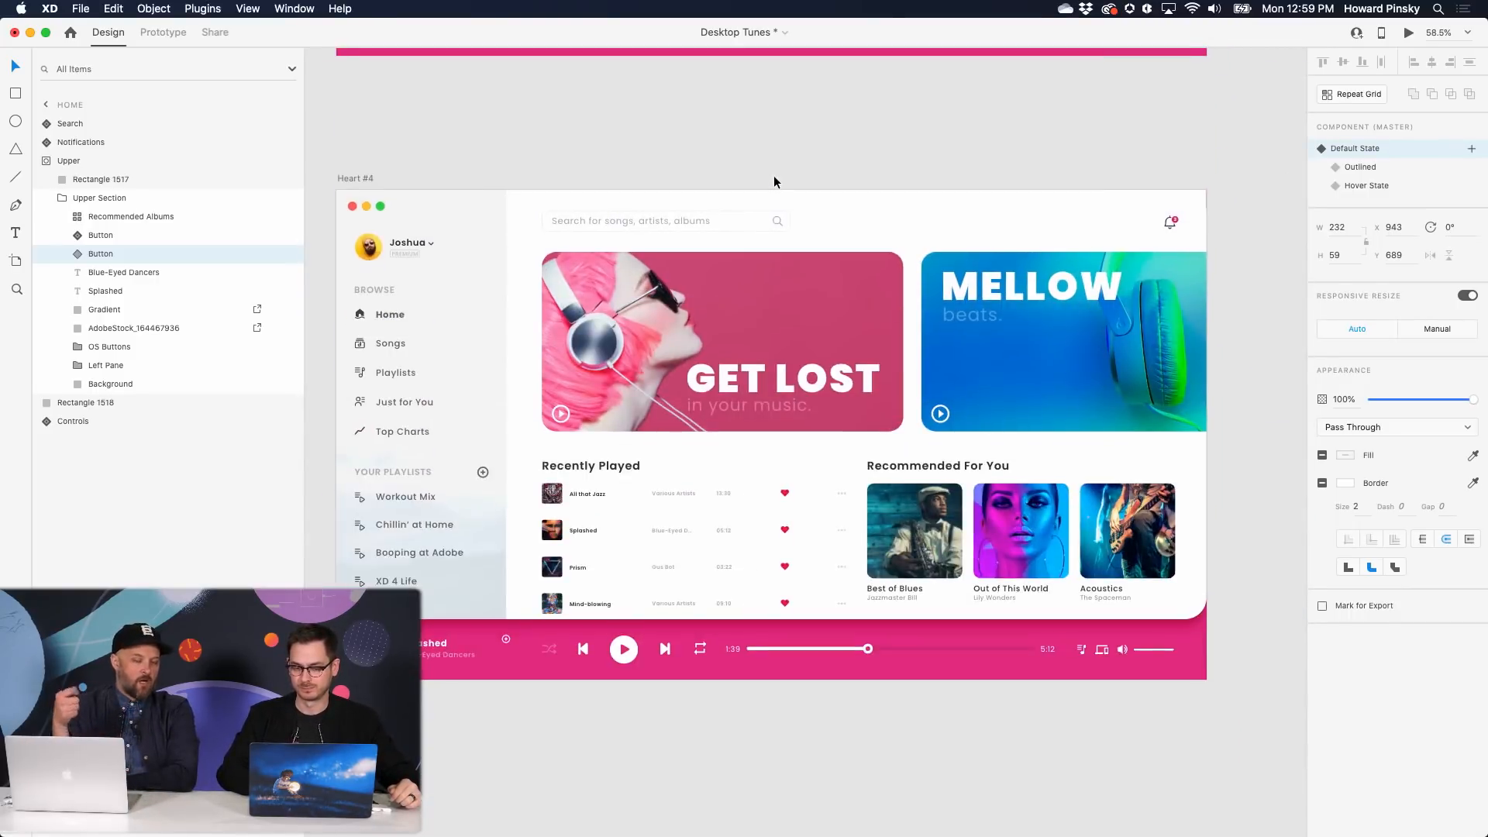
{"action": "scroll", "coordinate": [774, 178], "scroll_direction": "left", "scroll_amount": 3}
{"action": "scroll", "coordinate": [773, 181], "scroll_direction": "down", "scroll_amount": 10}
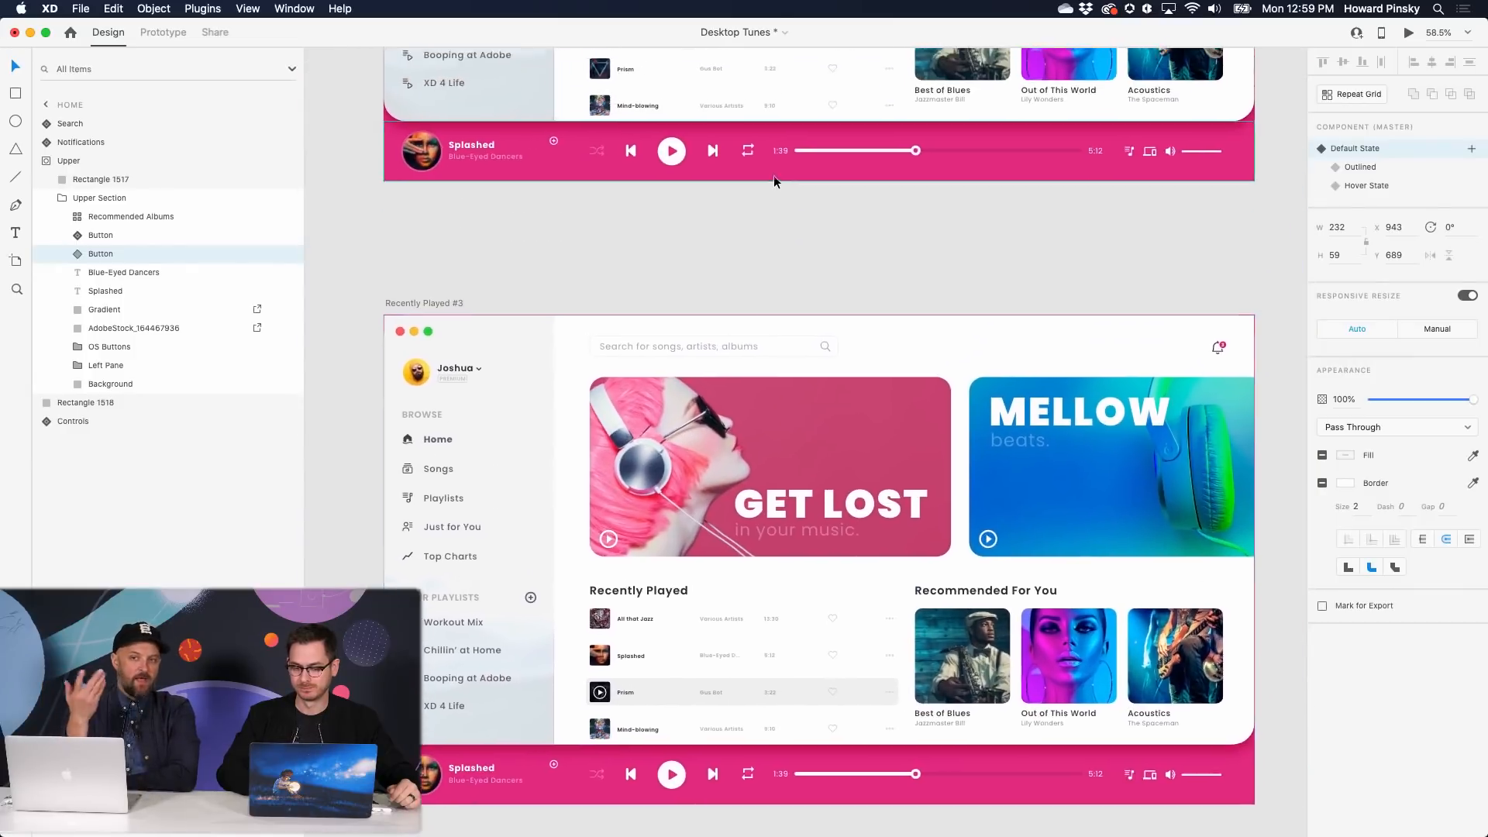
{"action": "scroll", "coordinate": [773, 180], "scroll_direction": "down", "scroll_amount": 5}
{"action": "scroll", "coordinate": [774, 175], "scroll_direction": "down", "scroll_amount": 3}
{"action": "scroll", "coordinate": [775, 180], "scroll_direction": "left", "scroll_amount": 1}
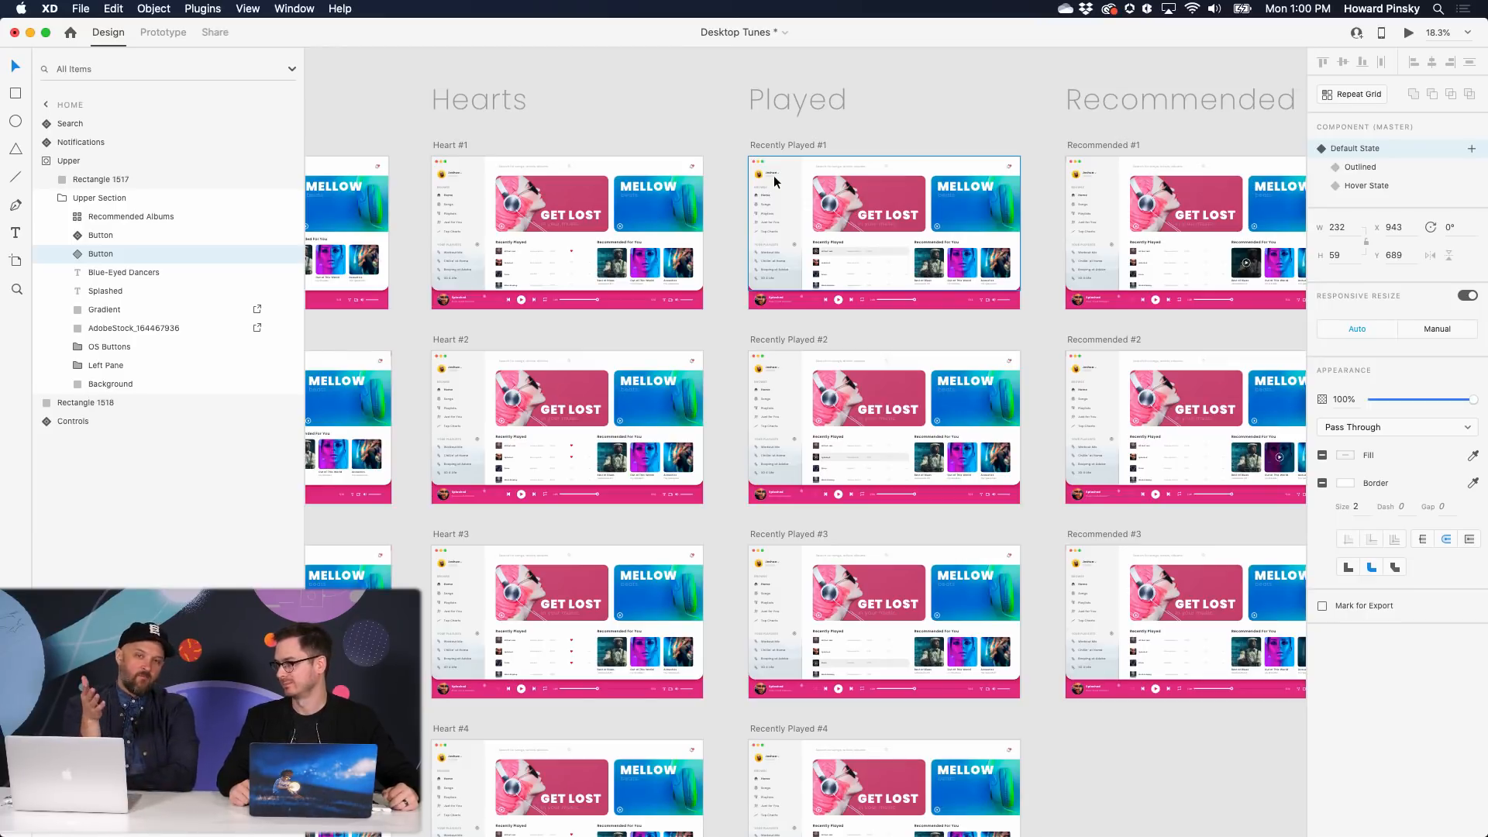
{"action": "scroll", "coordinate": [791, 248], "scroll_direction": "down", "scroll_amount": 5}
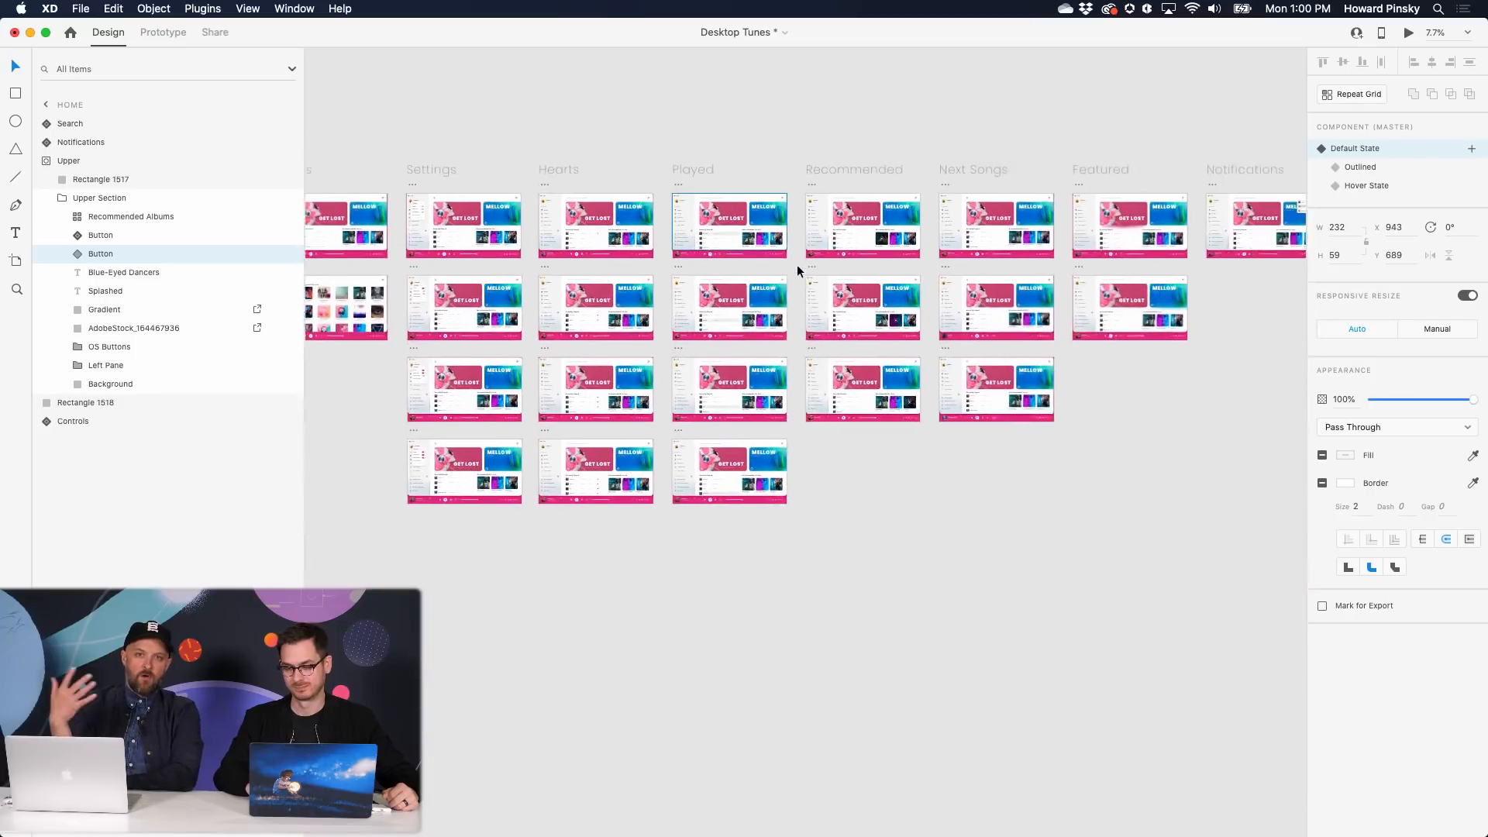
{"action": "scroll", "coordinate": [799, 269], "scroll_direction": "left", "scroll_amount": 2}
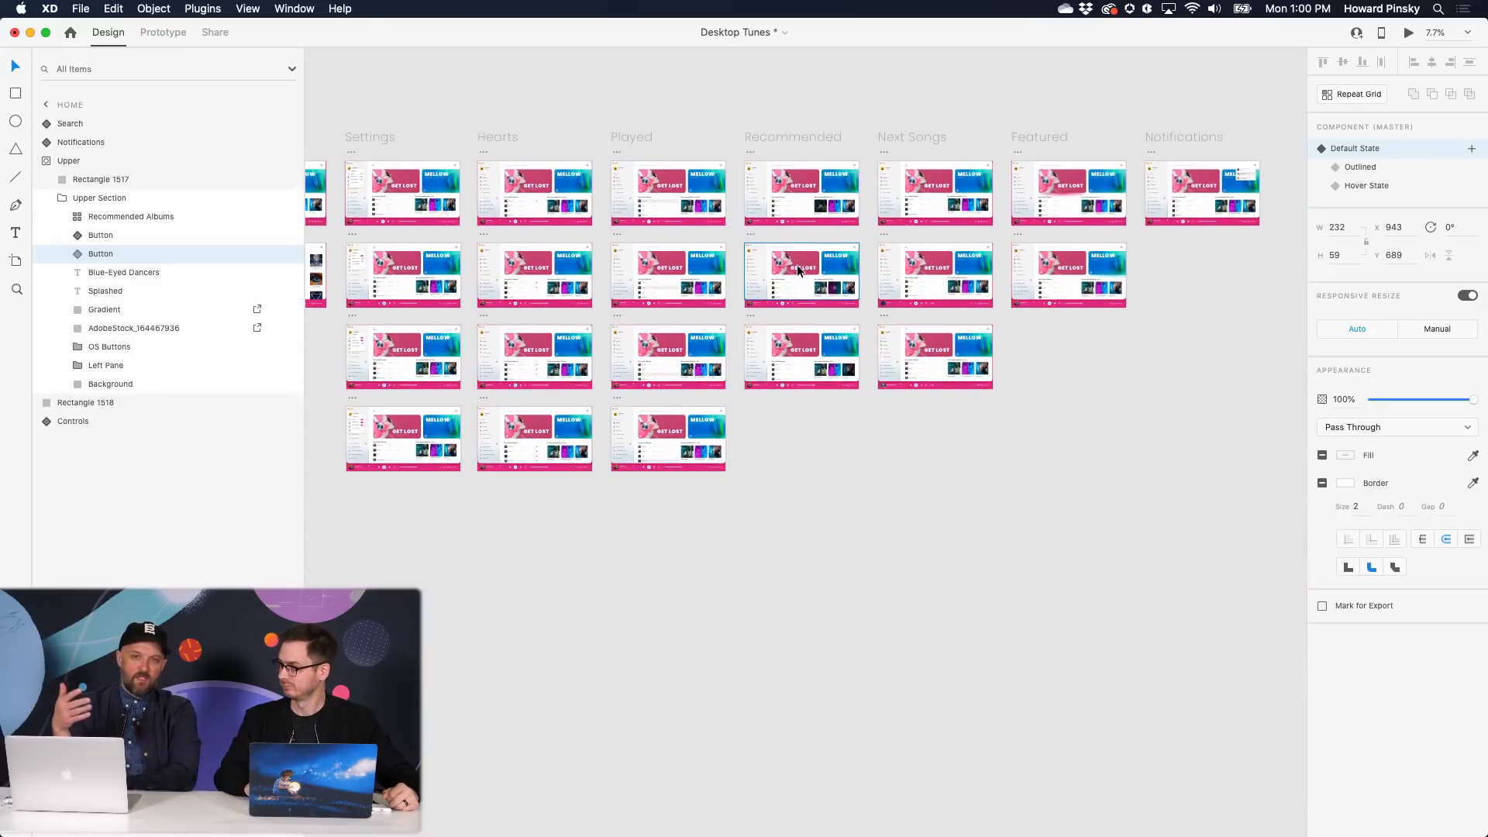
{"action": "scroll", "coordinate": [797, 264], "scroll_direction": "left", "scroll_amount": 3}
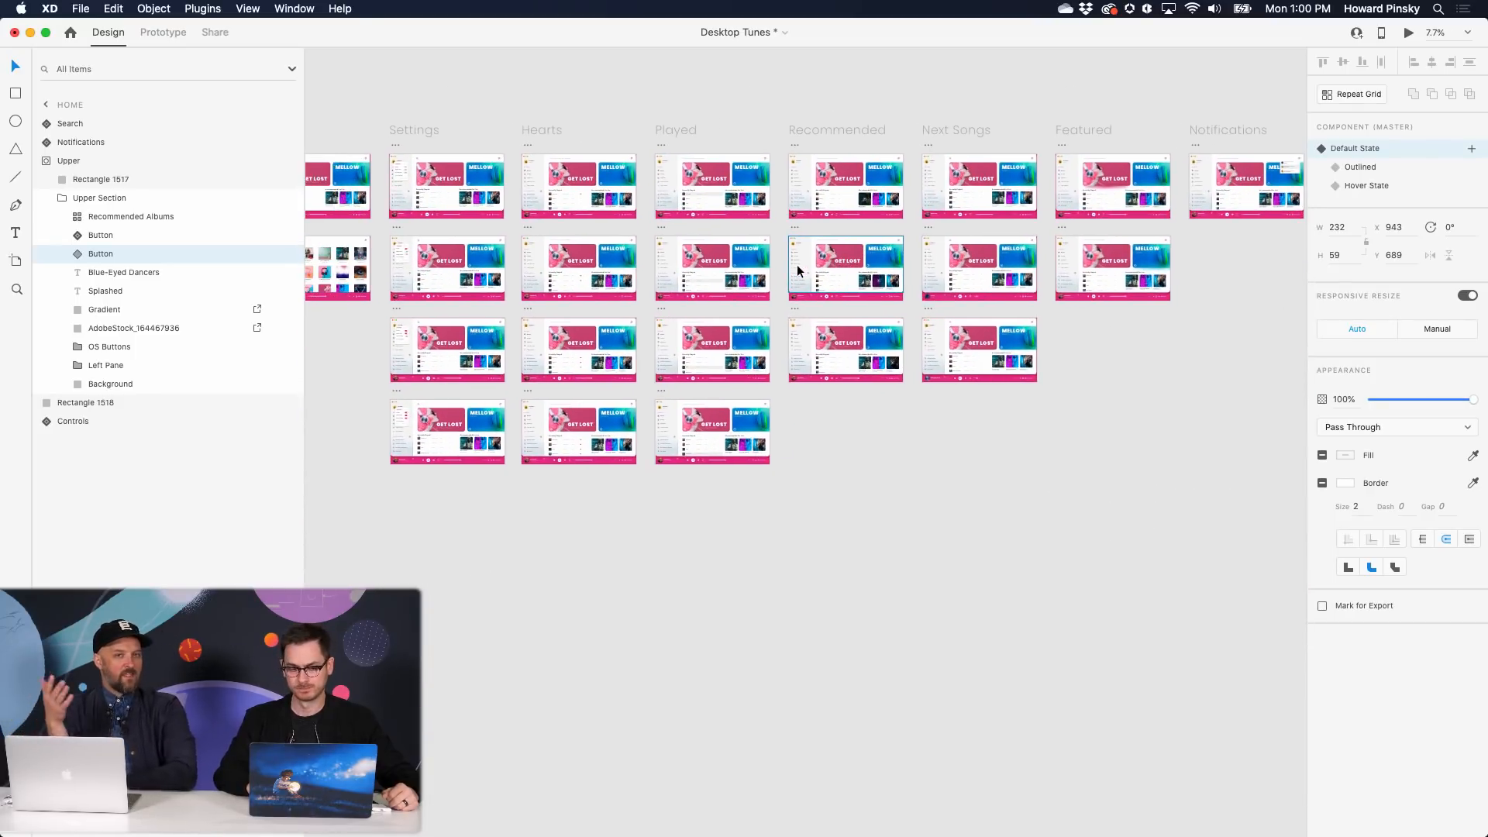
{"action": "left_click_drag", "start_coordinate": [443, 126], "coordinate": [1236, 531]}
{"action": "scroll", "coordinate": [607, 163], "scroll_direction": "right", "scroll_amount": 2}
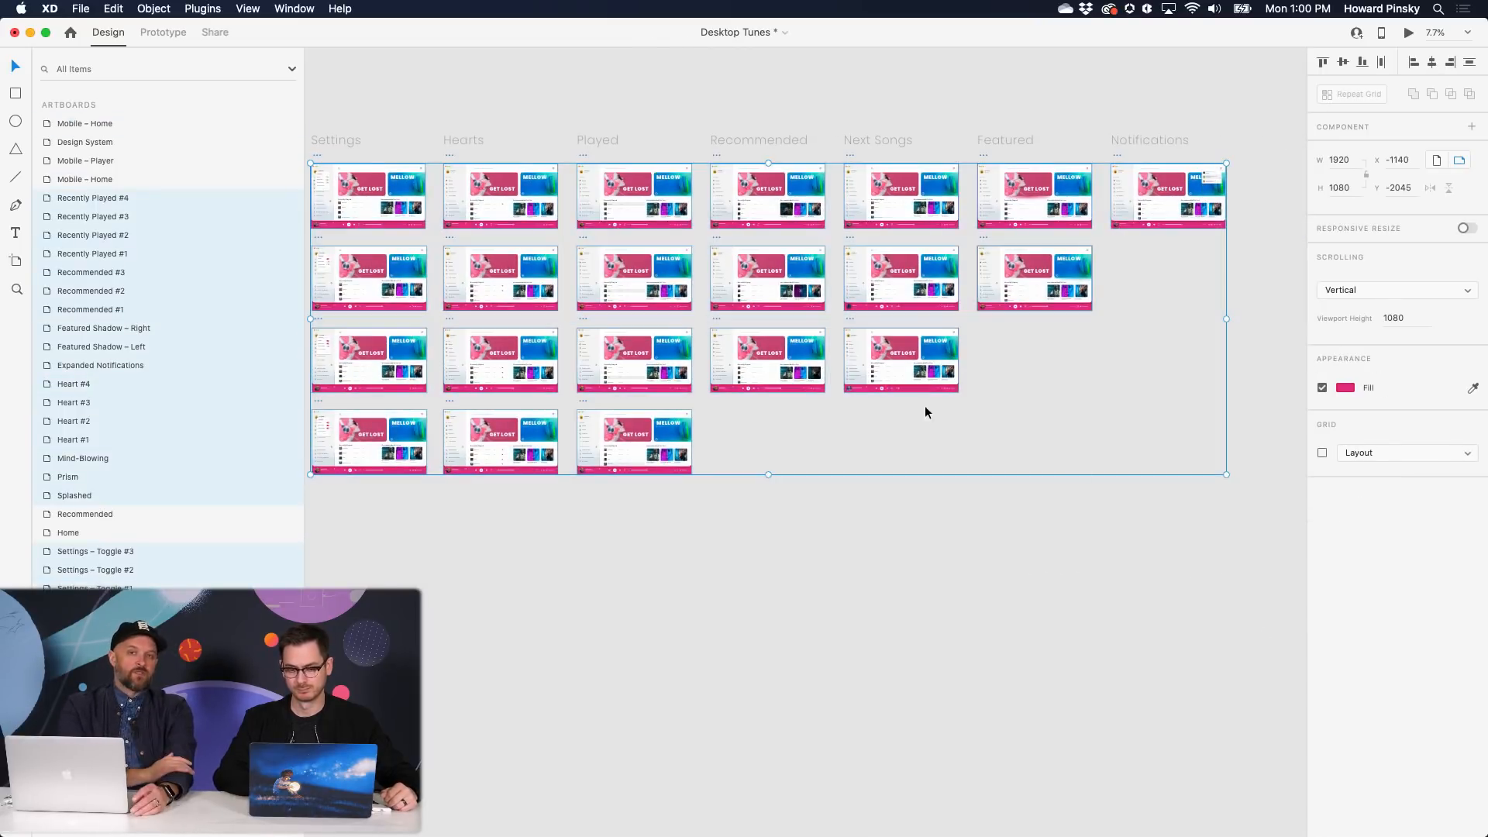
- Delete the selected Settings-through-Notifications state artboards
{"action": "scroll", "coordinate": [792, 376], "scroll_direction": "left", "scroll_amount": 5}
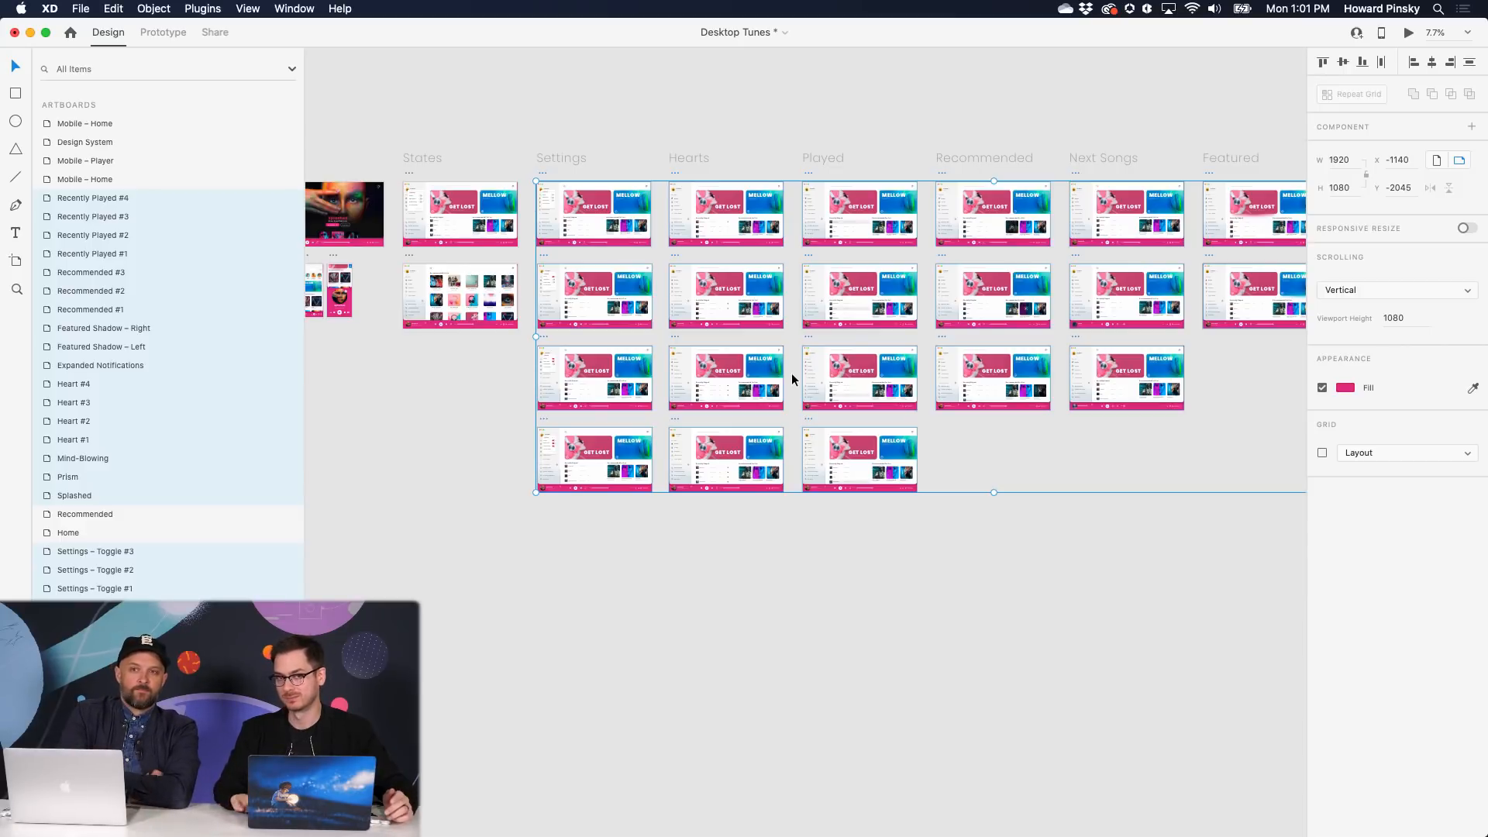
{"action": "key", "text": "Delete"}
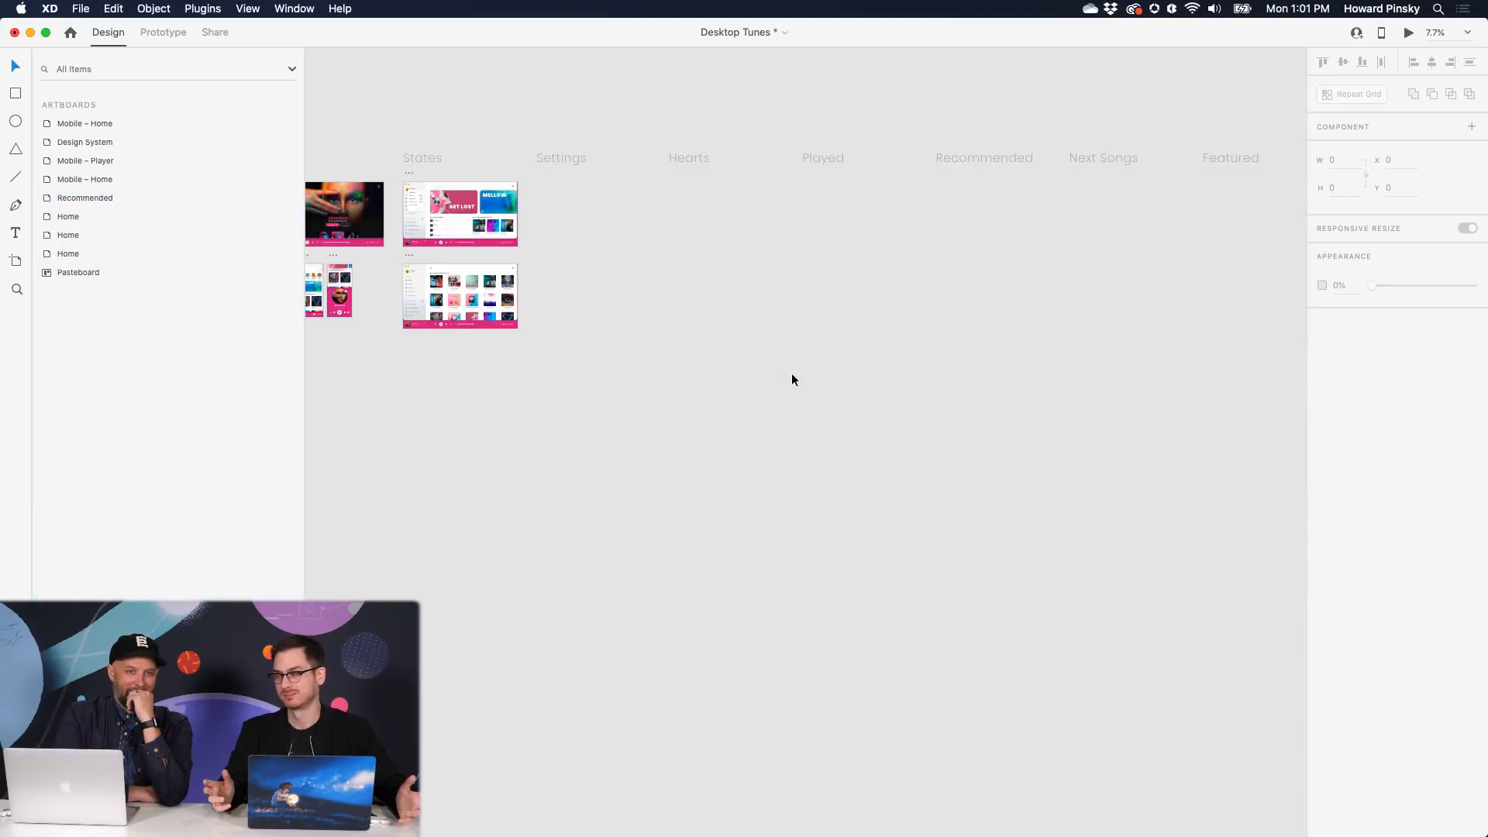
{"action": "scroll", "coordinate": [791, 371], "scroll_direction": "left", "scroll_amount": 3}
- Select Upper Content on the Home artboard and display its prototype interaction wires
{"action": "scroll", "coordinate": [783, 369], "scroll_direction": "left", "scroll_amount": 5}
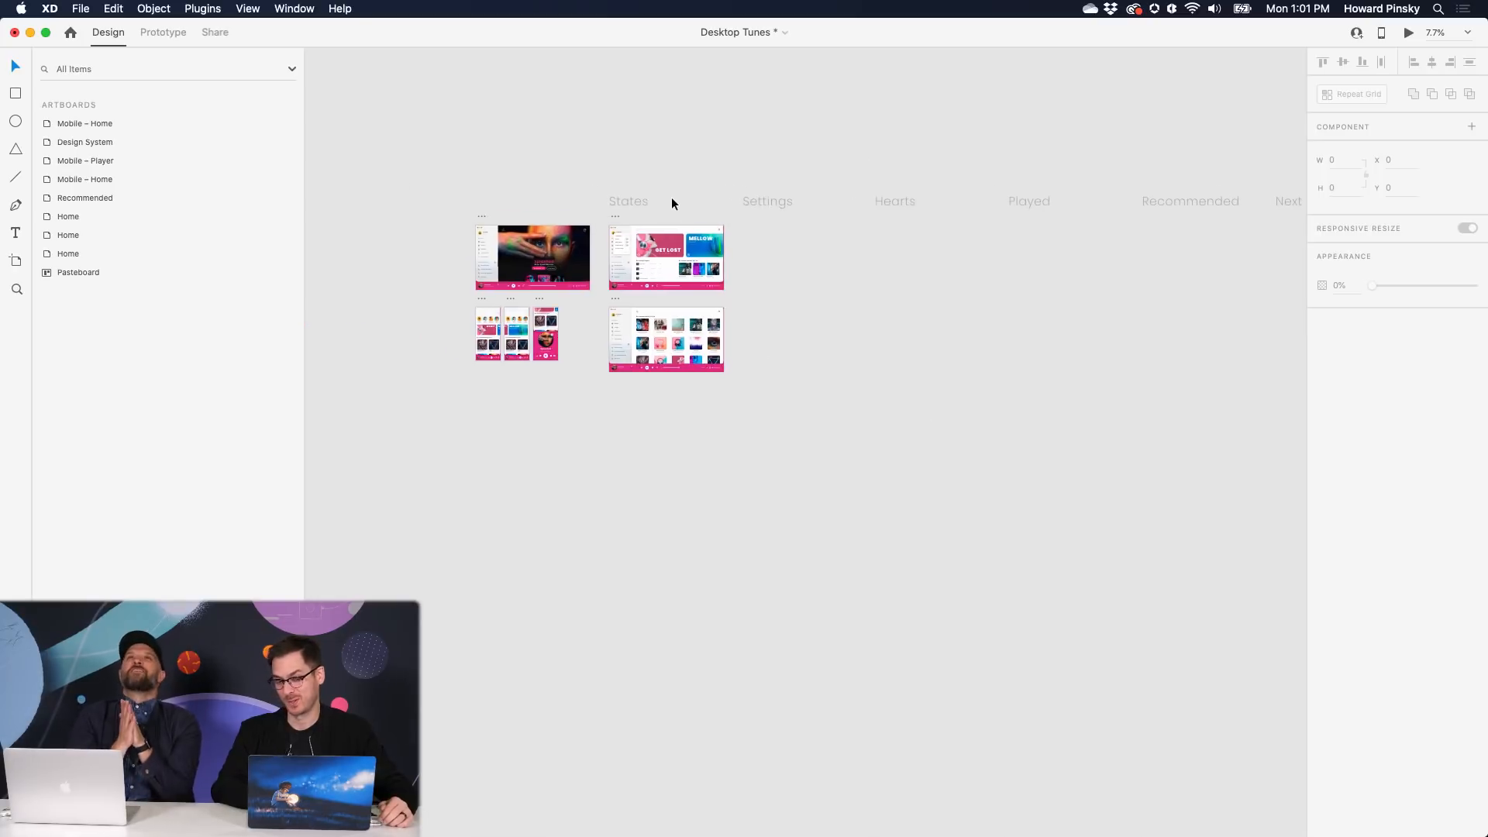
{"action": "scroll", "coordinate": [667, 192], "scroll_direction": "up", "scroll_amount": 10}
{"action": "scroll", "coordinate": [788, 251], "scroll_direction": "up", "scroll_amount": 5}
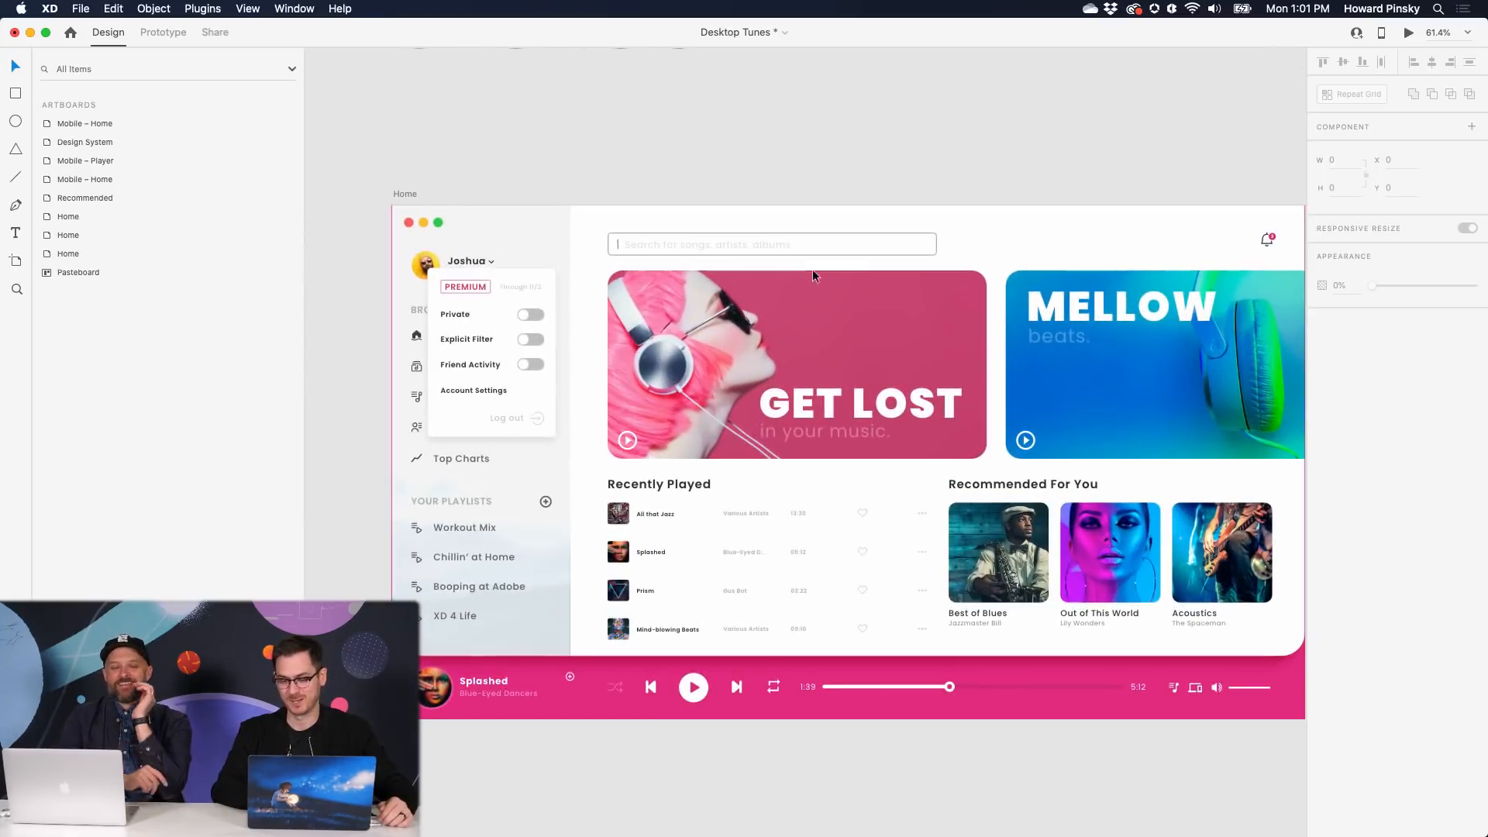
{"action": "left_click", "coordinate": [813, 268]}
{"action": "left_click", "coordinate": [163, 32]}
{"action": "scroll", "coordinate": [663, 361], "scroll_direction": "down", "scroll_amount": 2}
{"action": "scroll", "coordinate": [664, 361], "scroll_direction": "right", "scroll_amount": 3}
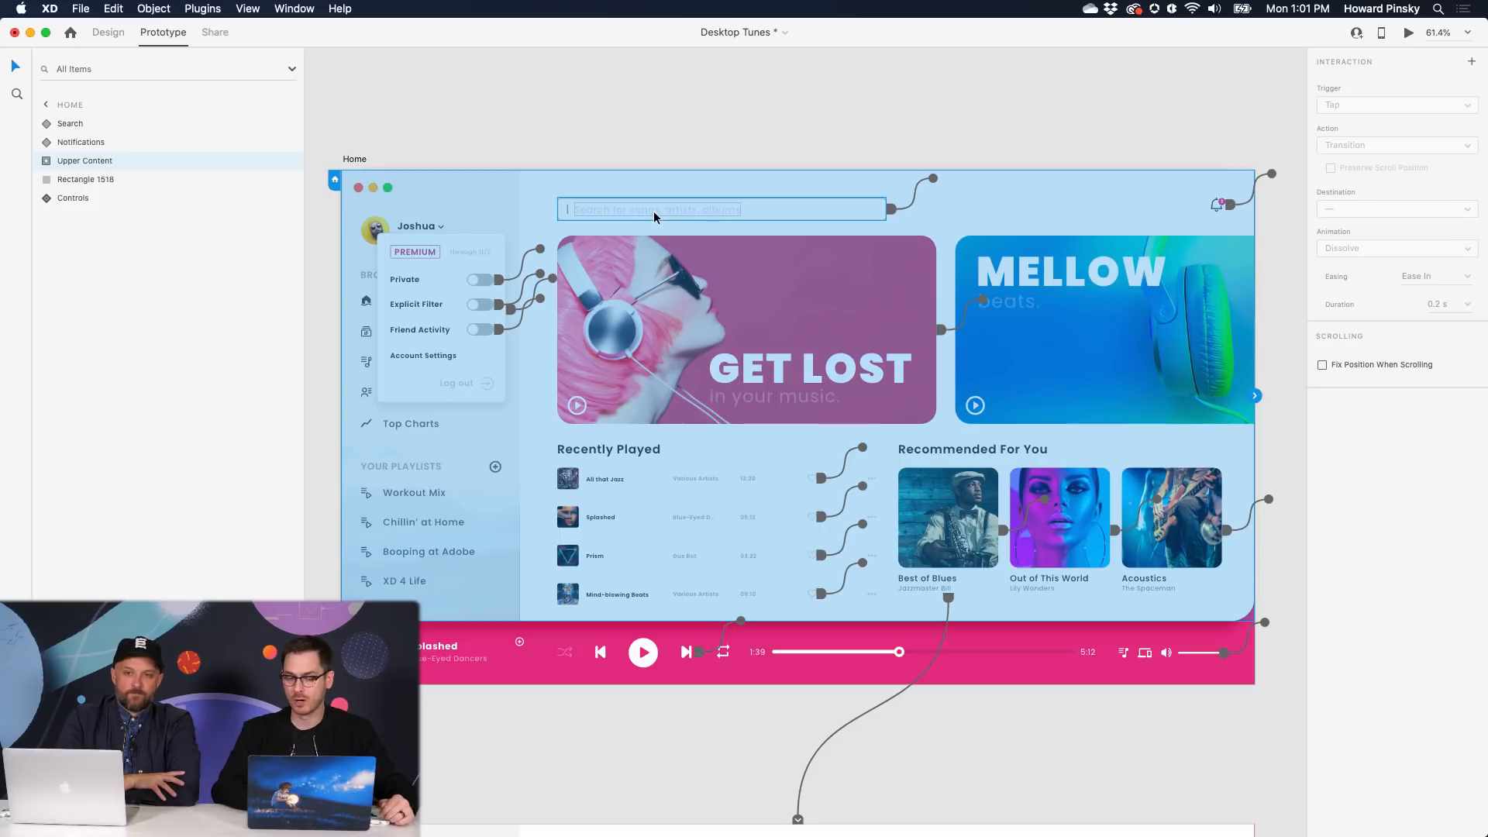
- Back in Design mode, select the search bar component and set it to Default State
{"action": "scroll", "coordinate": [653, 211], "scroll_direction": "up", "scroll_amount": 3}
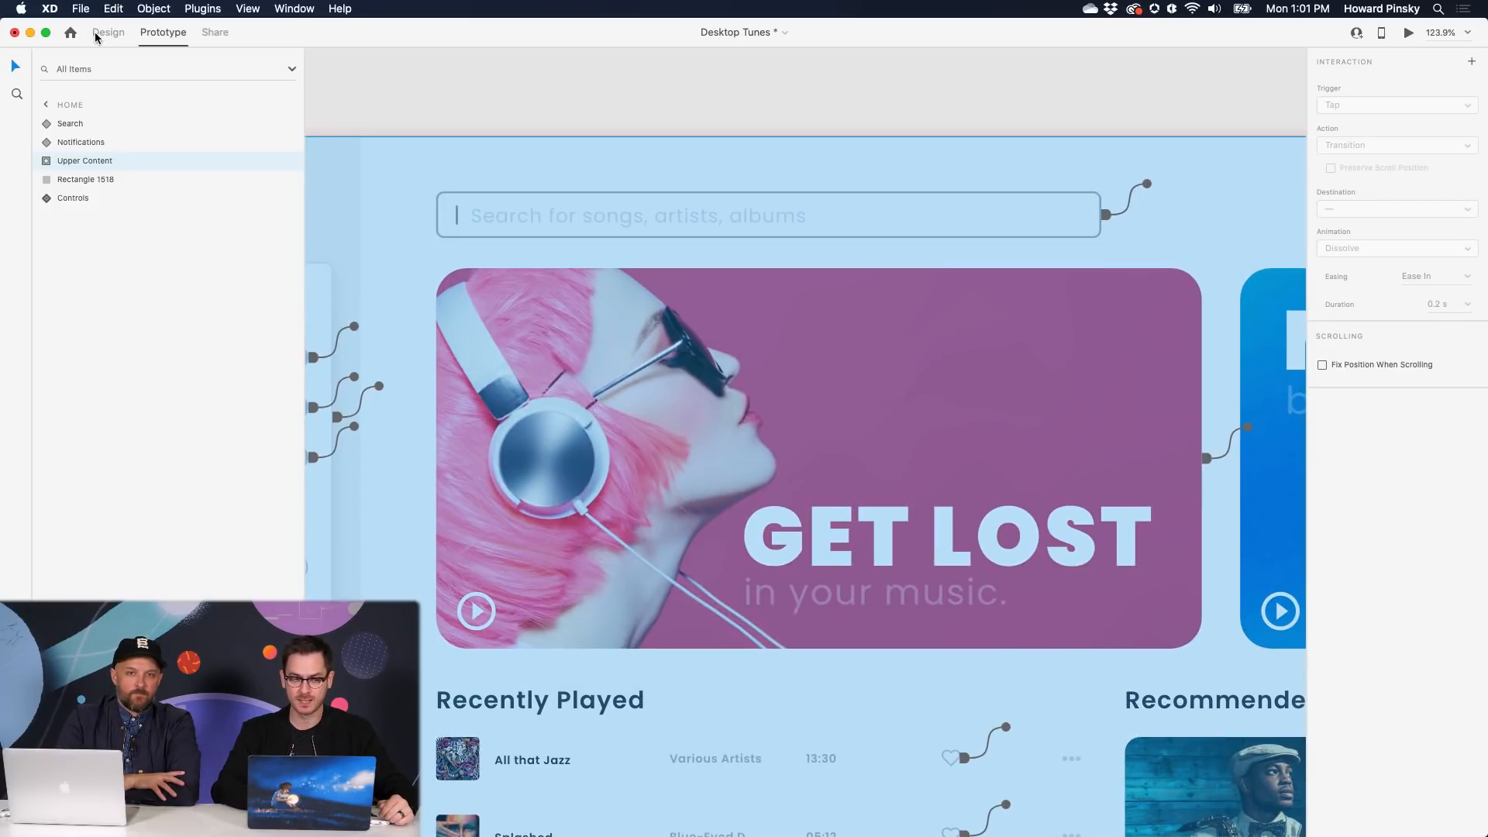
{"action": "left_click", "coordinate": [99, 35]}
{"action": "left_click", "coordinate": [607, 222]}
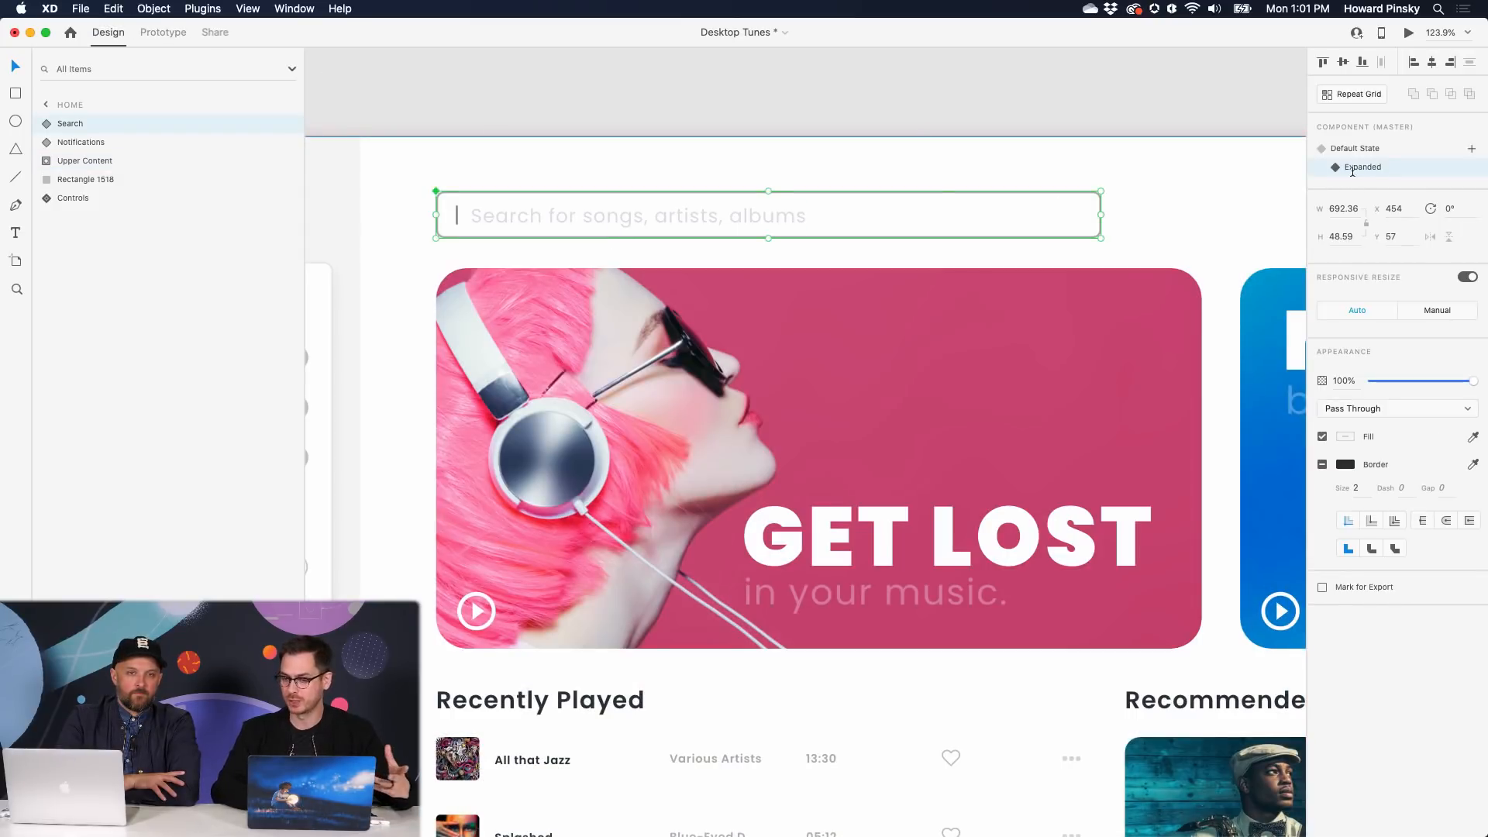
{"action": "left_click", "coordinate": [1392, 148]}
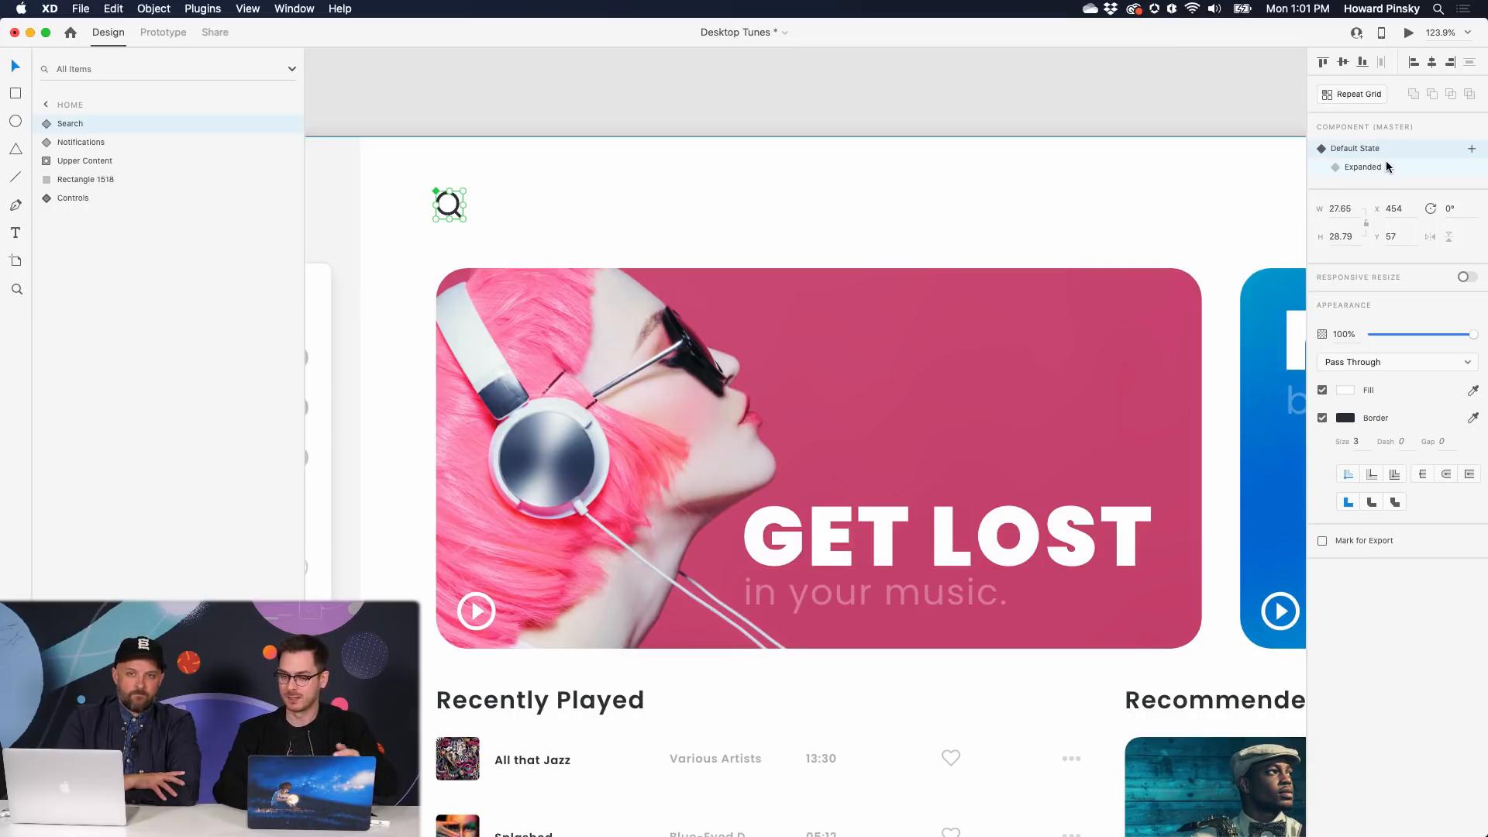
{"action": "scroll", "coordinate": [465, 177], "scroll_direction": "up", "scroll_amount": 5}
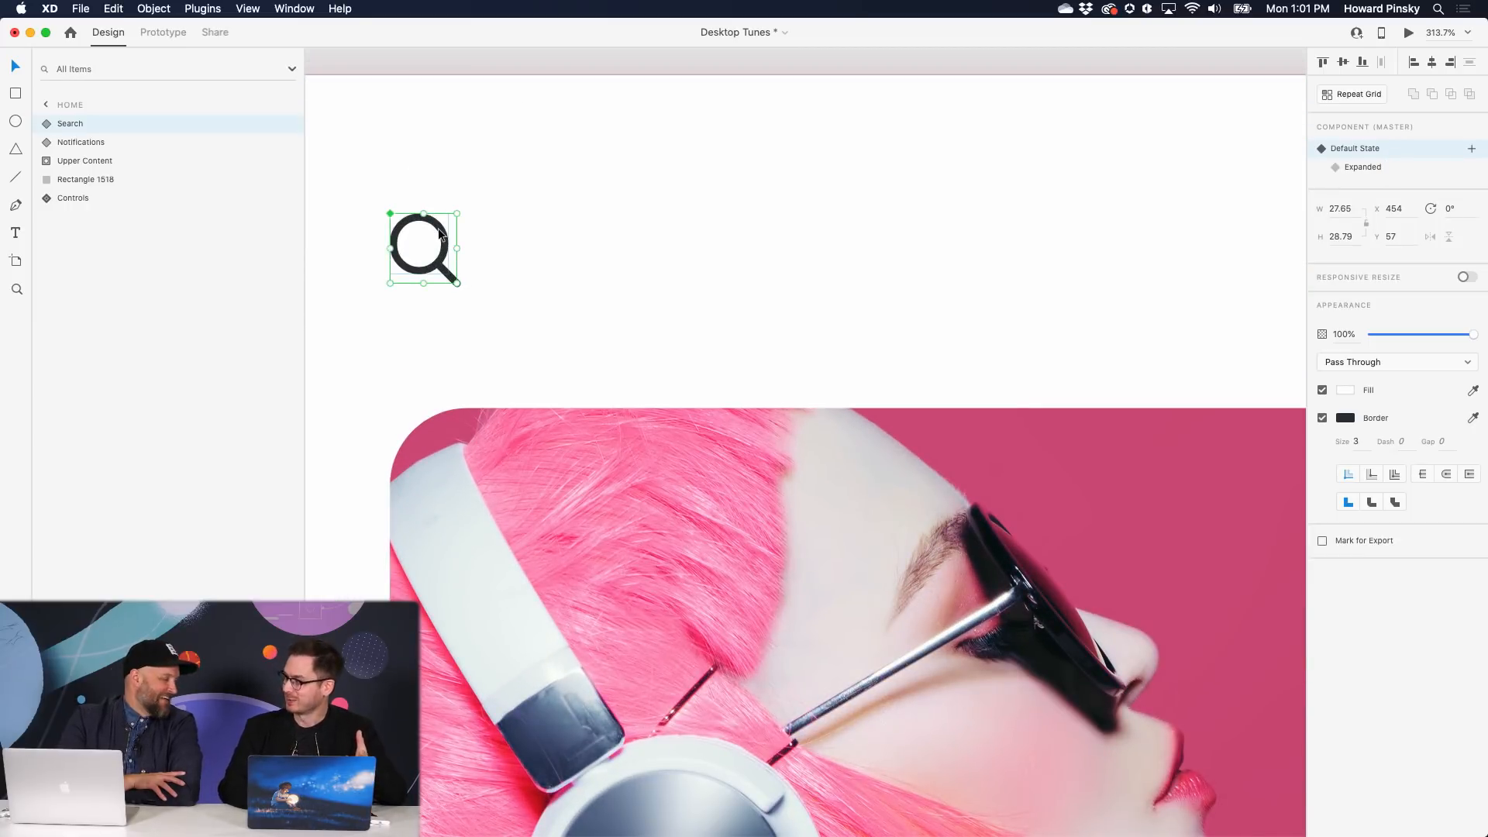
- Toggle the search between Expanded and Default, leave it on Default, and open Desktop Preview
{"action": "left_click", "coordinate": [1395, 175]}
{"action": "scroll", "coordinate": [884, 253], "scroll_direction": "down", "scroll_amount": 5}
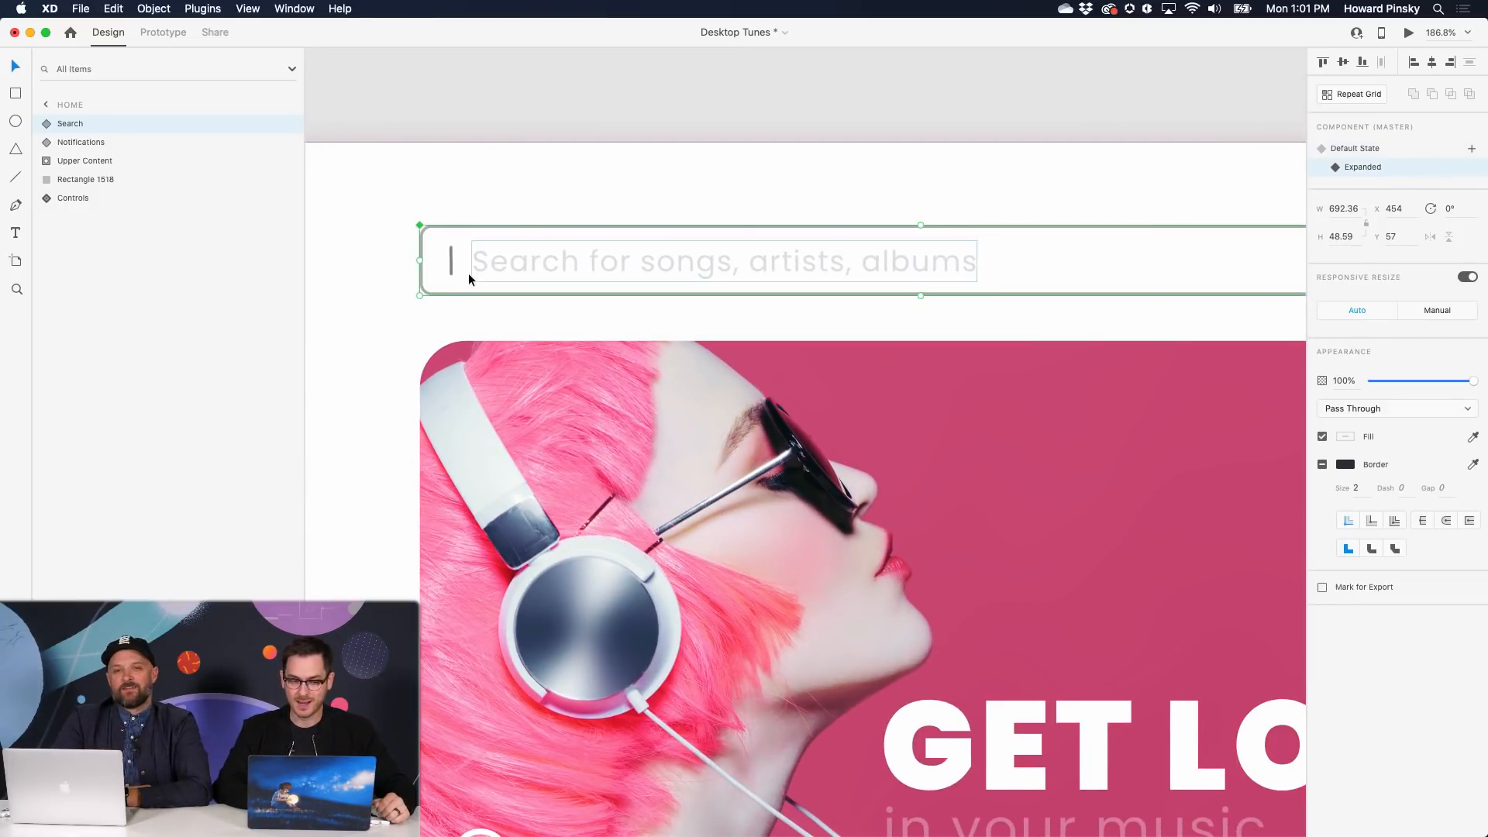
{"action": "left_click", "coordinate": [1388, 149]}
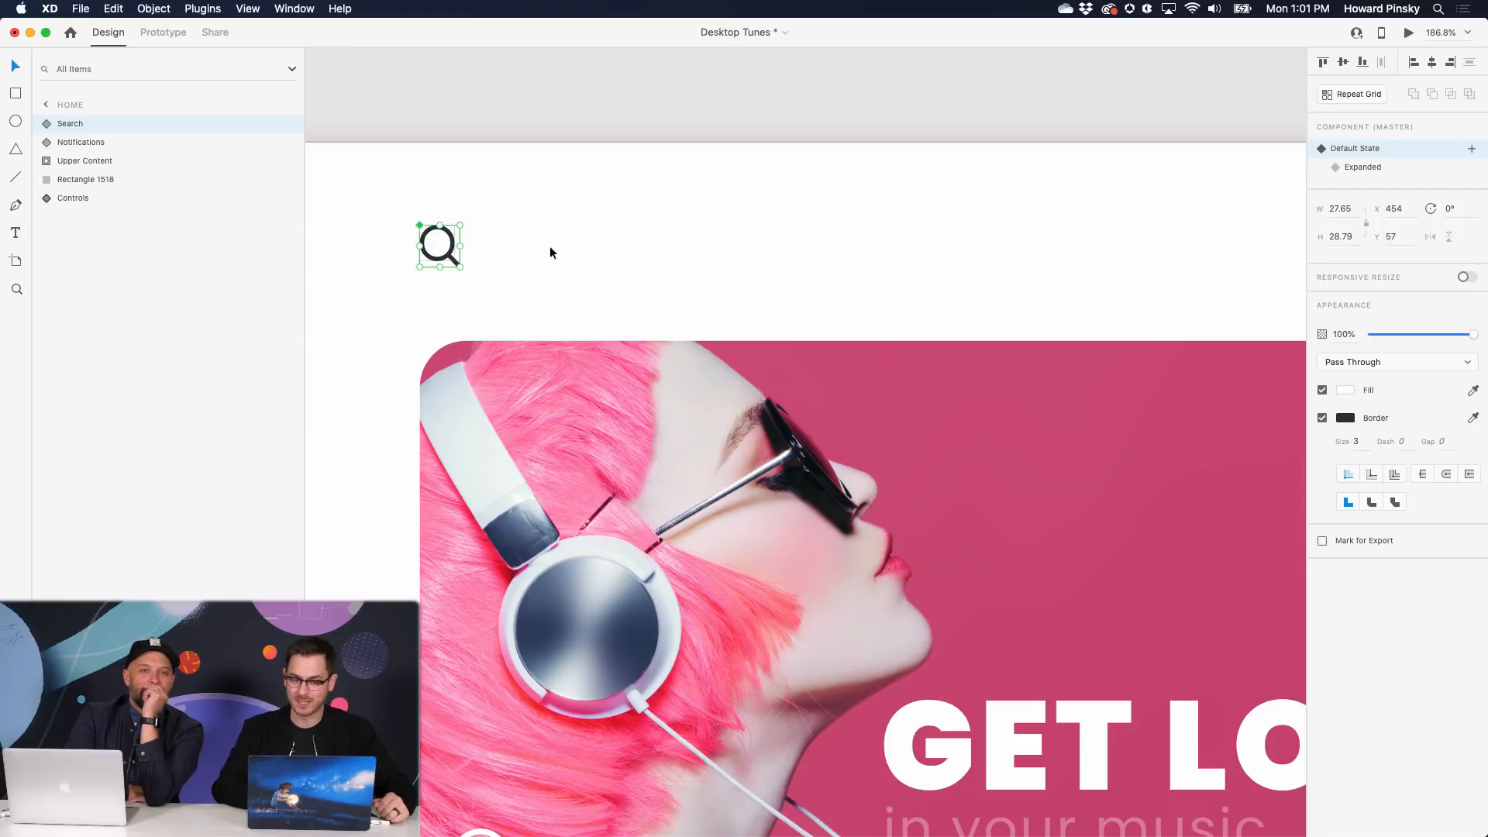
{"action": "left_click", "coordinate": [1392, 167]}
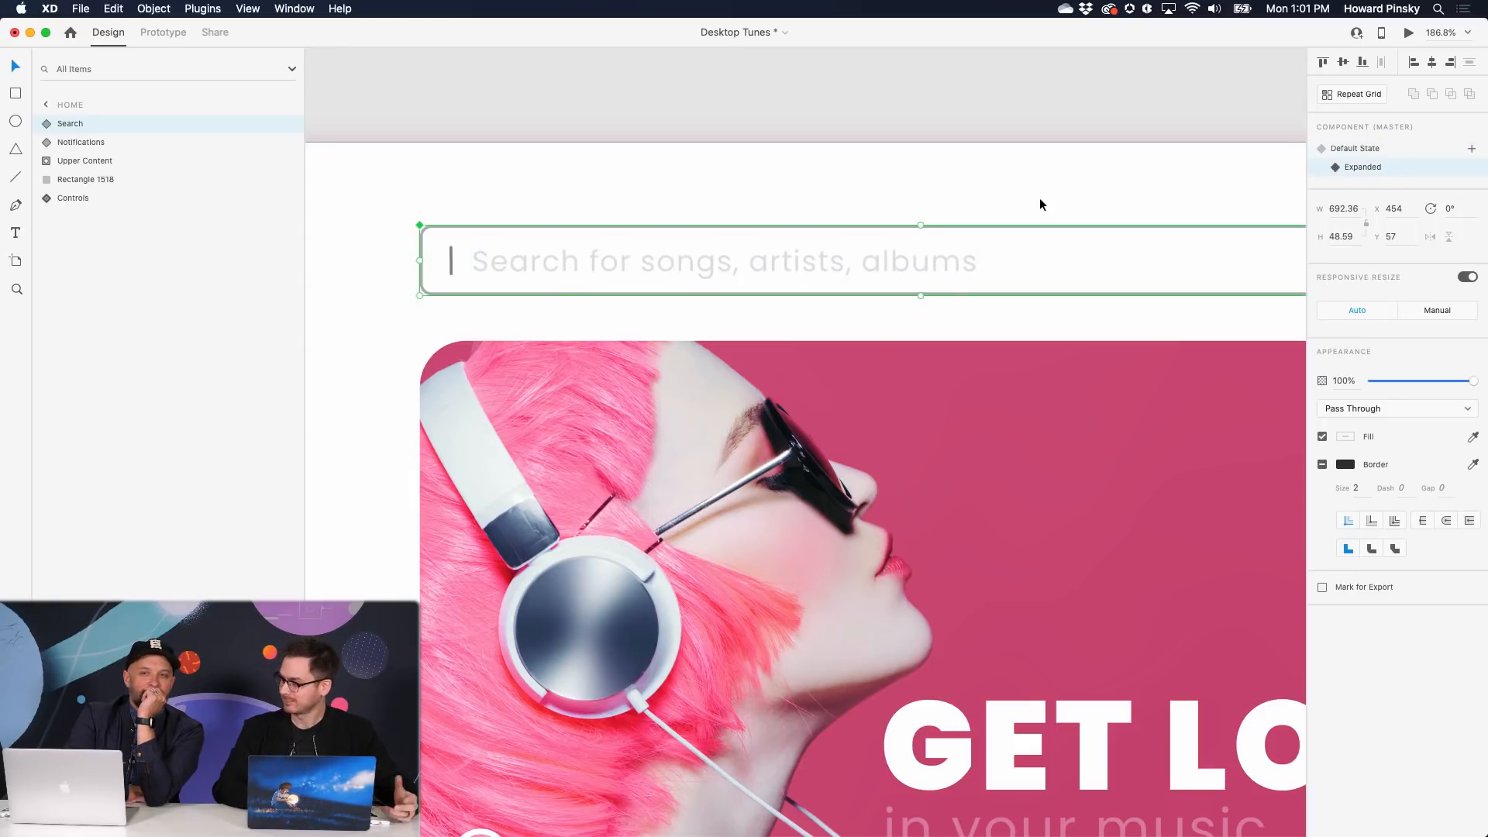
{"action": "left_click", "coordinate": [1395, 149]}
{"action": "left_click", "coordinate": [1409, 33]}
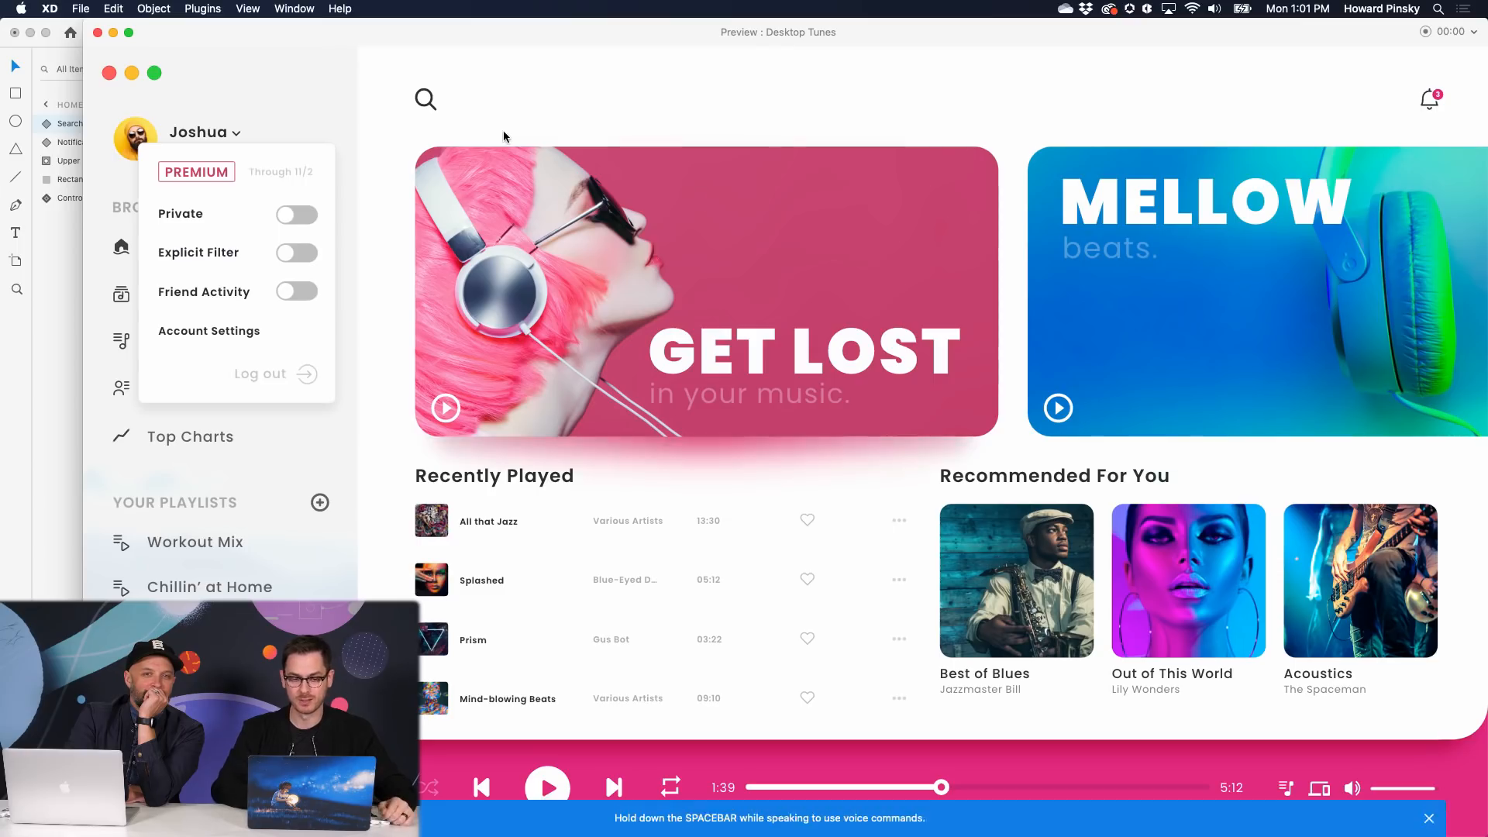
- In the preview, expand search, turn on Private and Friend Activity, like Splashed, then close it
{"action": "left_click", "coordinate": [426, 101]}
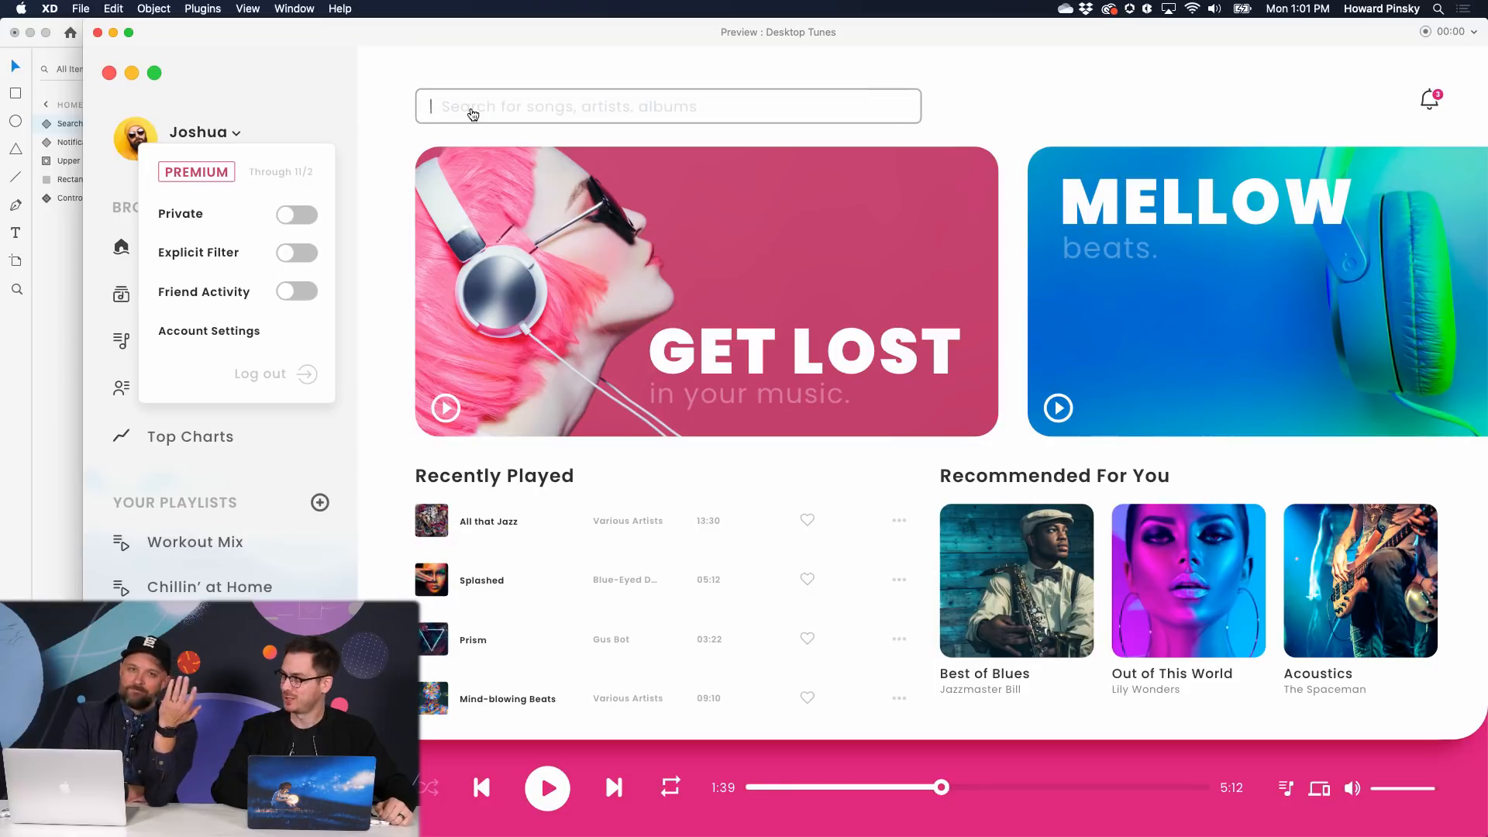
{"action": "left_click", "coordinate": [287, 215]}
{"action": "left_click", "coordinate": [292, 292]}
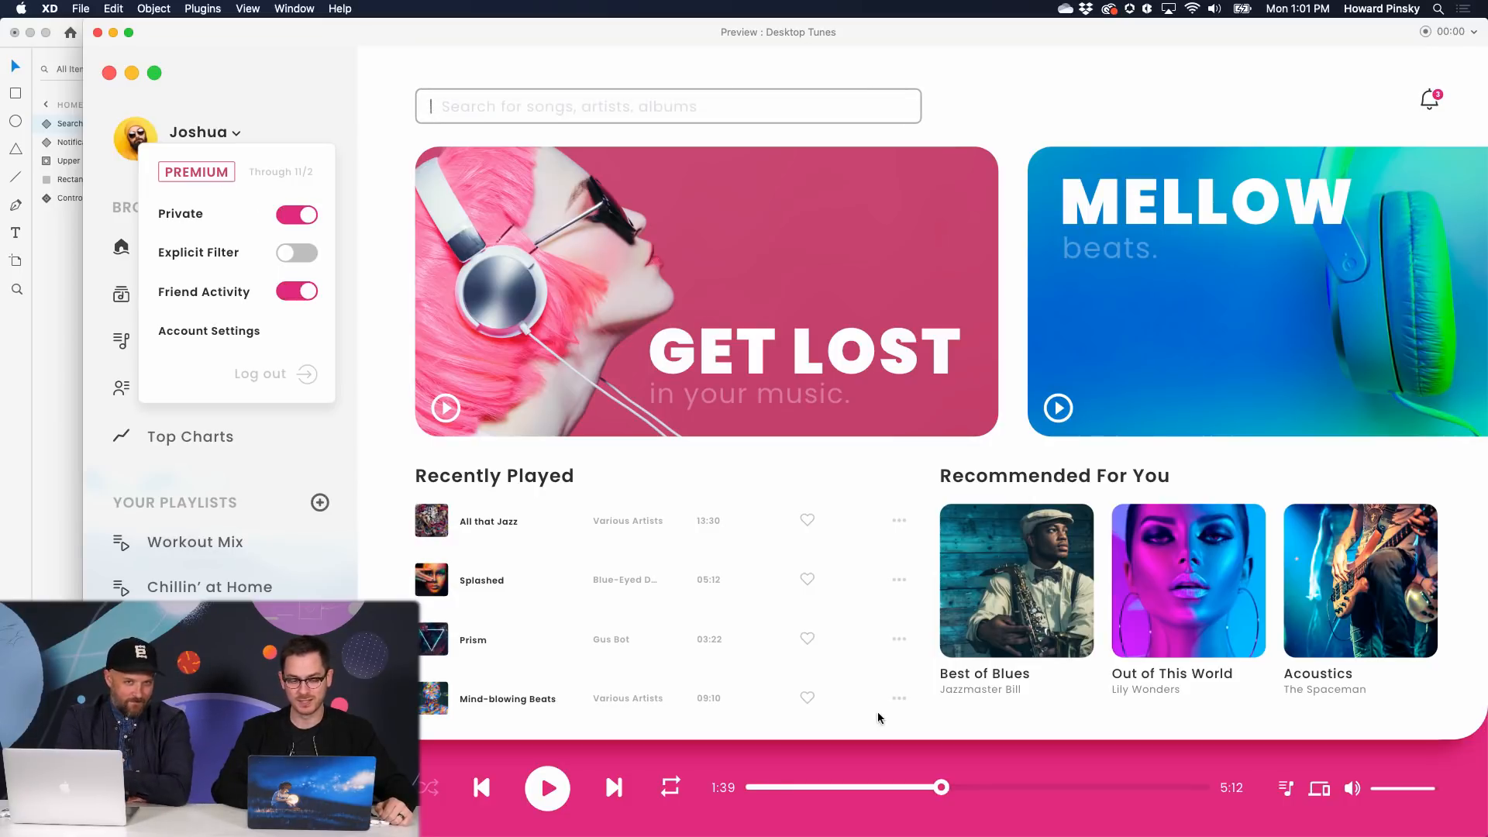
{"action": "left_click", "coordinate": [807, 579]}
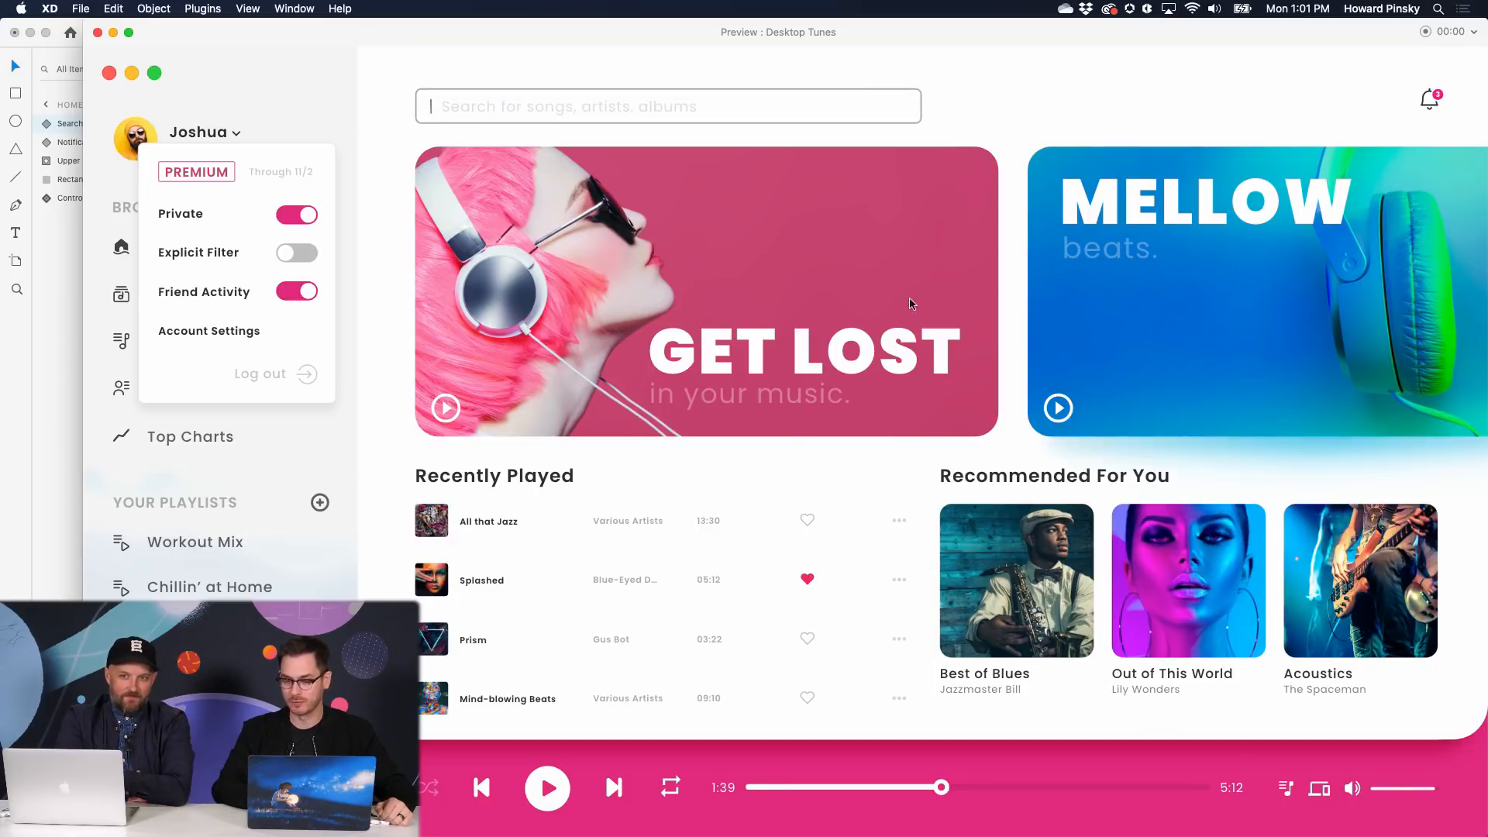
{"action": "key", "text": "super+w"}
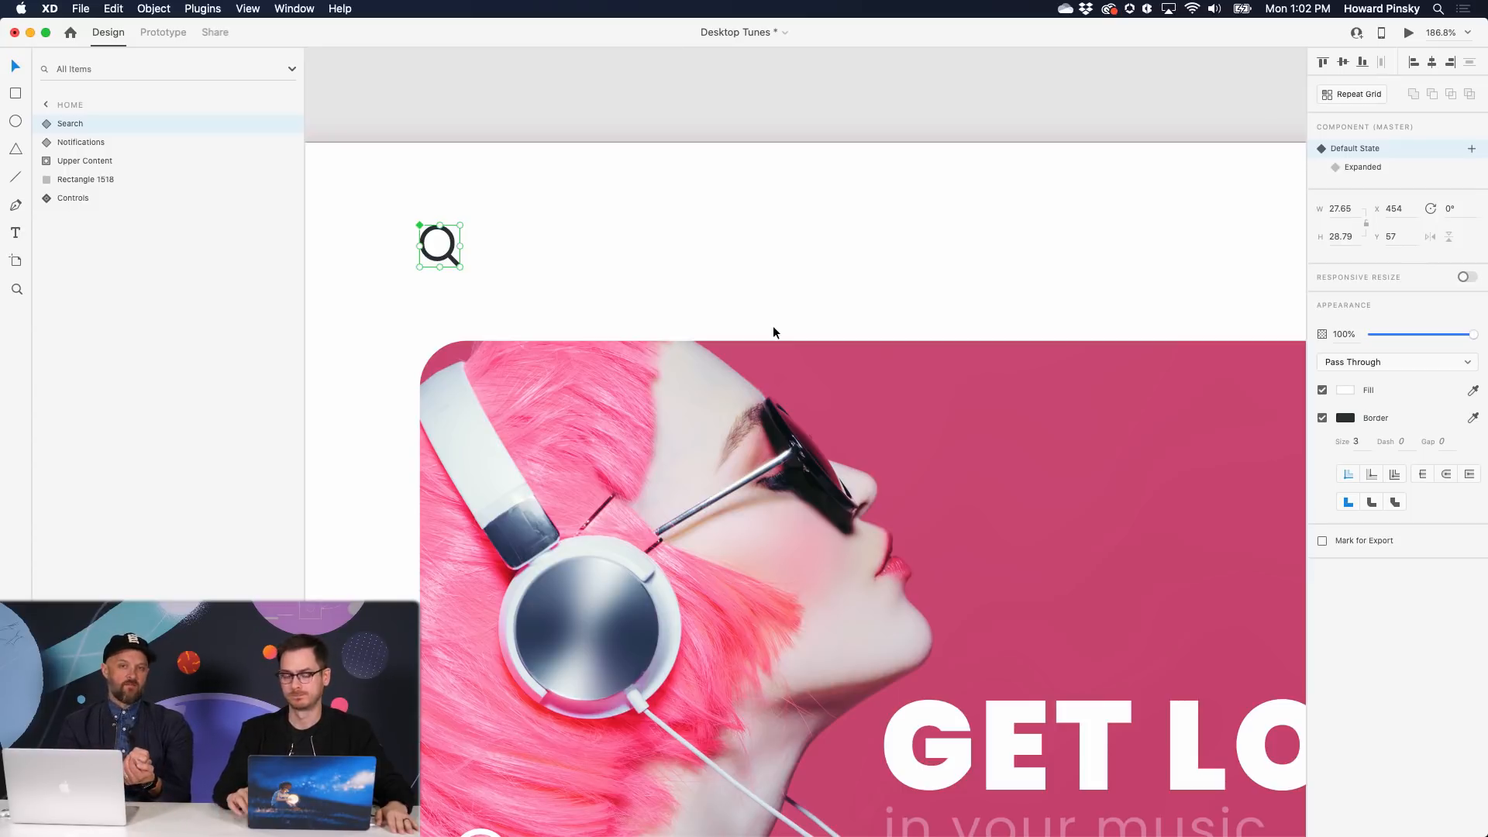
- Fit the whole Home artboard in view, then bring the States Kit document to the front
{"action": "key", "text": "super+0"}
{"action": "left_click", "coordinate": [783, 225]}
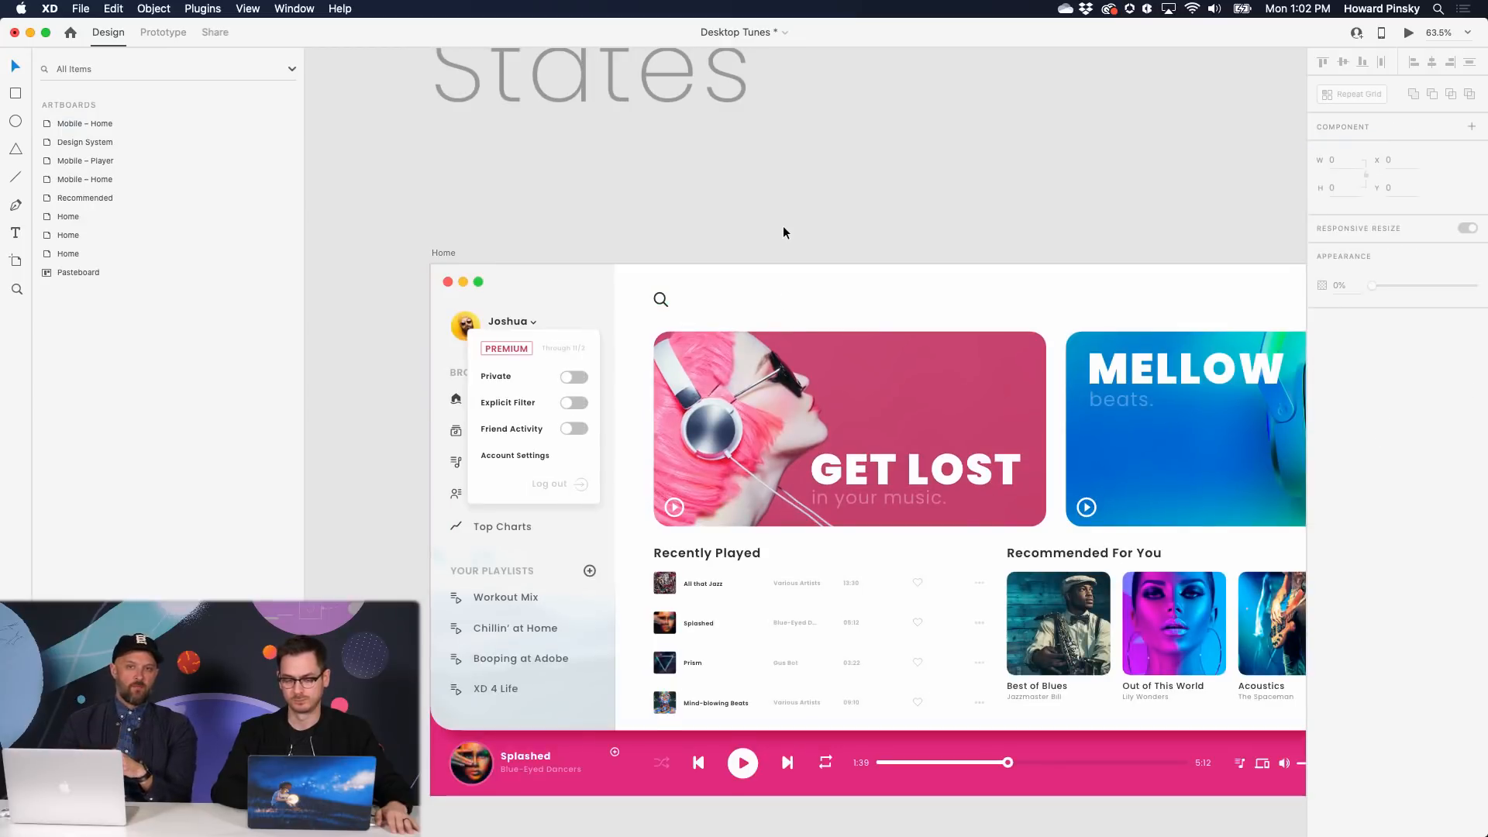
{"action": "scroll", "coordinate": [783, 226], "scroll_direction": "down", "scroll_amount": 2}
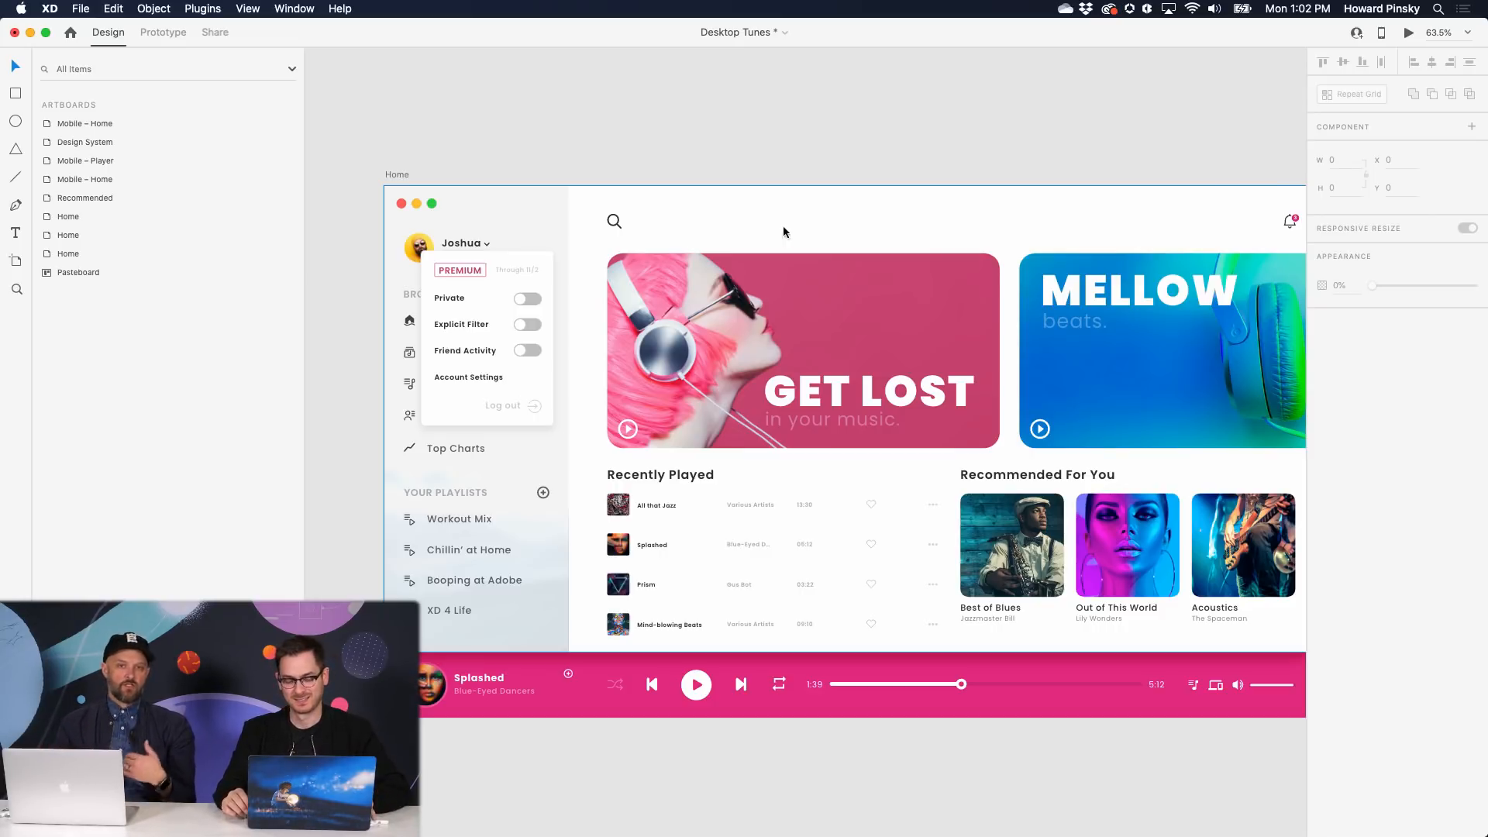
{"action": "key", "text": "super+grave"}
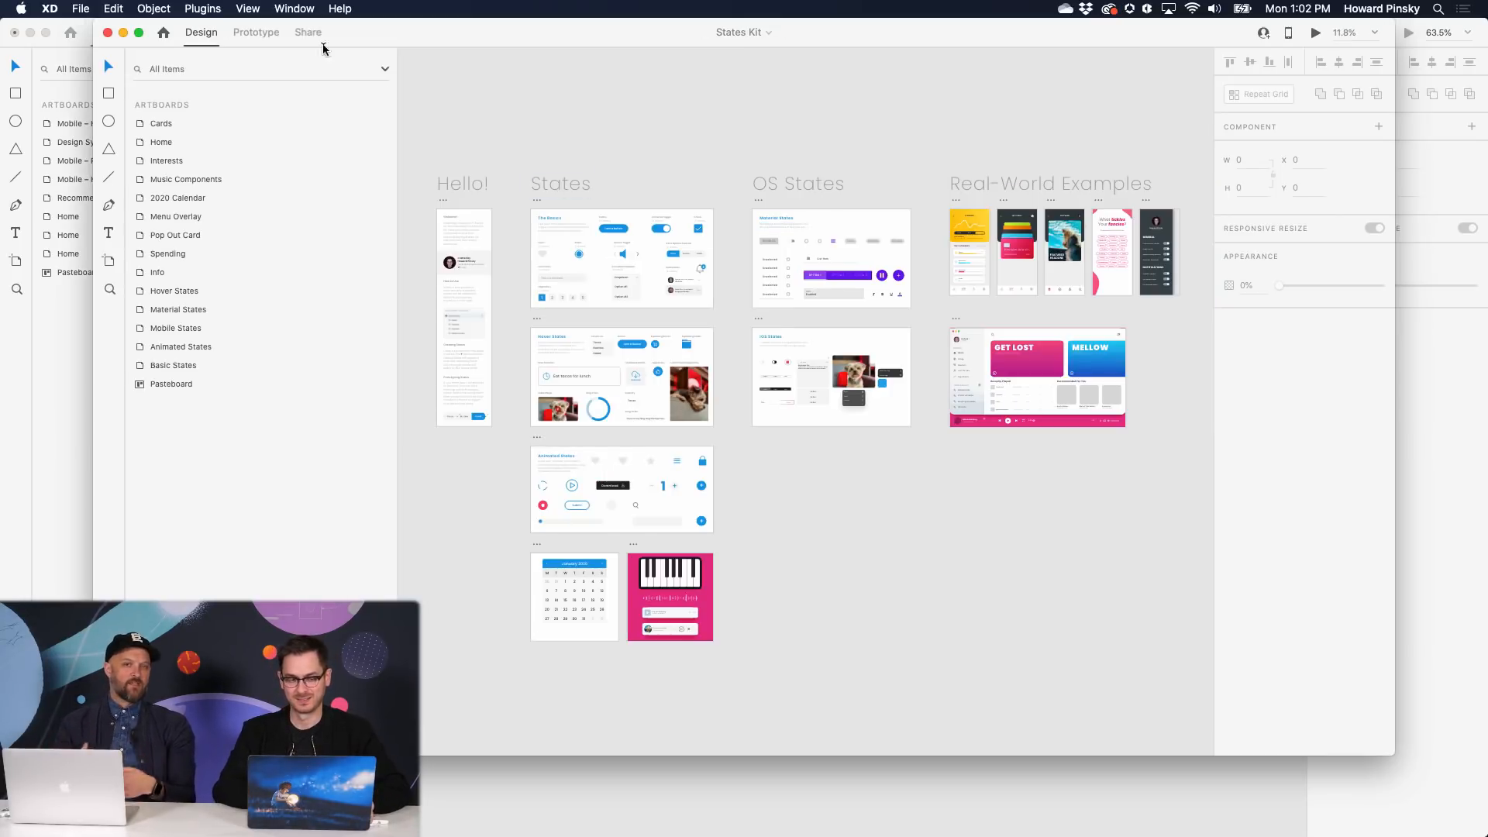
- Maximize the States Kit window and bring the Basic States artboard into view
{"action": "left_click", "coordinate": [138, 32]}
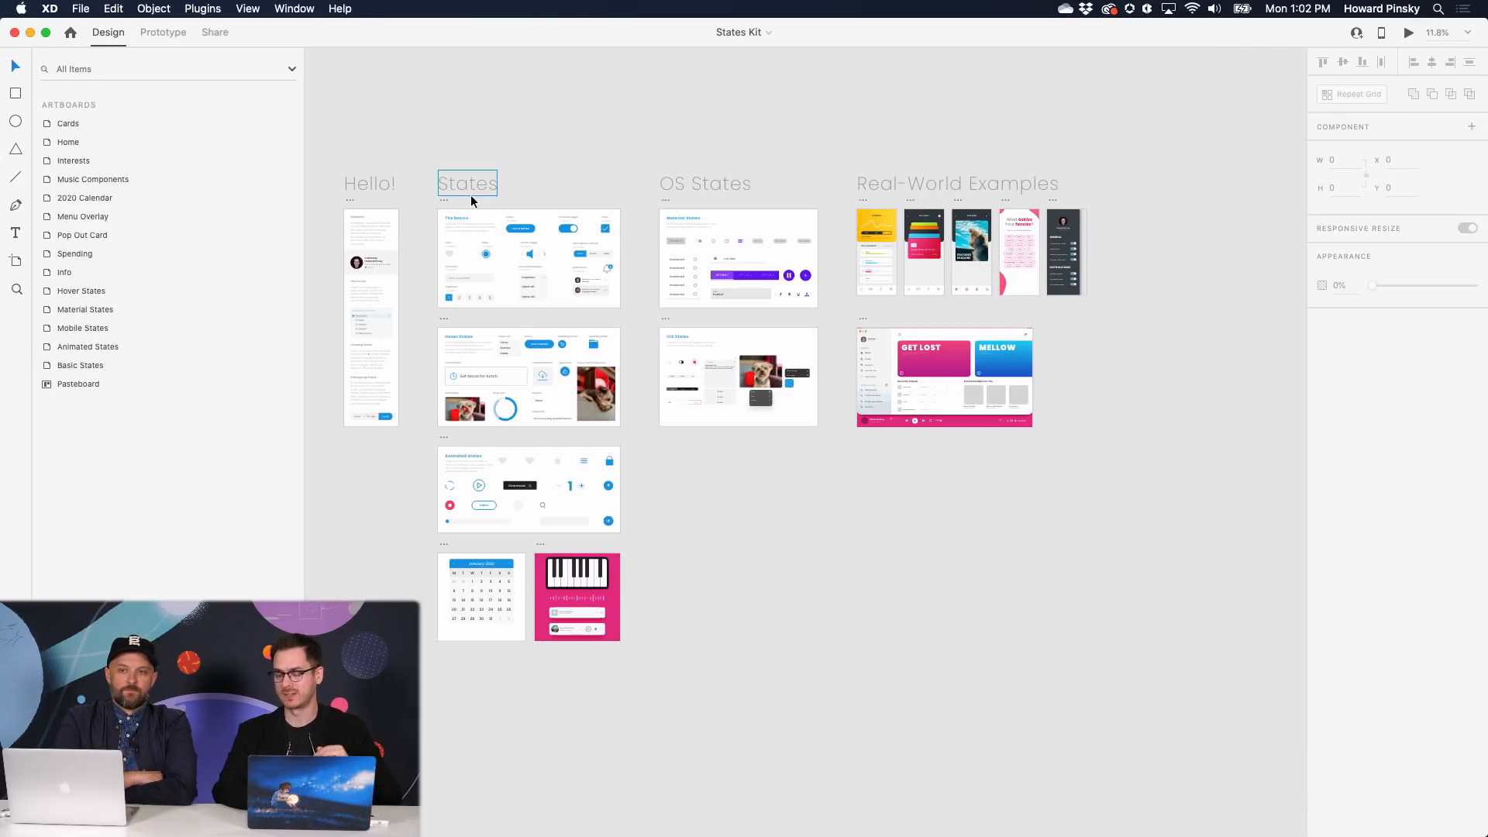
{"action": "scroll", "coordinate": [471, 196], "scroll_direction": "up", "scroll_amount": 5}
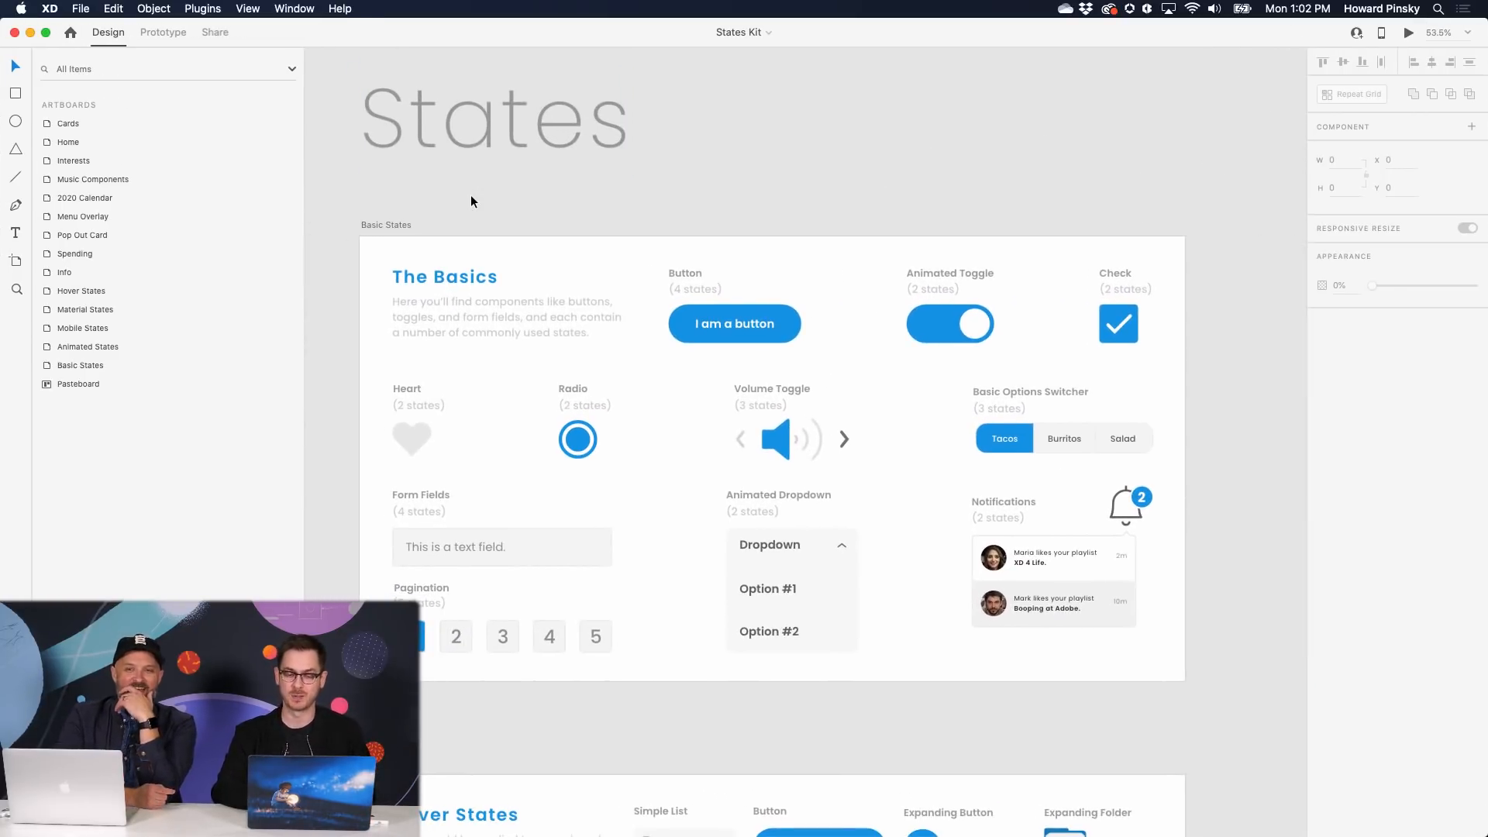
{"action": "scroll", "coordinate": [471, 202], "scroll_direction": "left", "scroll_amount": 2}
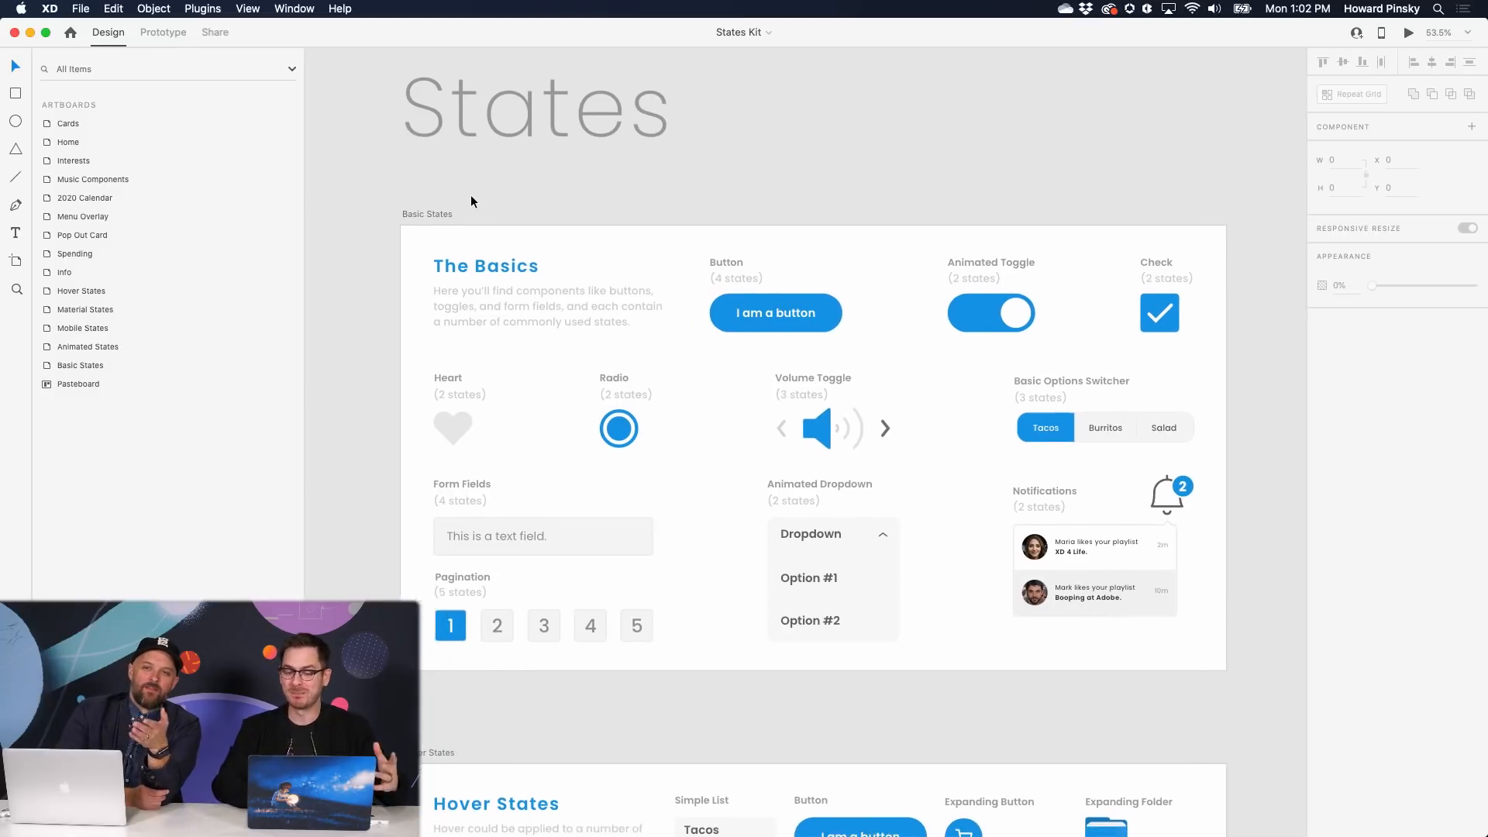
- Select the Button, Animated Toggle and Volume Toggle components, then preview Basic States and raise the volume
{"action": "left_click", "coordinate": [785, 290]}
{"action": "left_click", "coordinate": [804, 302]}
{"action": "left_click", "coordinate": [1036, 303]}
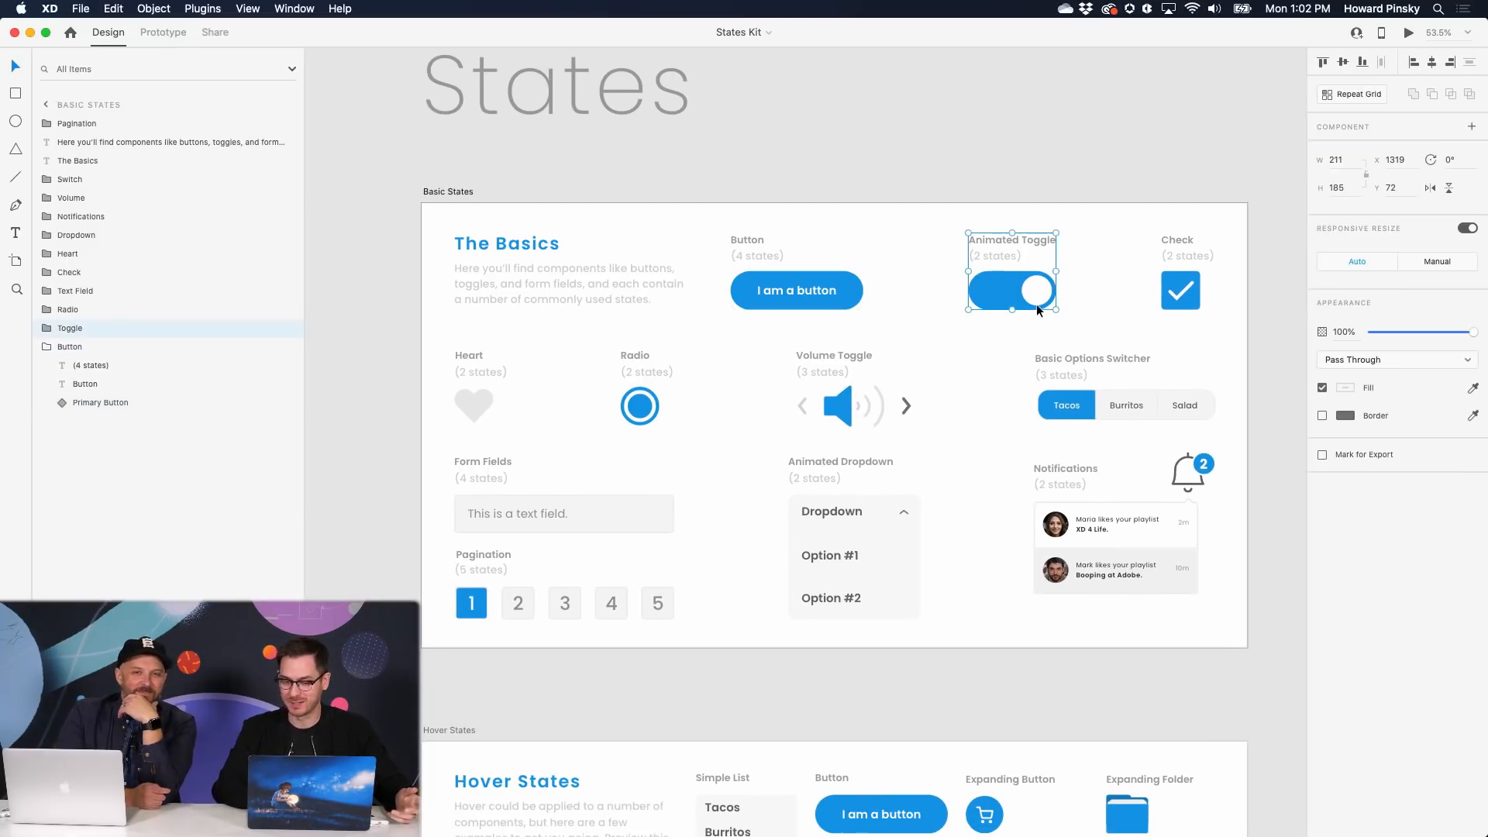
{"action": "left_click", "coordinate": [1036, 304]}
{"action": "left_click", "coordinate": [851, 425]}
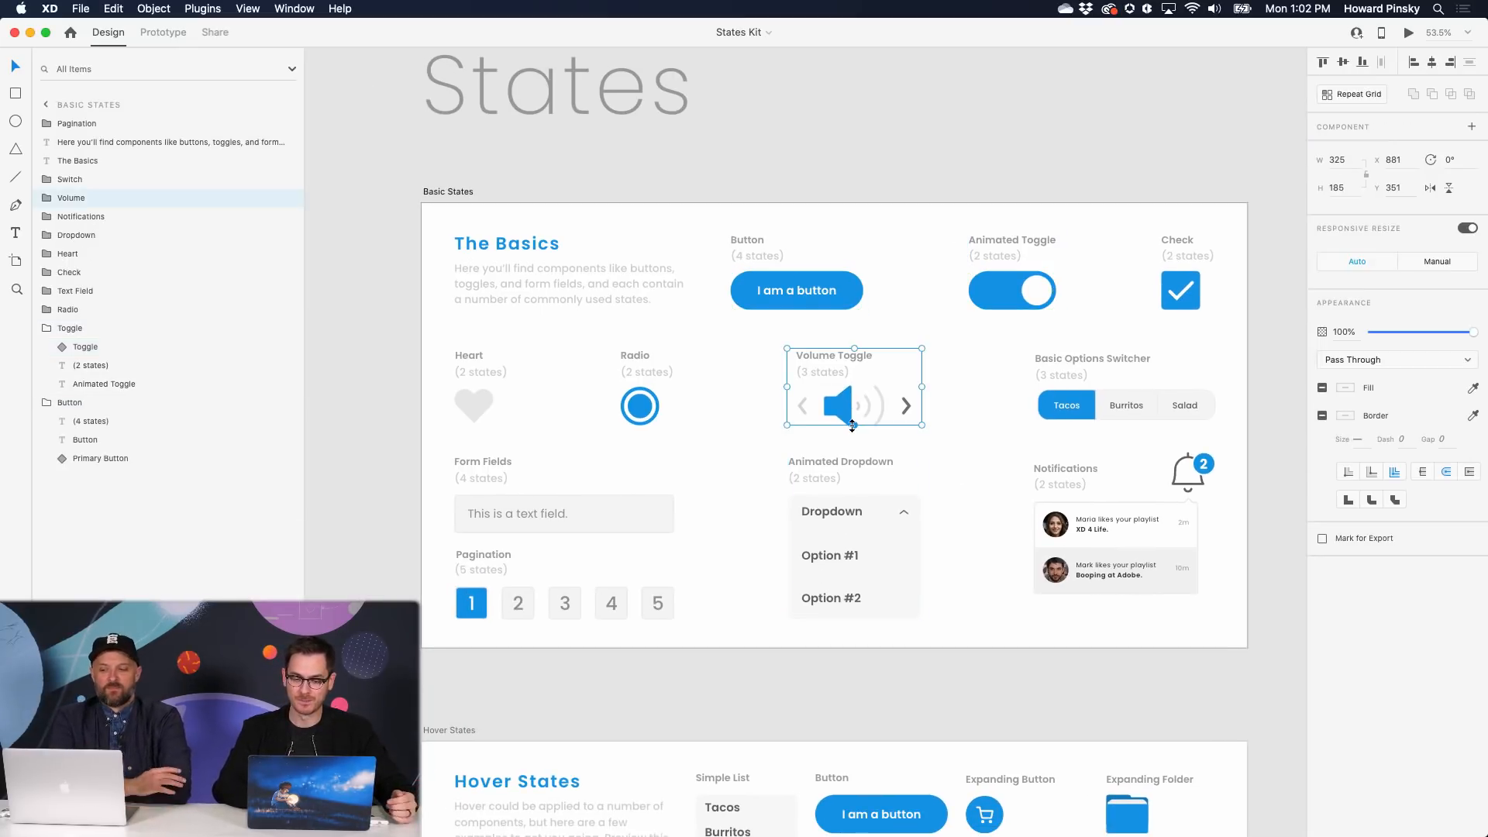
{"action": "key", "text": "super+Return"}
{"action": "left_click", "coordinate": [881, 407]}
- Raise the Volume Toggle to full, step it down one level, and close the Basic States preview
{"action": "left_click", "coordinate": [881, 407]}
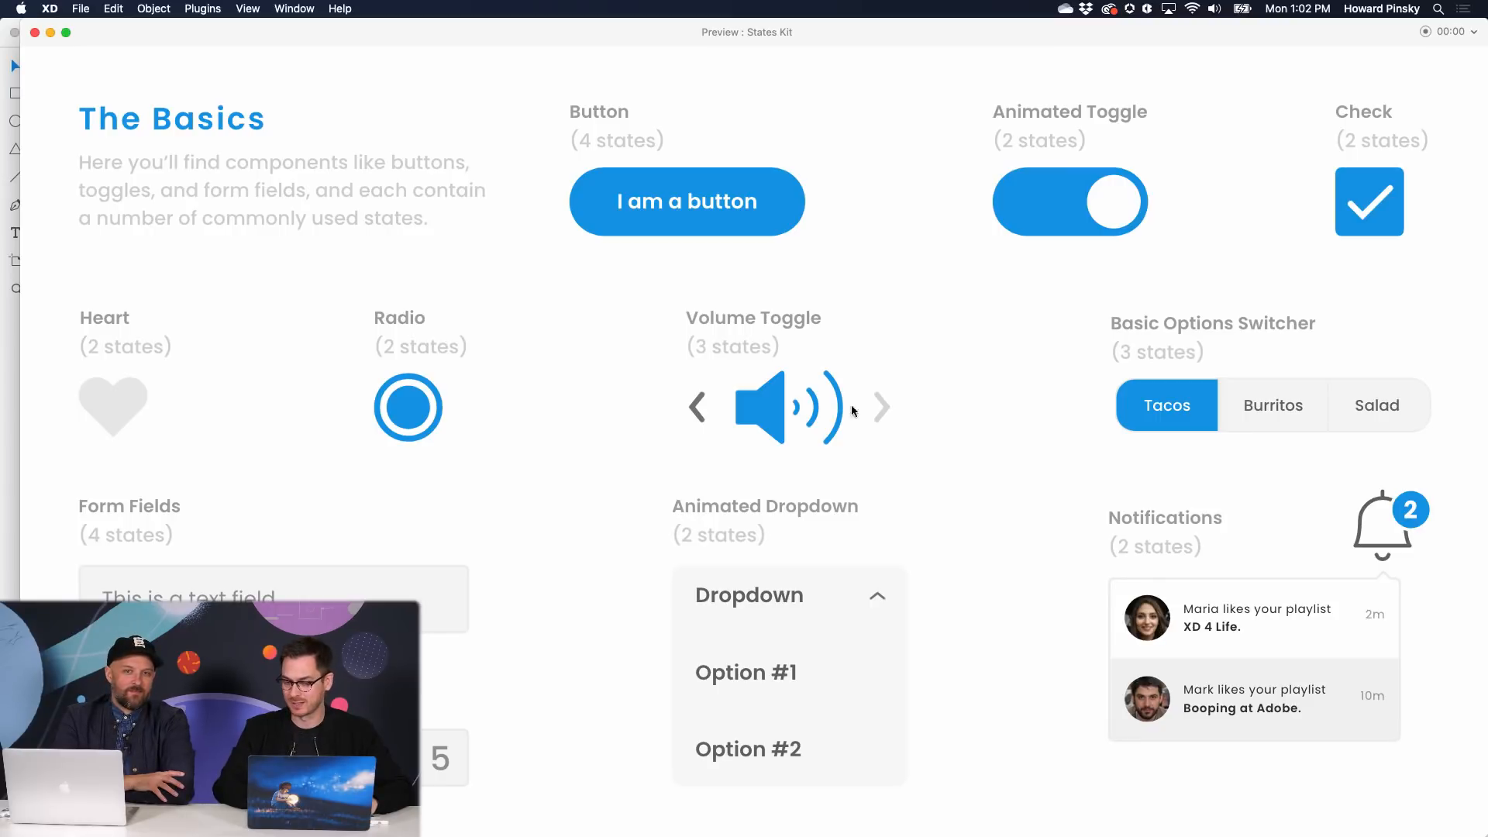
{"action": "left_click", "coordinate": [696, 411]}
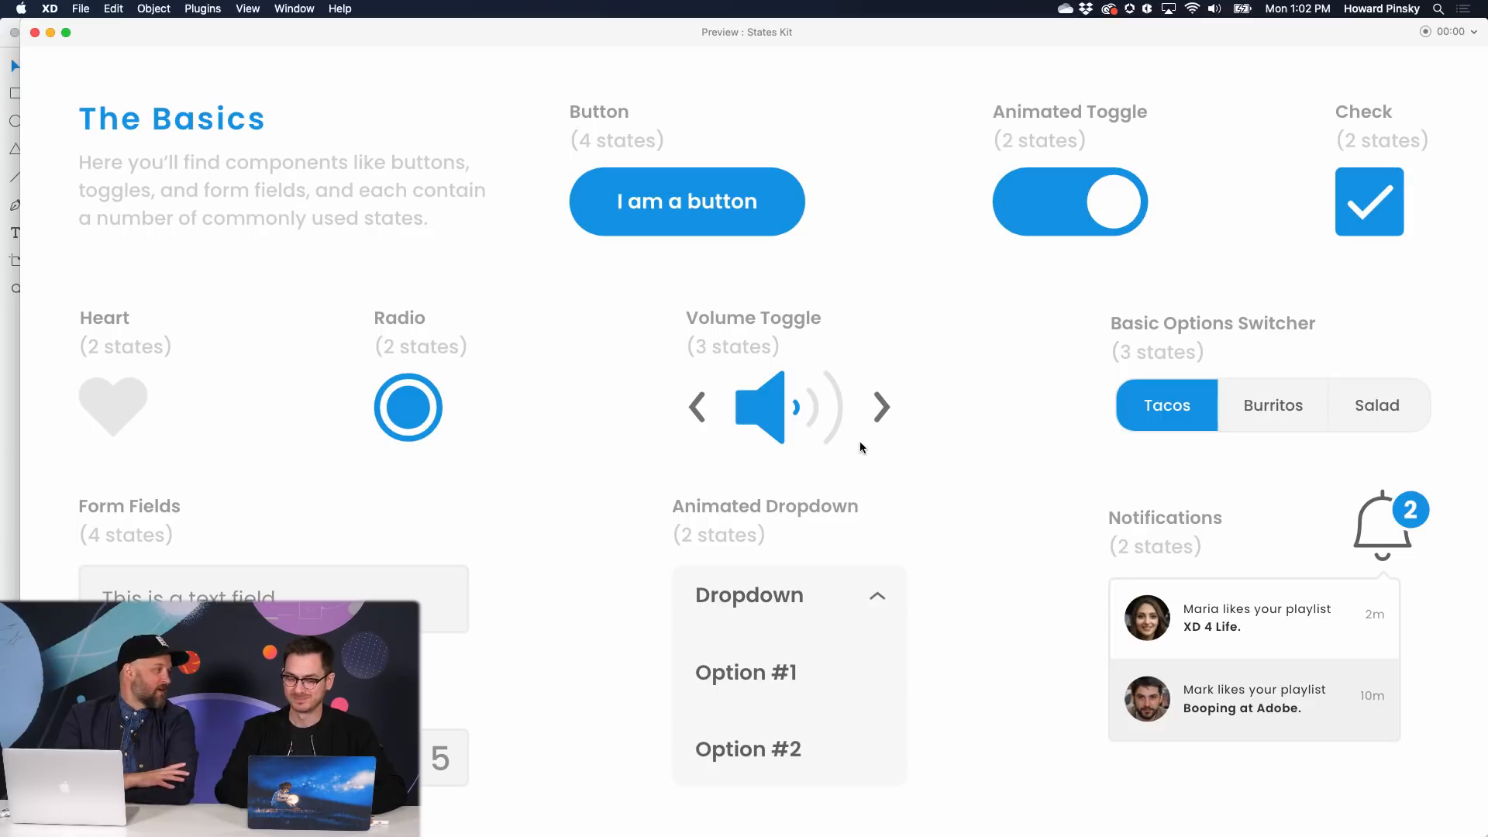
{"action": "key", "text": "super+w"}
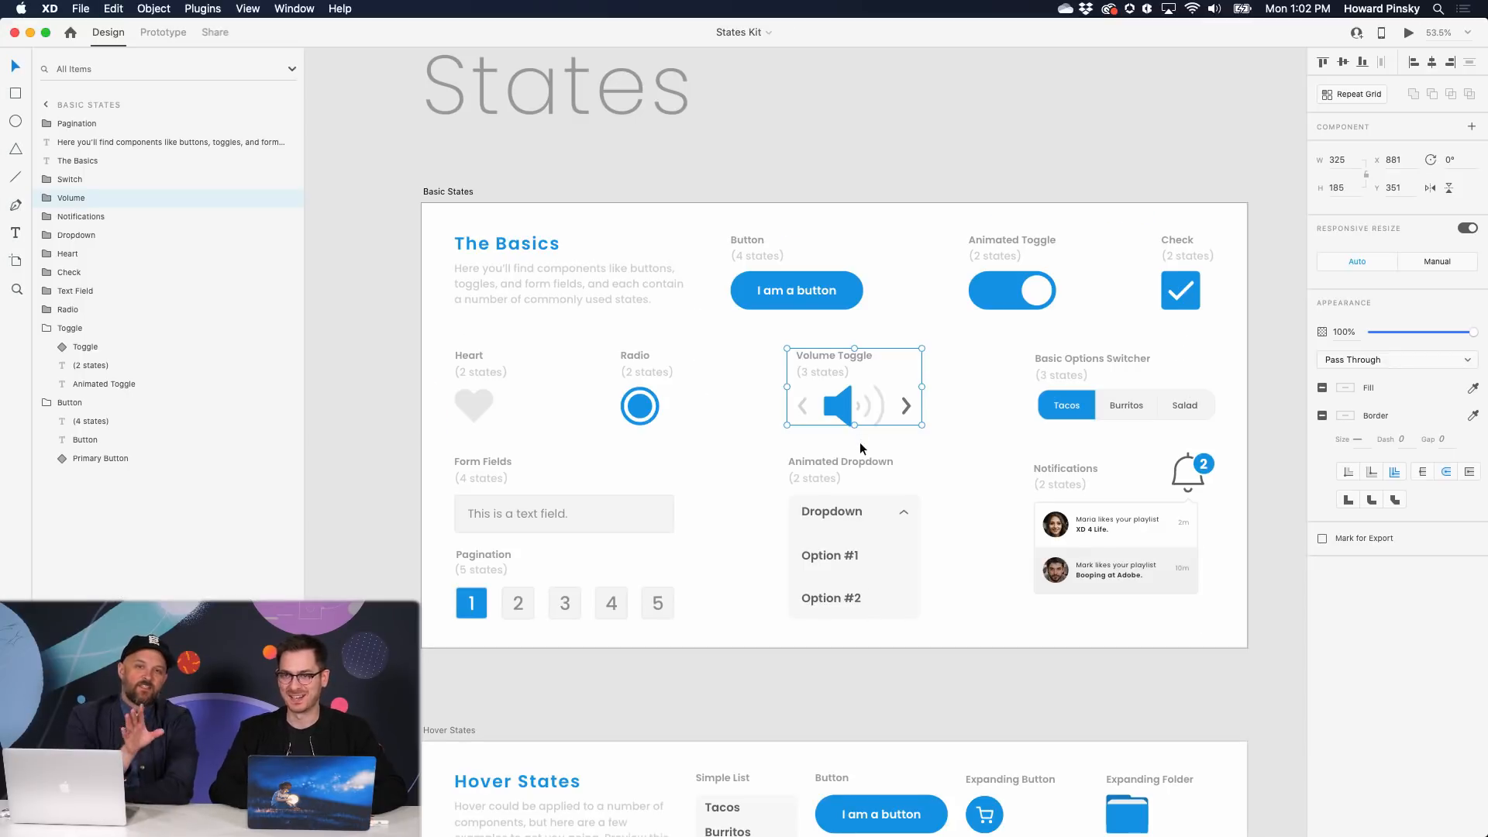
- Preview the Hover States artboard, try its hover effects on the components, then close it
{"action": "scroll", "coordinate": [860, 447], "scroll_direction": "down", "scroll_amount": 5}
{"action": "scroll", "coordinate": [859, 441], "scroll_direction": "down", "scroll_amount": 2}
{"action": "left_click", "coordinate": [827, 407]}
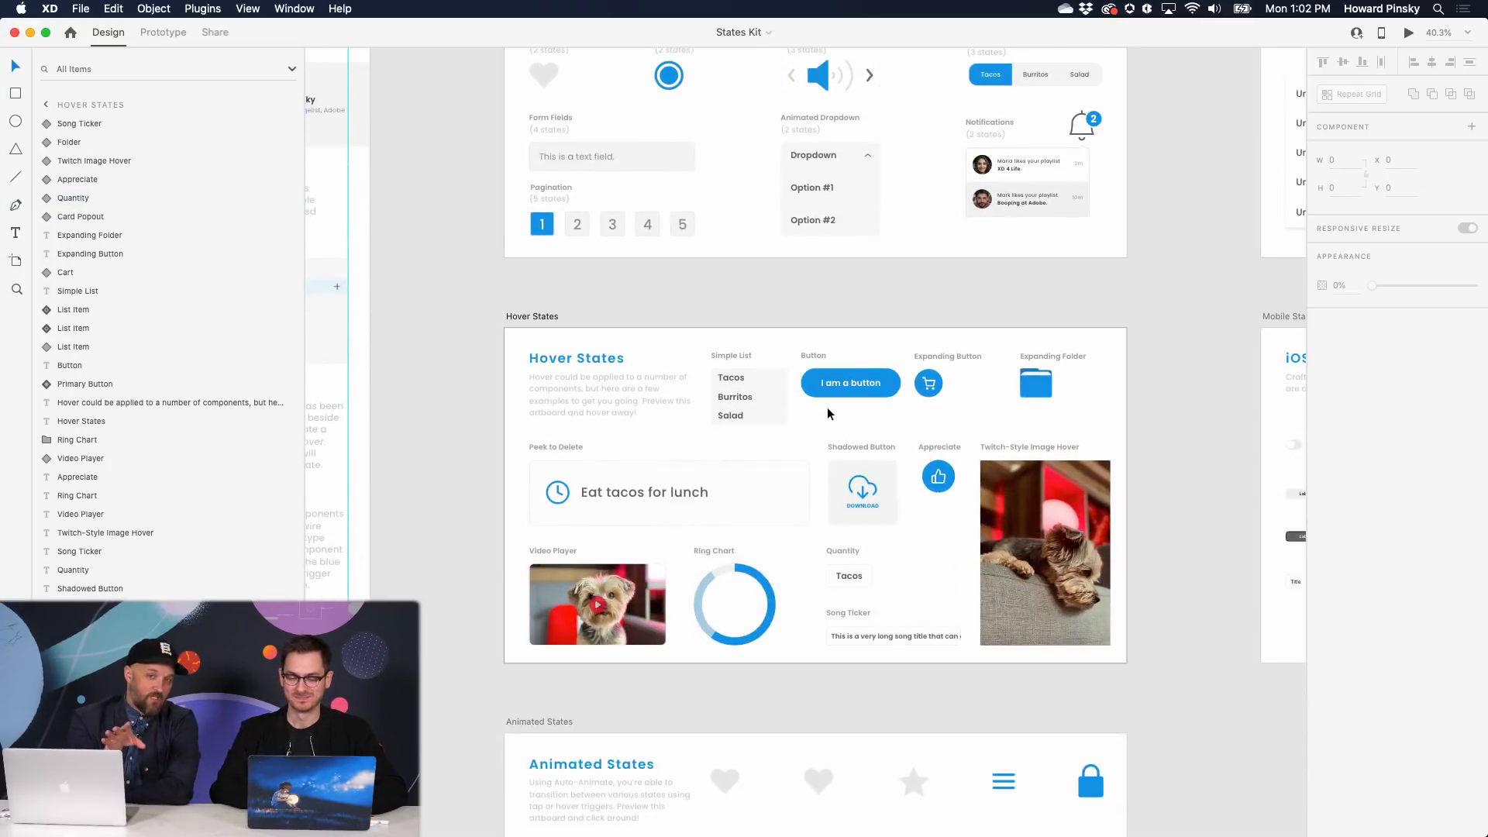
{"action": "key", "text": "super+Return"}
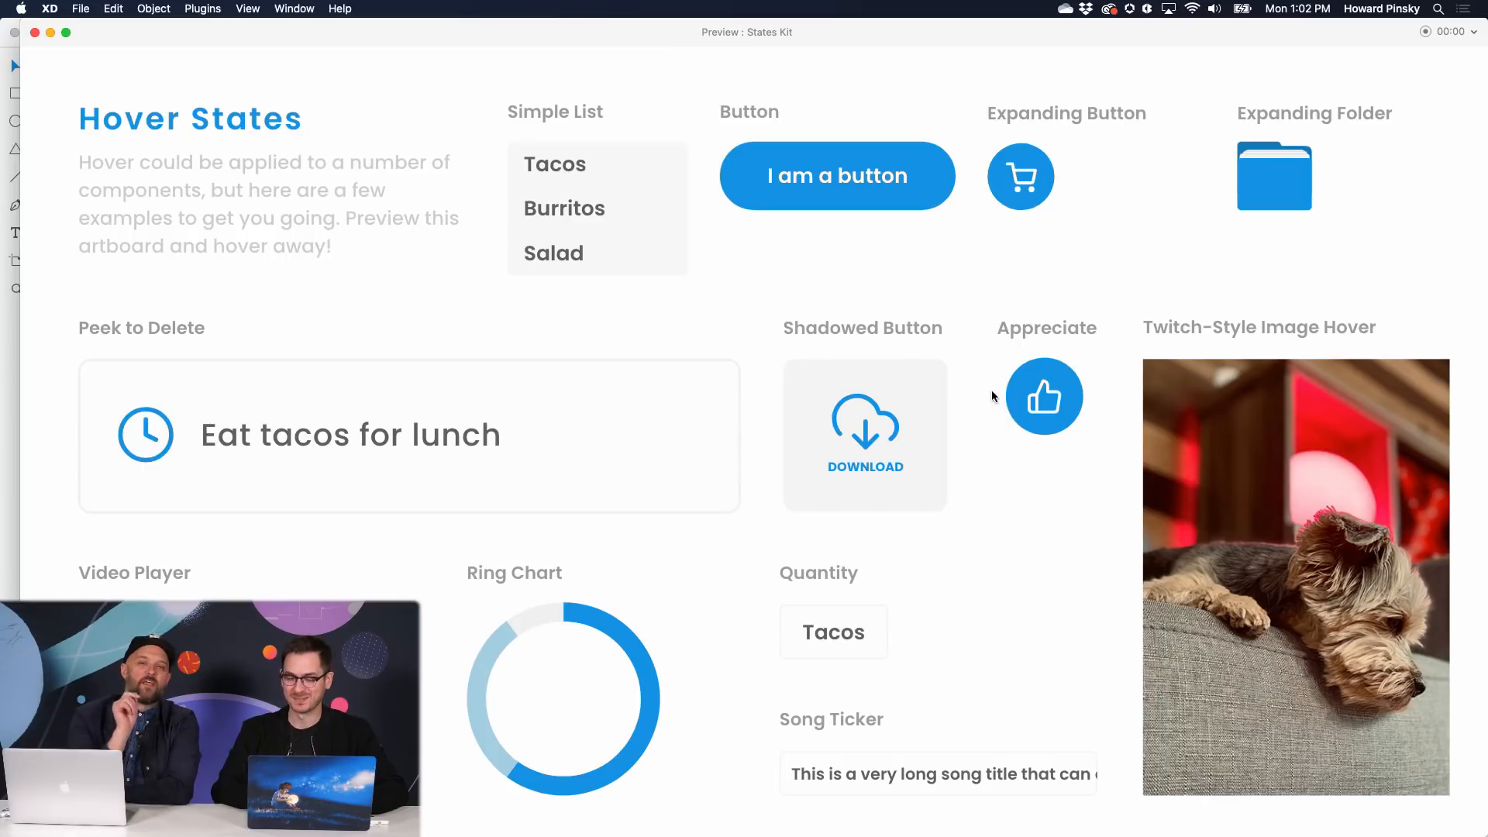
{"action": "mouse_move", "coordinate": [1051, 396]}
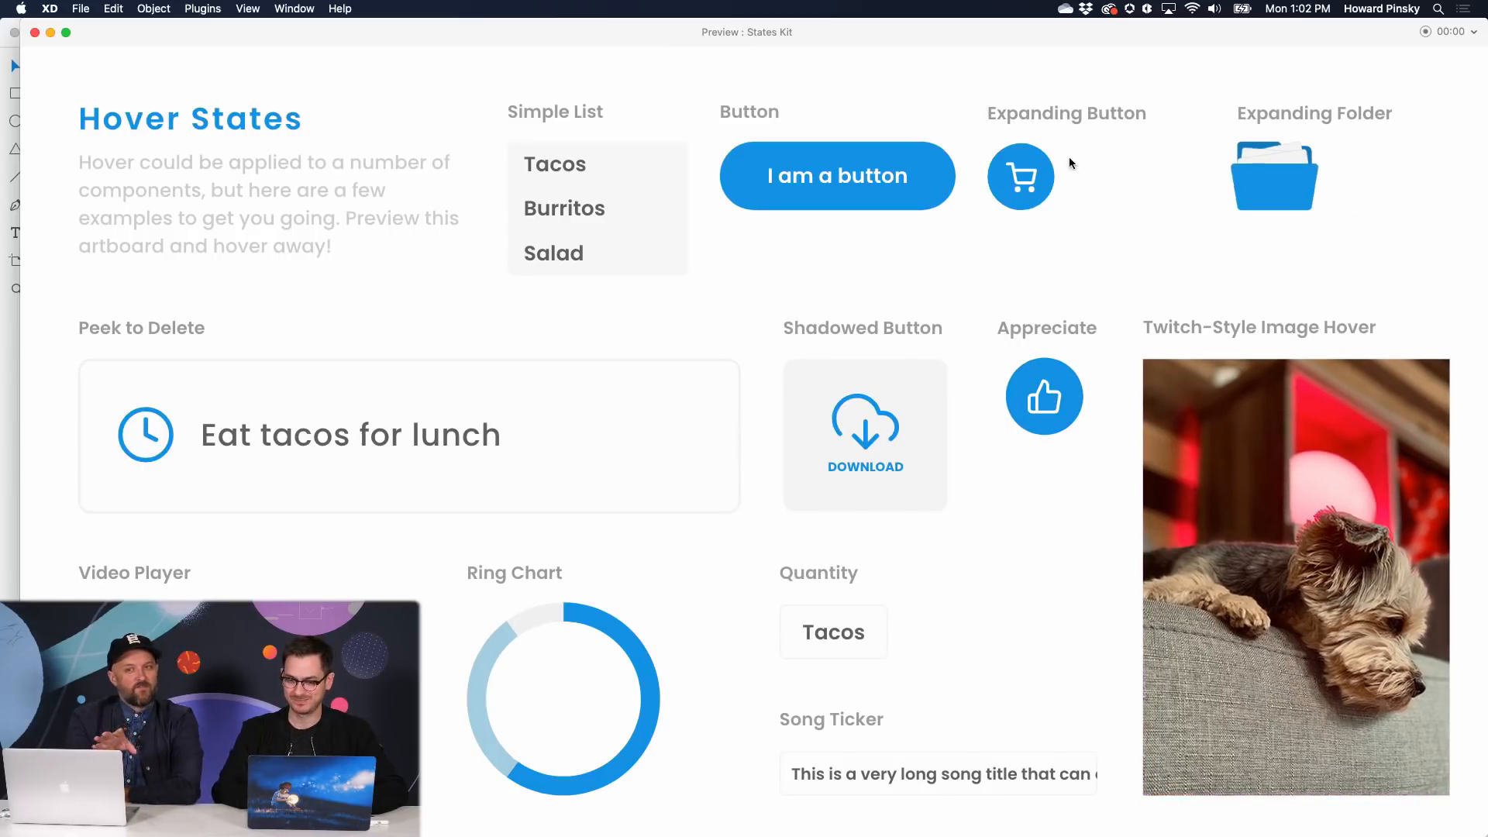
{"action": "mouse_move", "coordinate": [1039, 158]}
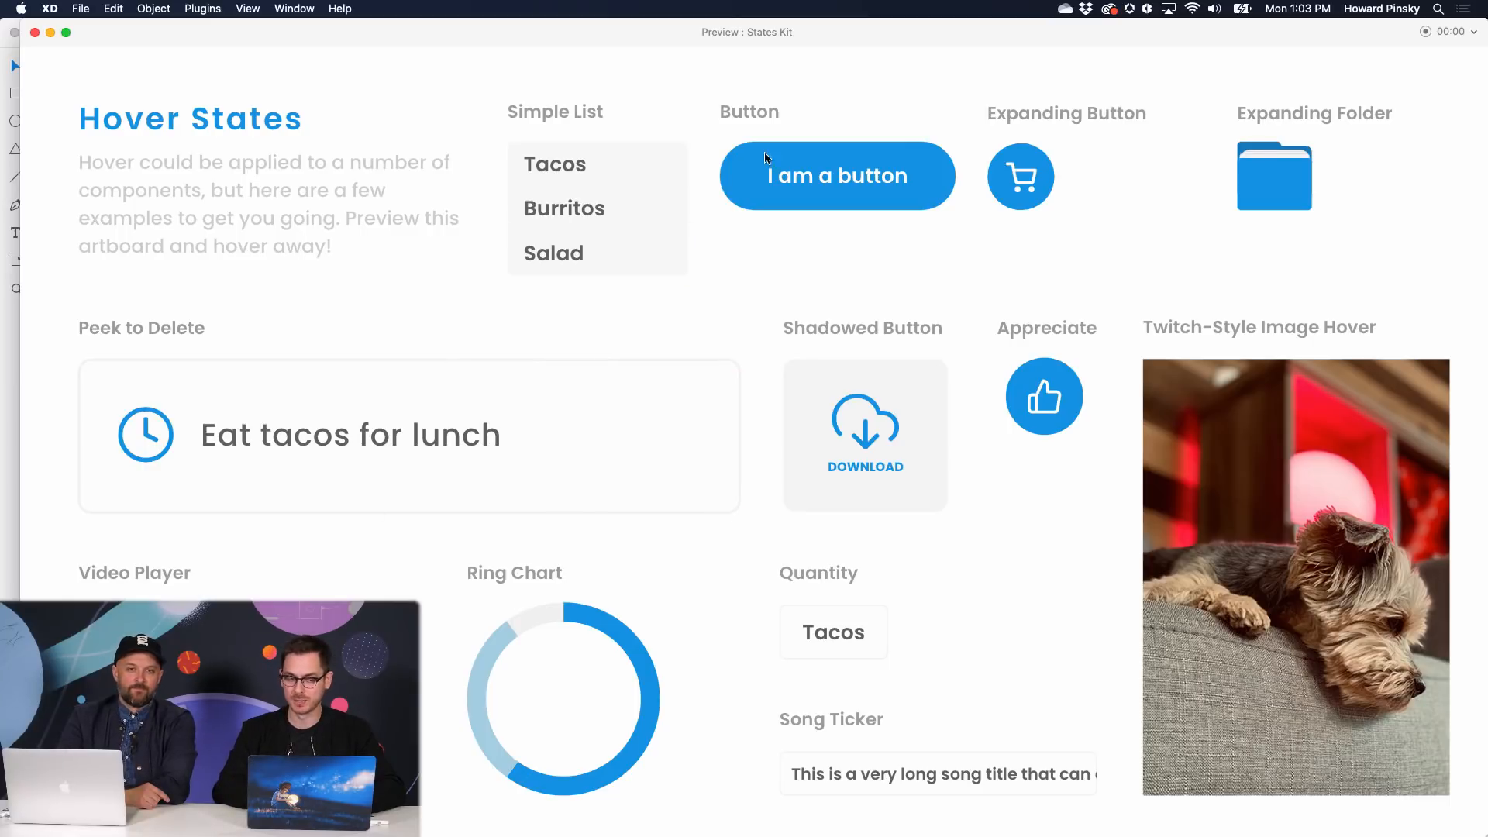
{"action": "key", "text": "super+w"}
{"action": "scroll", "coordinate": [741, 443], "scroll_direction": "down", "scroll_amount": 5}
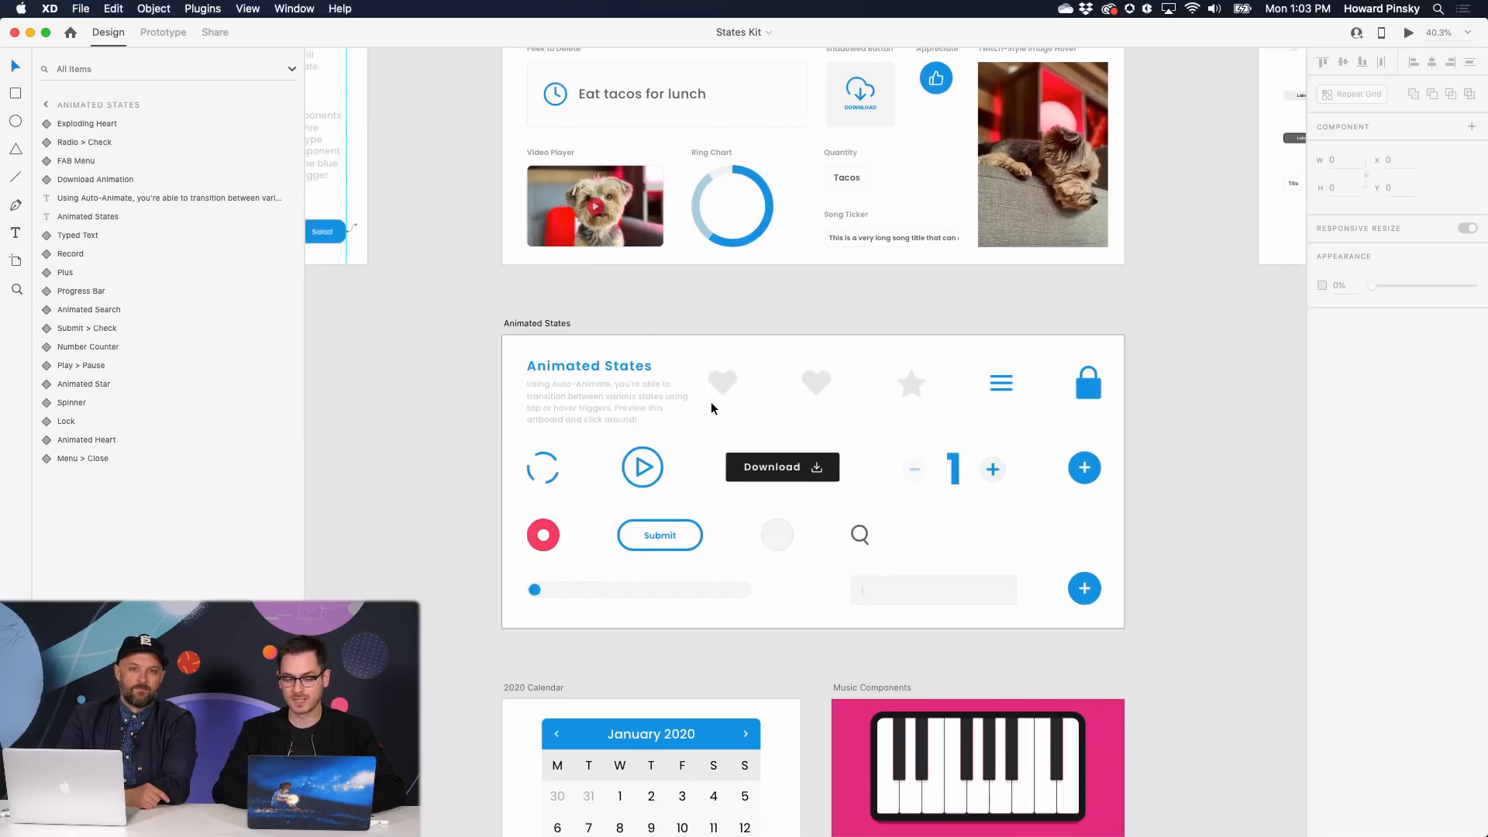
- Preview Animated States: fill the hearts, raise the counter to 4, turn the menu into an X, then close
{"action": "key", "text": "super+Return"}
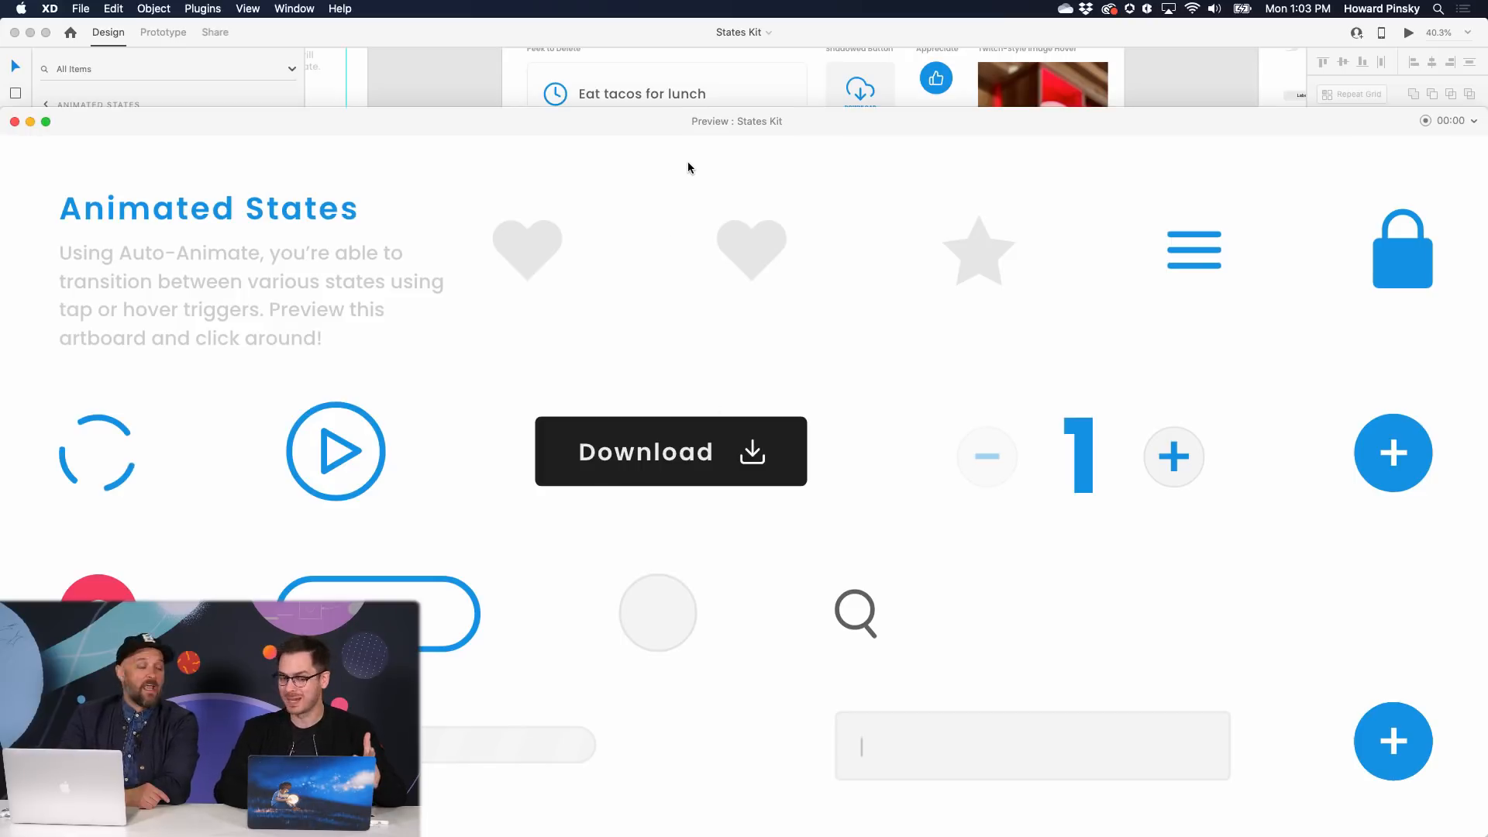
{"action": "left_click_drag", "start_coordinate": [678, 117], "coordinate": [681, 72]}
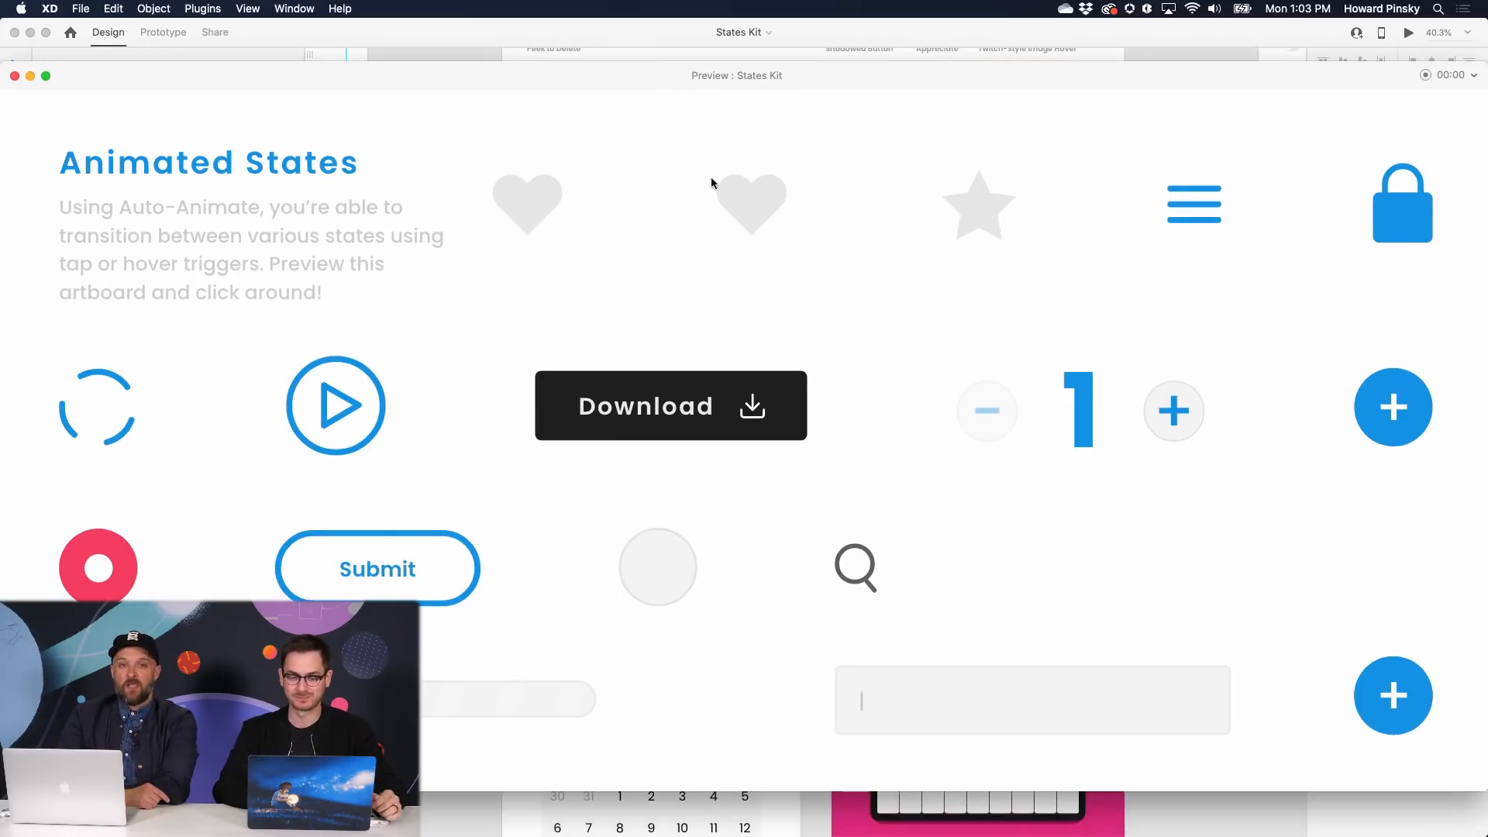
{"action": "left_click", "coordinate": [740, 204]}
{"action": "left_click", "coordinate": [541, 203]}
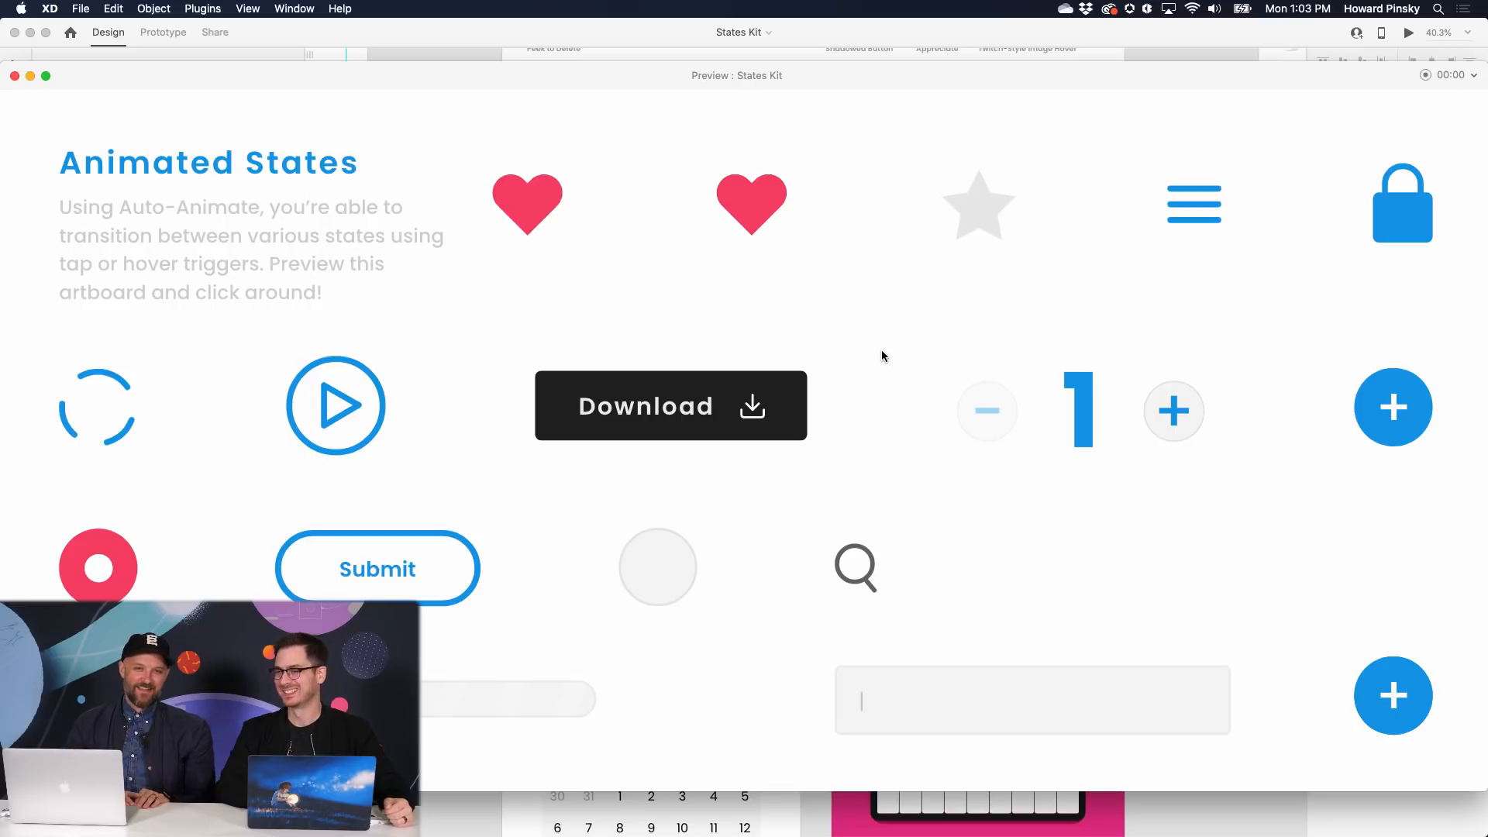
{"action": "left_click", "coordinate": [756, 211]}
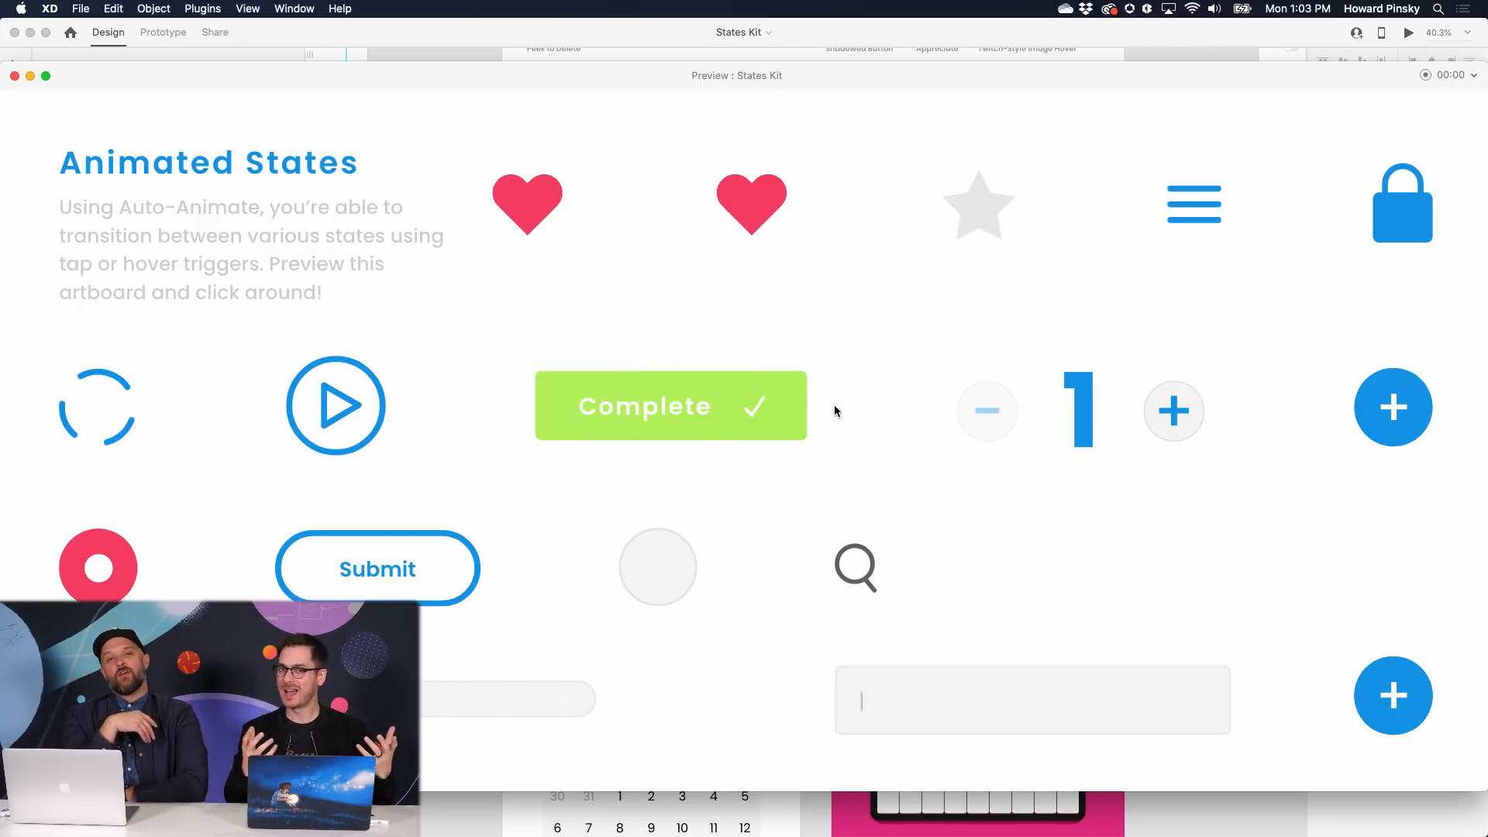
{"action": "left_click", "coordinate": [1159, 407]}
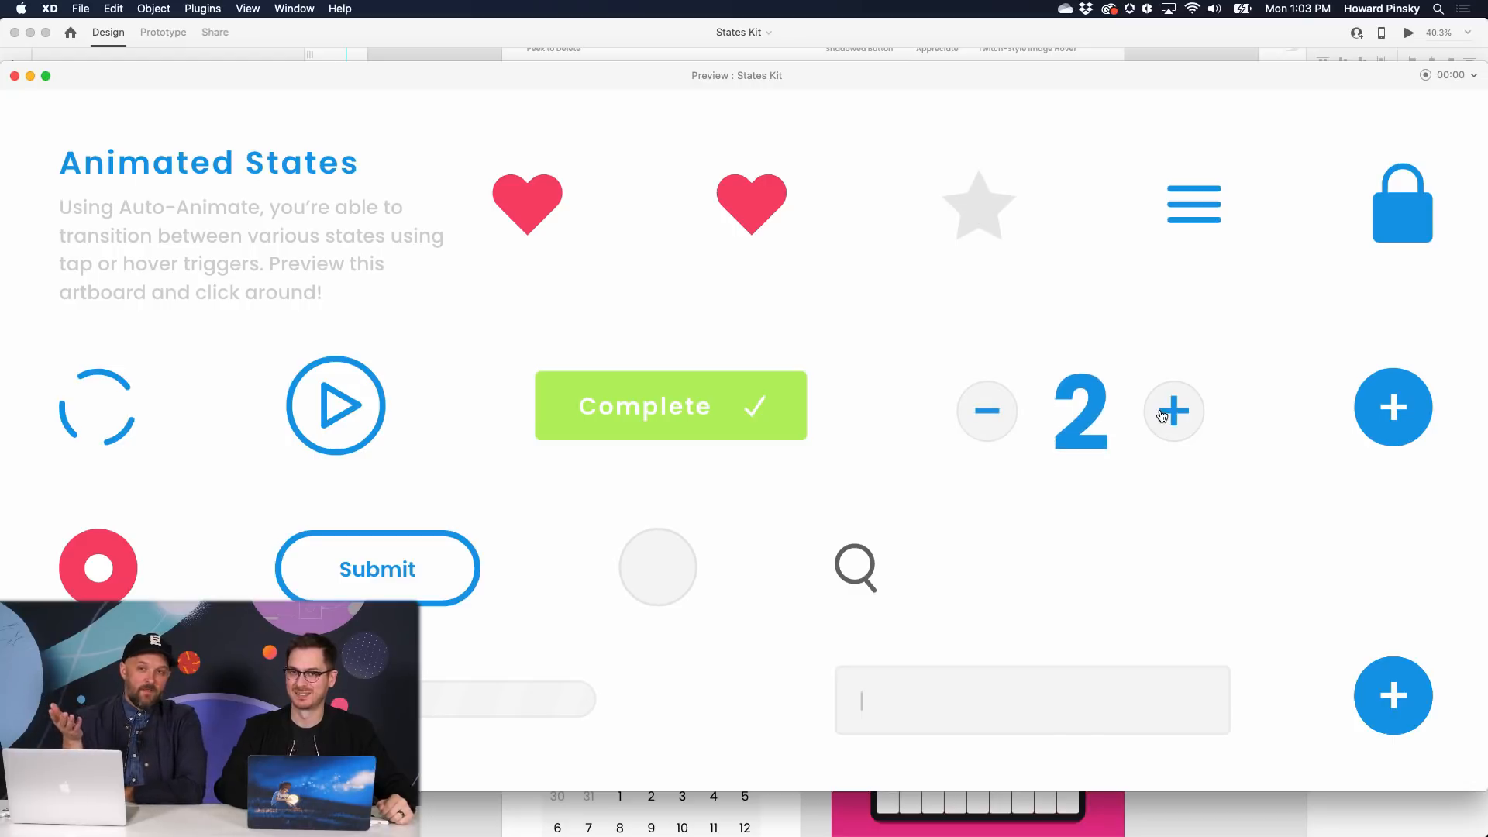
{"action": "left_click", "coordinate": [1159, 408]}
{"action": "left_click", "coordinate": [1160, 408]}
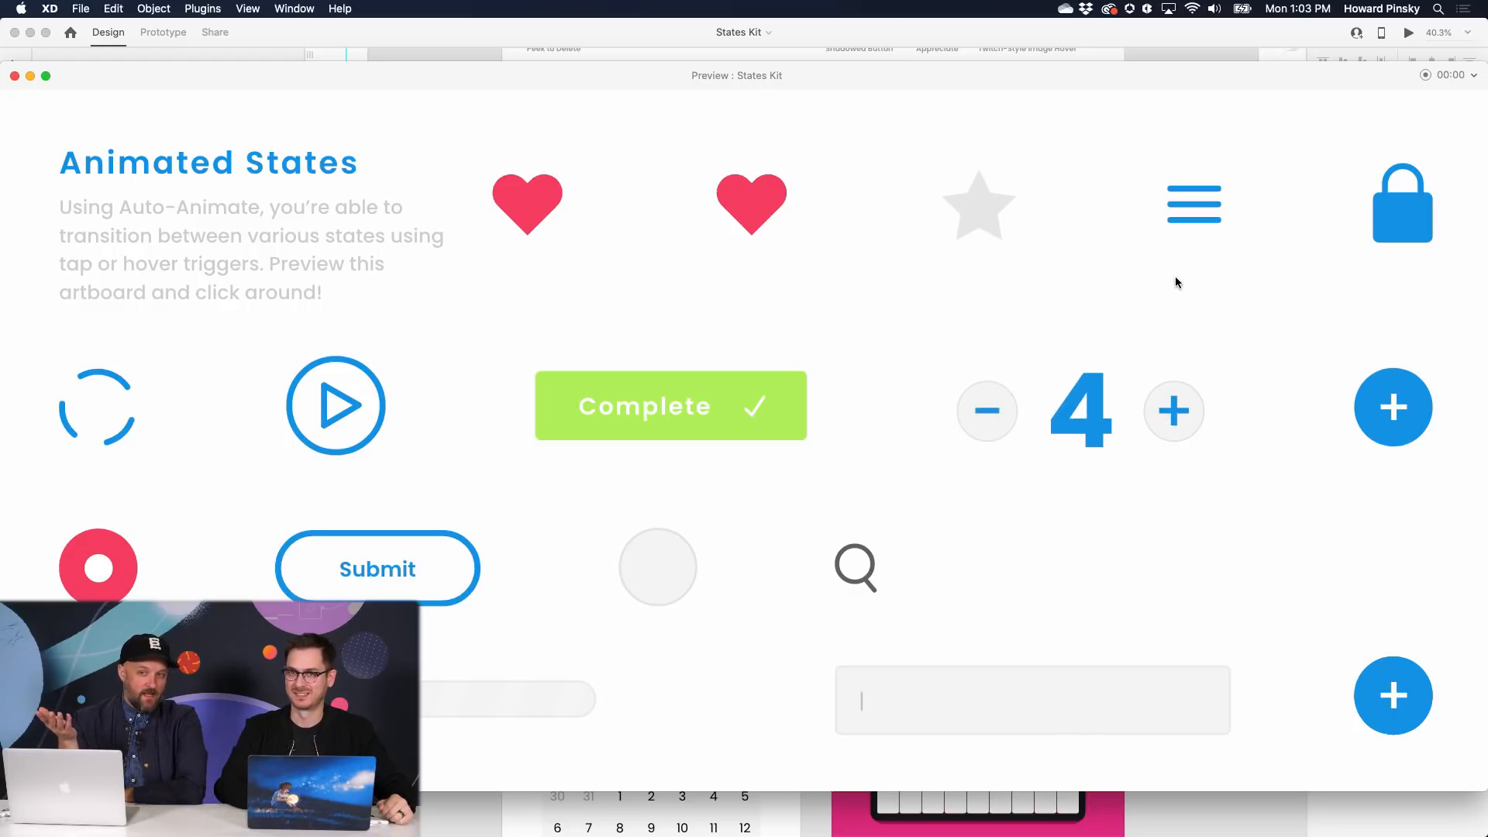
{"action": "left_click", "coordinate": [1189, 222]}
{"action": "key", "text": "super+w"}
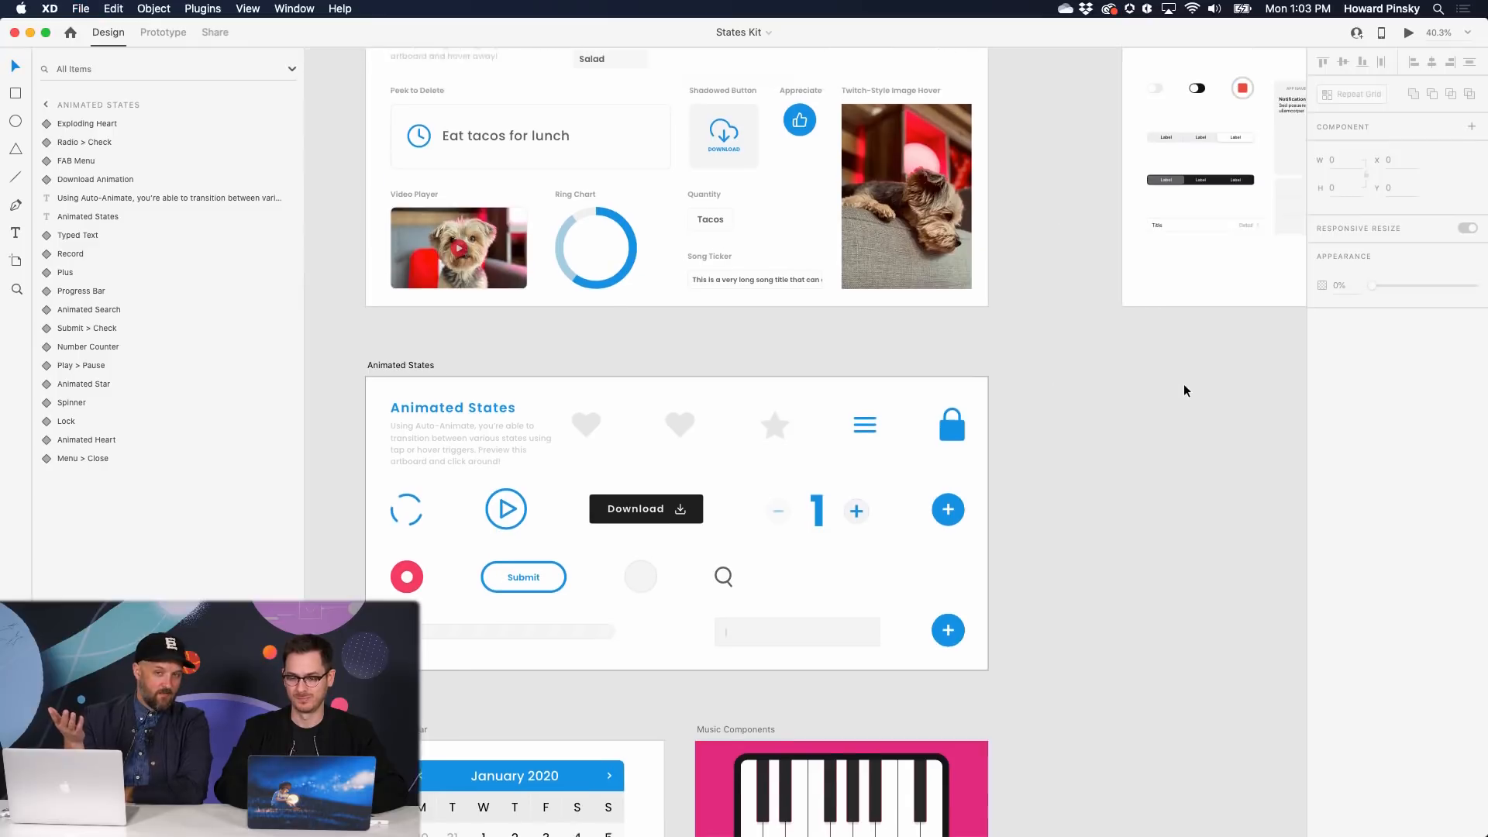
- Preview Material States, tap the List Item and Tacos and Burritos chips, then return to Desktop Tunes
{"action": "scroll", "coordinate": [1124, 326], "scroll_direction": "right", "scroll_amount": 10}
{"action": "key", "text": "super+Return"}
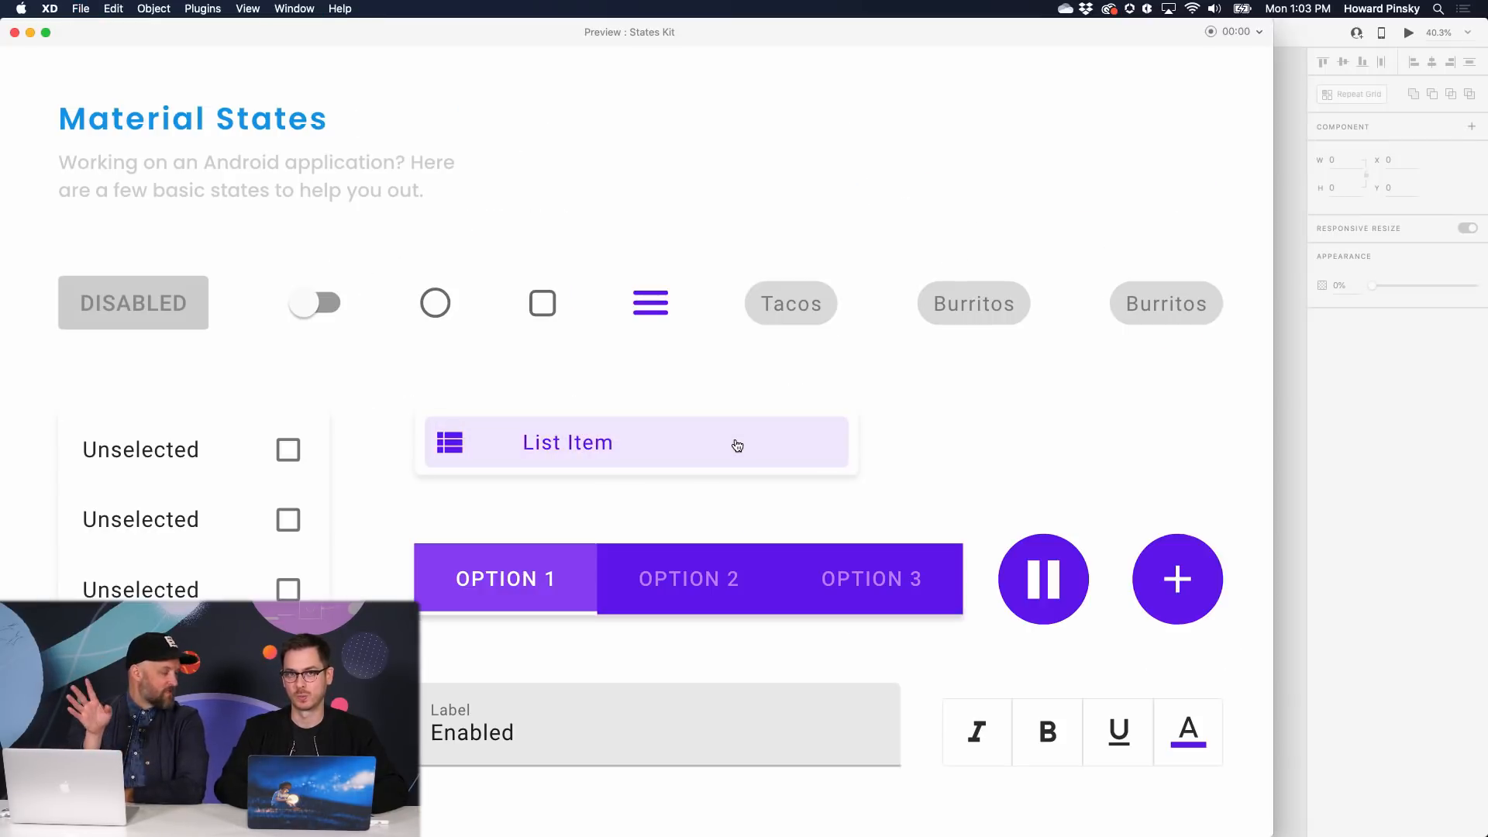
{"action": "left_click", "coordinate": [737, 445]}
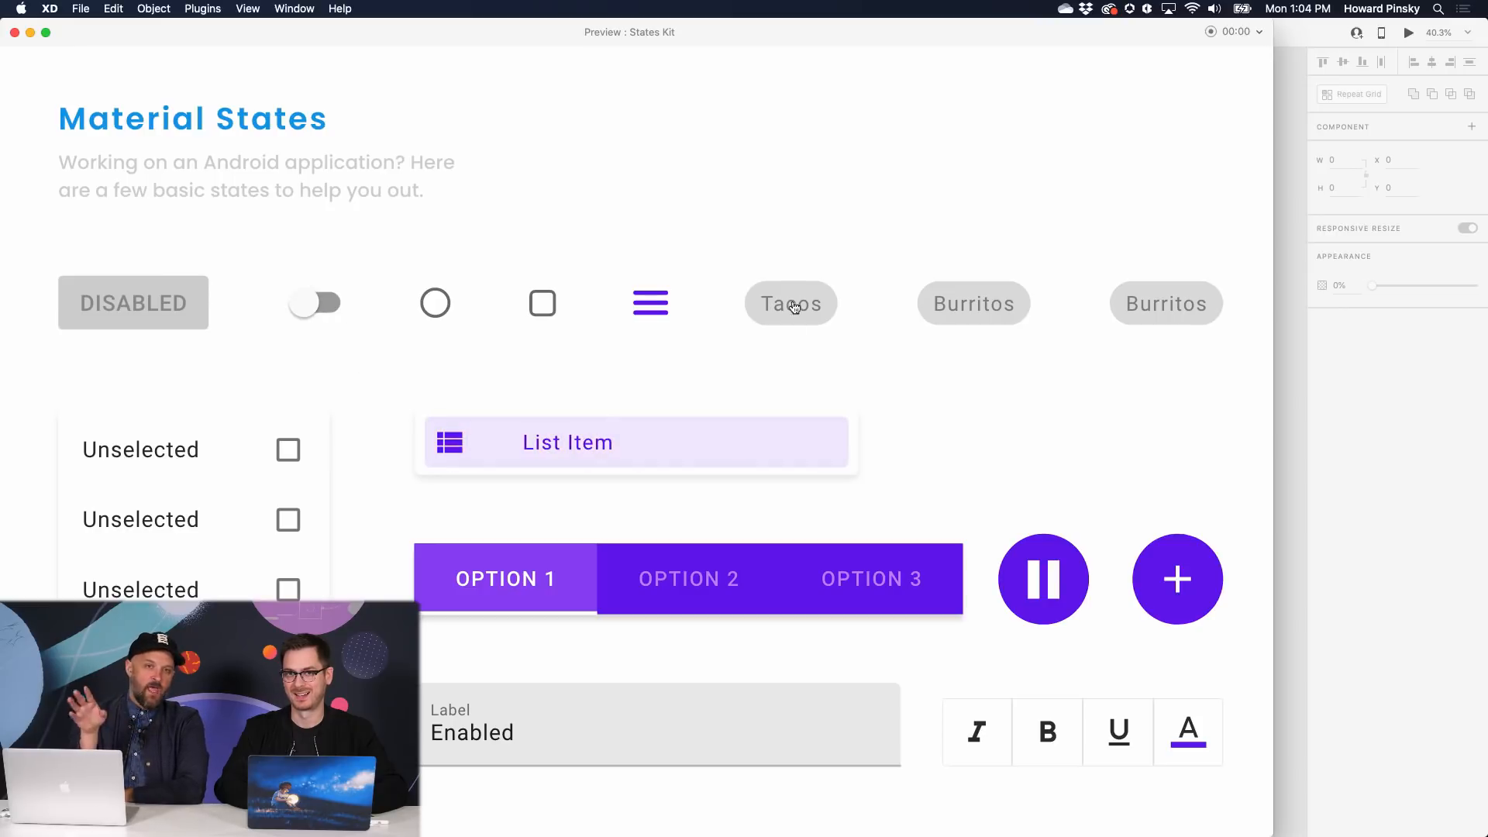
{"action": "left_click", "coordinate": [801, 302]}
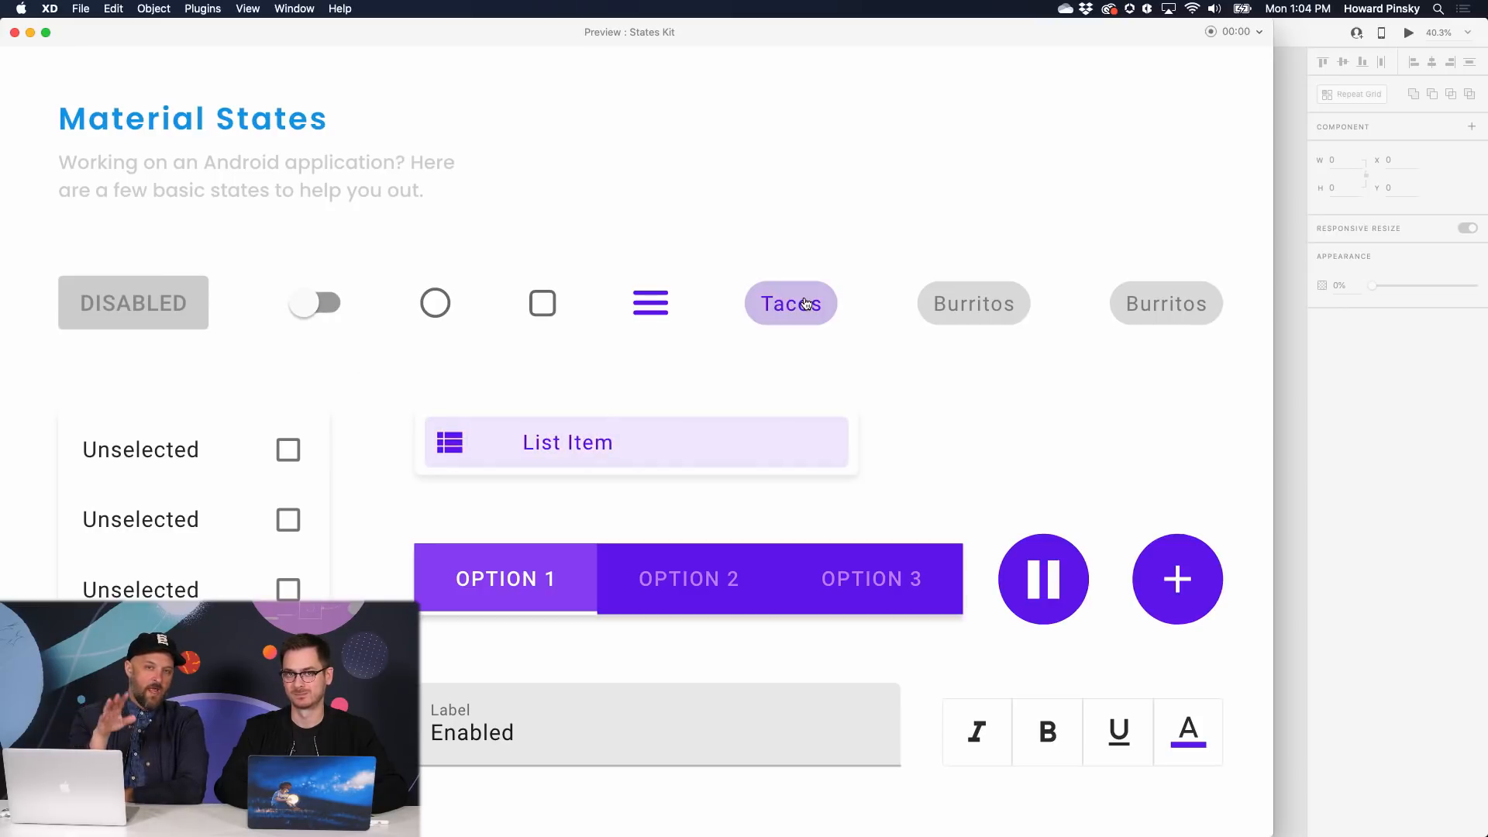
{"action": "left_click", "coordinate": [943, 302]}
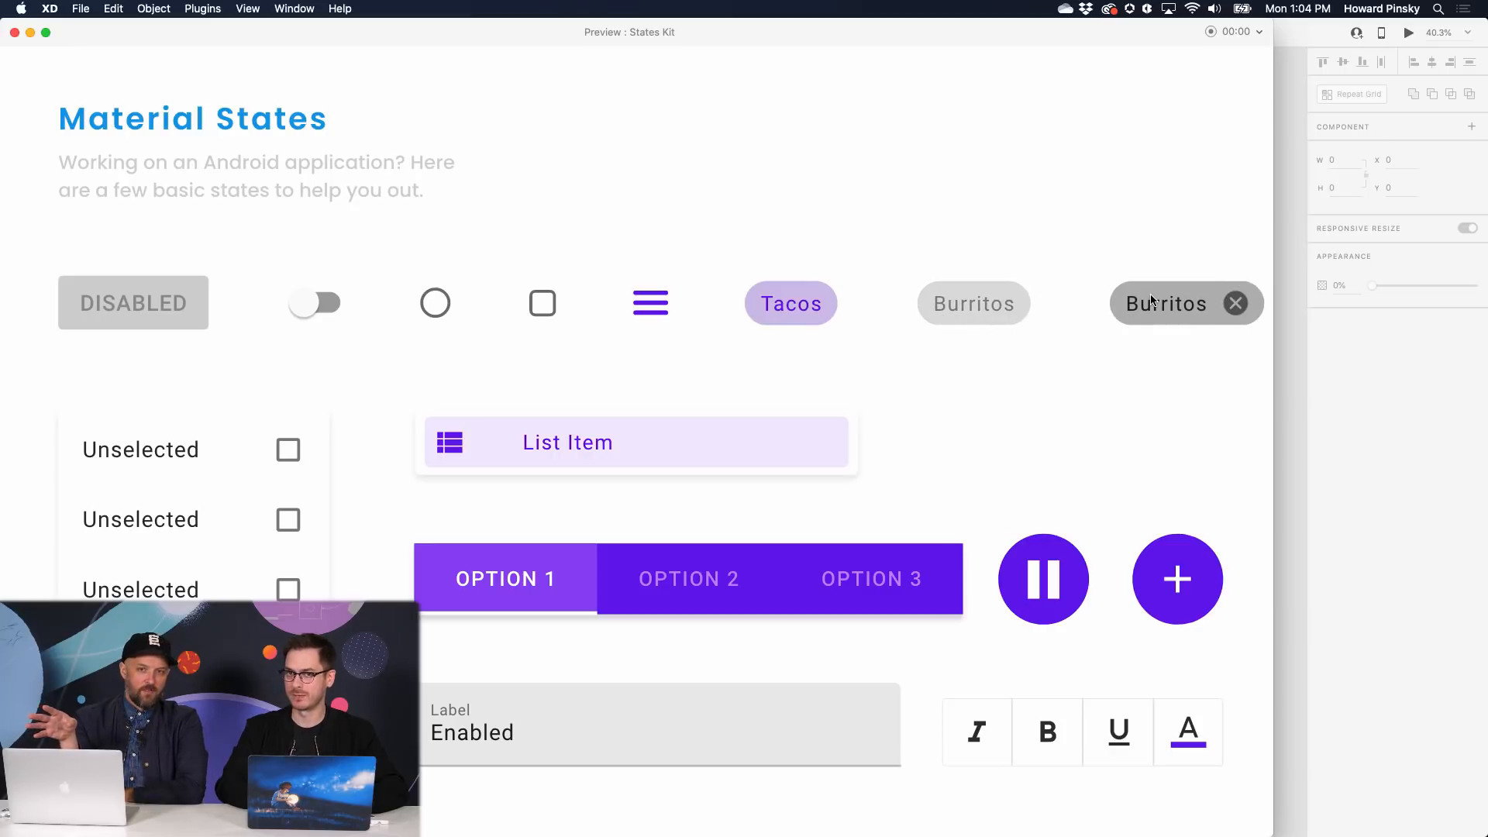
{"action": "key", "text": "super+w"}
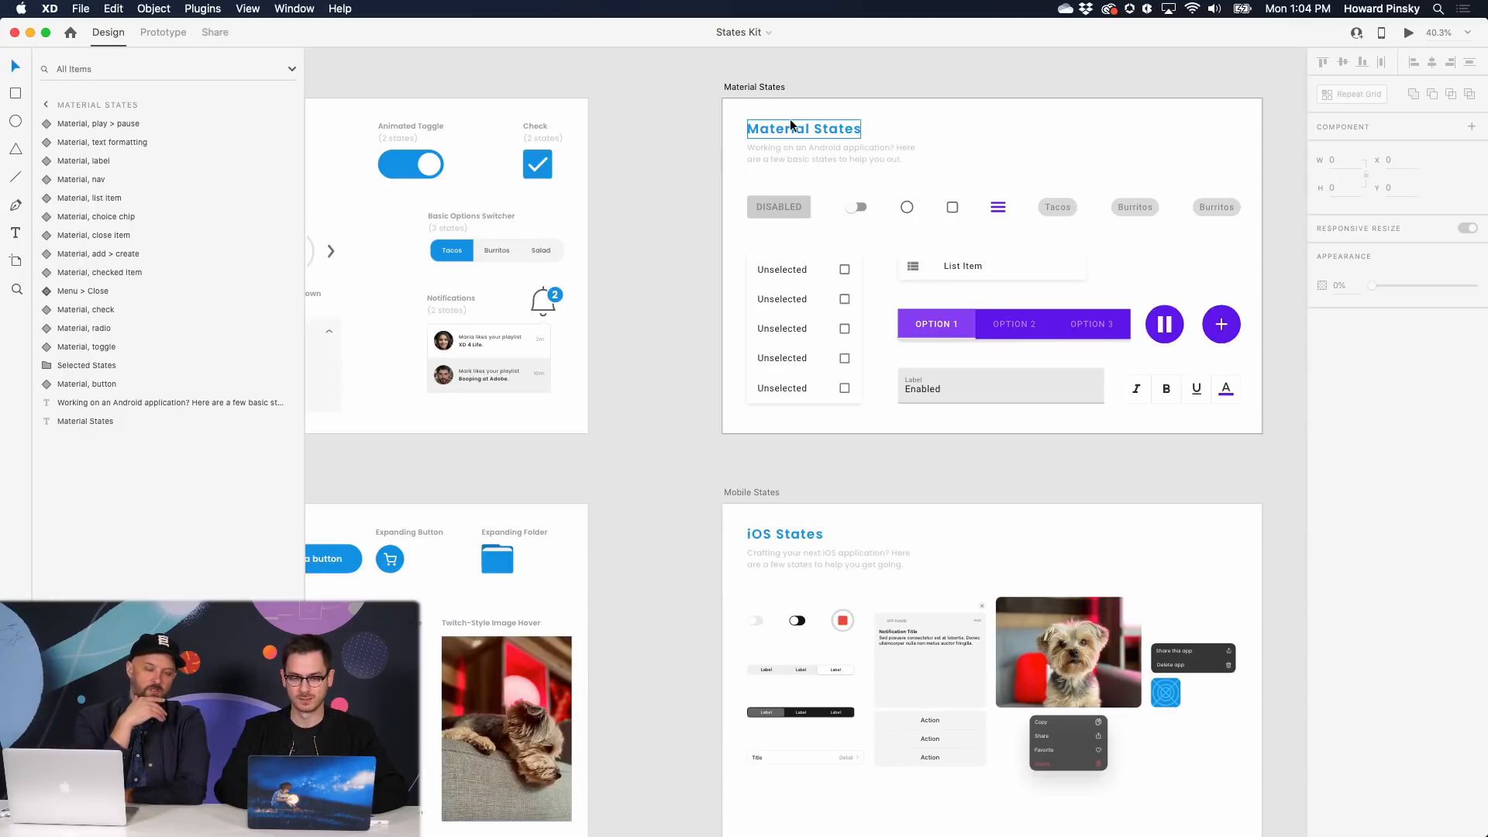
{"action": "key", "text": "super+grave"}
{"action": "key", "text": "super+0"}
{"action": "scroll", "coordinate": [751, 170], "scroll_direction": "left", "scroll_amount": 5}
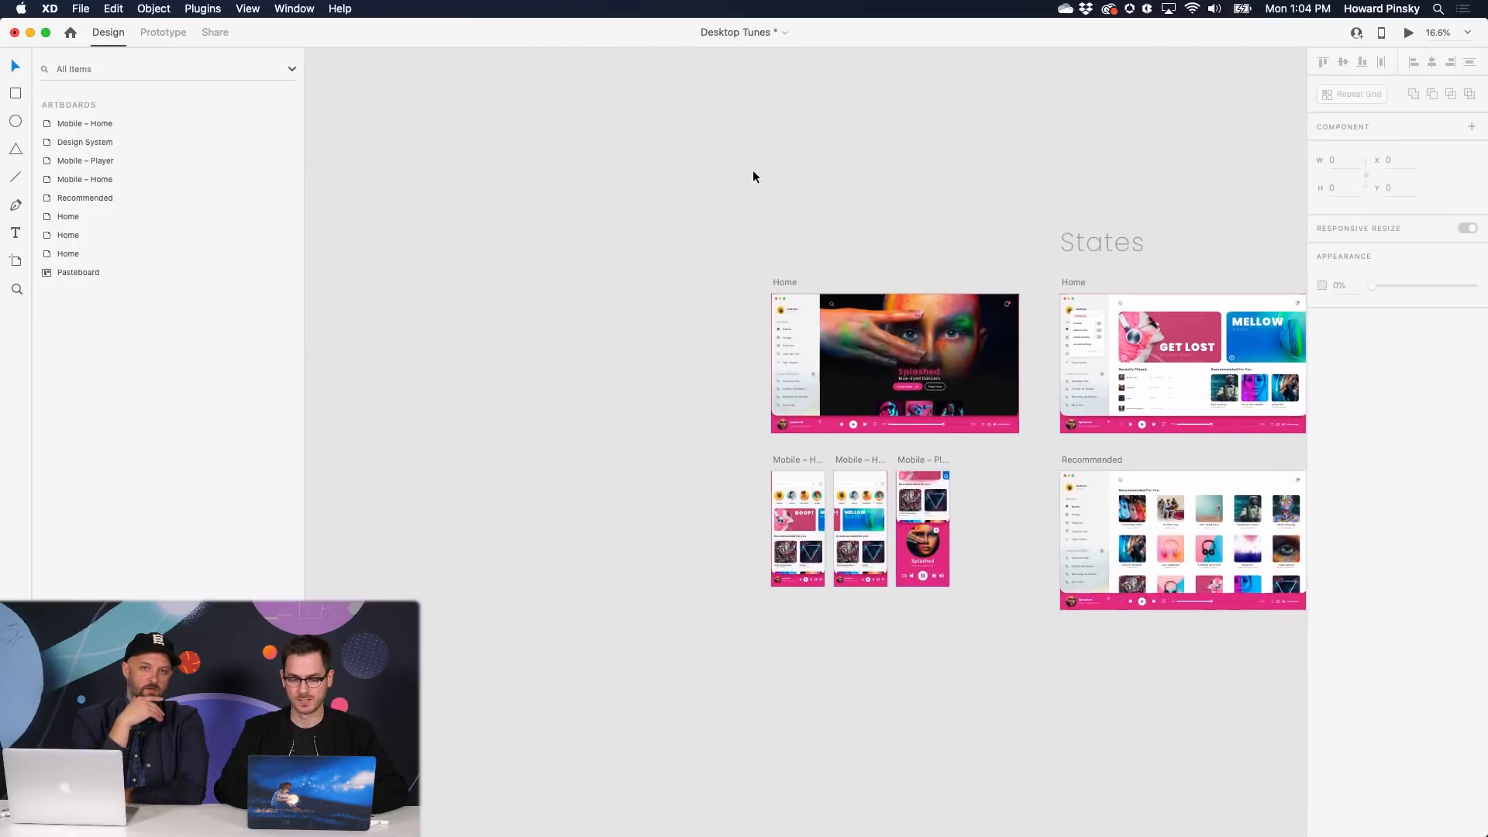
{"action": "scroll", "coordinate": [840, 352], "scroll_direction": "down", "scroll_amount": 3}
{"action": "scroll", "coordinate": [840, 353], "scroll_direction": "up", "scroll_amount": 10}
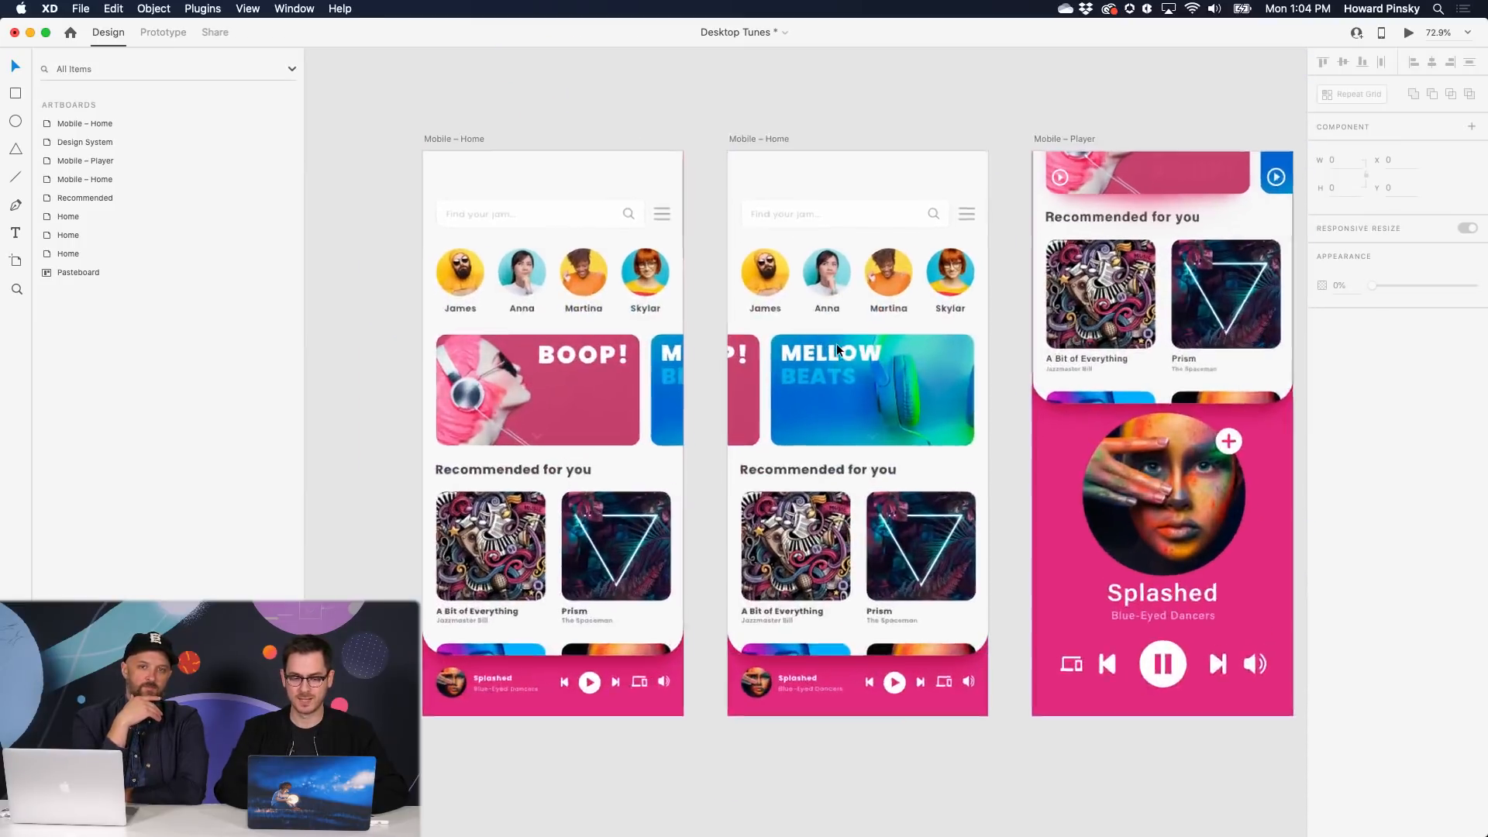
{"action": "scroll", "coordinate": [789, 364], "scroll_direction": "left", "scroll_amount": 2}
{"action": "scroll", "coordinate": [789, 364], "scroll_direction": "down", "scroll_amount": 1}
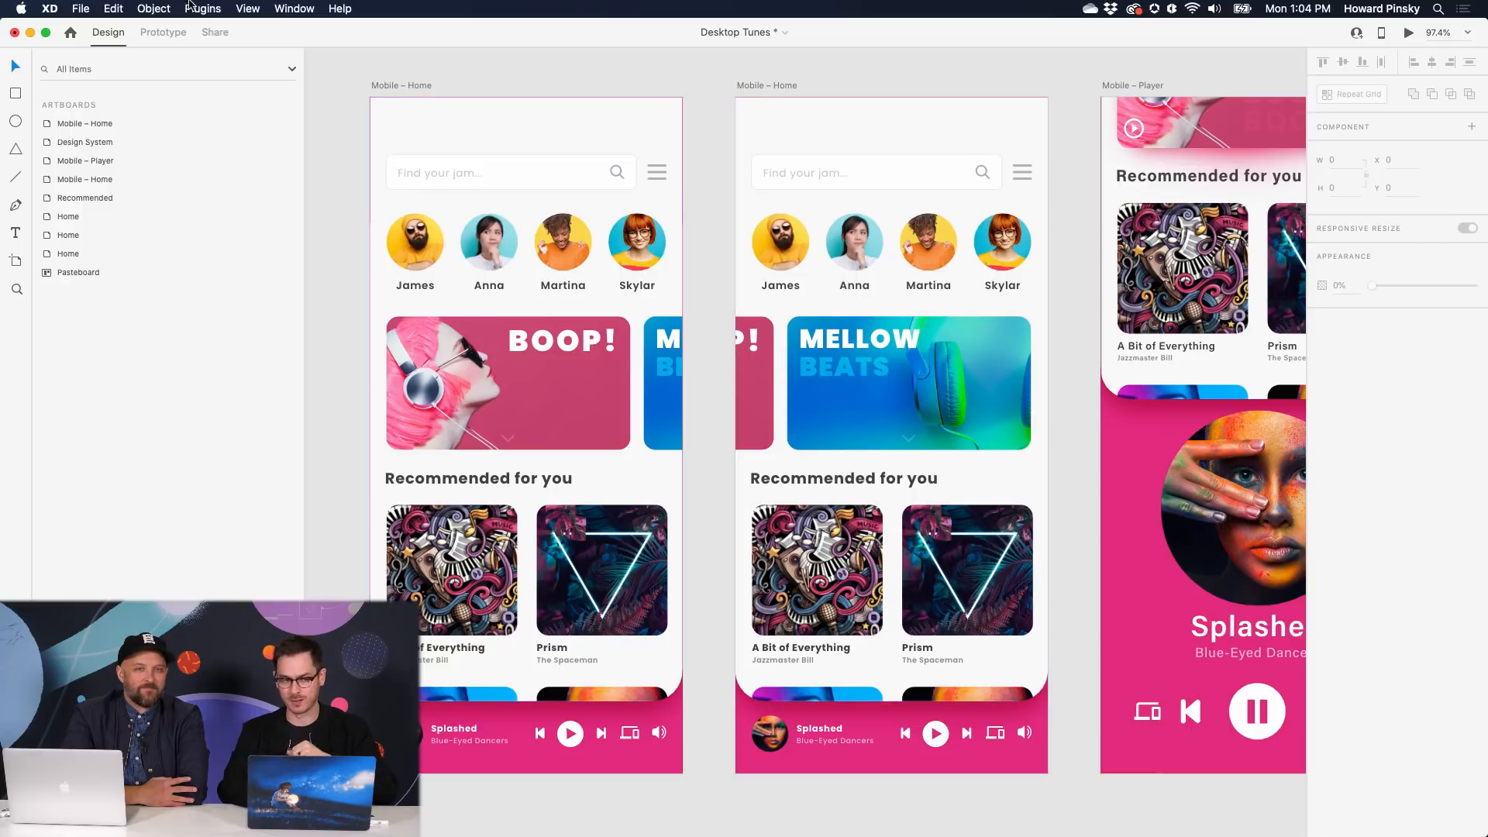
- Wire the BOOP! card to the second Mobile – Home artboard with a Drag trigger and Auto-Animate
{"action": "left_click", "coordinate": [153, 34]}
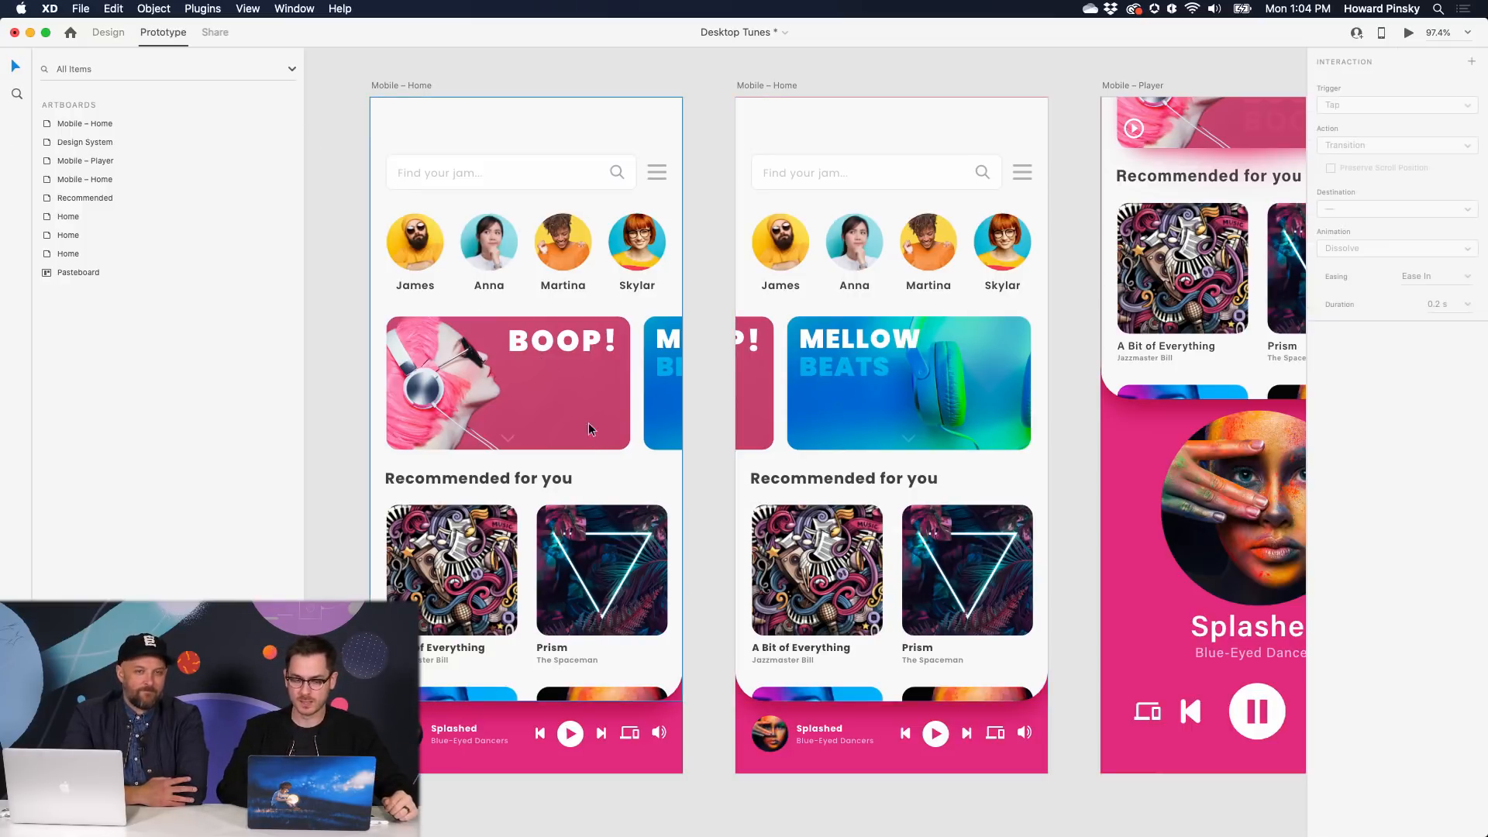
{"action": "left_click", "coordinate": [580, 402]}
{"action": "left_click", "coordinate": [579, 403]}
{"action": "left_click_drag", "start_coordinate": [632, 382], "coordinate": [814, 278]}
{"action": "left_click", "coordinate": [1358, 200]}
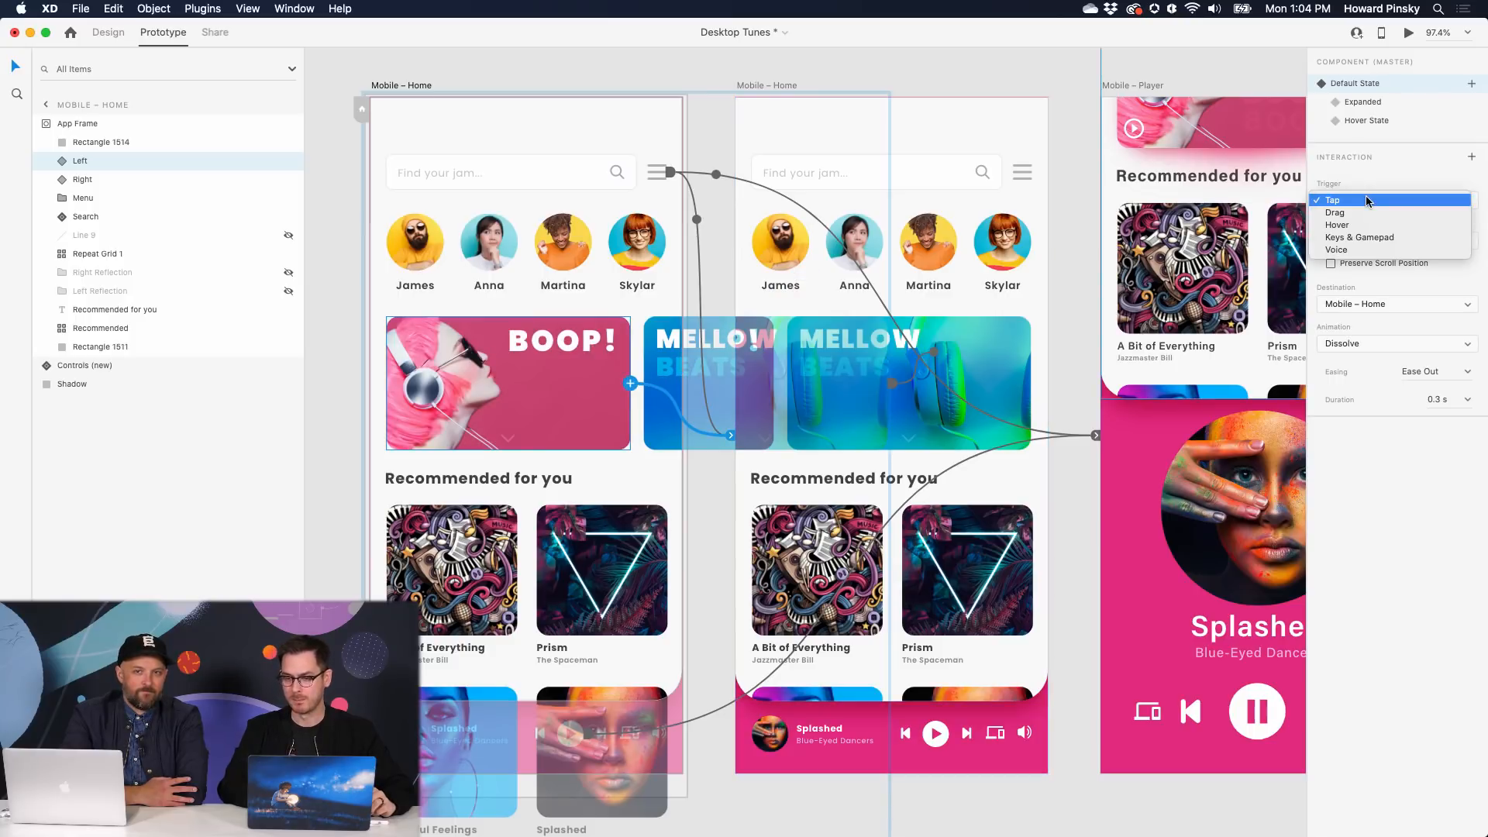
{"action": "left_click", "coordinate": [1363, 213]}
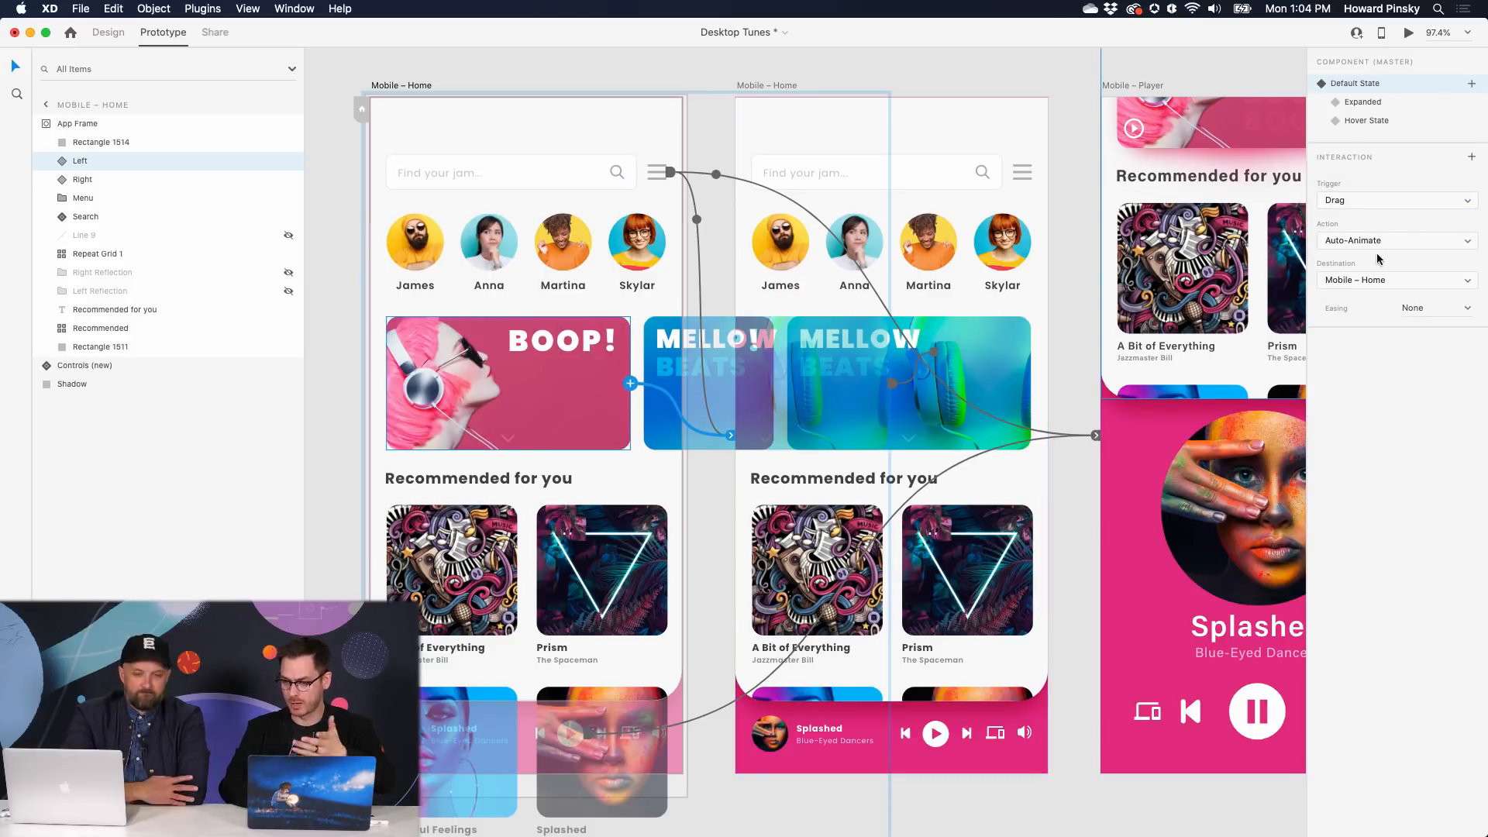
- Inspect the MELLOW BEATS card on the second artboard, then open a live preview centred on the canvas
{"action": "left_click", "coordinate": [980, 381]}
{"action": "double_click", "coordinate": [1006, 385]}
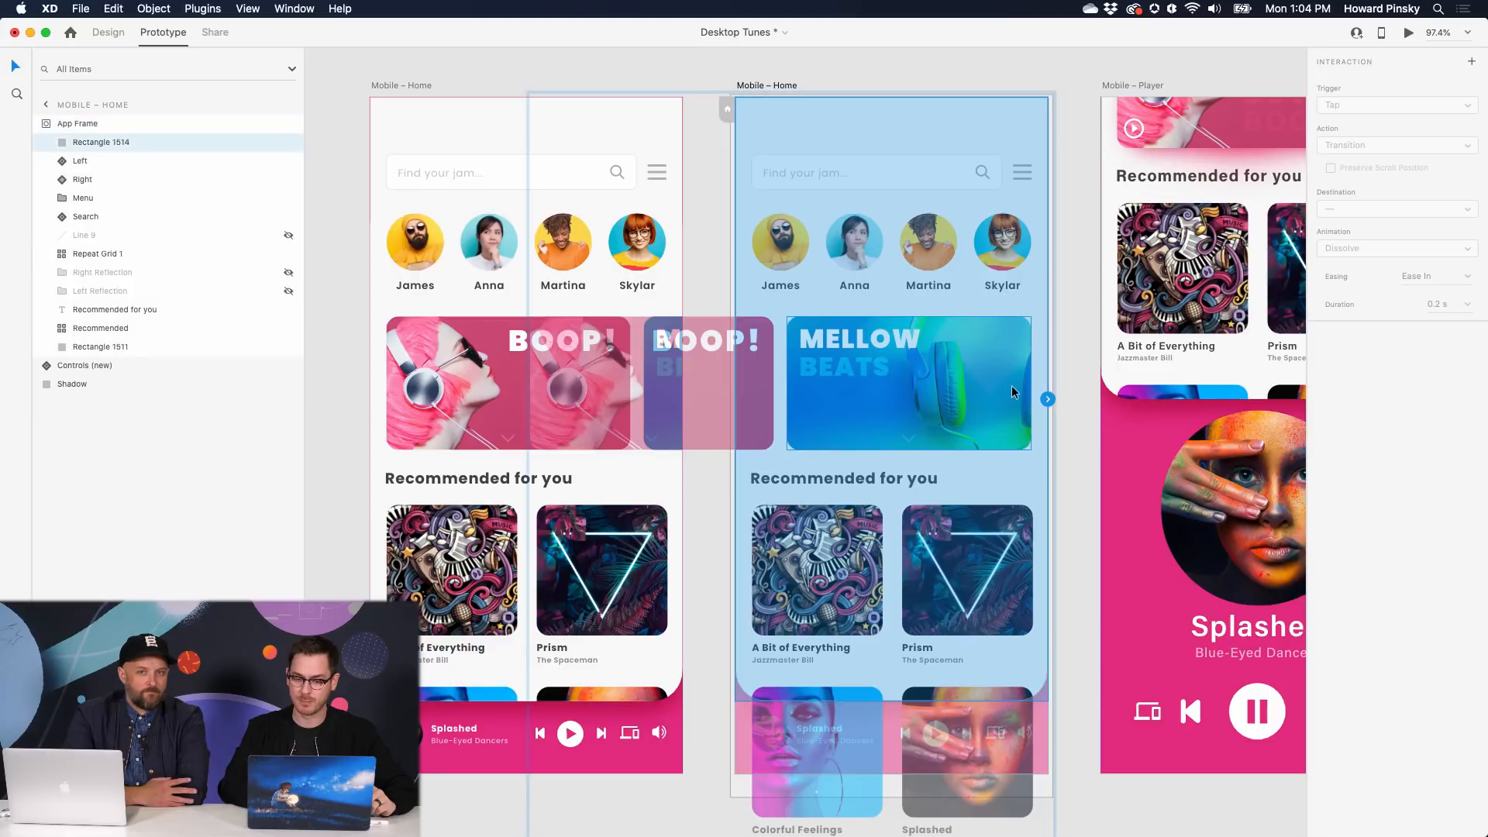
{"action": "key", "text": "Escape"}
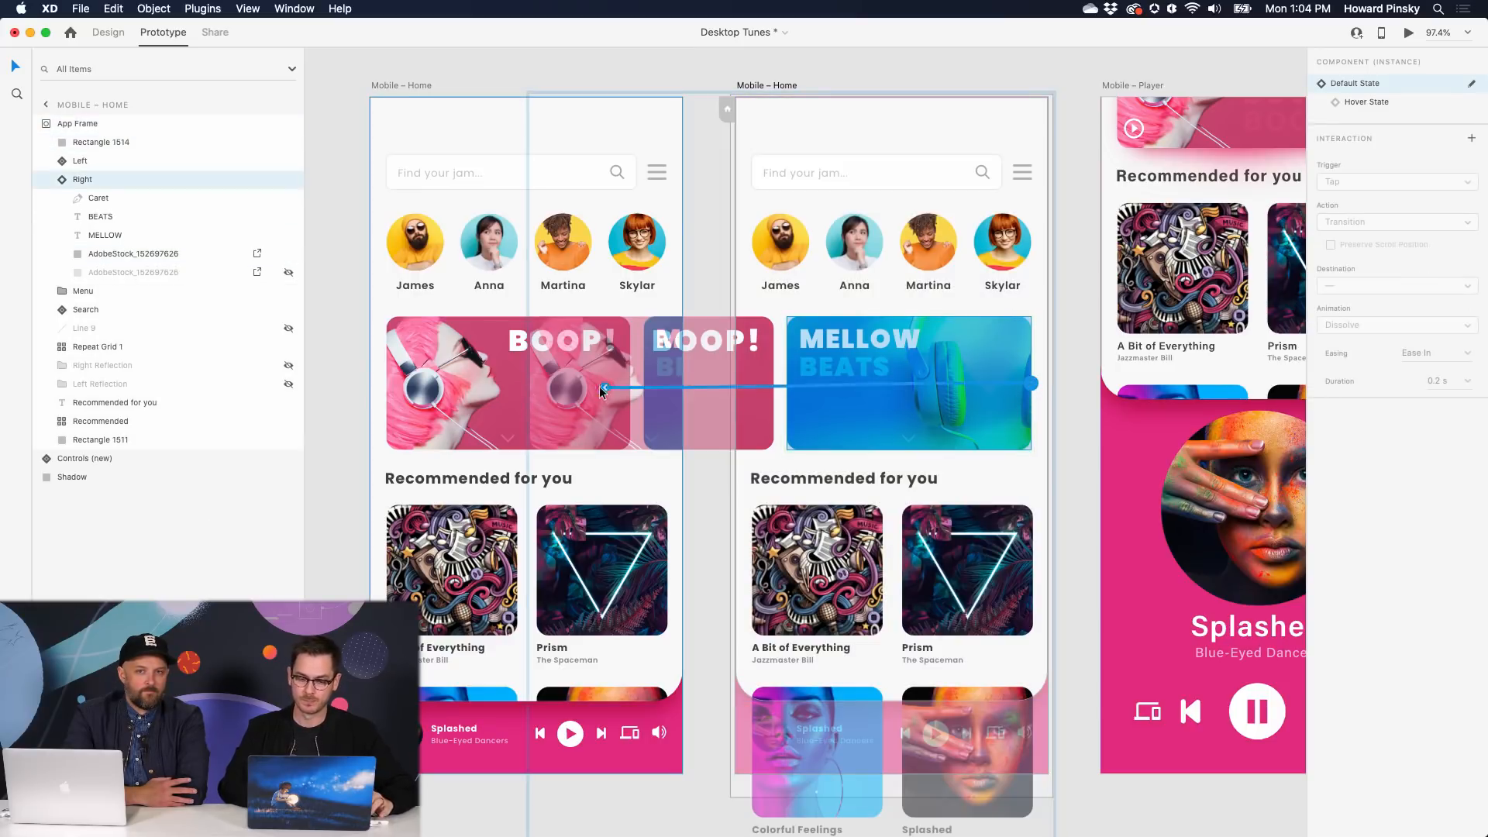
{"action": "key", "text": "Escape"}
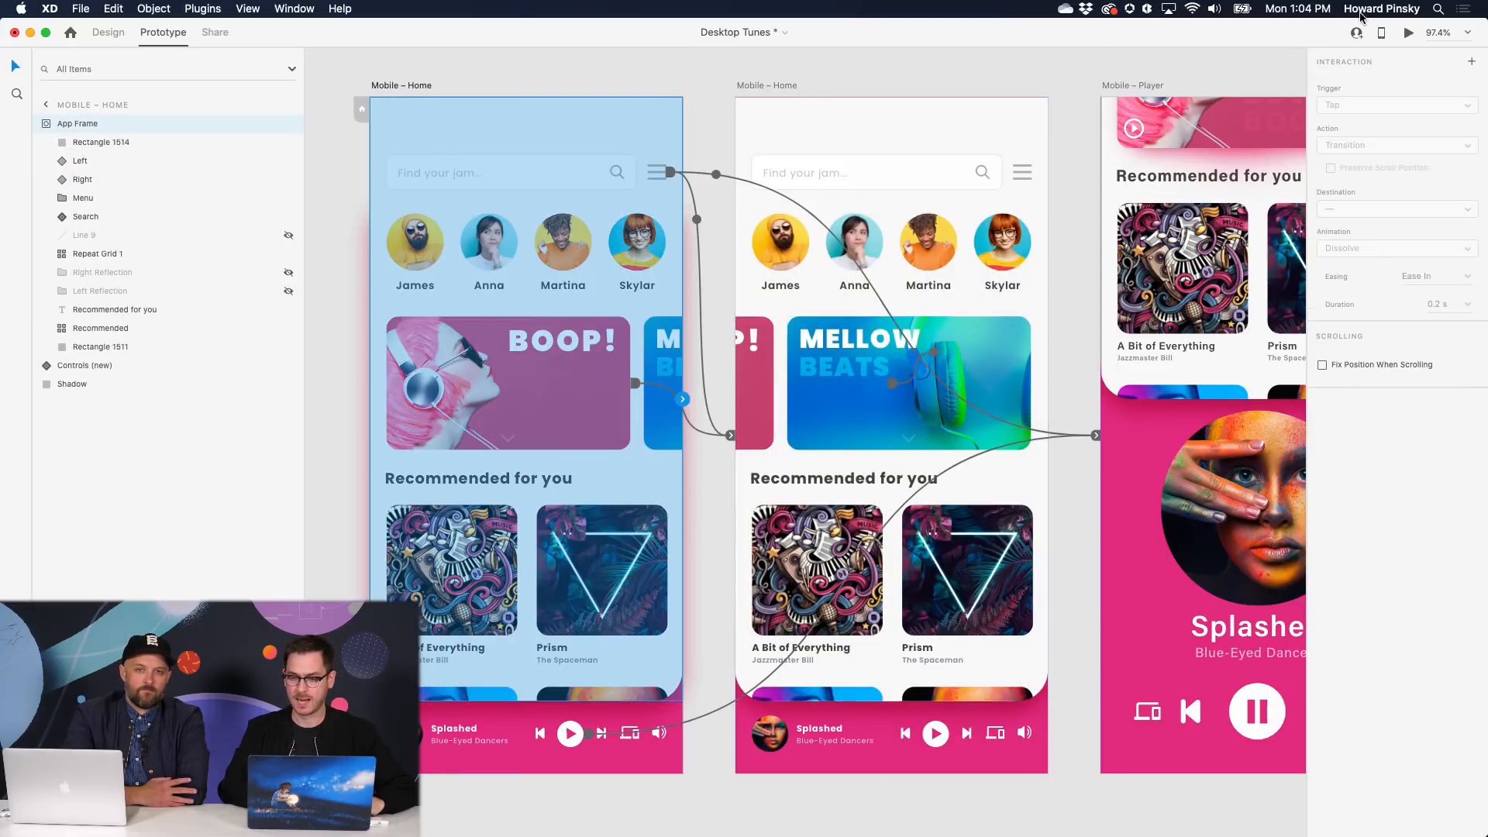
{"action": "left_click", "coordinate": [1407, 36]}
{"action": "left_click_drag", "start_coordinate": [194, 132], "coordinate": [888, 56]}
- Swipe the carousel between the BOOP! and MELLOW BEATS cards in the preview, then close it
{"action": "scroll", "coordinate": [938, 382], "scroll_direction": "right", "scroll_amount": 3}
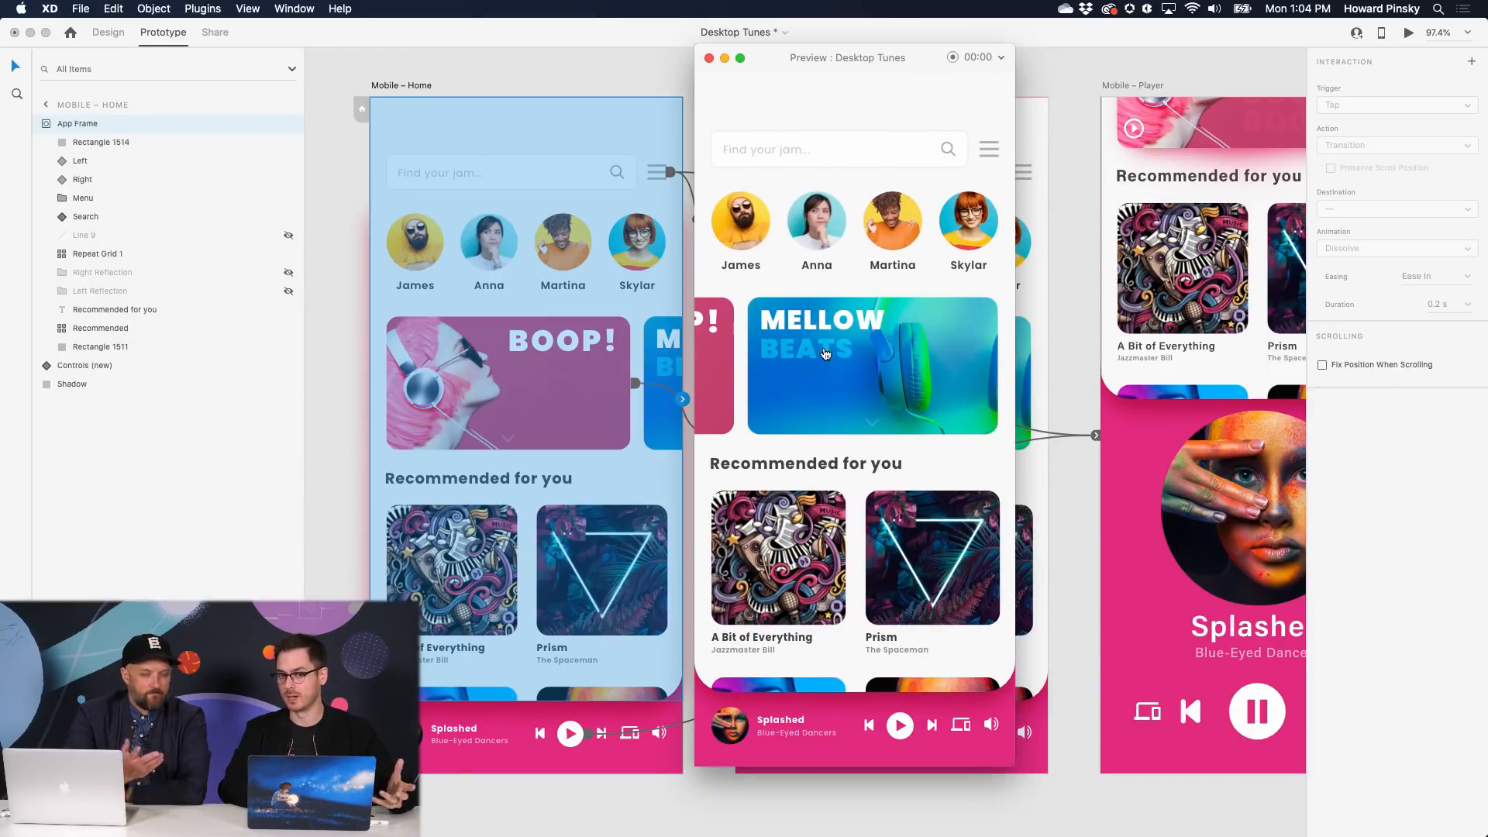
{"action": "scroll", "coordinate": [896, 369], "scroll_direction": "left", "scroll_amount": 3}
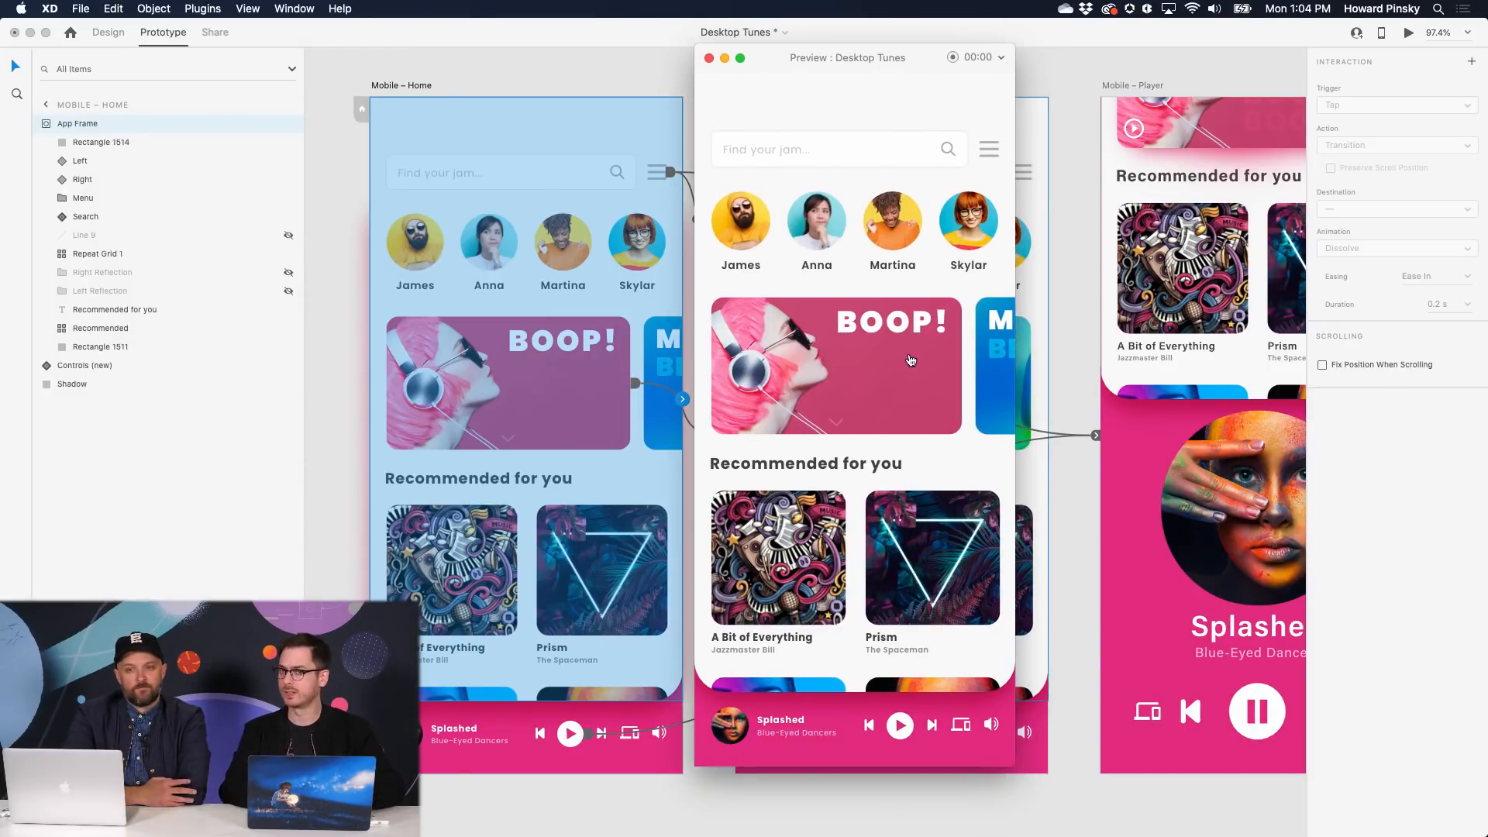
{"action": "key", "text": "super+w"}
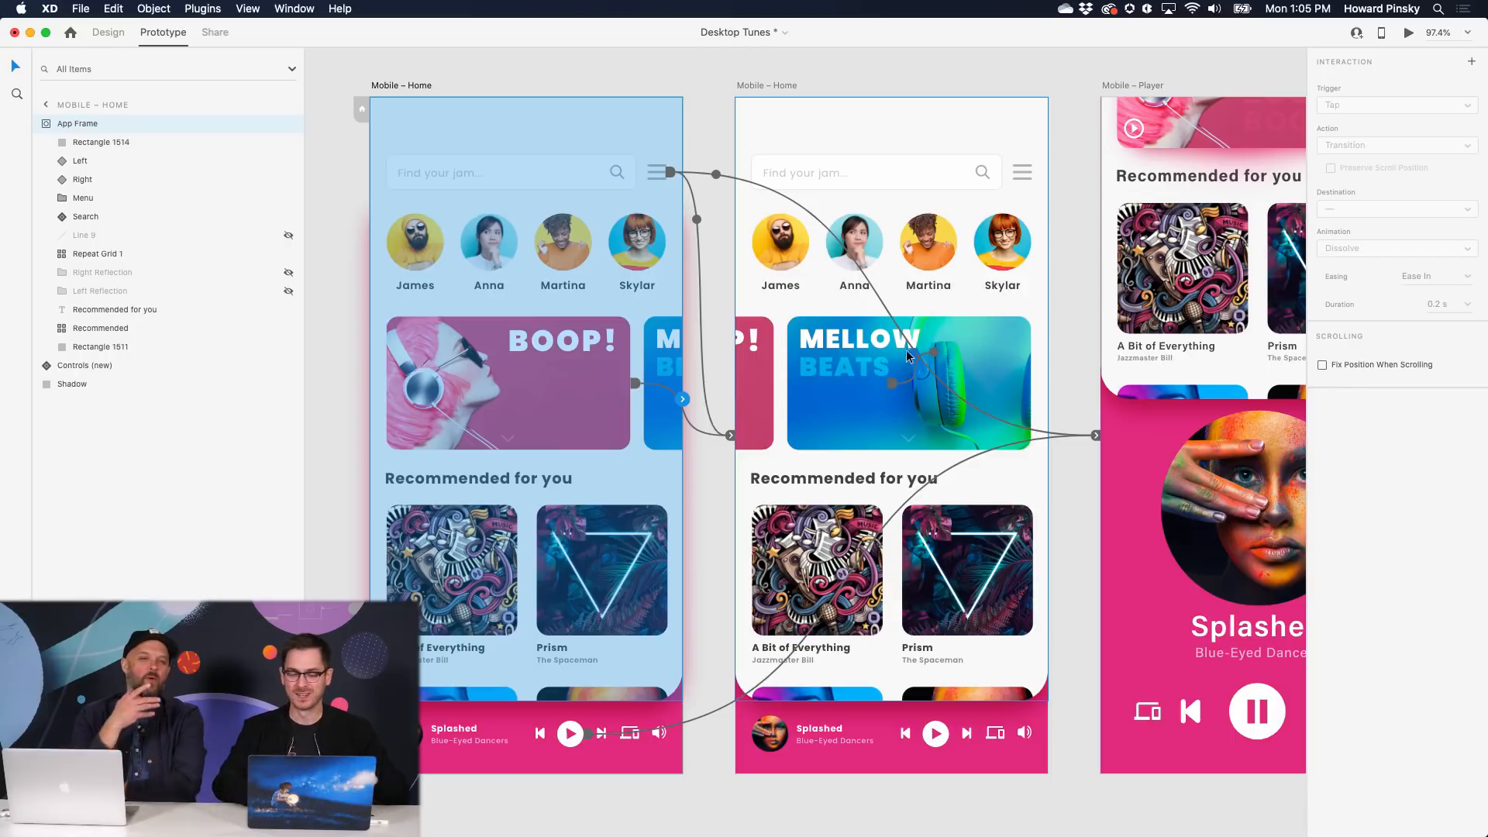
- Add a second Hover, Auto-Animate 0.3 s interaction to the BOOP! card, then zoom in on it
{"action": "left_click", "coordinate": [482, 383]}
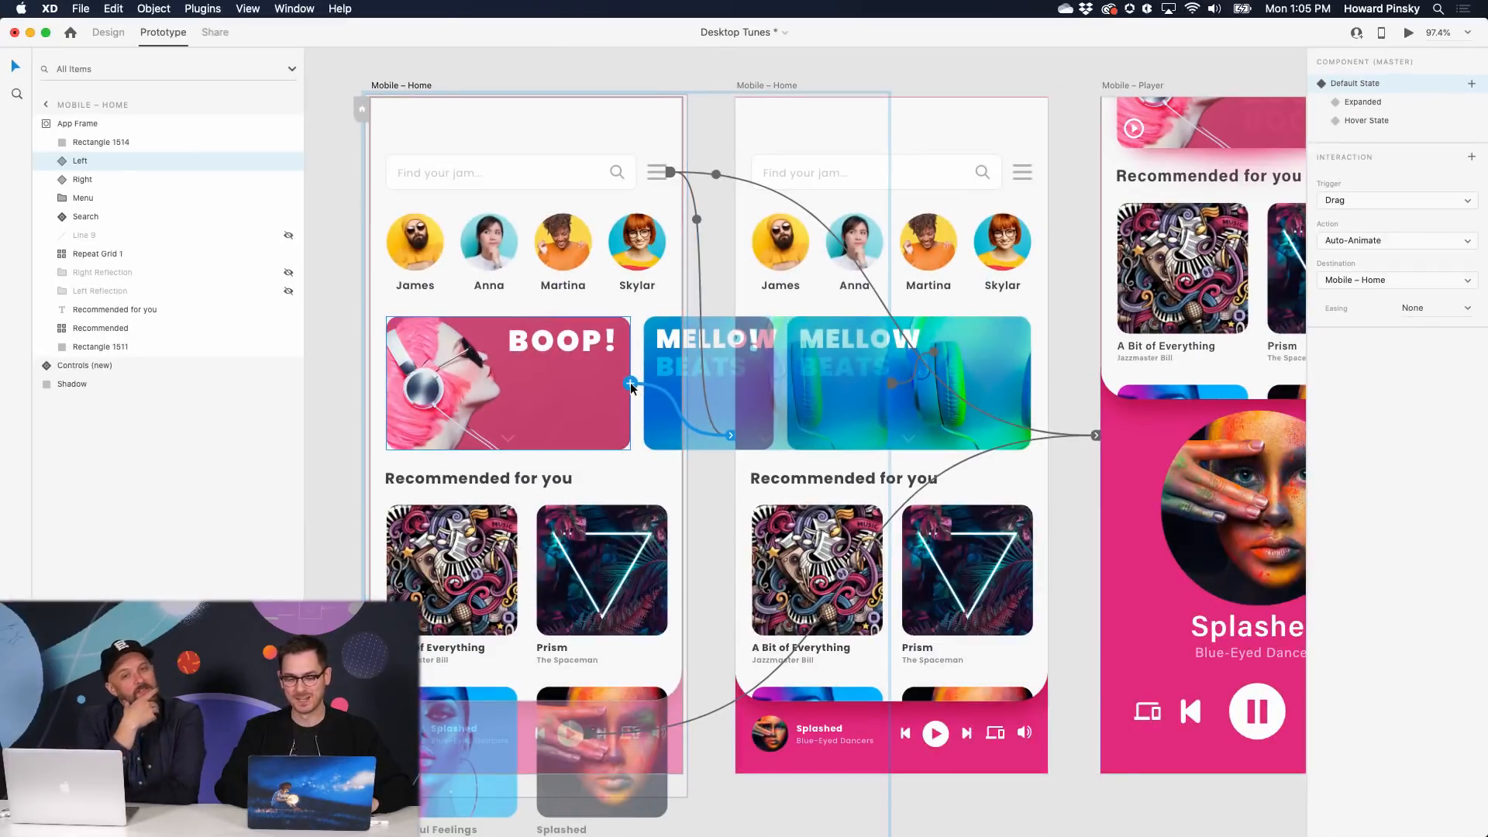
{"action": "mouse_move", "coordinate": [631, 383]}
{"action": "left_mouse_down"}
{"action": "mouse_move", "coordinate": [853, 326]}
{"action": "mouse_move", "coordinate": [1132, 285]}
{"action": "mouse_move", "coordinate": [632, 385]}
{"action": "left_mouse_up"}
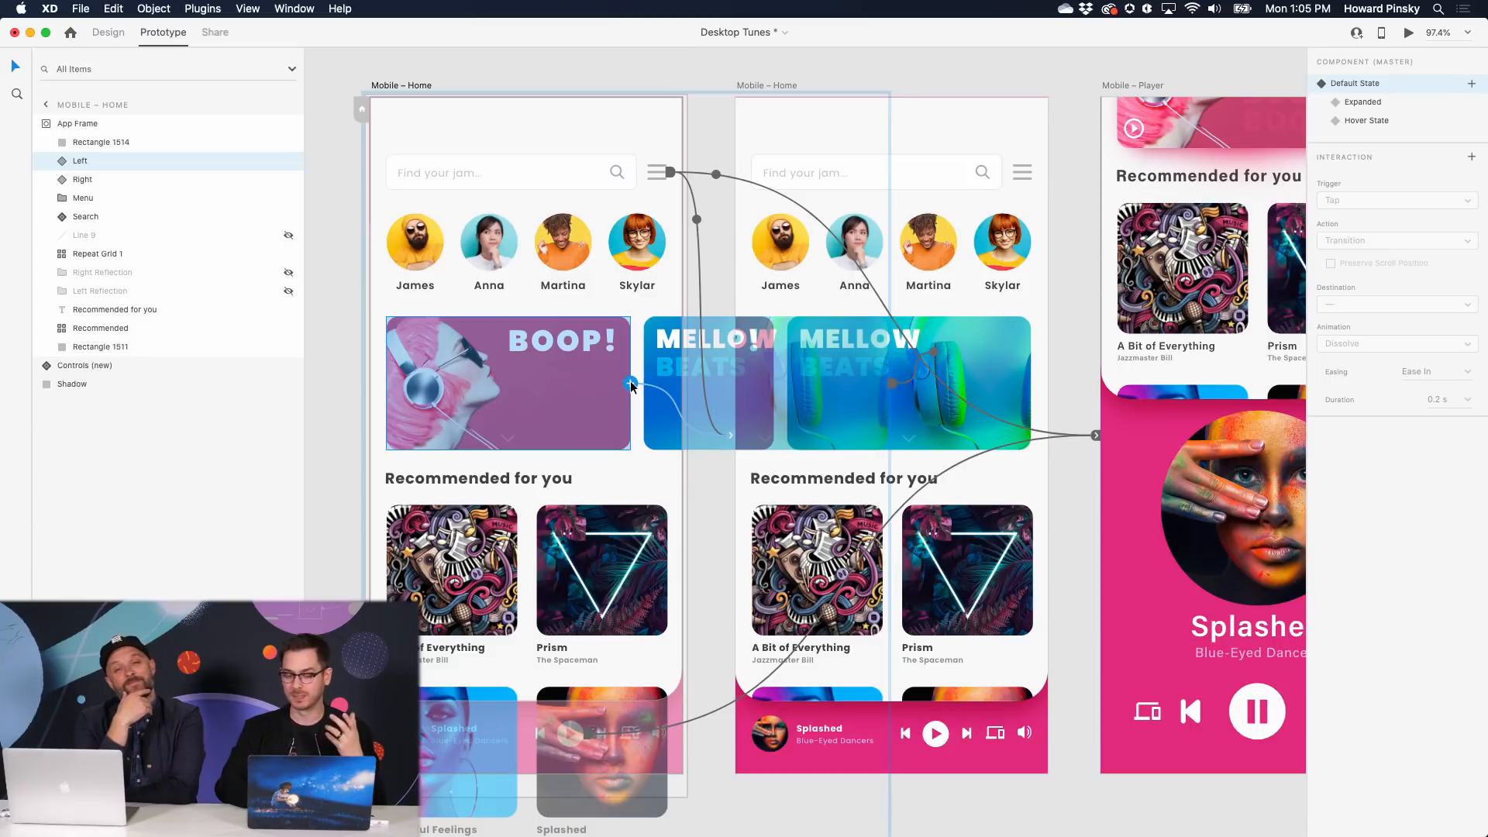
{"action": "left_click", "coordinate": [631, 385]}
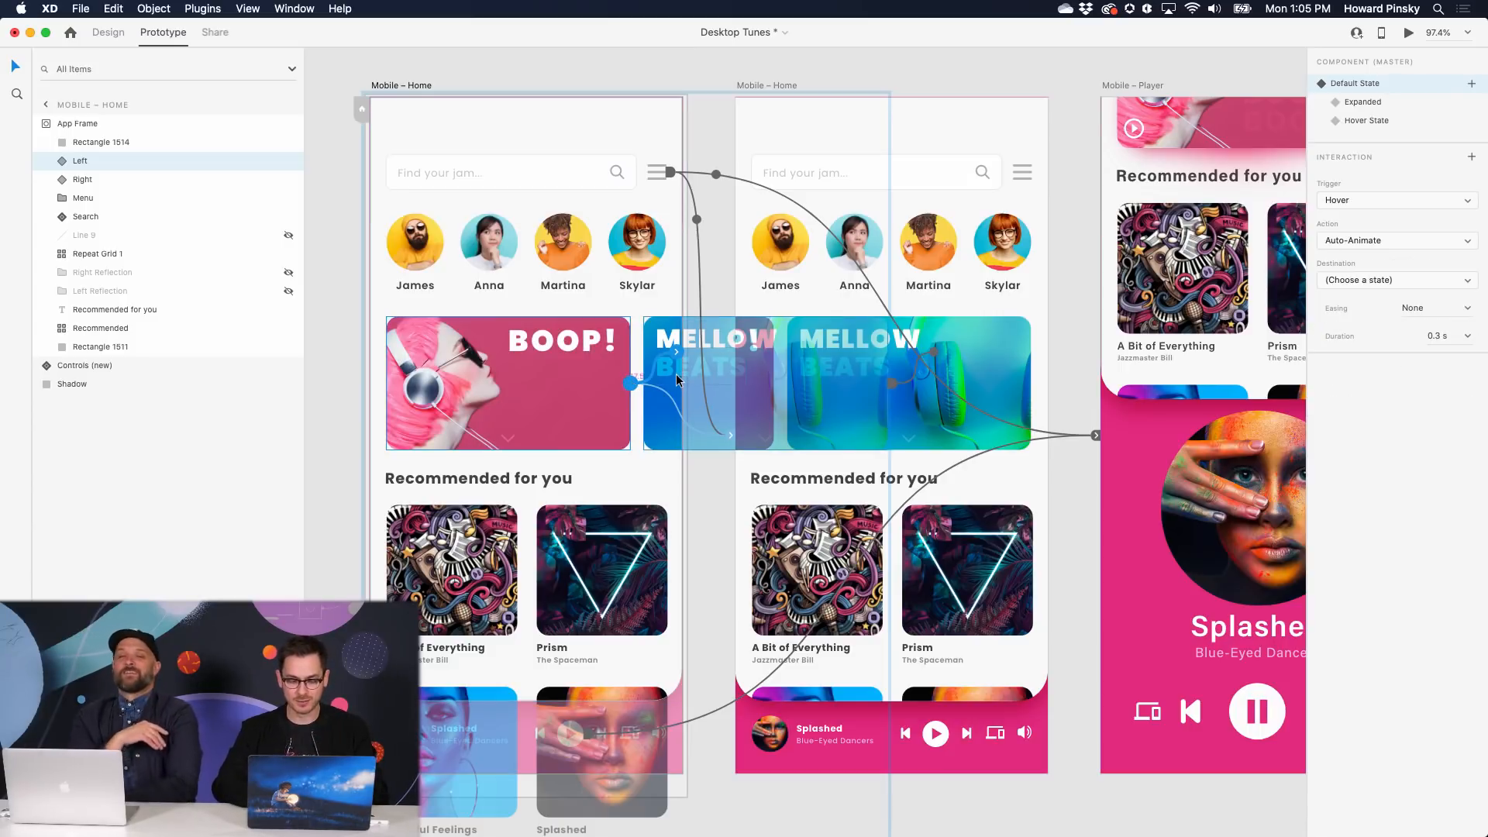
{"action": "scroll", "coordinate": [676, 380], "scroll_direction": "up", "scroll_amount": 10}
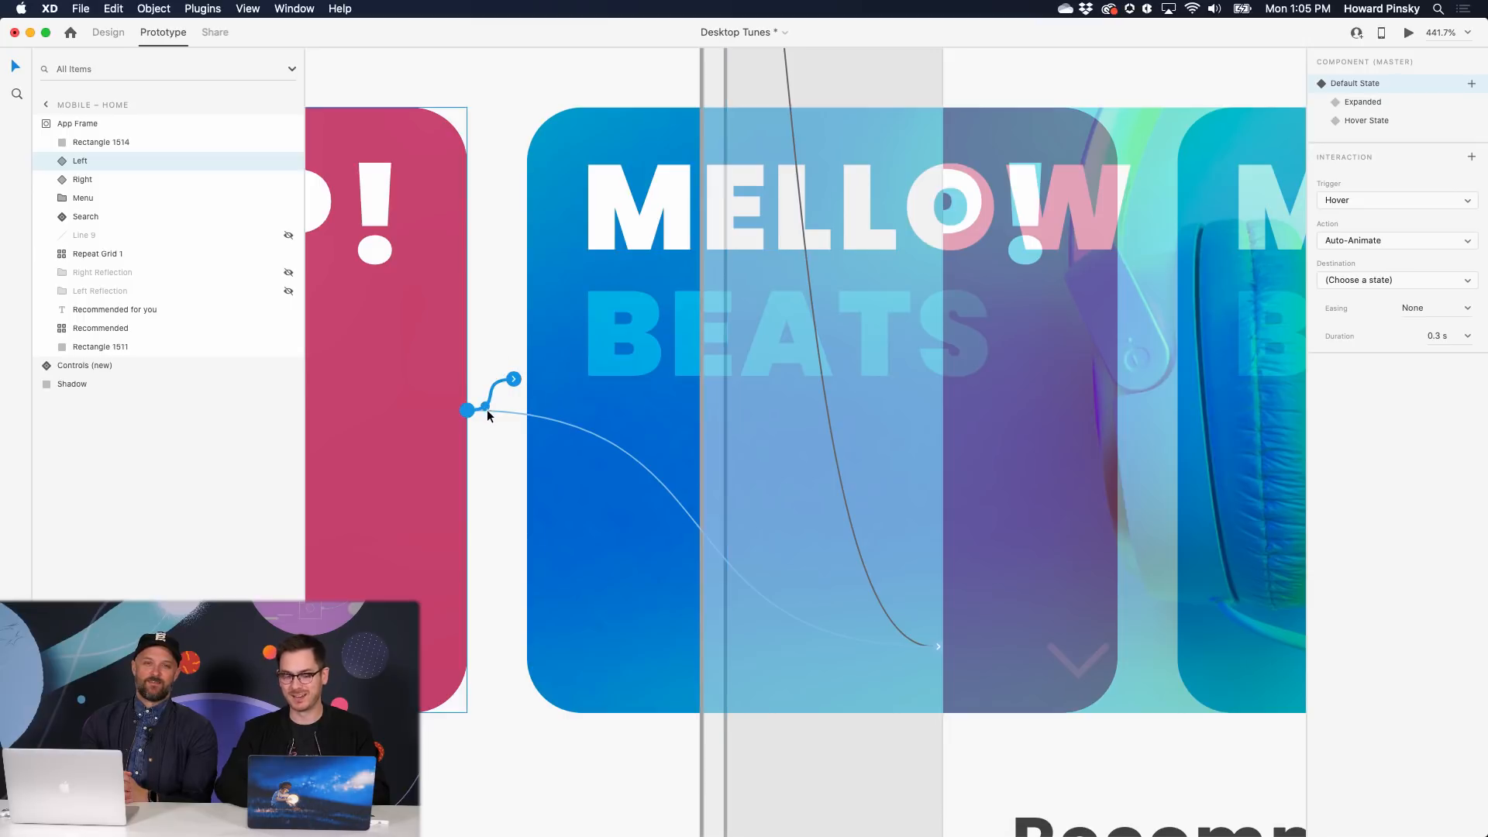
{"action": "scroll", "coordinate": [468, 393], "scroll_direction": "down", "scroll_amount": 10}
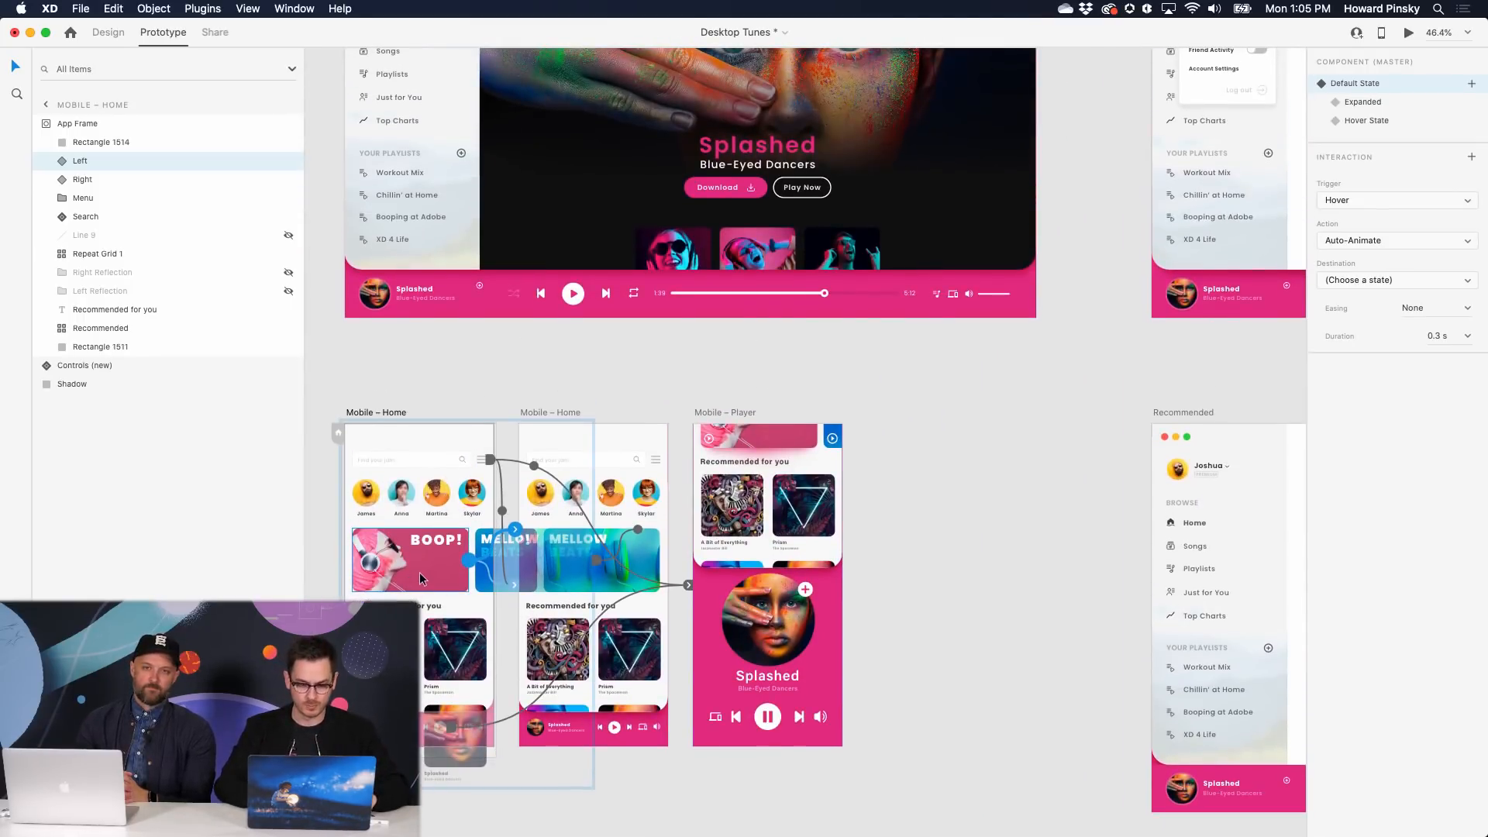
{"action": "scroll", "coordinate": [420, 574], "scroll_direction": "up", "scroll_amount": 10}
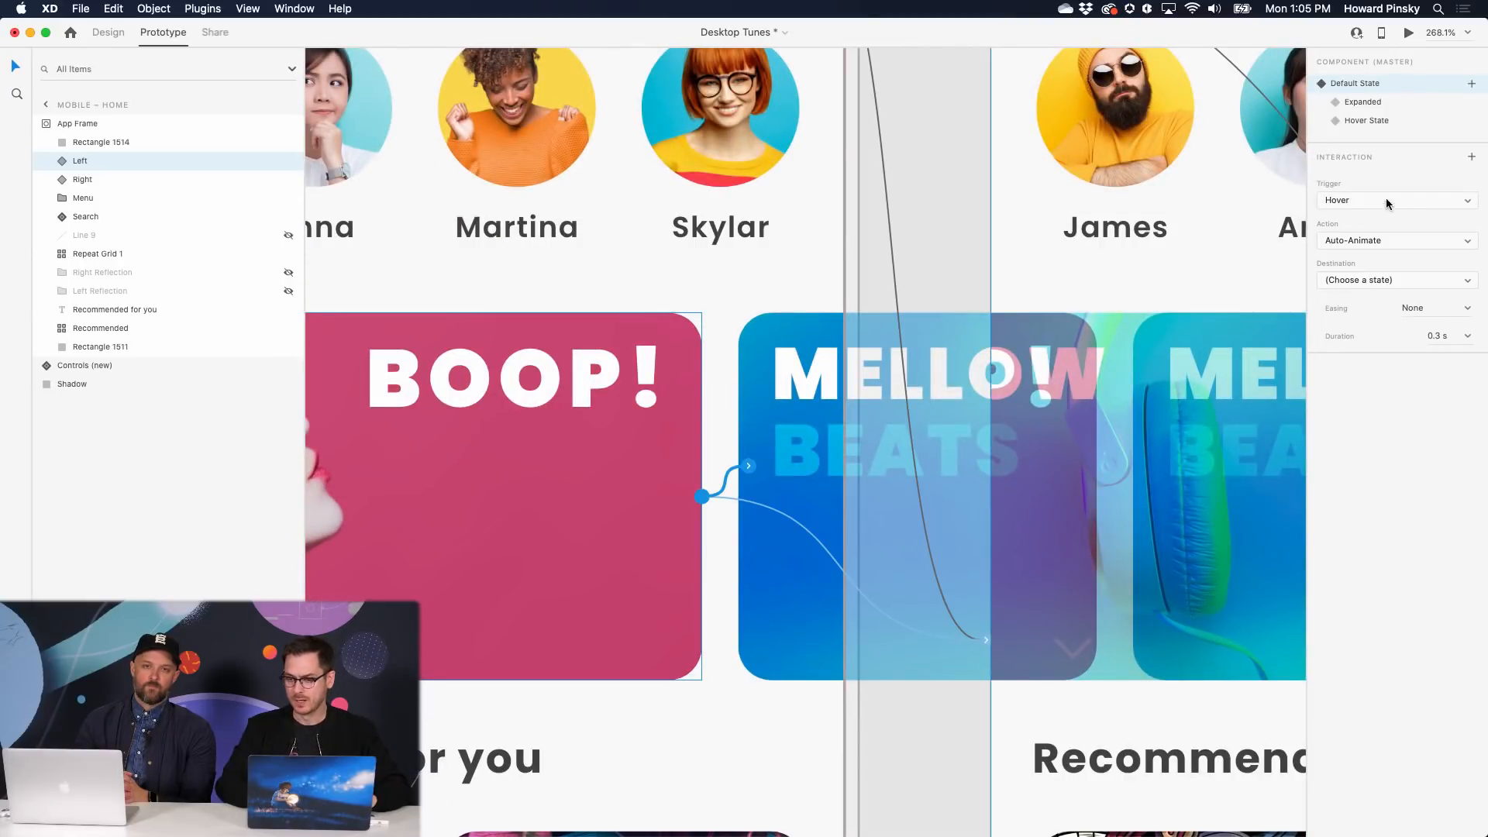
- Make the interaction Tap to Expanded with Ease In-Out over 0.4 s, then preview it
{"action": "left_click", "coordinate": [1454, 201]}
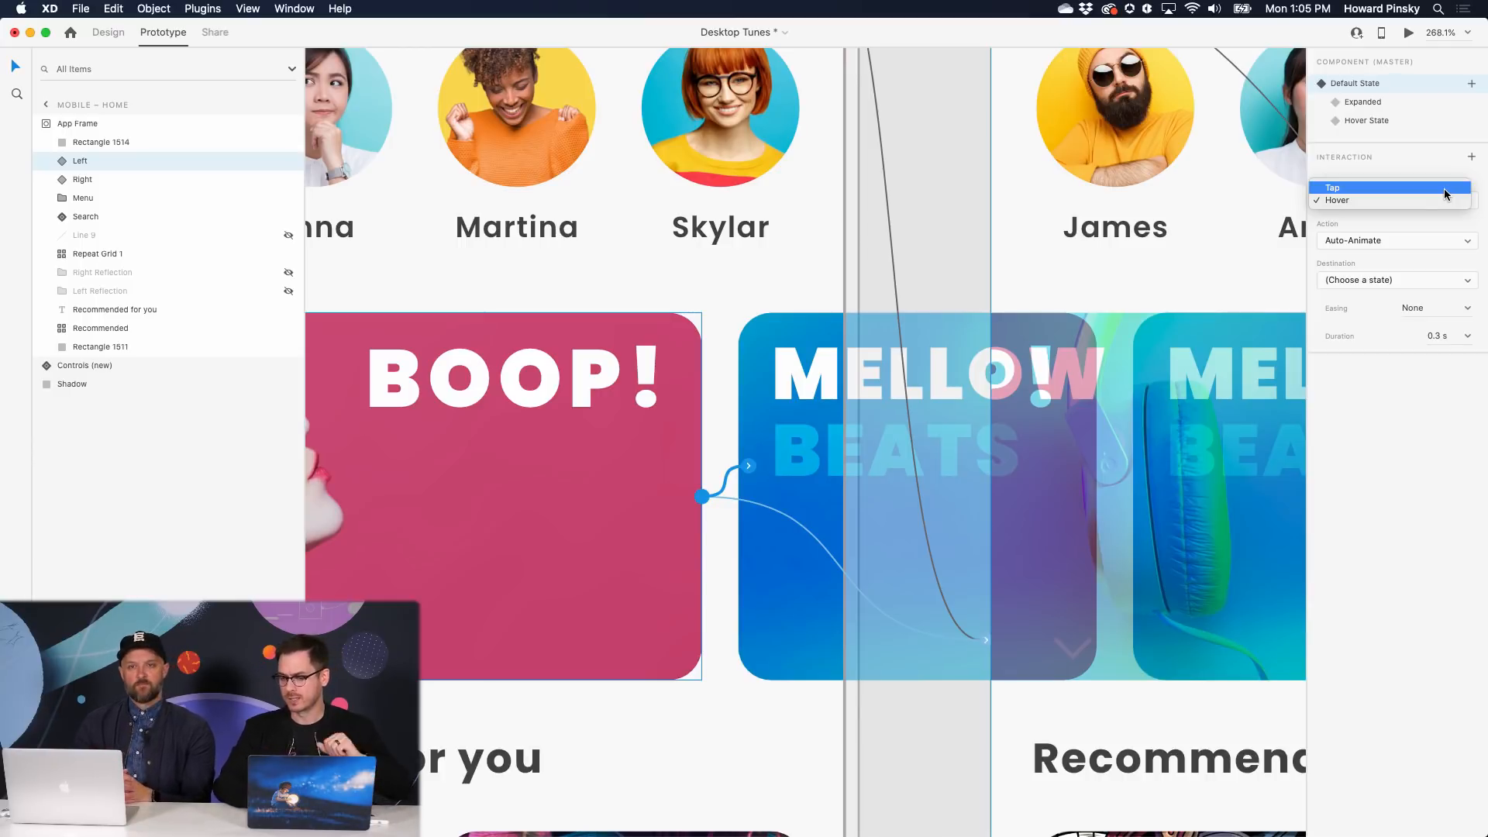
{"action": "left_click", "coordinate": [1446, 188]}
{"action": "left_click", "coordinate": [1440, 281]}
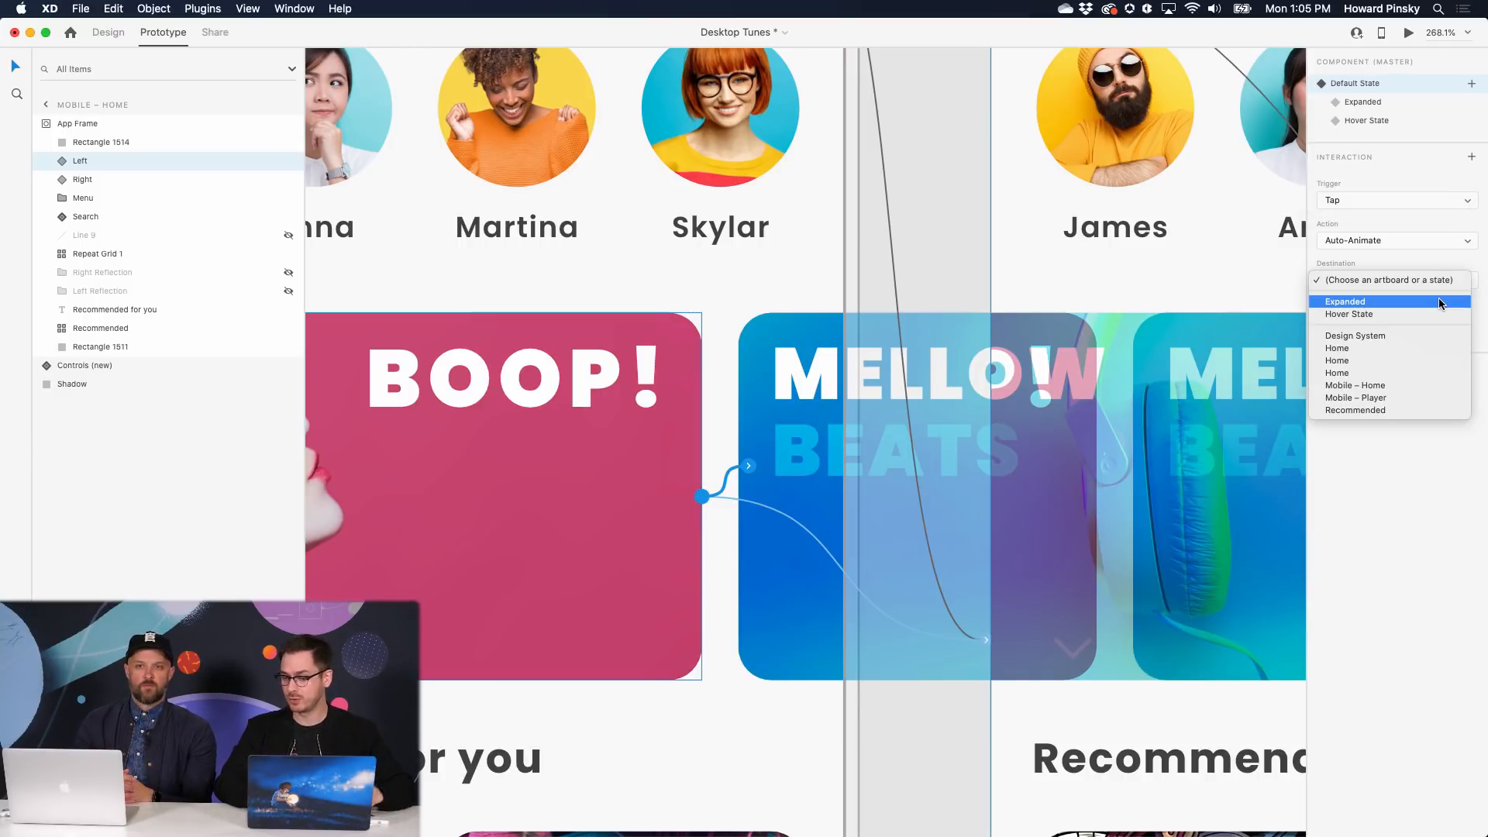
{"action": "left_click", "coordinate": [1439, 301]}
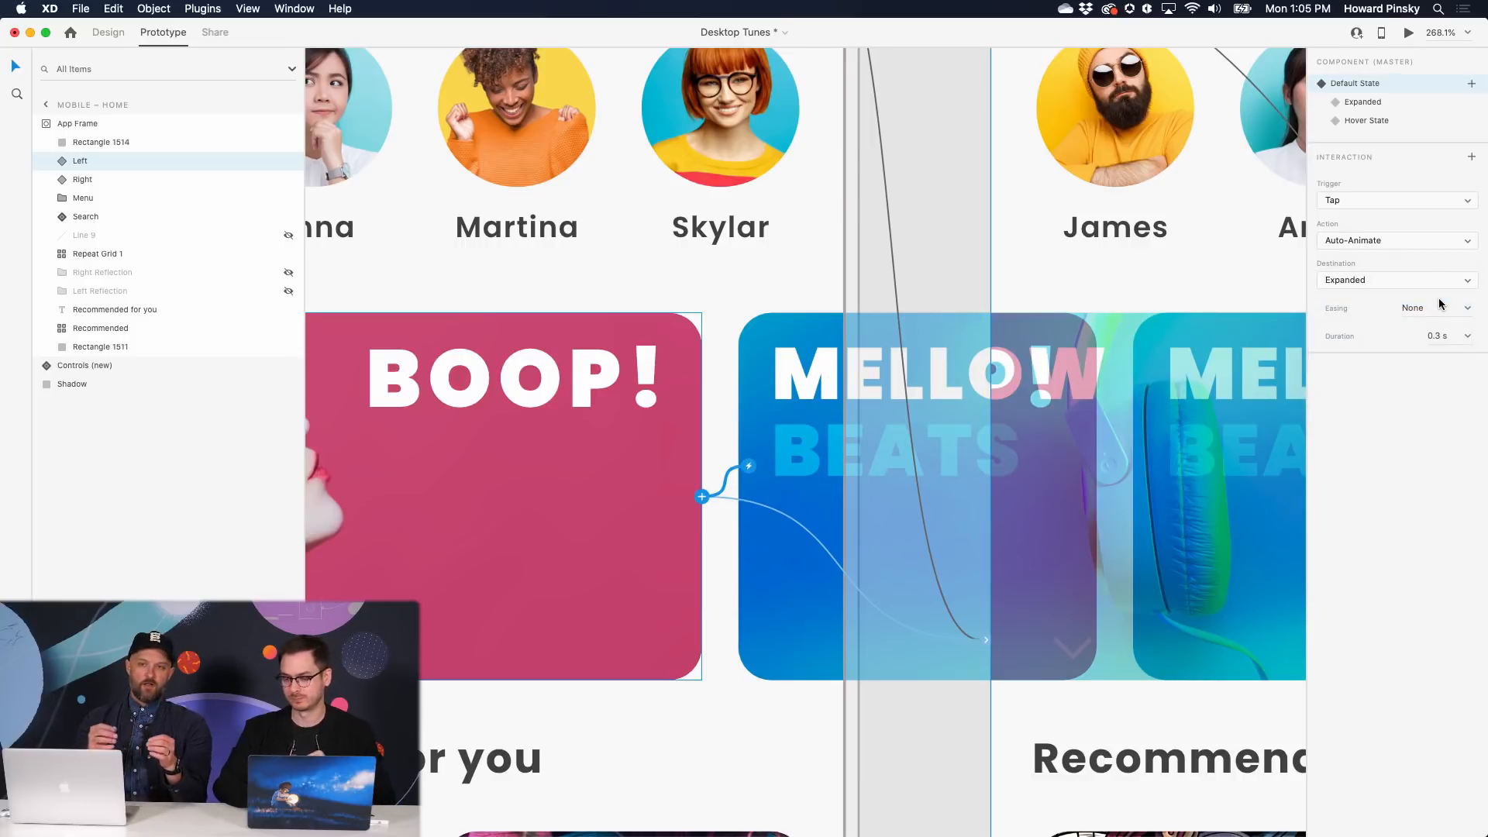
{"action": "left_click", "coordinate": [1469, 312]}
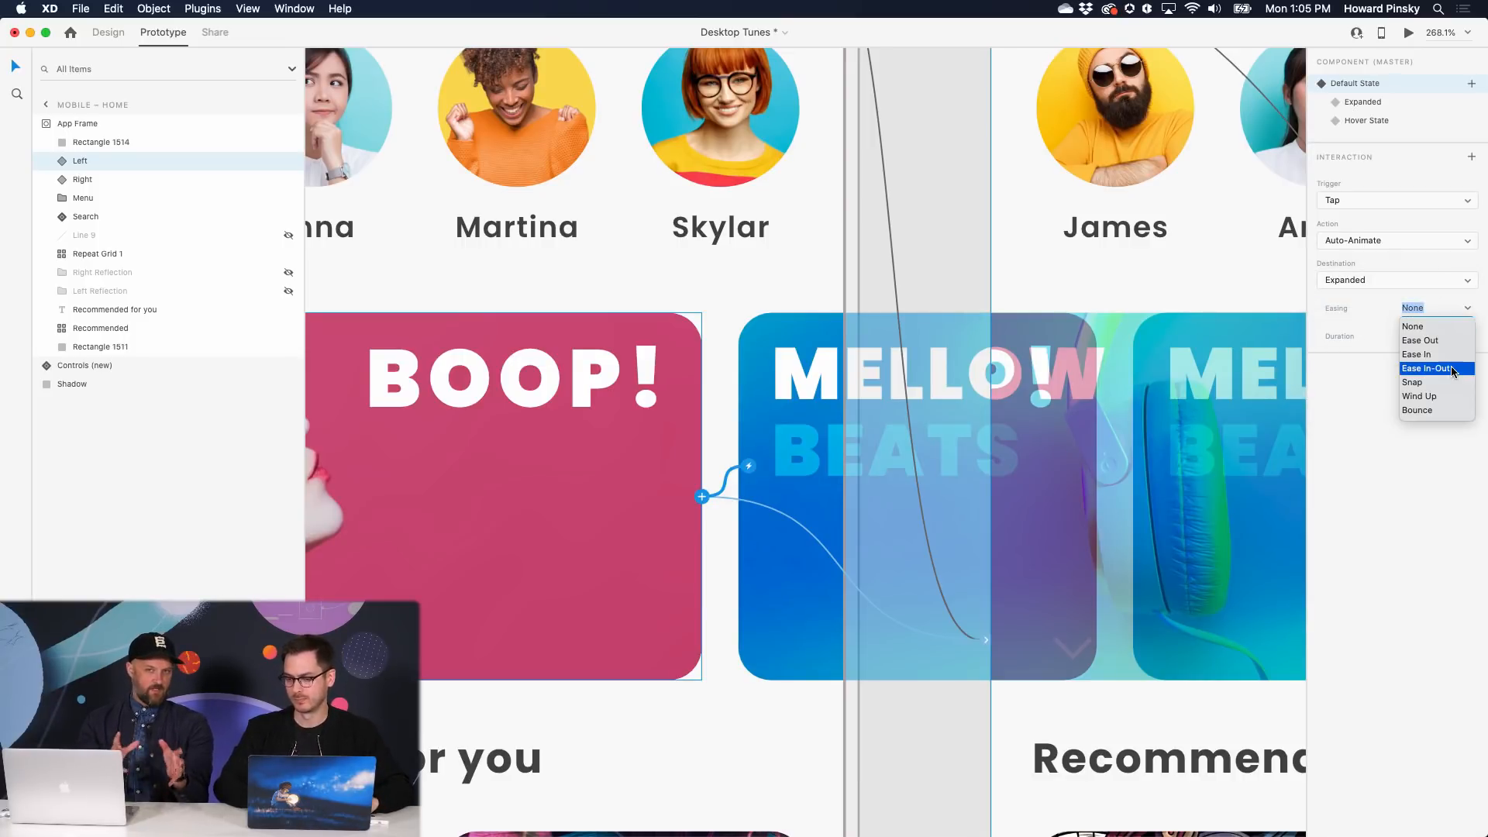
{"action": "left_click", "coordinate": [1456, 369]}
{"action": "left_click", "coordinate": [1467, 338]}
{"action": "left_click", "coordinate": [1451, 371]}
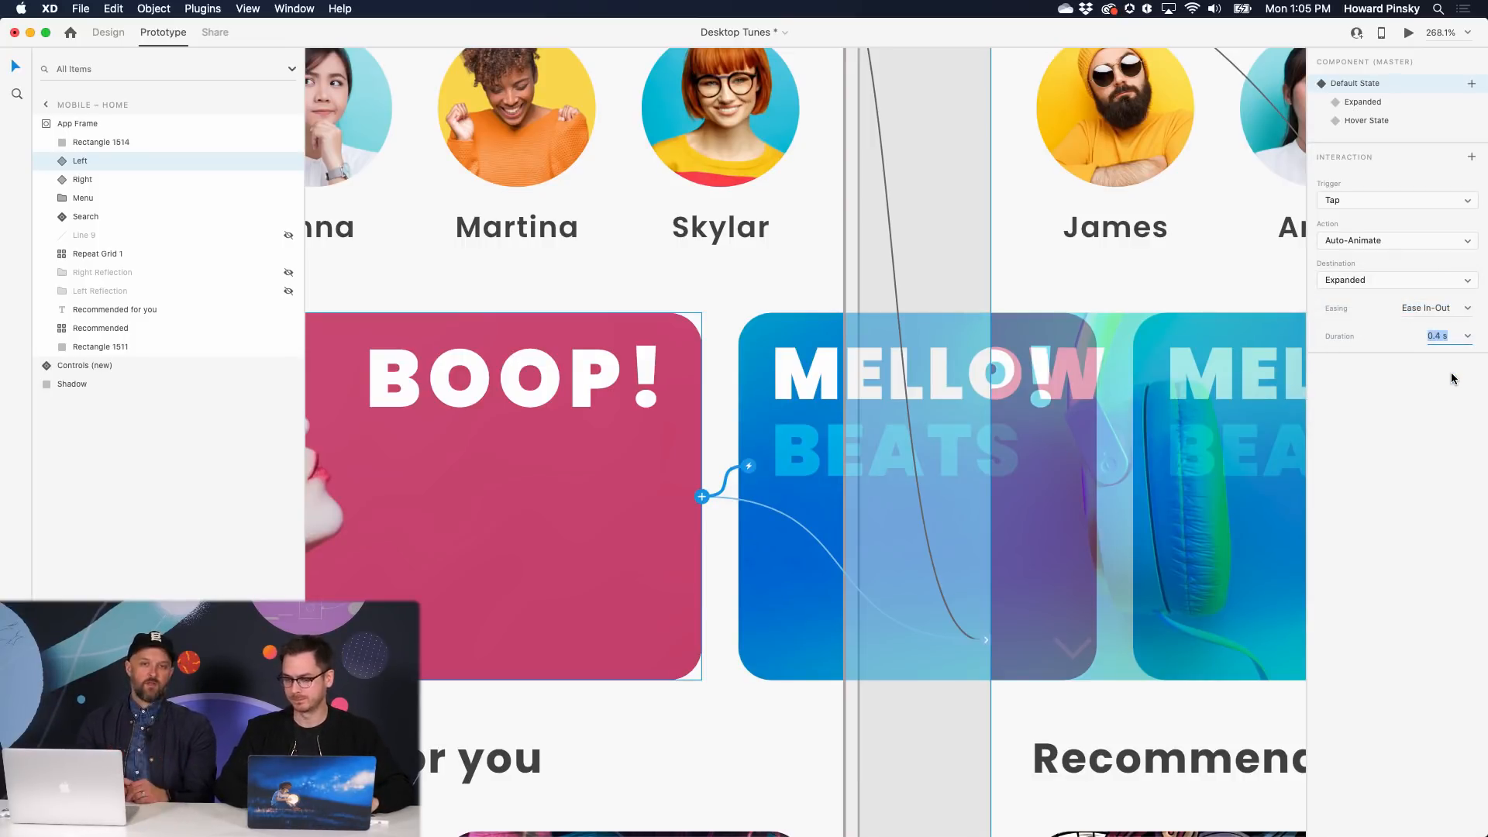
{"action": "key", "text": "super+Return"}
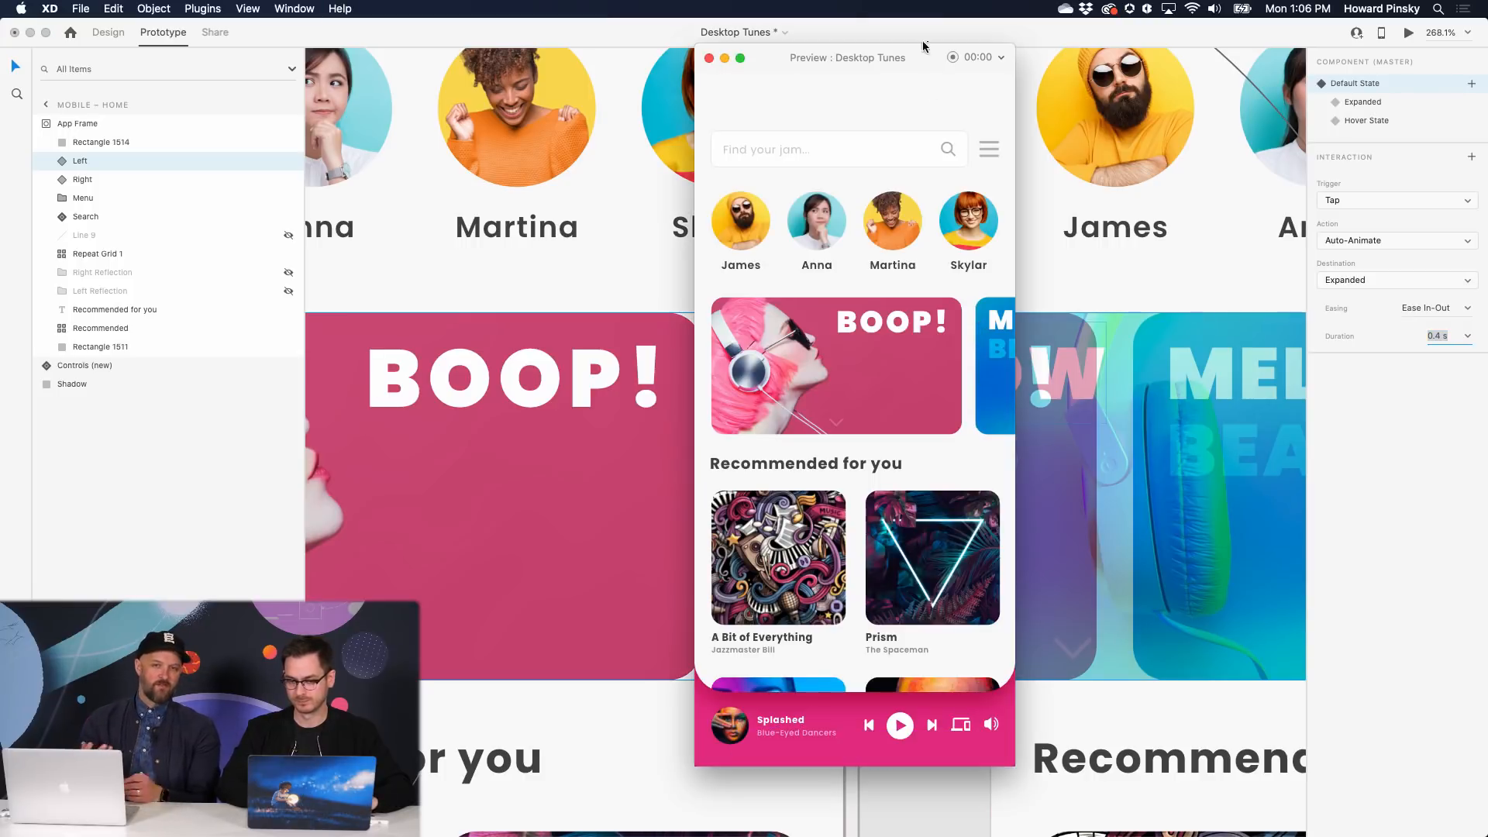
- Swipe the preview carousel and tap BOOP! to see 'In a booping mood?', then close Preview
{"action": "left_click_drag", "start_coordinate": [937, 363], "coordinate": [779, 371]}
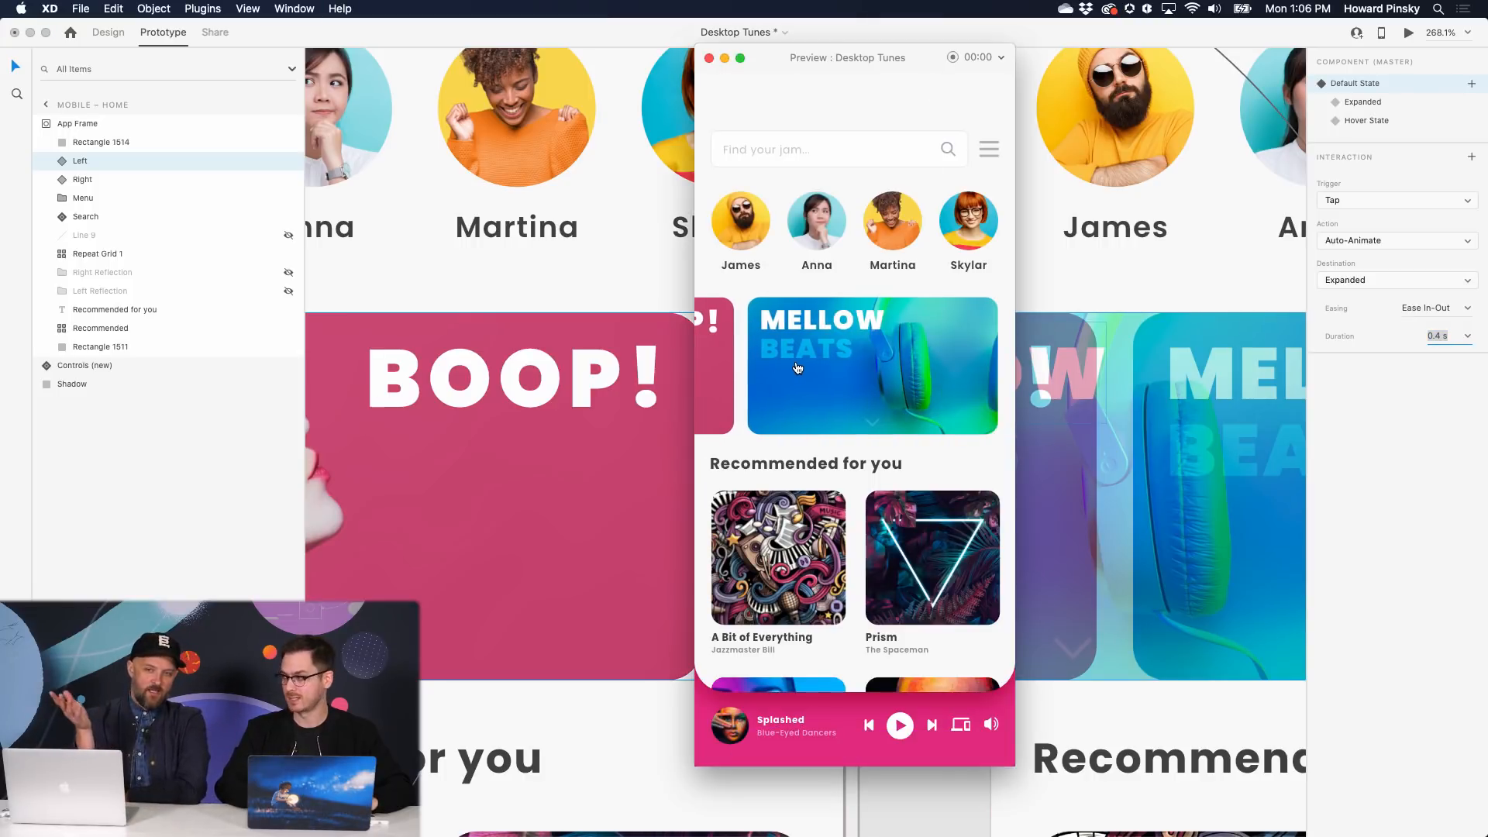
{"action": "left_click", "coordinate": [792, 364]}
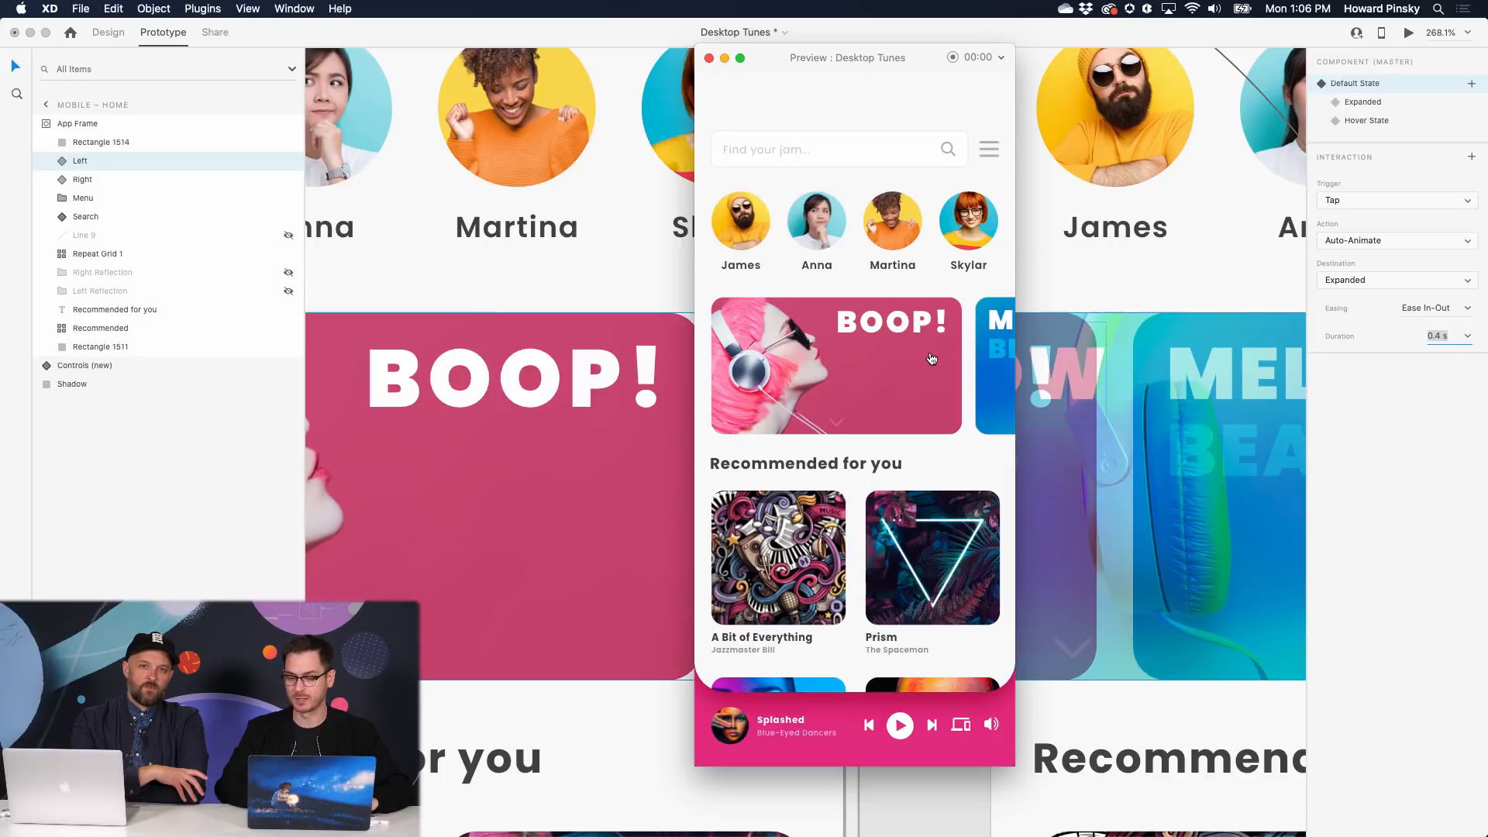
{"action": "left_click", "coordinate": [927, 359]}
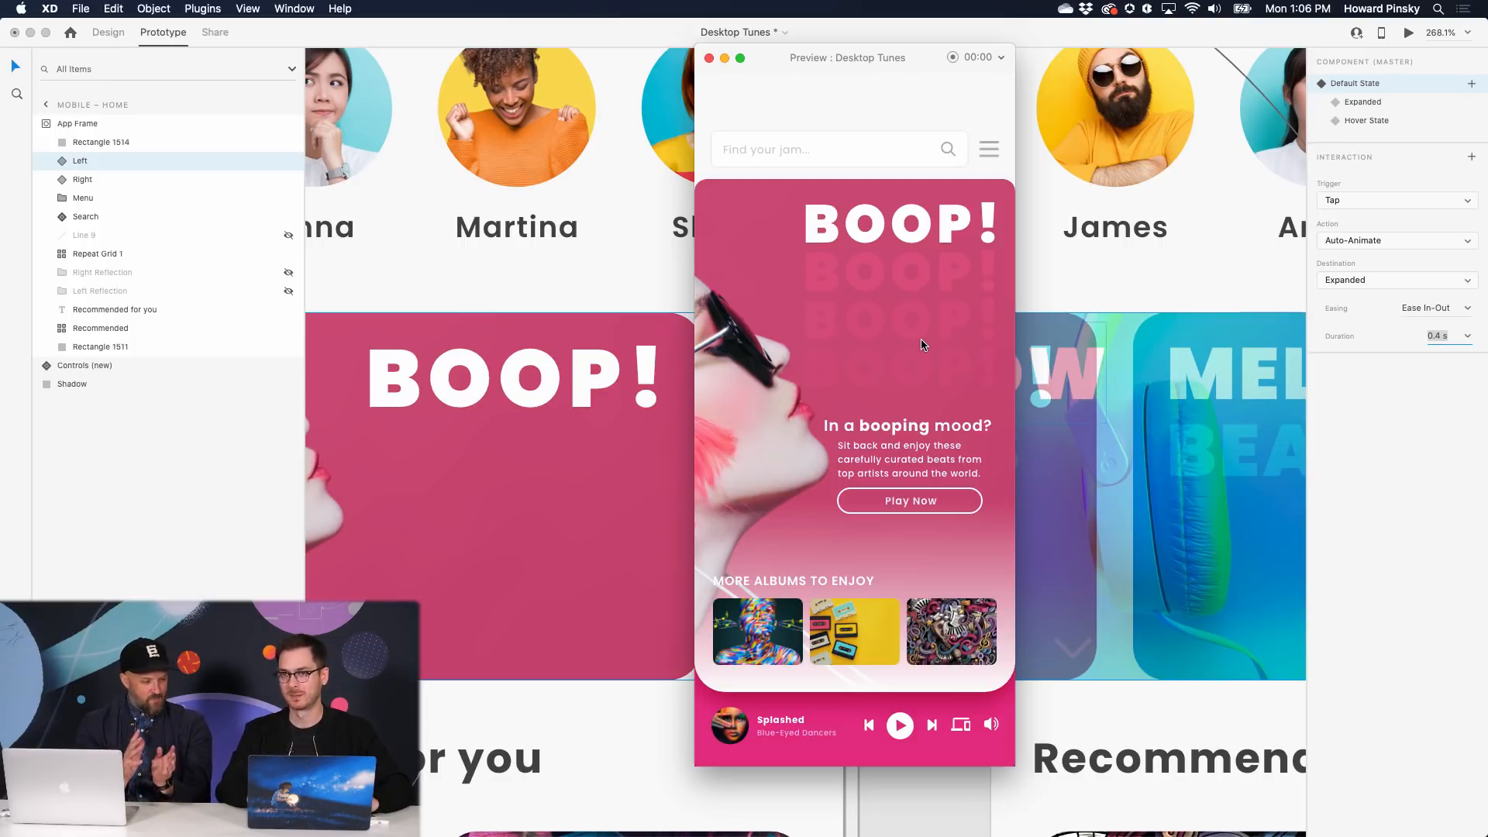
{"action": "key", "text": "super+w"}
{"action": "scroll", "coordinate": [922, 345], "scroll_direction": "down", "scroll_amount": 5}
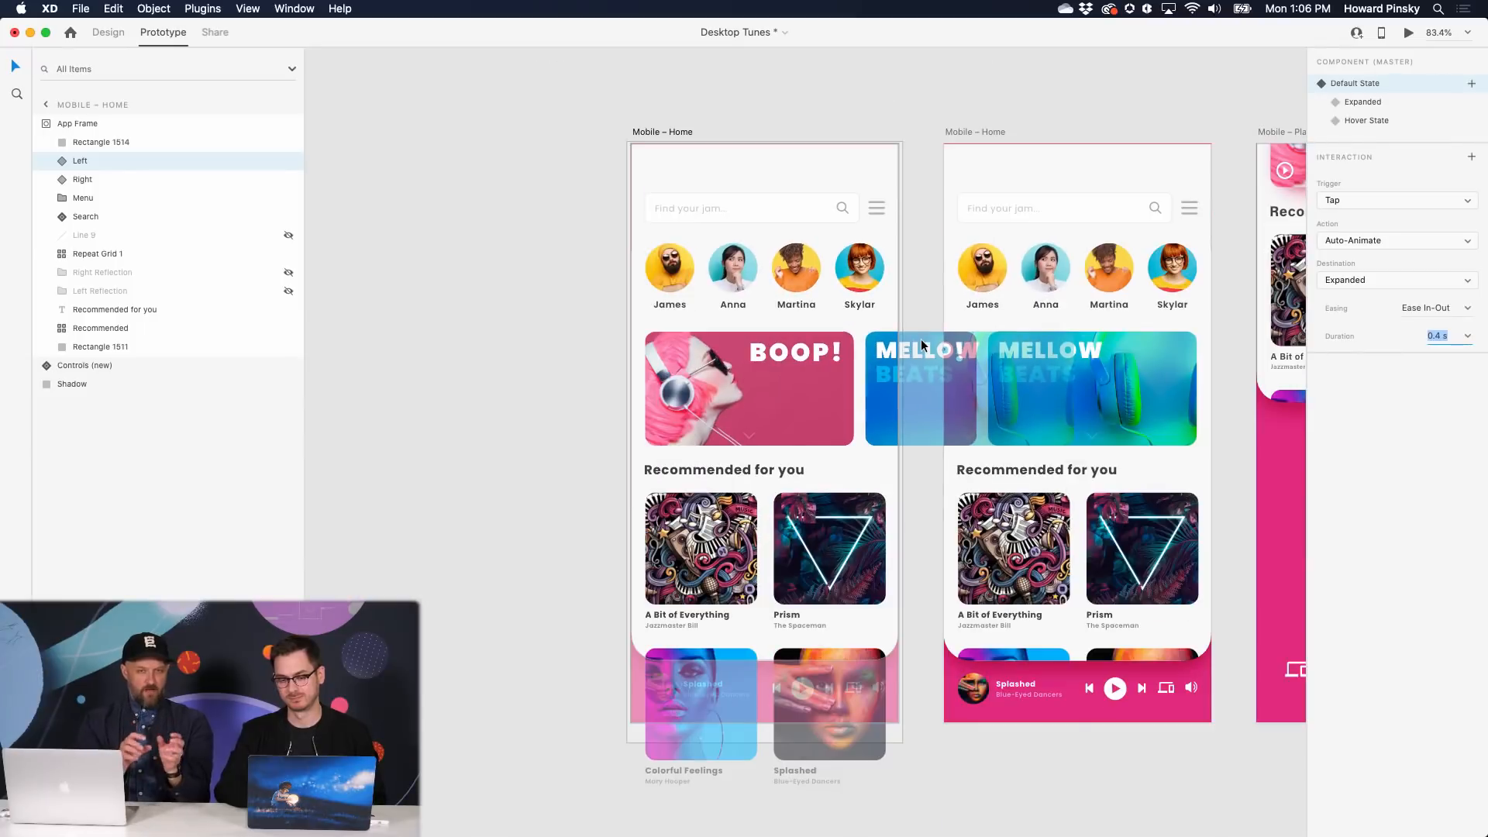
{"action": "left_click", "coordinate": [955, 80]}
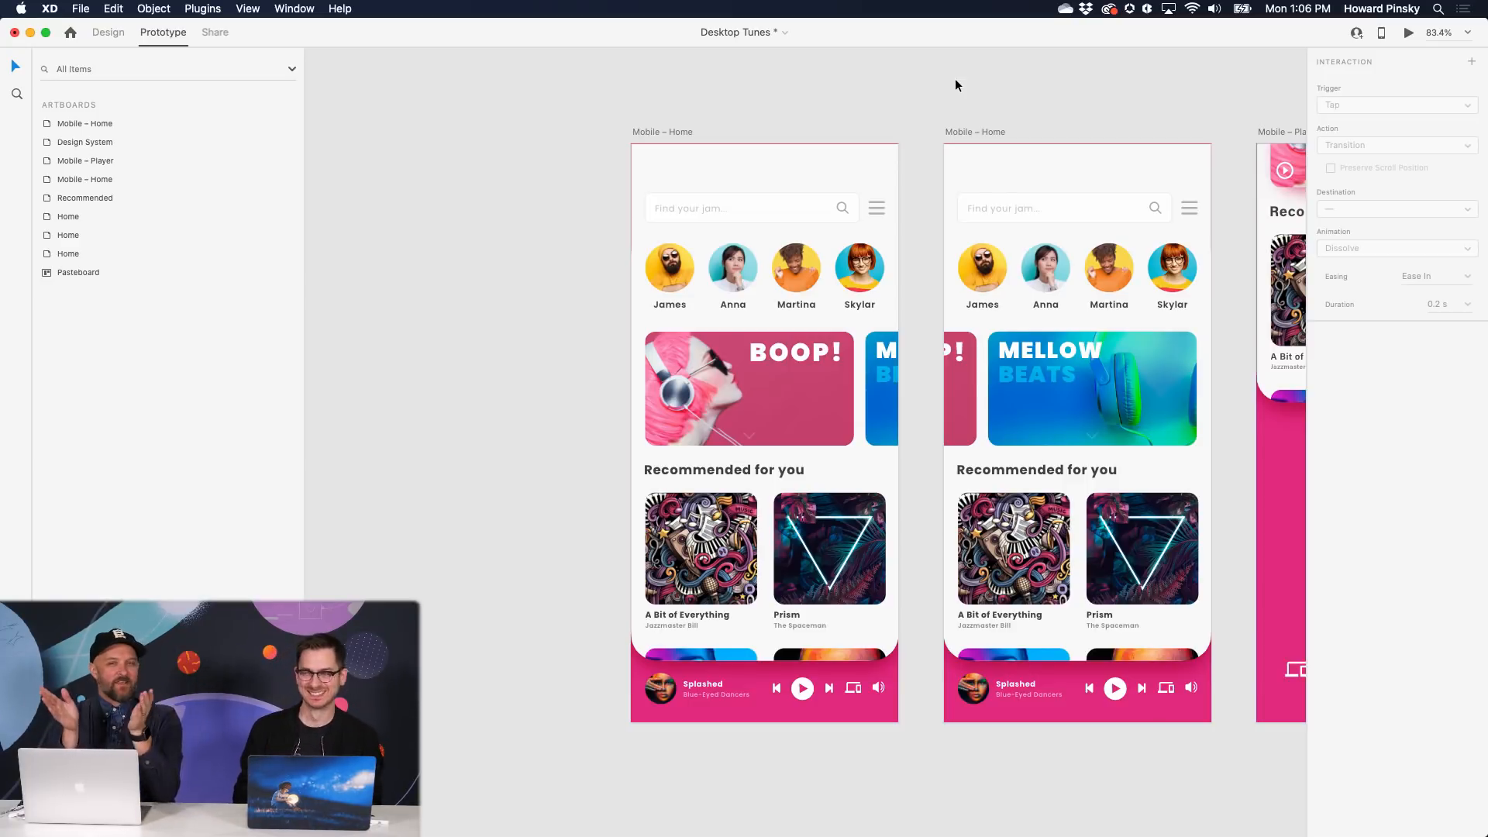
- Save Desktop Tunes to Cloud Documents from the Invite to Document prompt
{"action": "left_click", "coordinate": [1362, 35]}
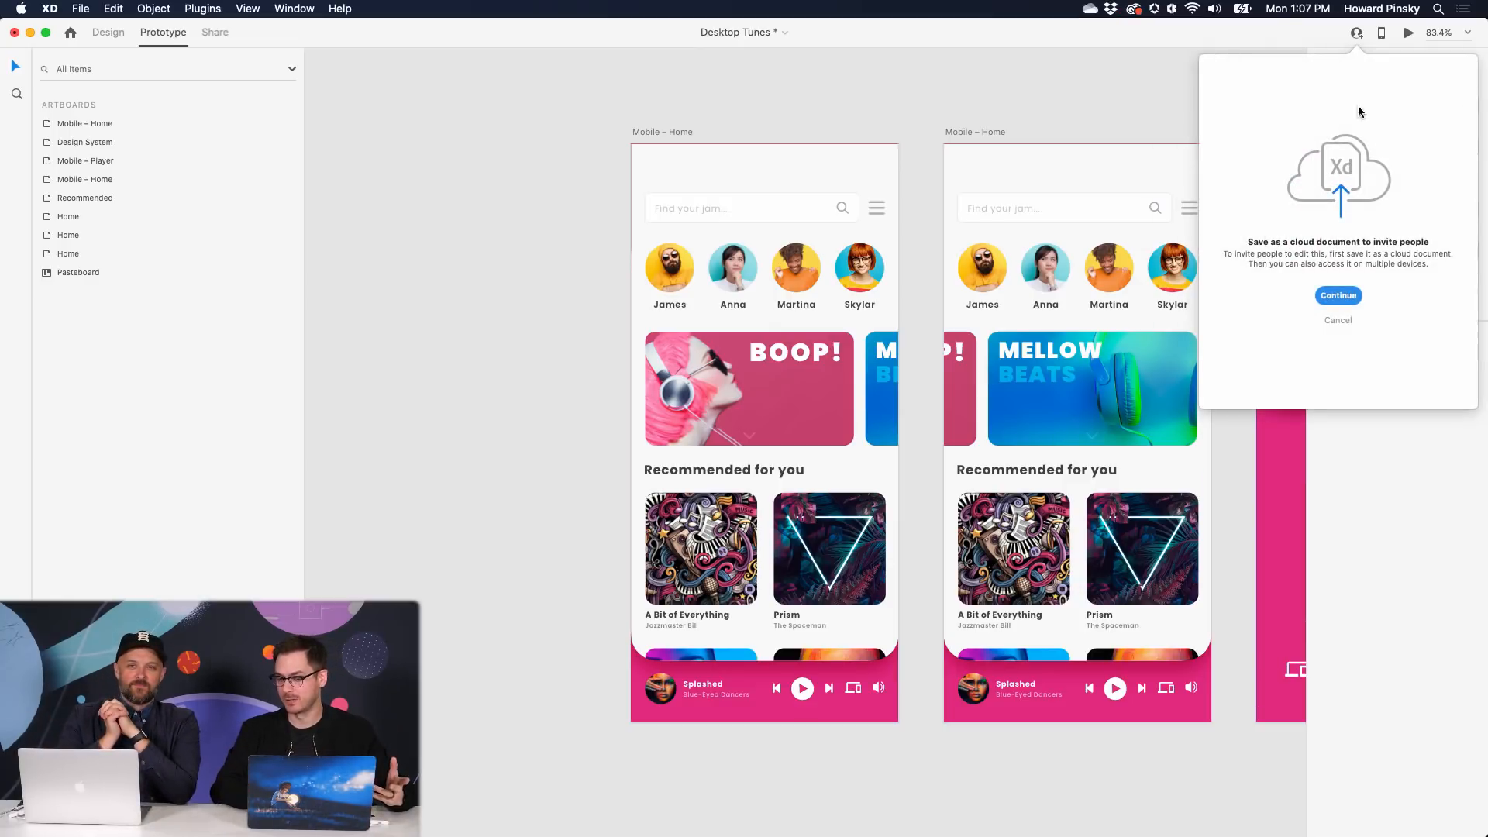
{"action": "left_click", "coordinate": [1344, 300]}
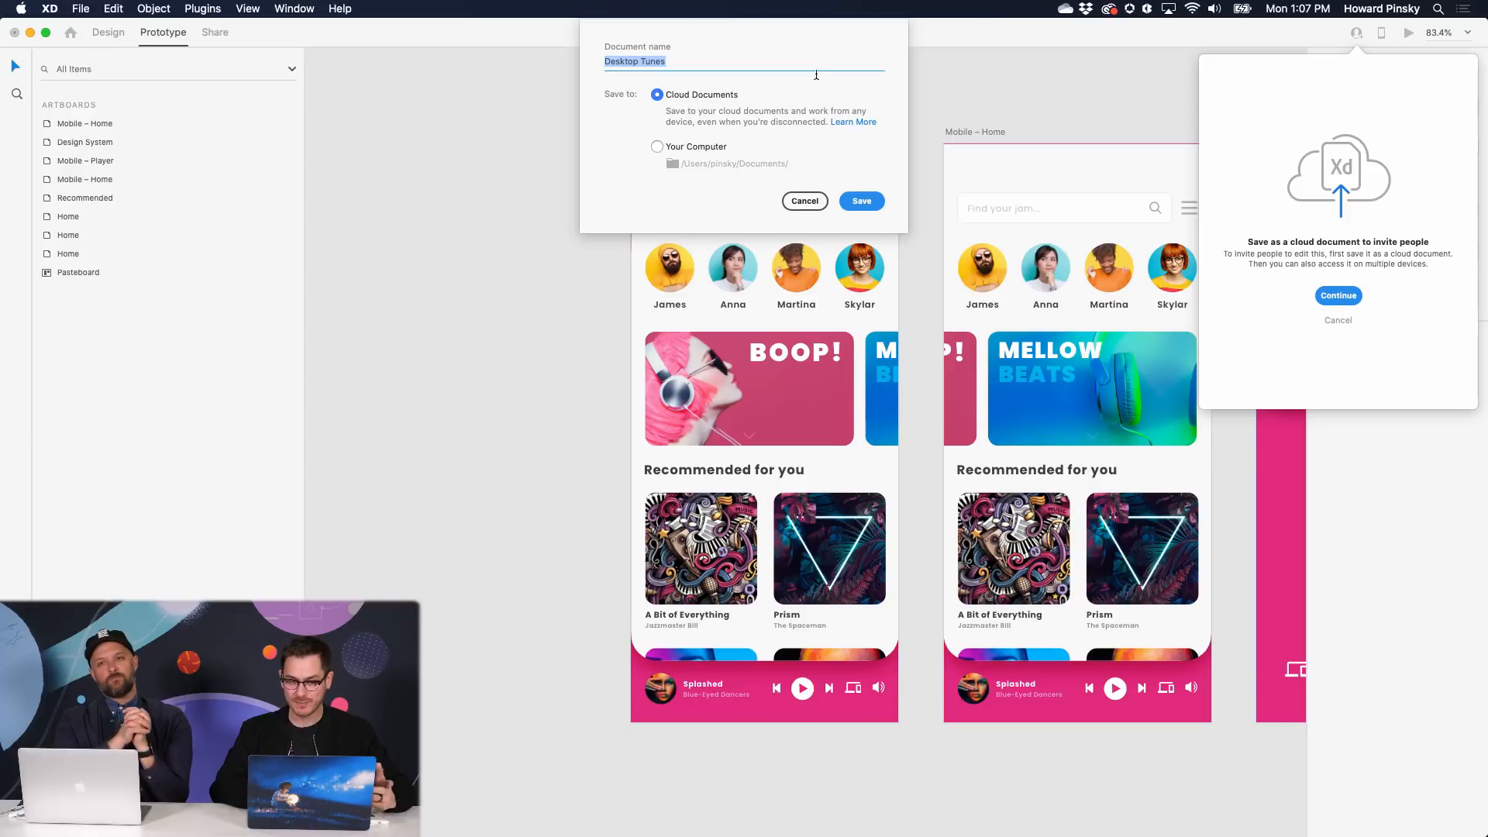
{"action": "left_click", "coordinate": [868, 203]}
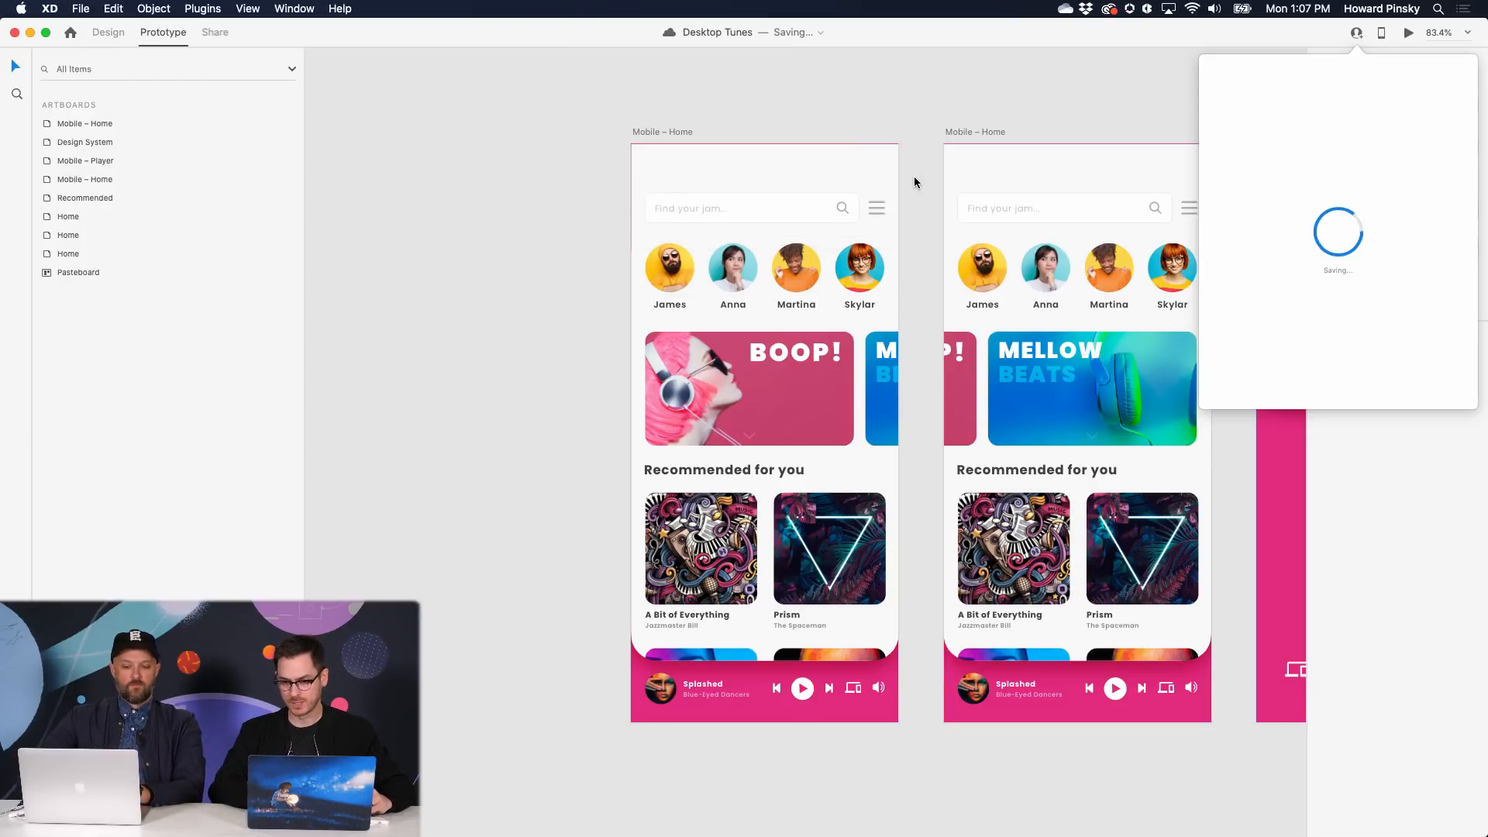
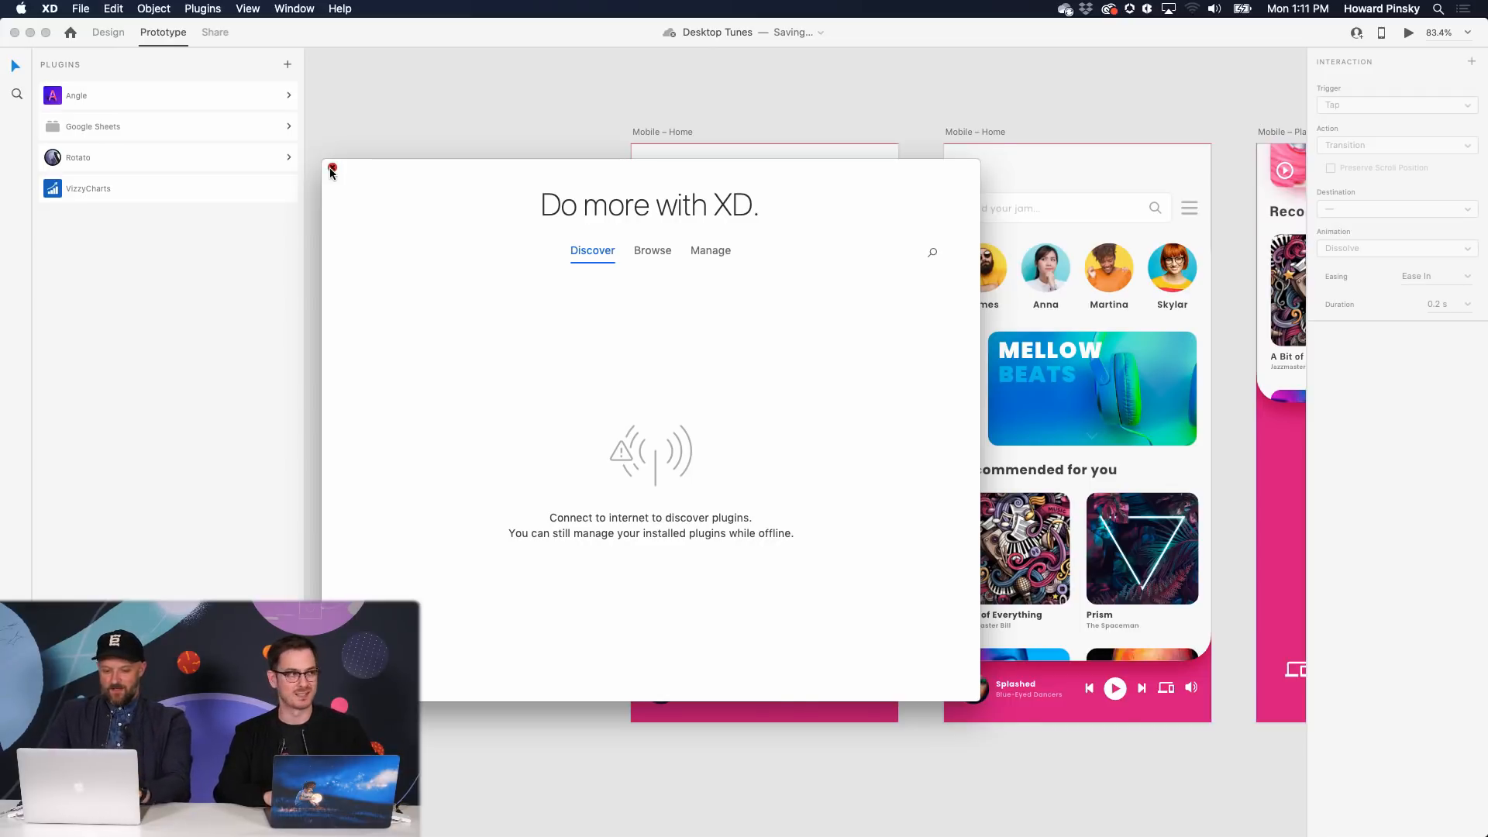
- Close the offline 'Do more with XD' plugins window
{"action": "left_click", "coordinate": [333, 168]}
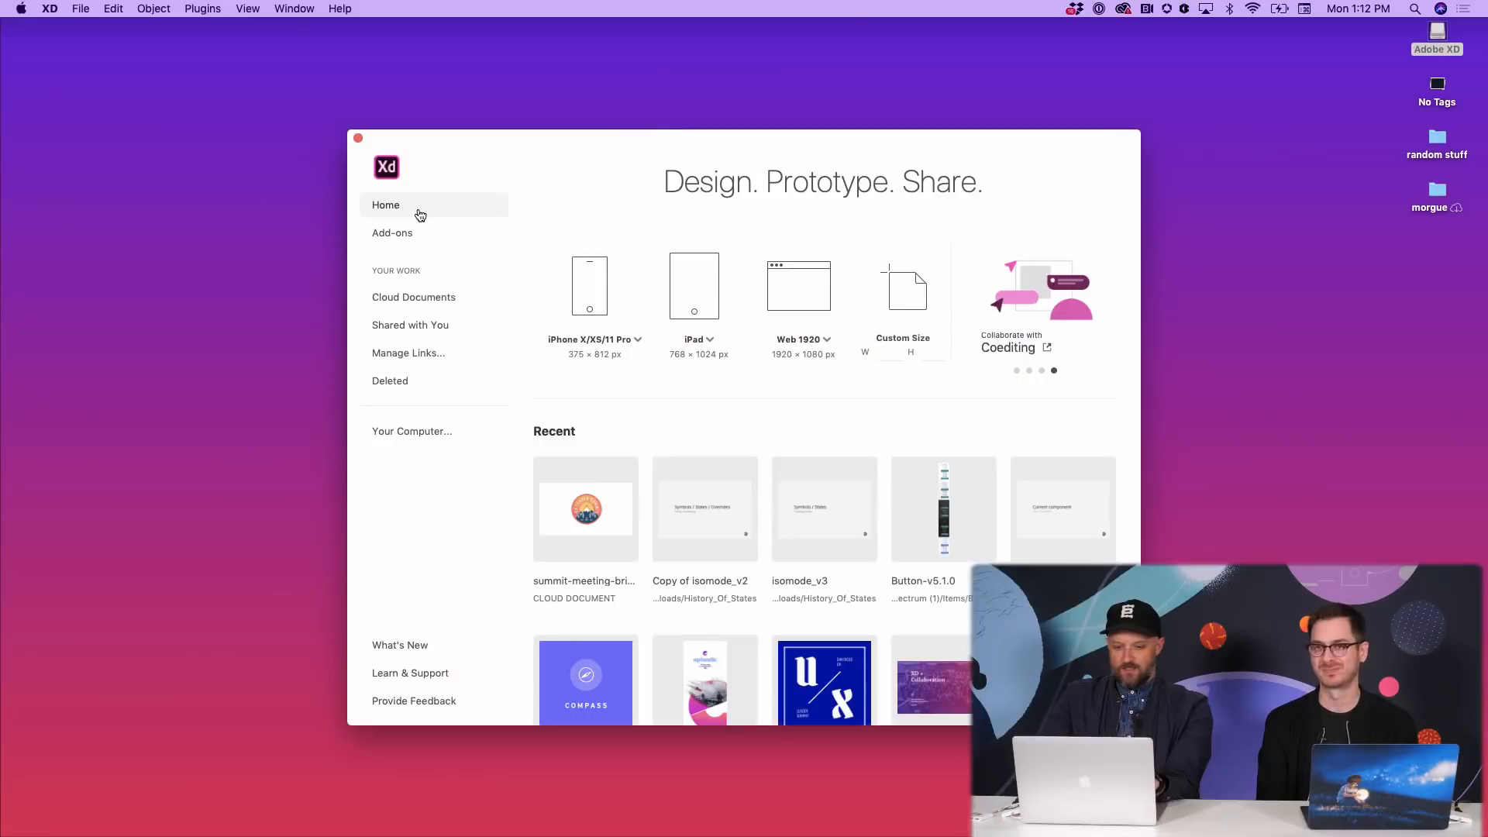
- Create and discard a blank iPhone document, then open Episodic 1.7.0.0 from Home
{"action": "left_click", "coordinate": [577, 307]}
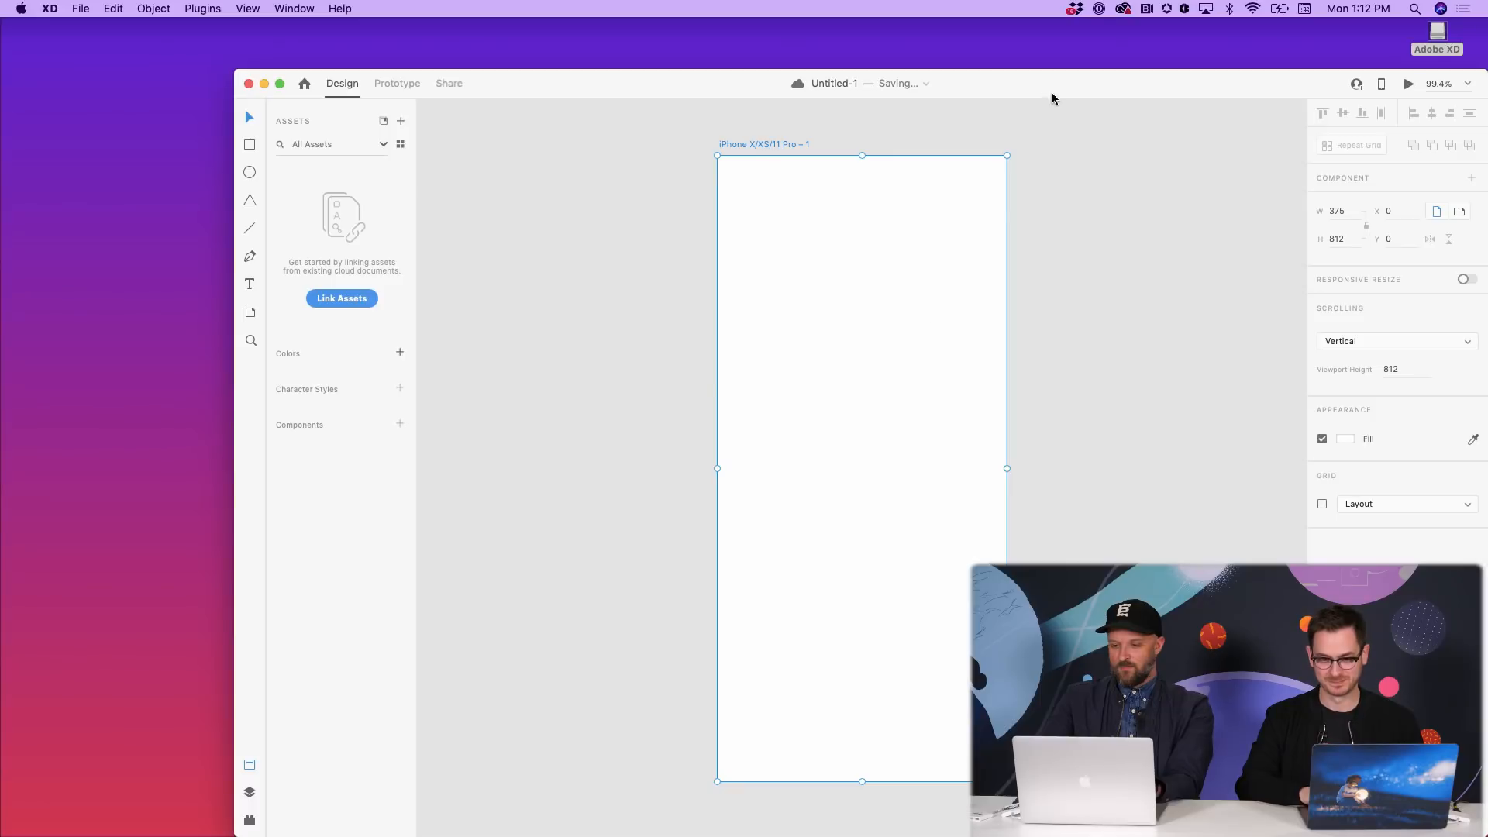
{"action": "left_click_drag", "start_coordinate": [1053, 99], "coordinate": [928, 68]}
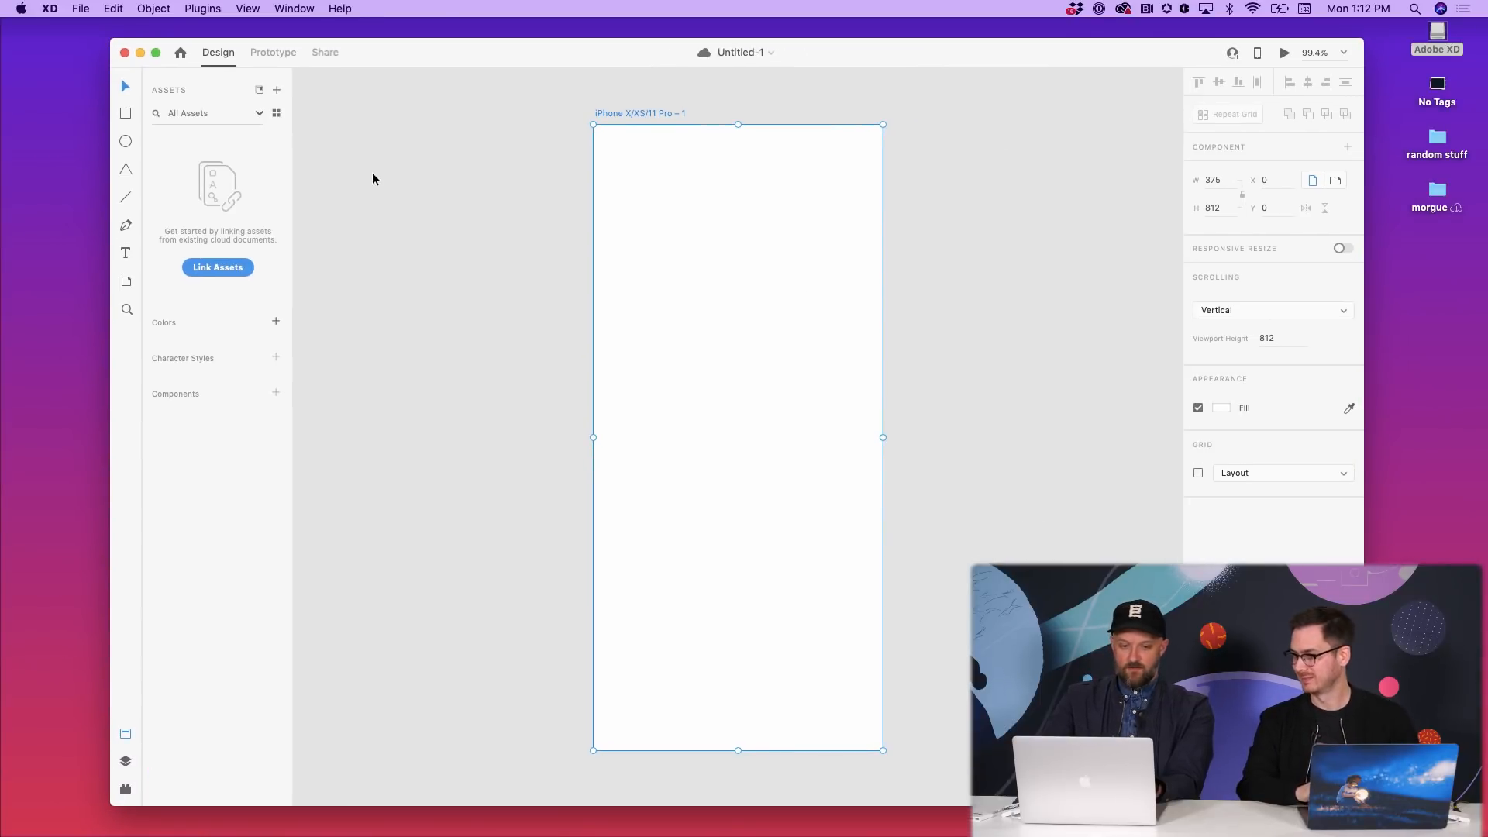
{"action": "key", "text": "super+w"}
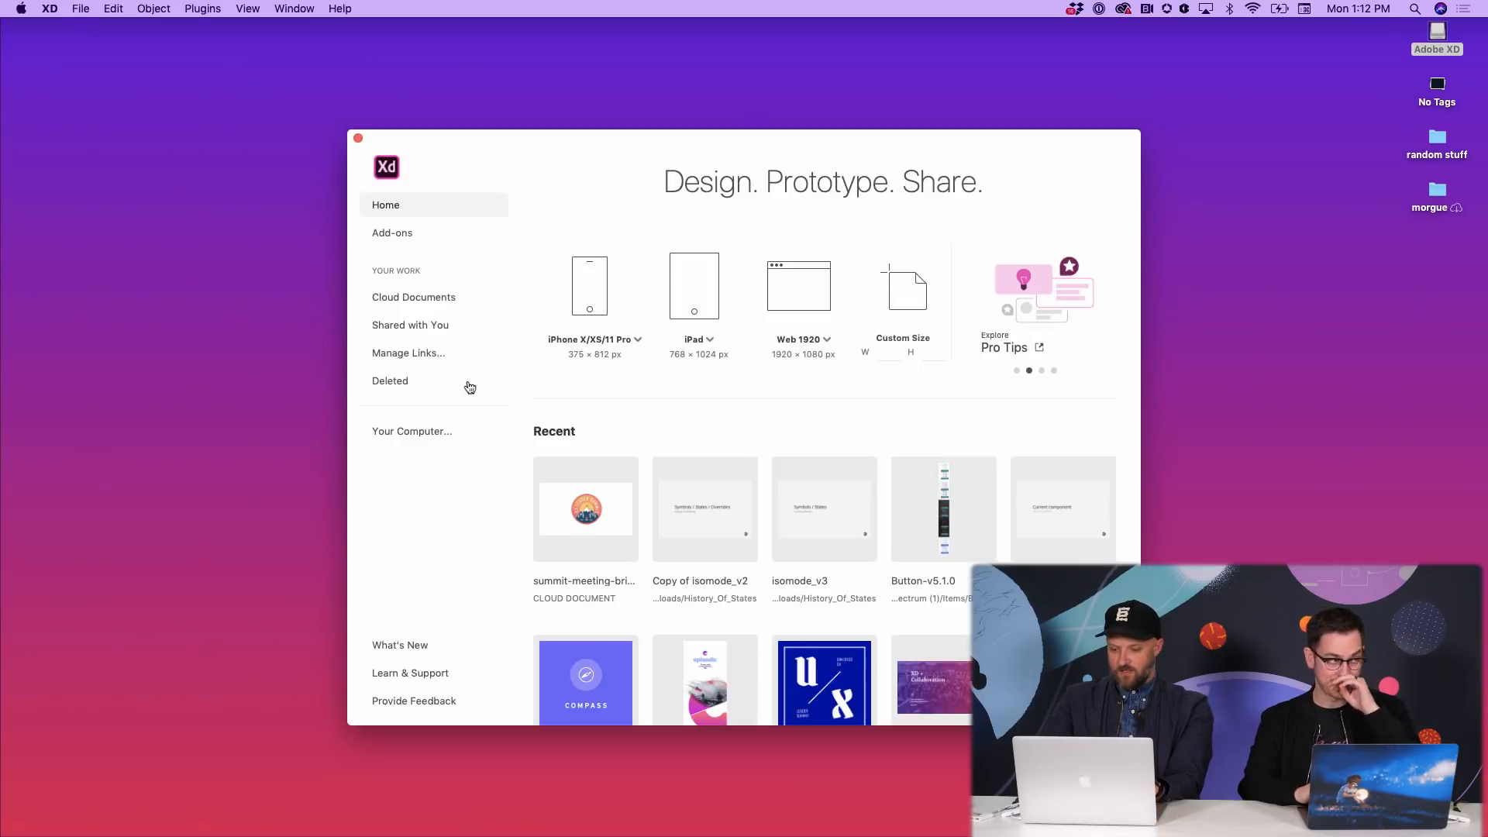
{"action": "left_click", "coordinate": [687, 654]}
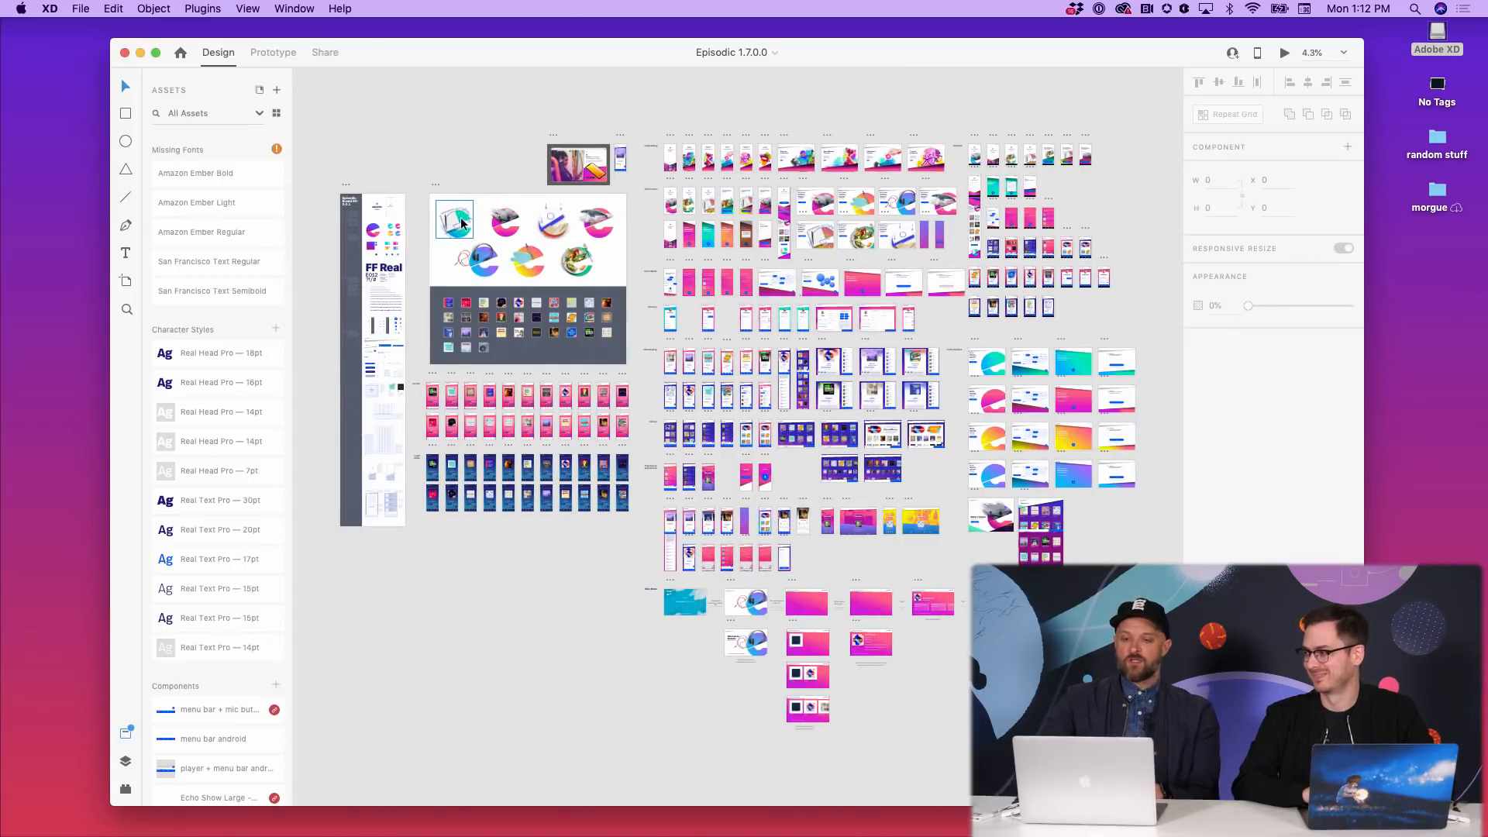
- Zoom the canvas from 4.3% to about 13% on the Onboarding and Startscreen rows
{"action": "scroll", "coordinate": [434, 147], "scroll_direction": "up", "scroll_amount": 5}
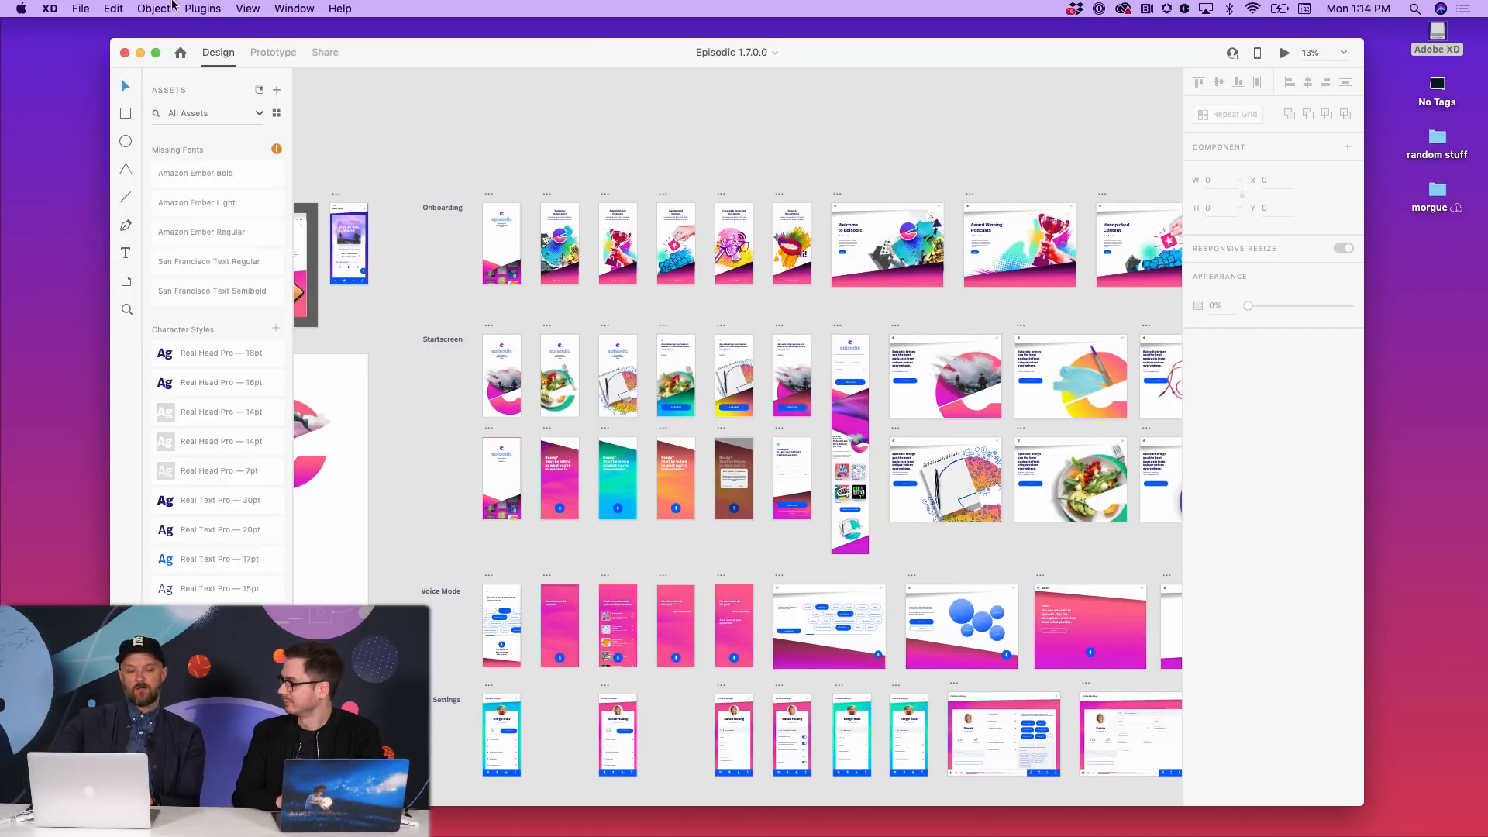
- In Prototype mode, wire onboarding – 50 to onboarding – 60 on Tap with Dissolve, then view Share settings
{"action": "left_click", "coordinate": [324, 52]}
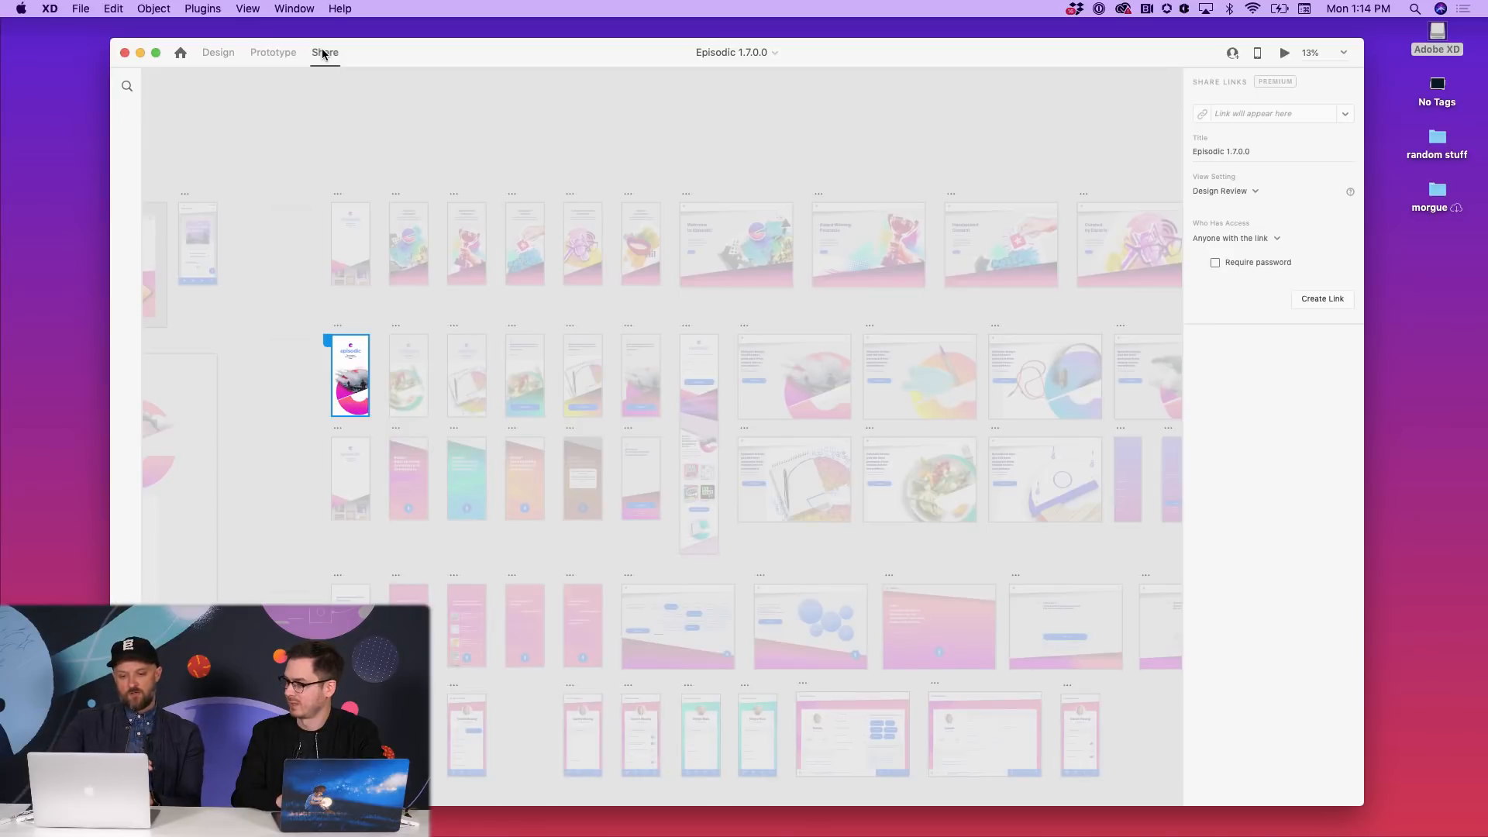
{"action": "left_click", "coordinate": [272, 52]}
{"action": "scroll", "coordinate": [707, 379], "scroll_direction": "up", "scroll_amount": 5}
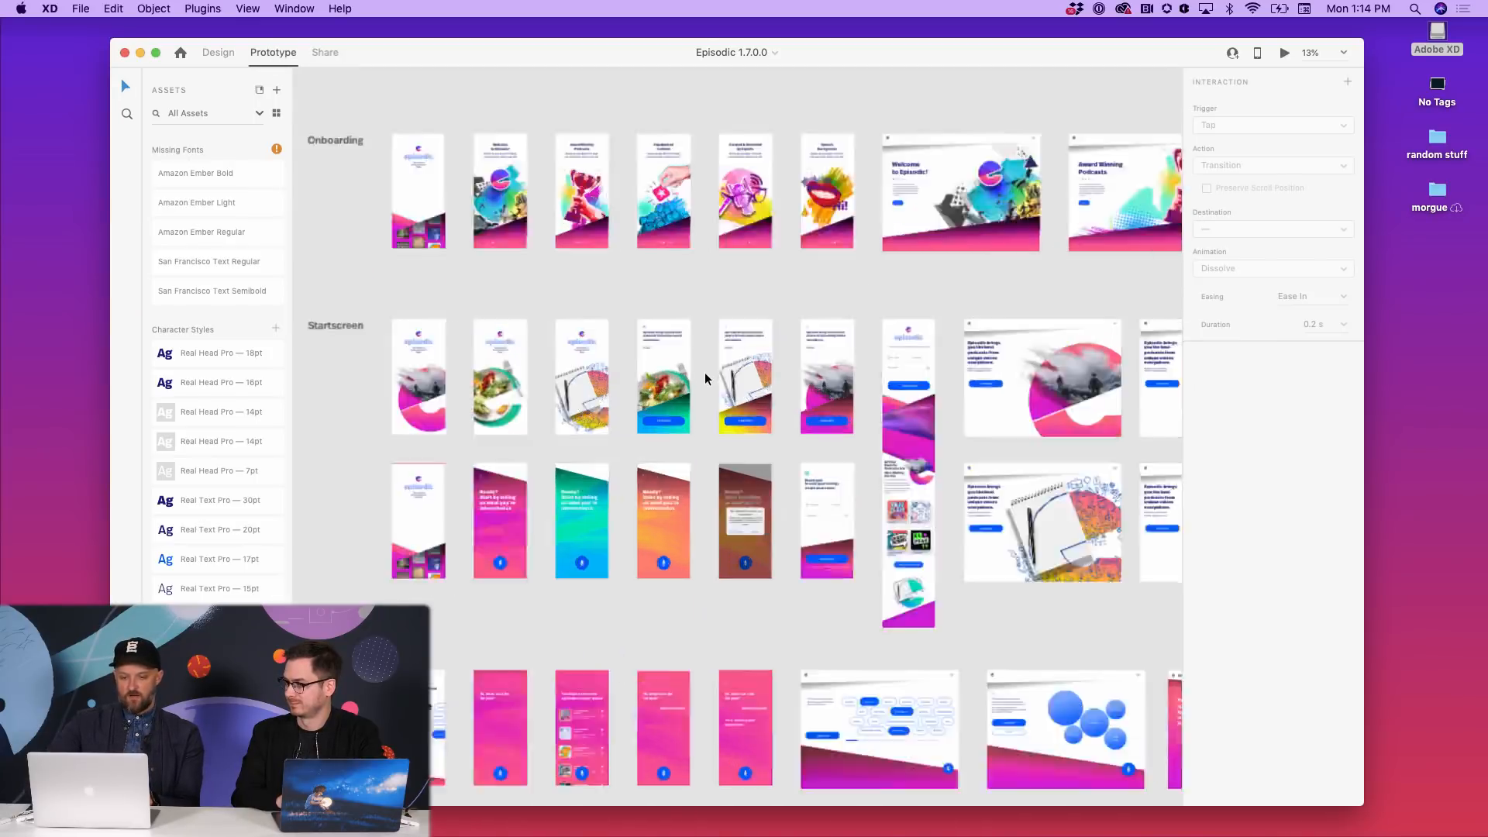
{"action": "scroll", "coordinate": [707, 378], "scroll_direction": "down", "scroll_amount": 3}
{"action": "scroll", "coordinate": [690, 357], "scroll_direction": "up", "scroll_amount": 2}
{"action": "left_click", "coordinate": [633, 262]}
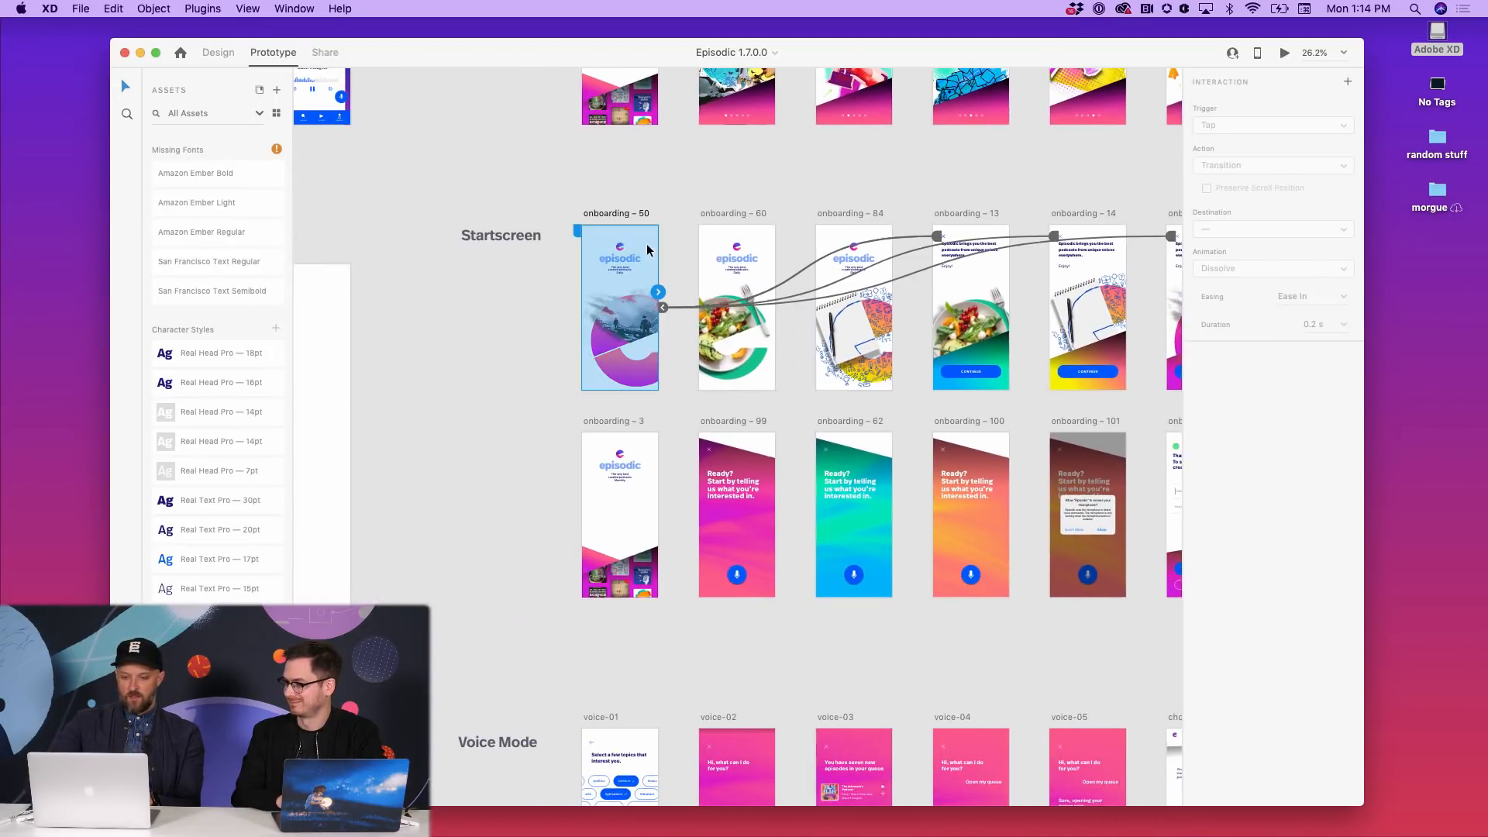
{"action": "scroll", "coordinate": [634, 262], "scroll_direction": "down", "scroll_amount": 3}
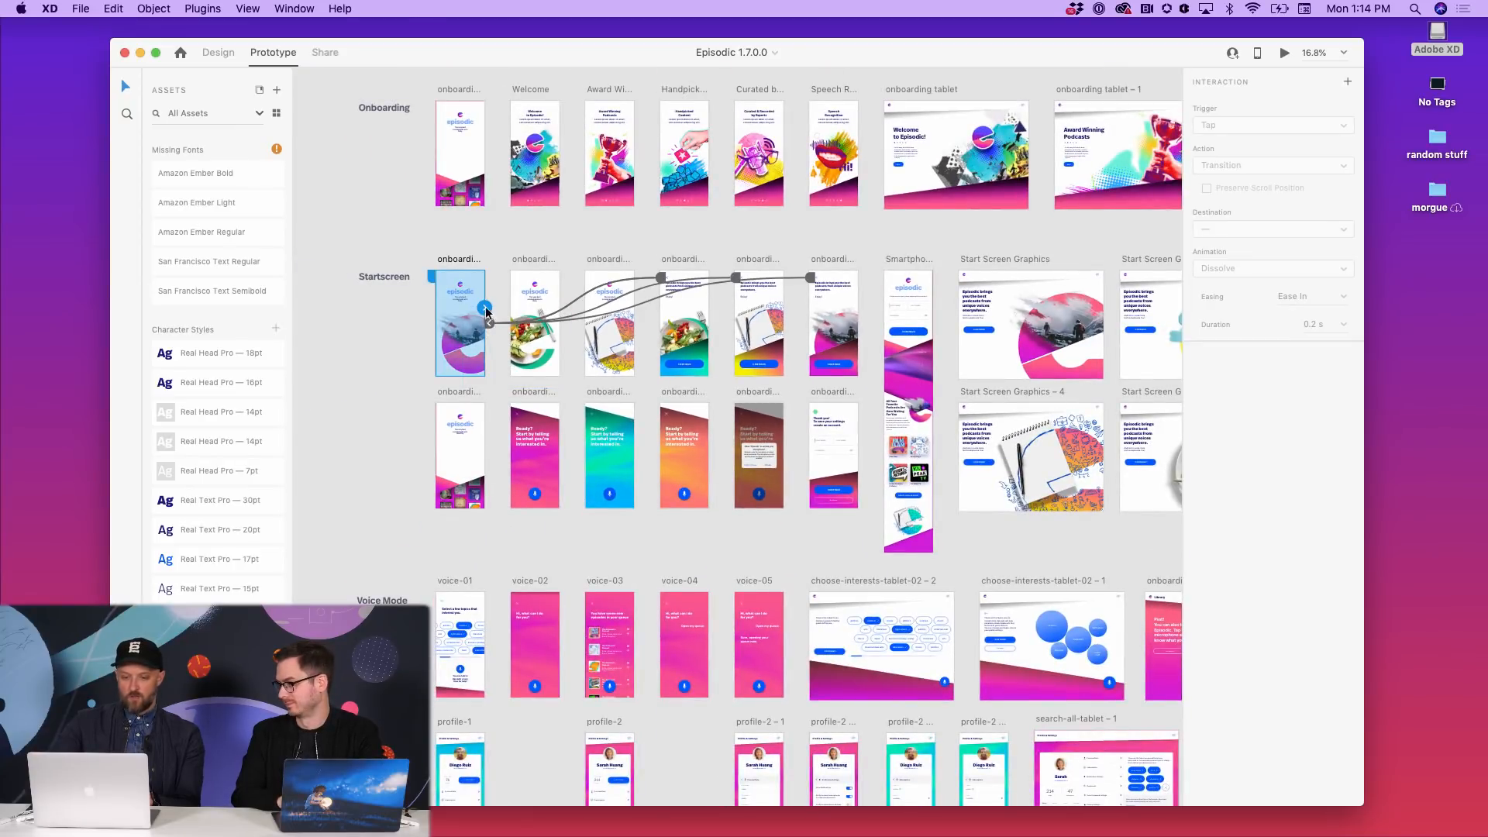
{"action": "left_click_drag", "start_coordinate": [485, 308], "coordinate": [517, 314]}
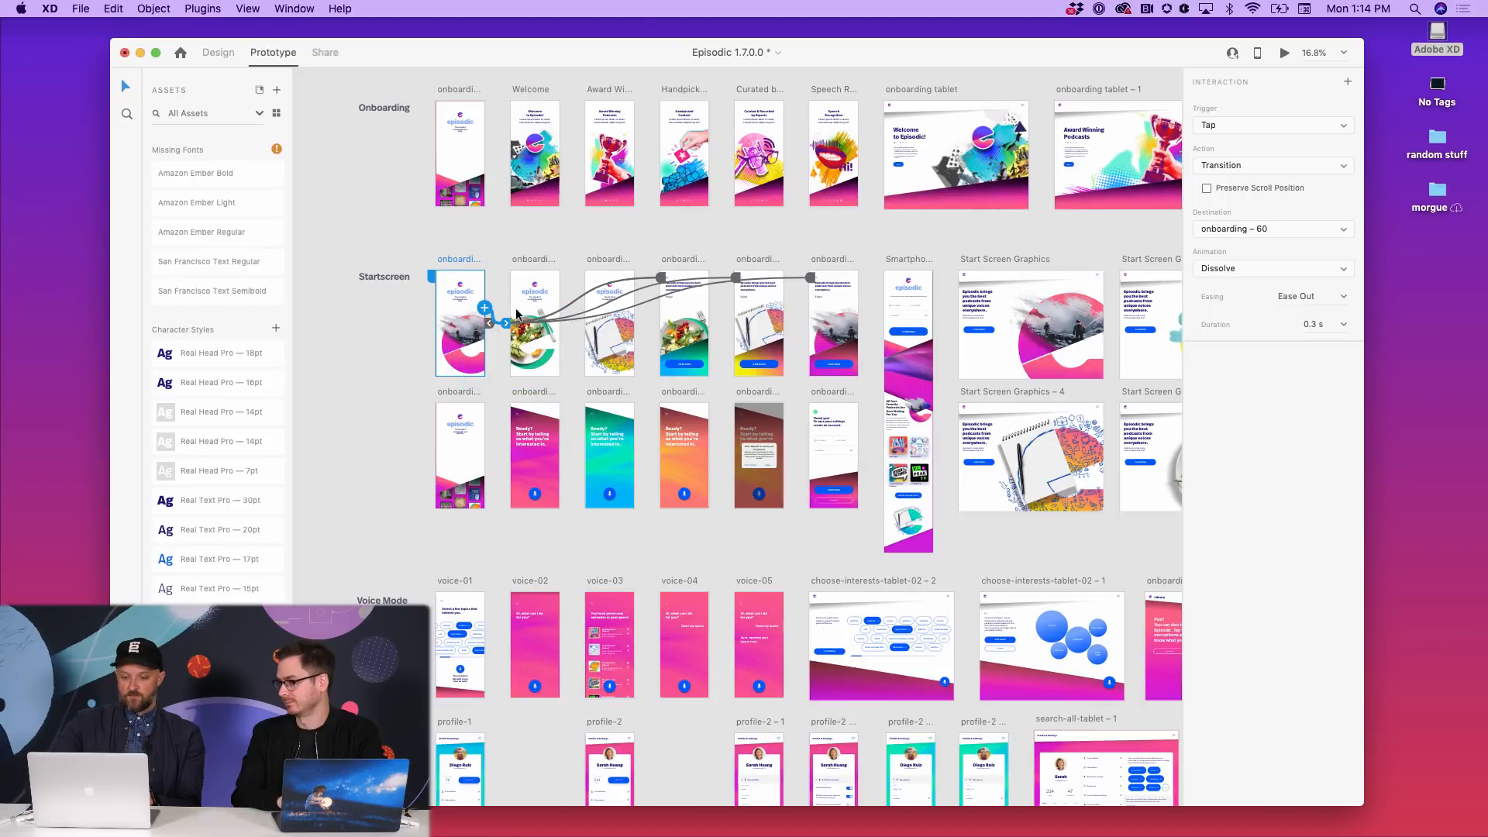
{"action": "left_click", "coordinate": [543, 308]}
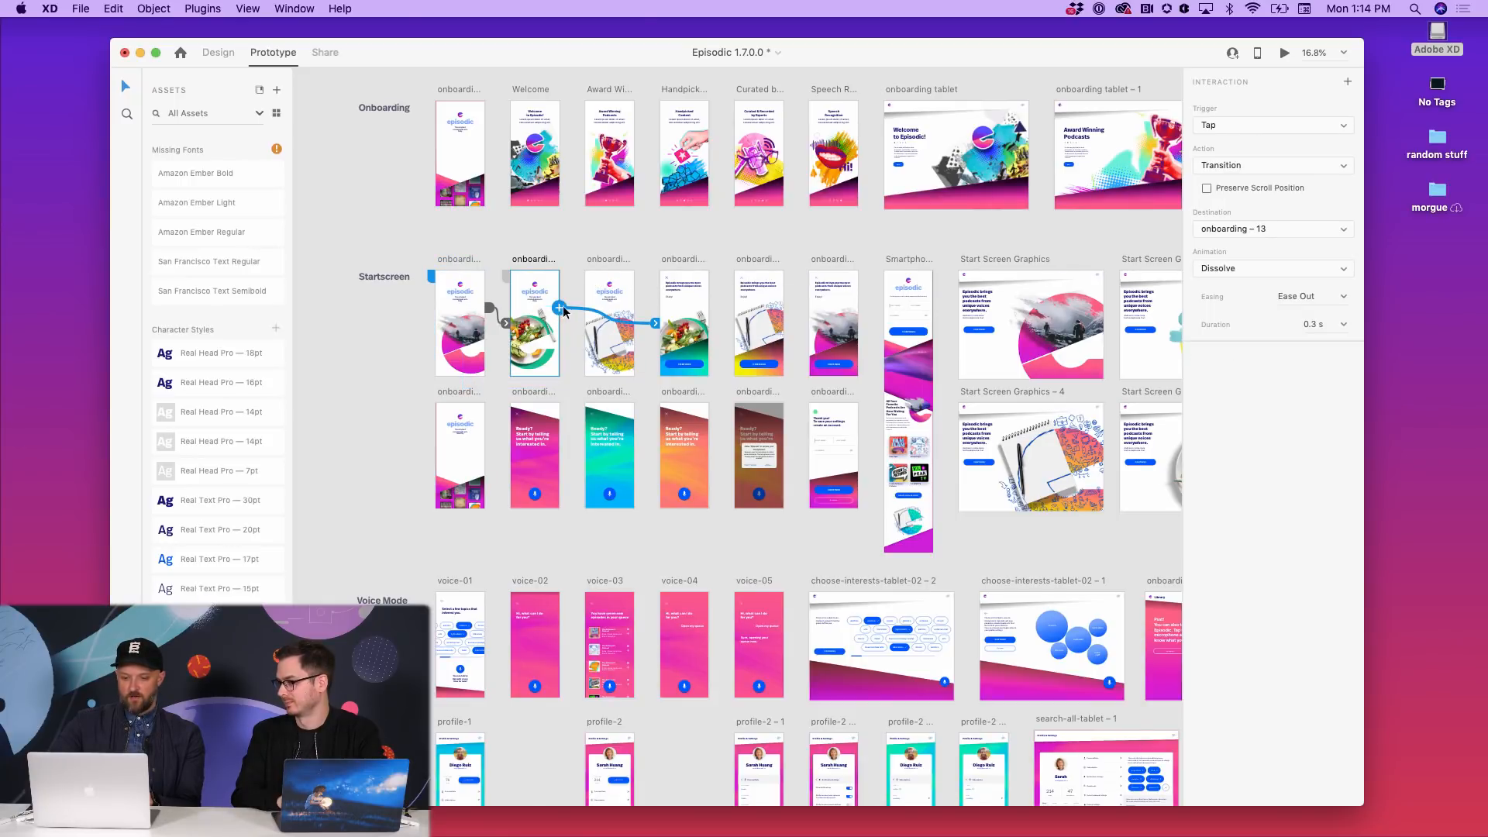
{"action": "left_click", "coordinate": [325, 52]}
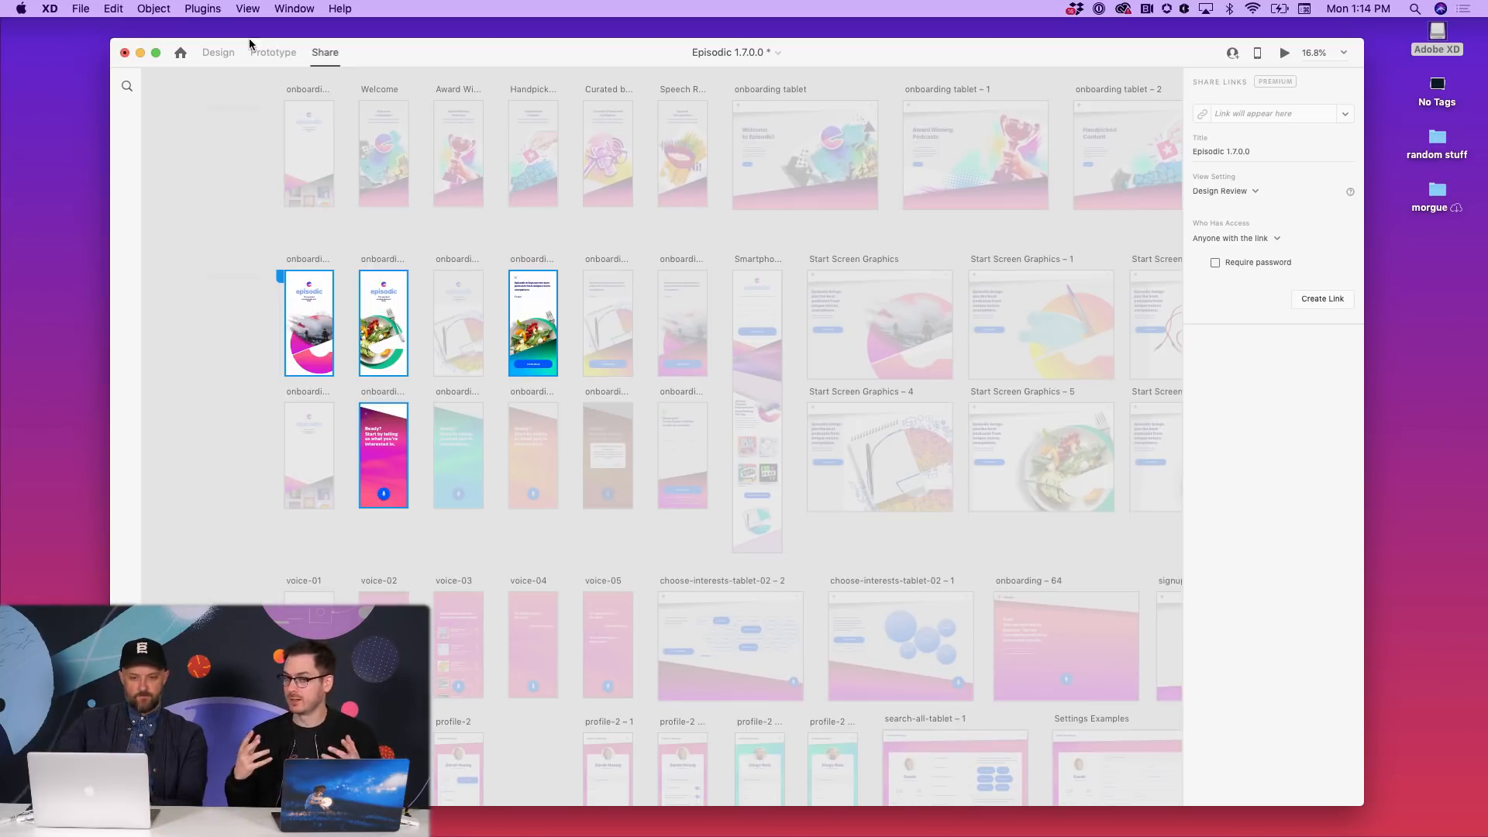
- Keep the share link's View Setting at Design Review
{"action": "left_click", "coordinate": [275, 53]}
{"action": "left_click", "coordinate": [325, 53]}
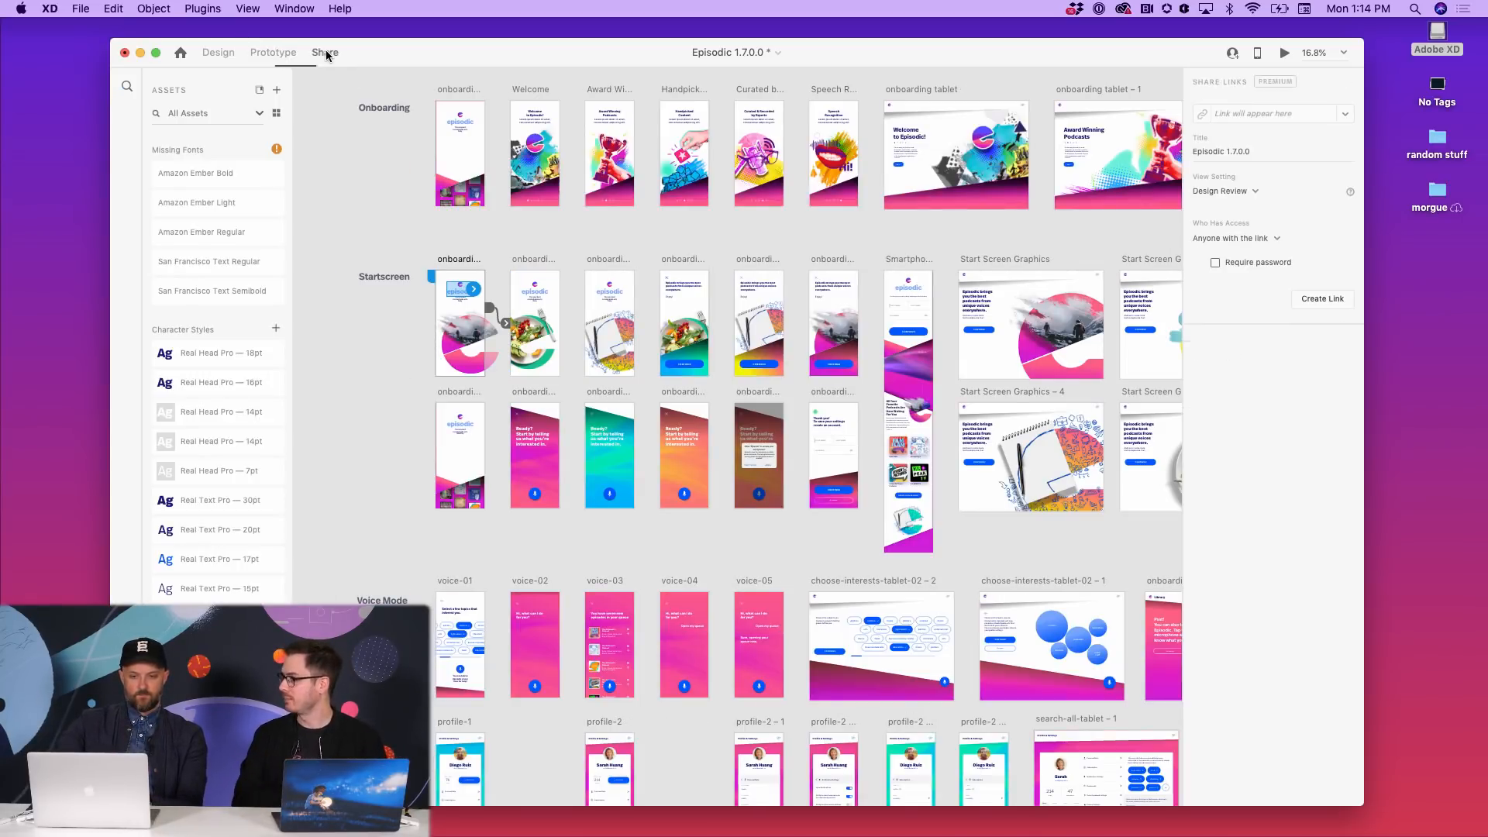
{"action": "left_click", "coordinate": [1249, 194]}
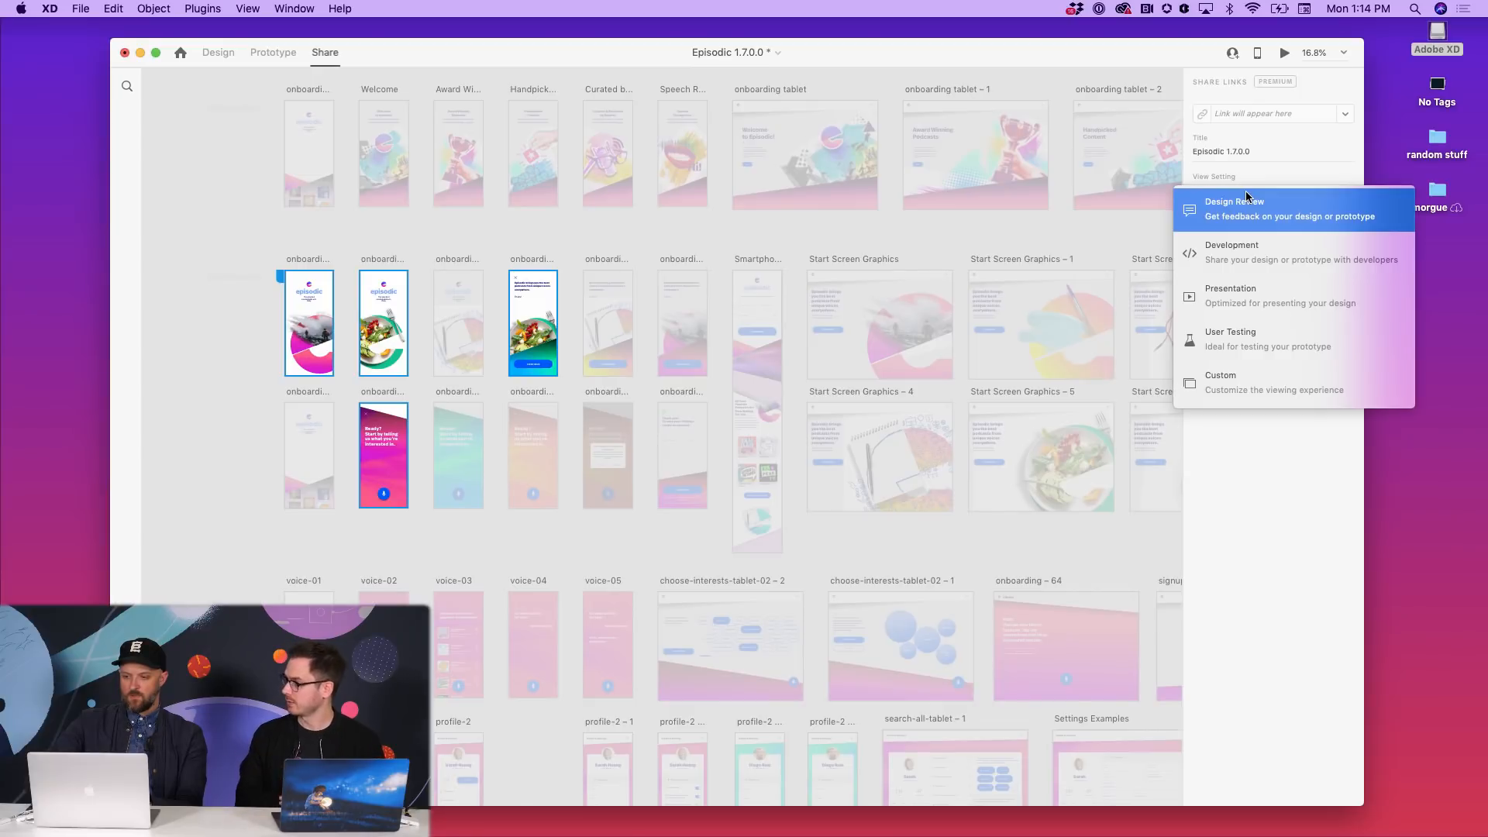
{"action": "left_click", "coordinate": [1266, 158]}
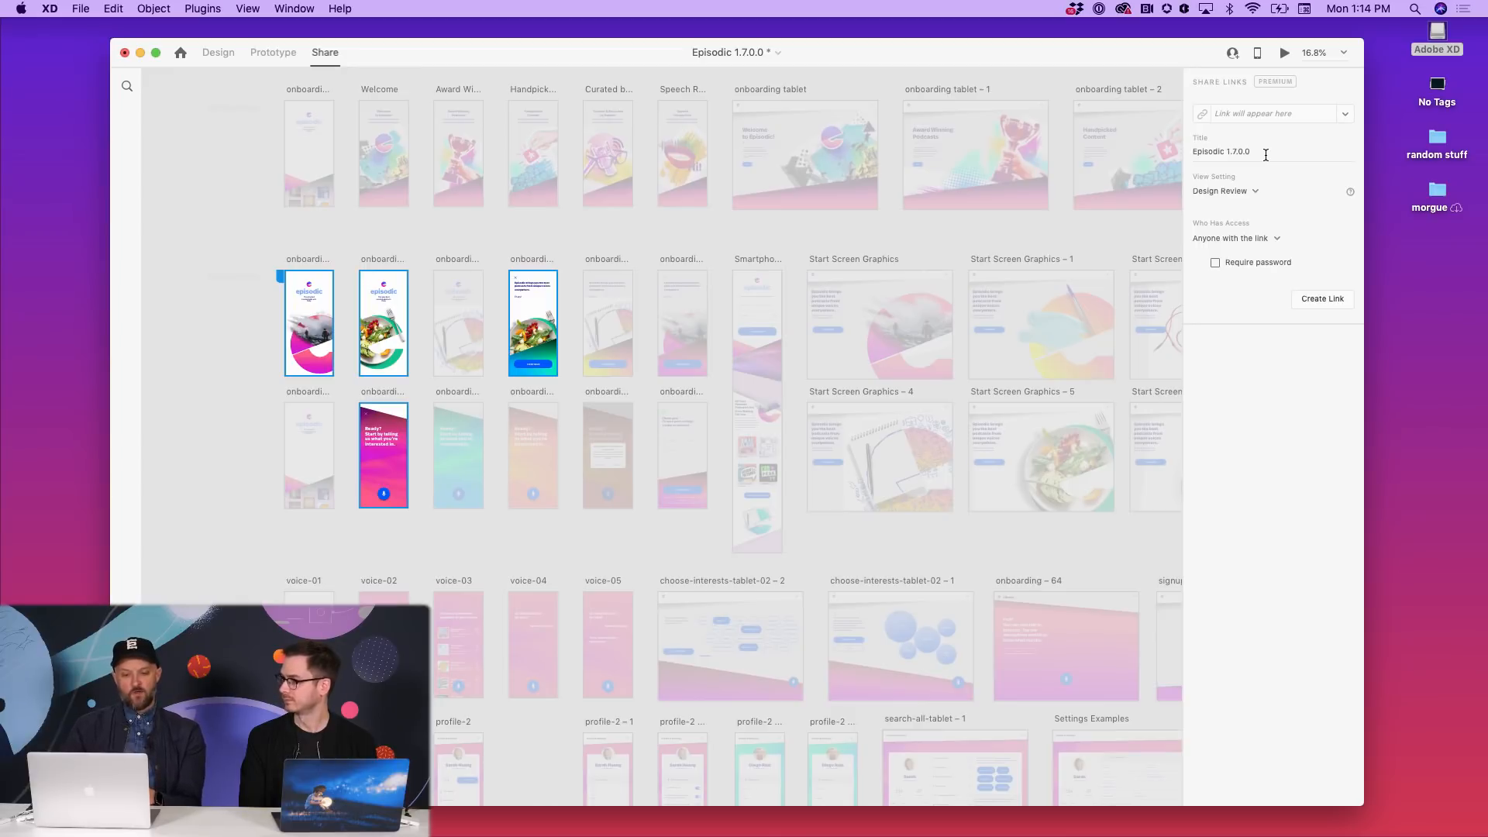
{"action": "scroll", "coordinate": [565, 319], "scroll_direction": "up", "scroll_amount": 5}
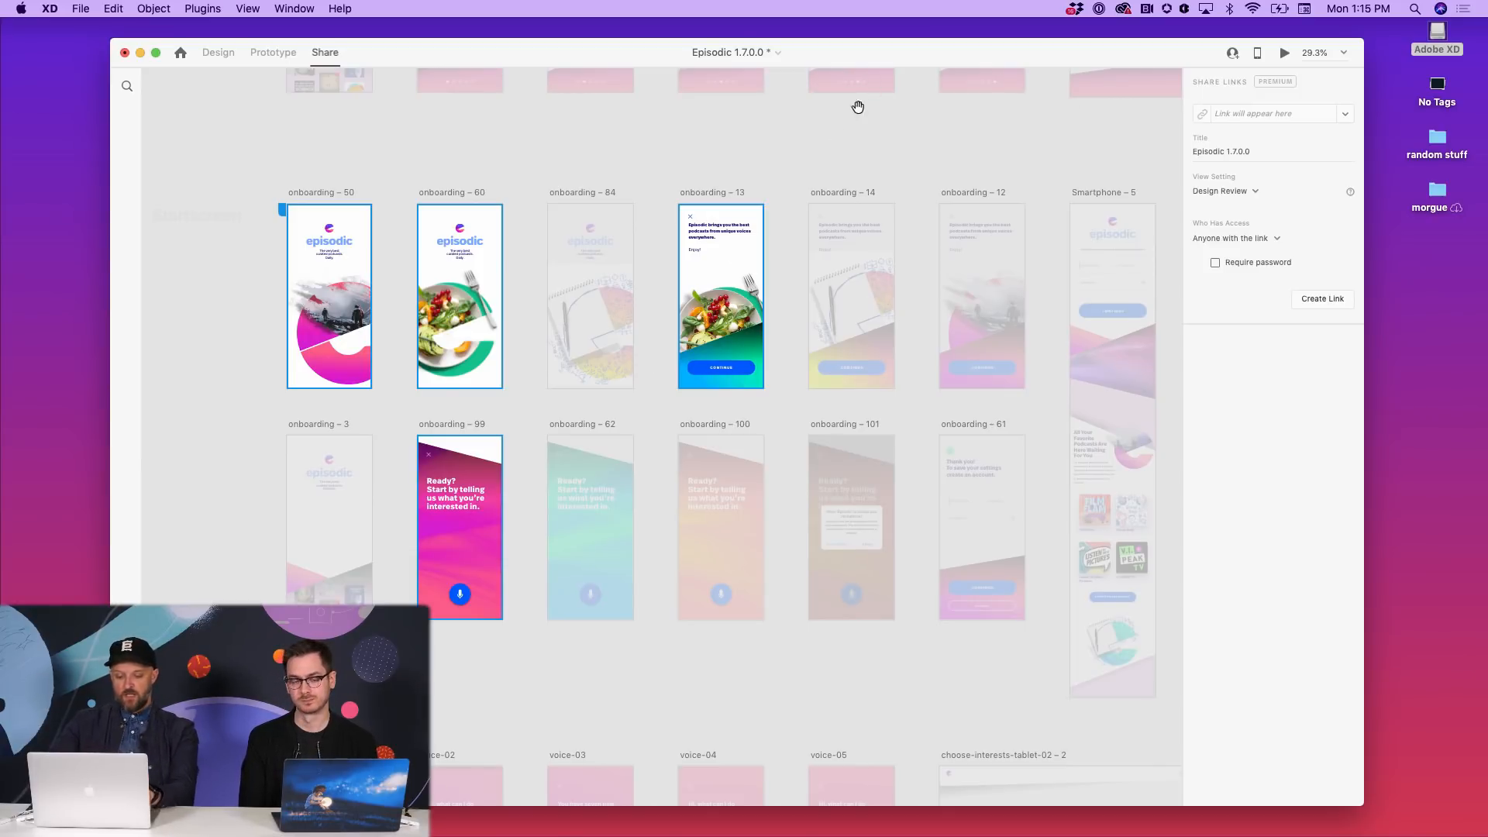
- Close Episodic 1.7.0.0 with Don't Save, discarding the new interaction
{"action": "key", "text": "super+w"}
{"action": "left_click", "coordinate": [684, 144]}
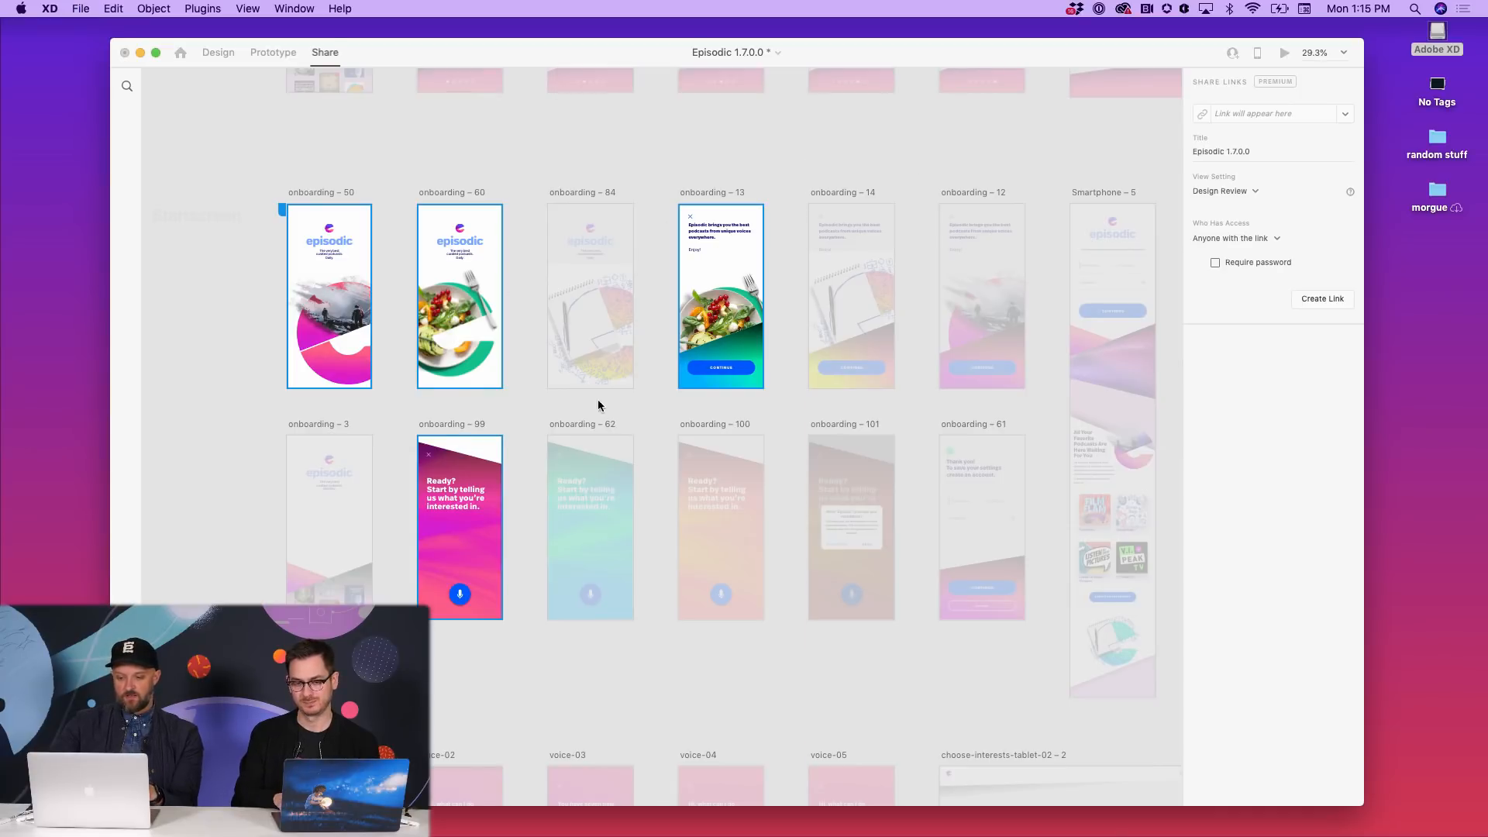
{"action": "scroll", "coordinate": [859, 527], "scroll_direction": "down", "scroll_amount": 3}
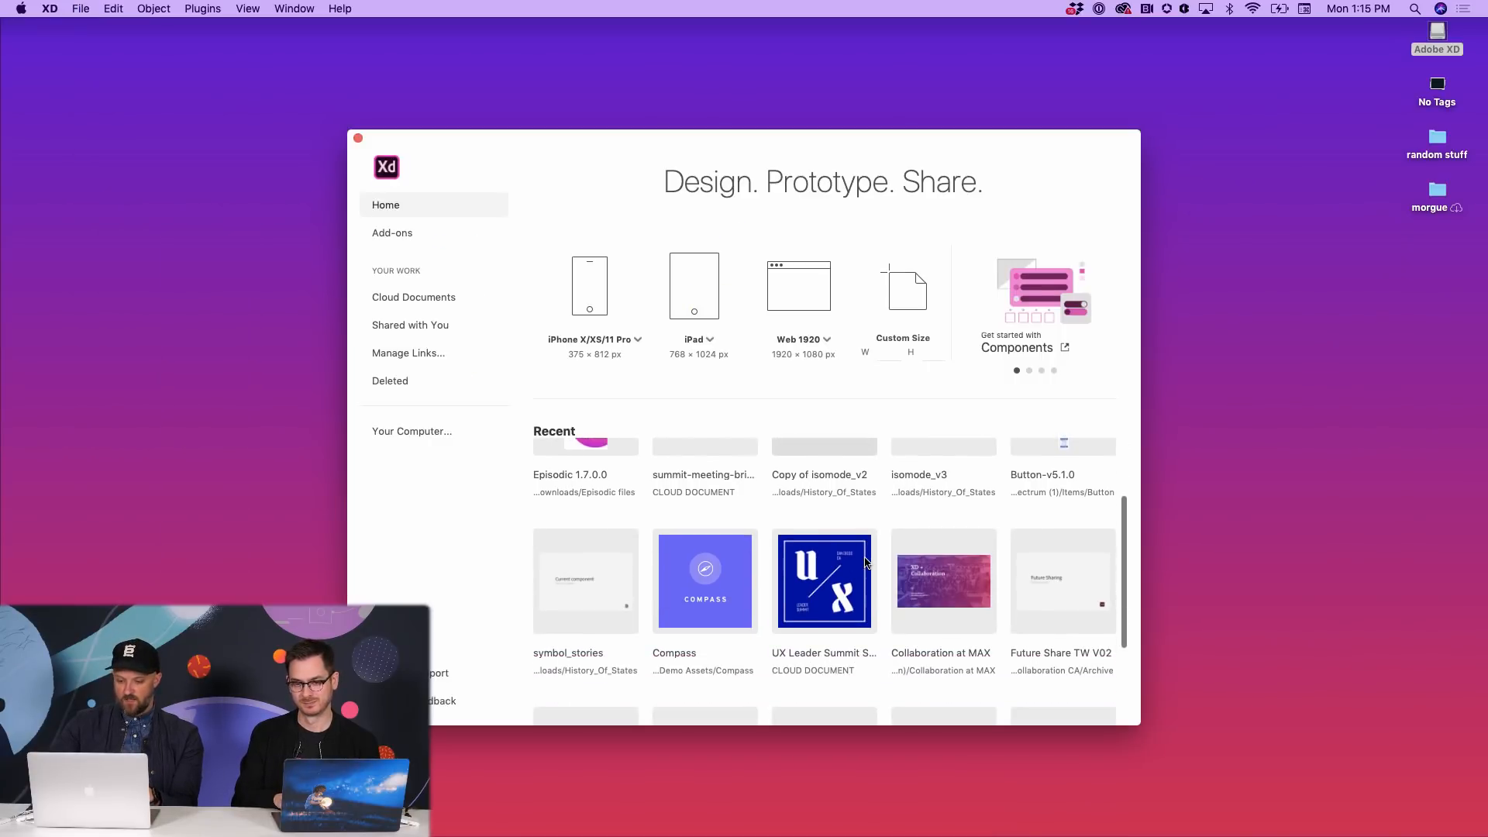
- Briefly open the UX Leader Summit slides, then save and close them
{"action": "left_click", "coordinate": [828, 583]}
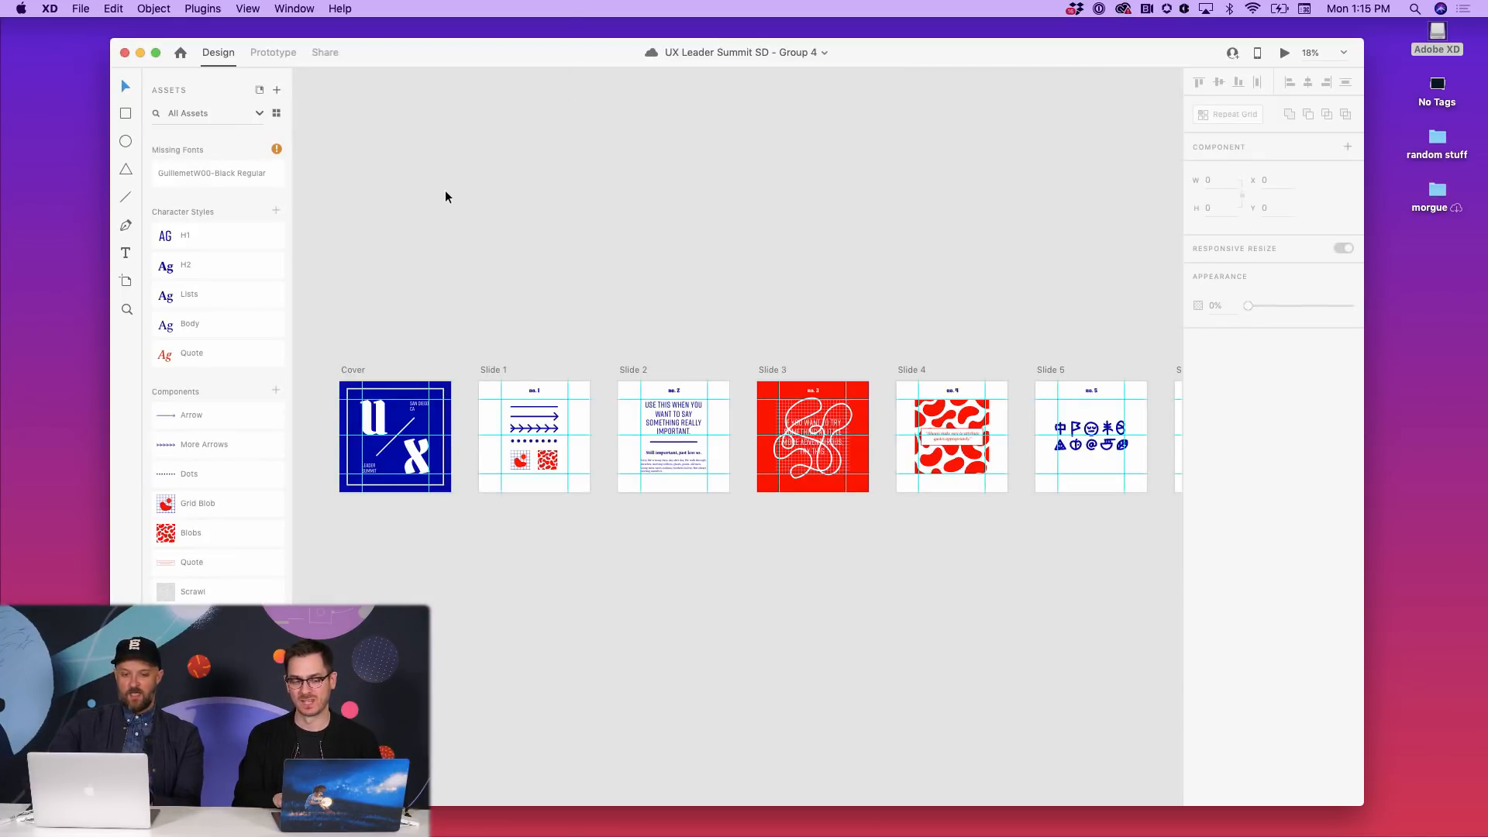
{"action": "left_click", "coordinate": [327, 52]}
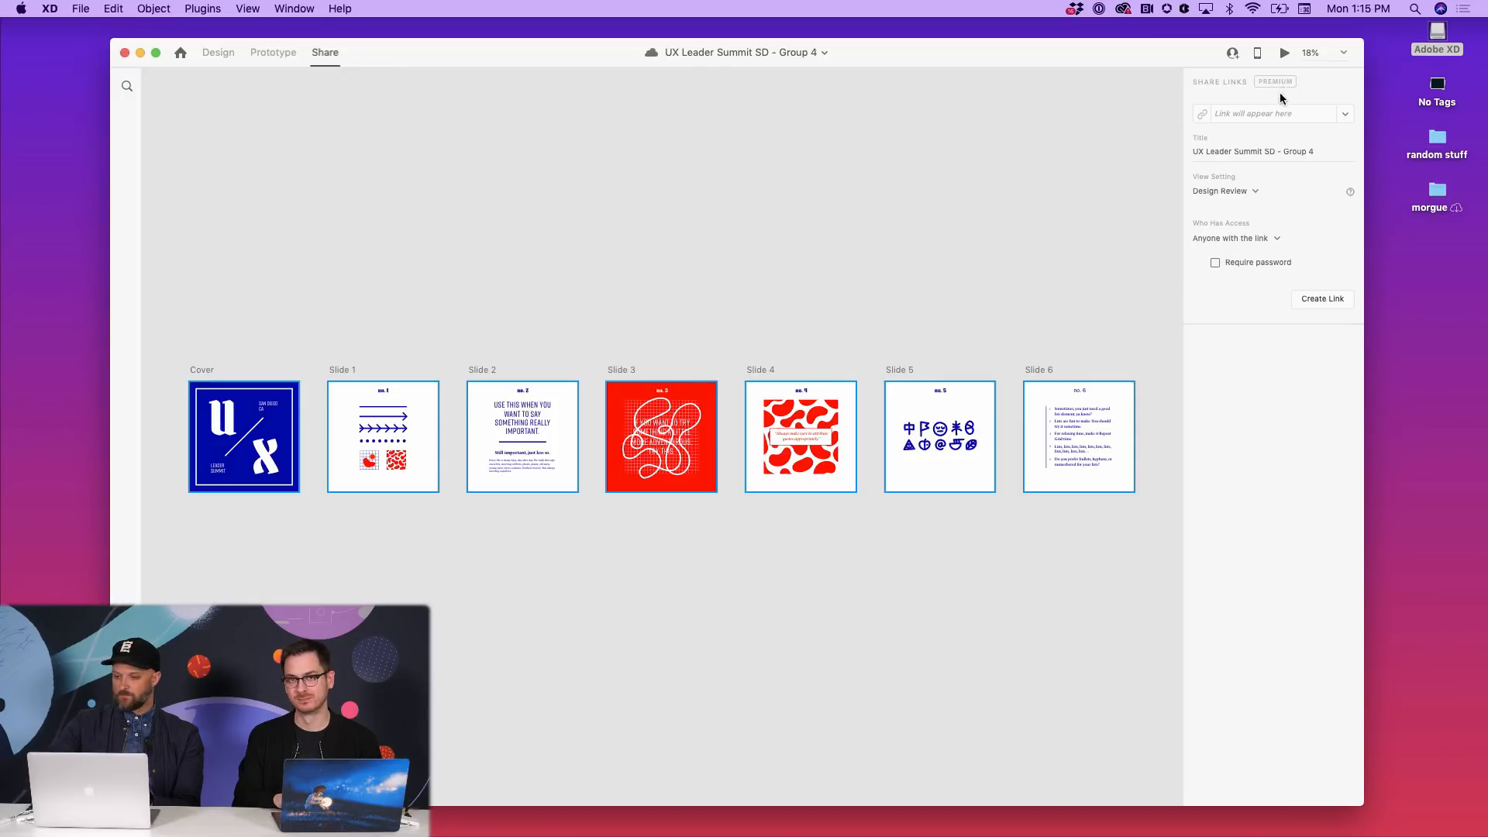
{"action": "key", "text": "super+s"}
{"action": "key", "text": "super+w"}
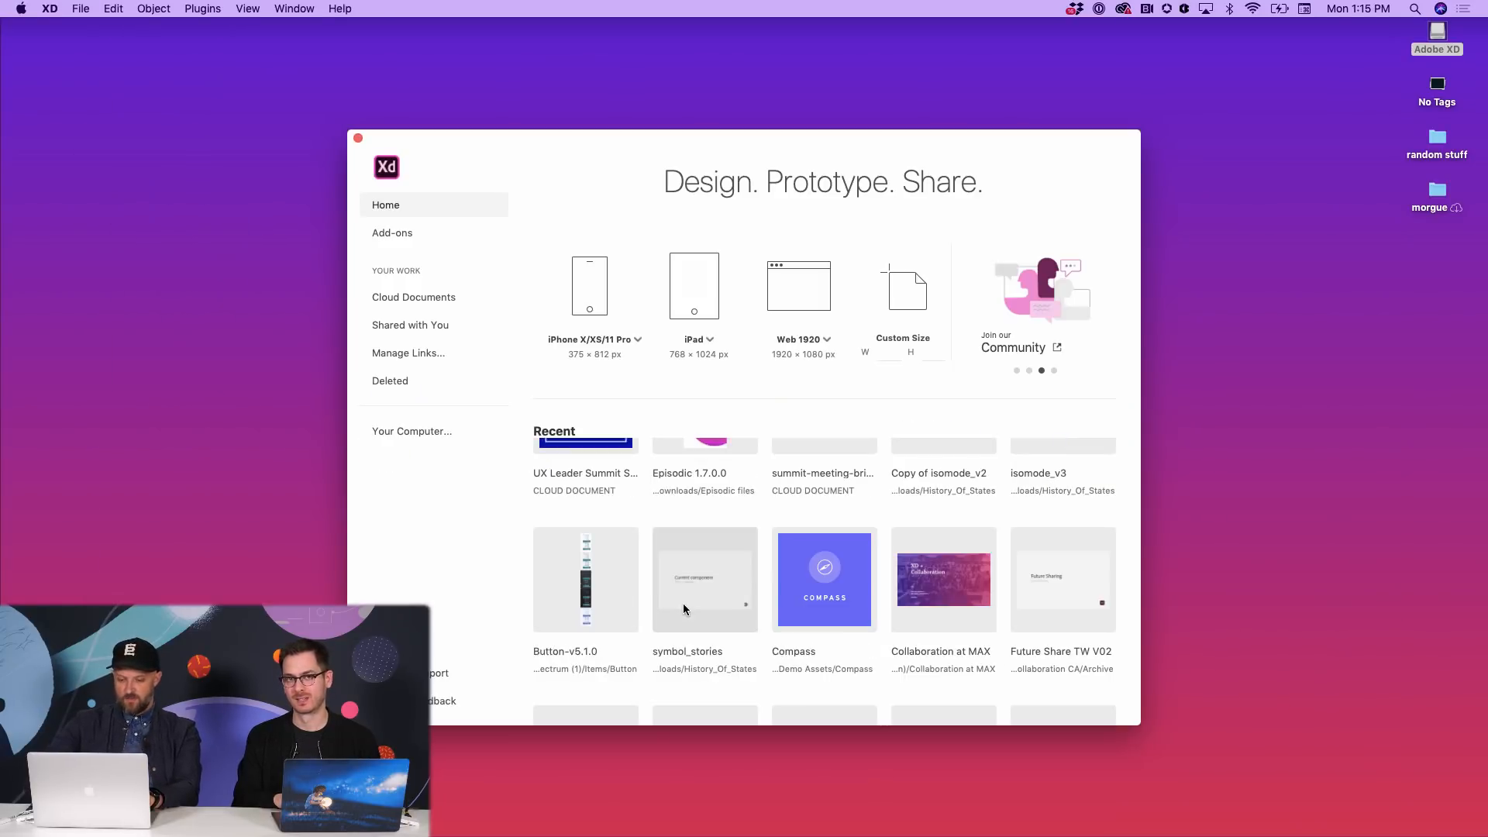
{"action": "scroll", "coordinate": [684, 609], "scroll_direction": "down", "scroll_amount": 3}
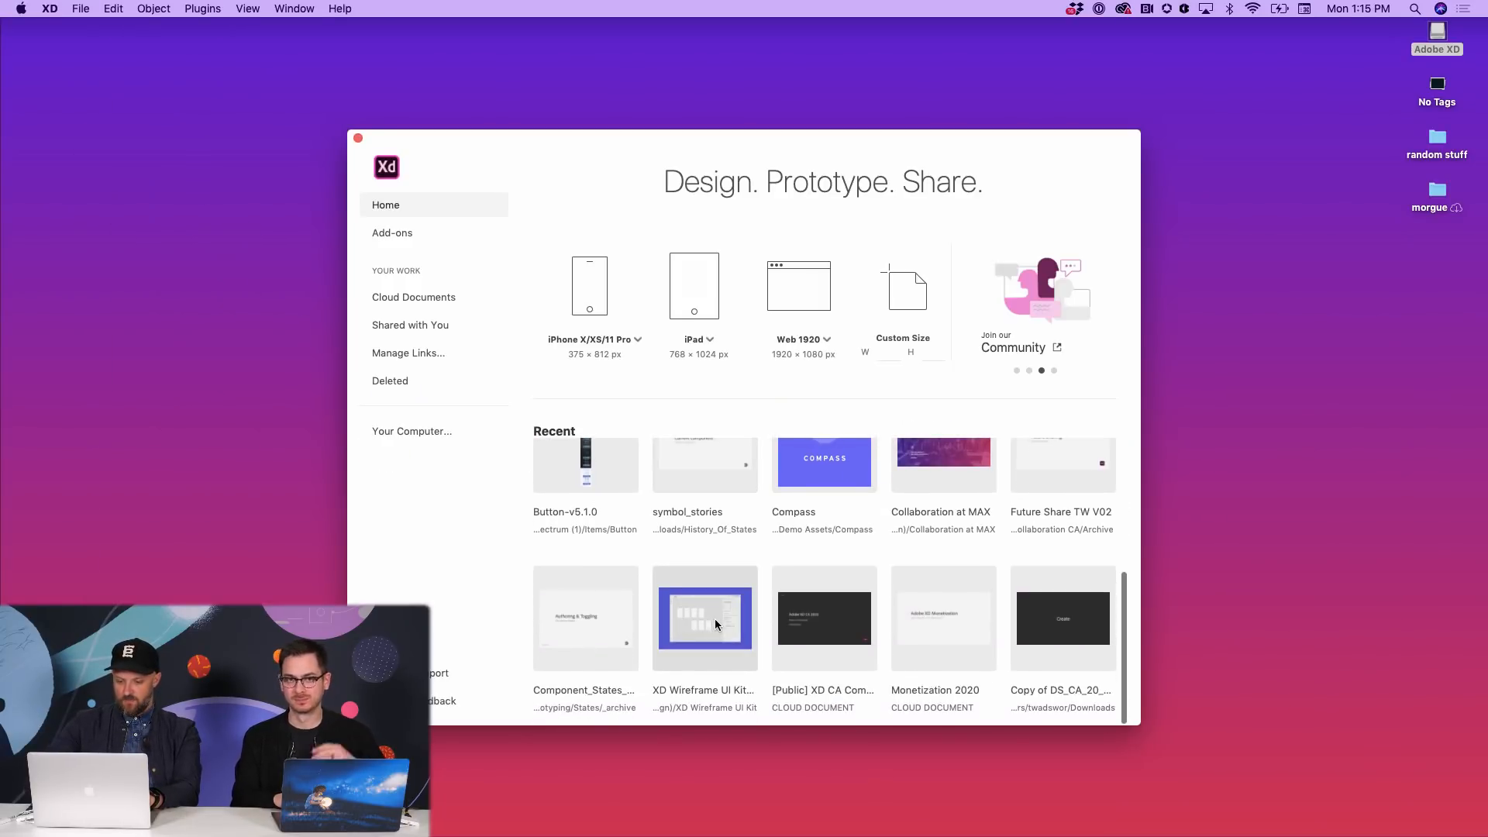
- Open A.com CA with Update Later, then reopen UX Leader Summit SD - Group 4 from Home
{"action": "left_click", "coordinate": [413, 297]}
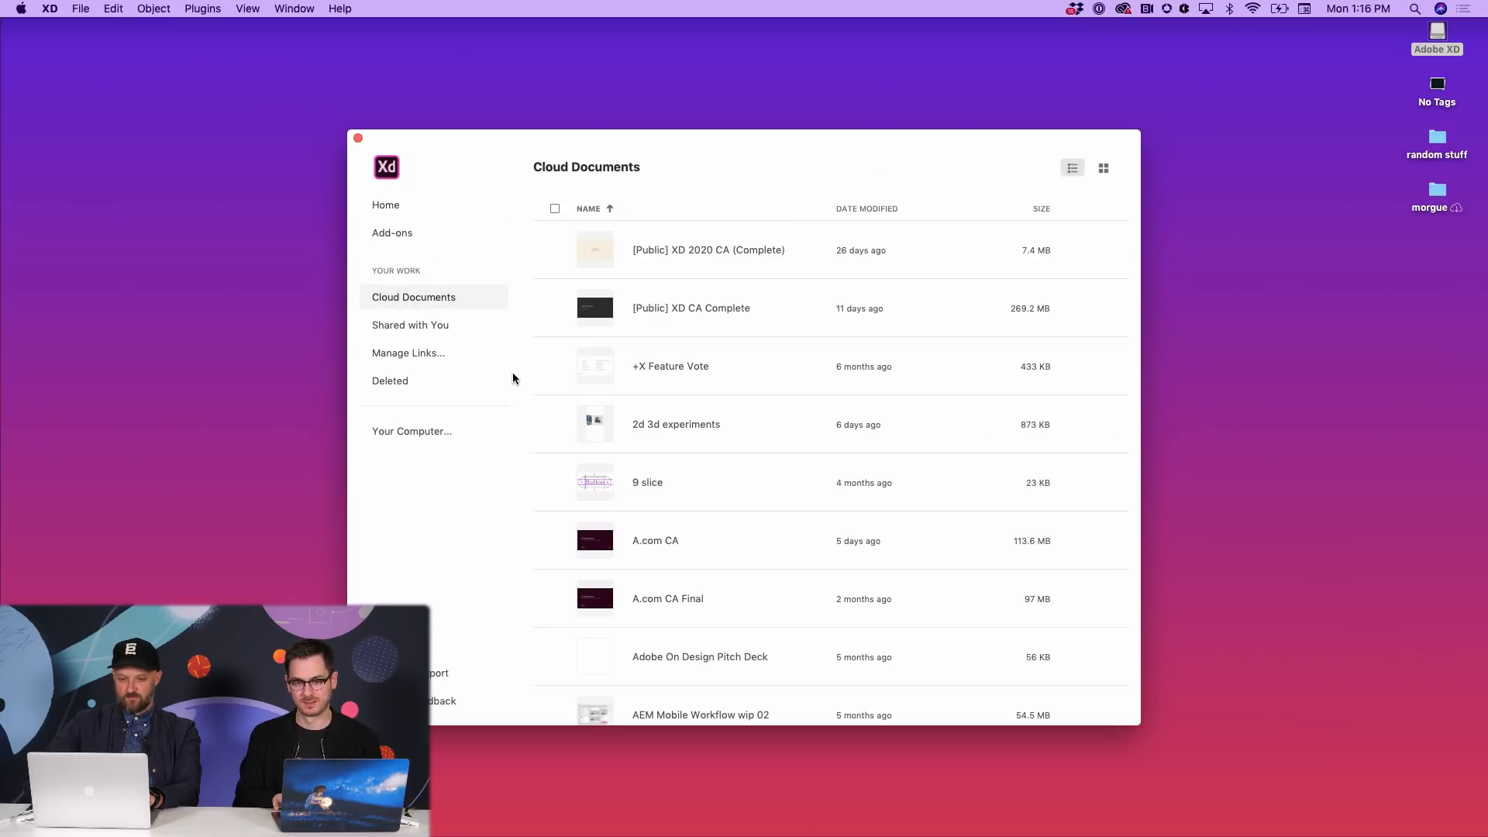
{"action": "left_click", "coordinate": [673, 541]}
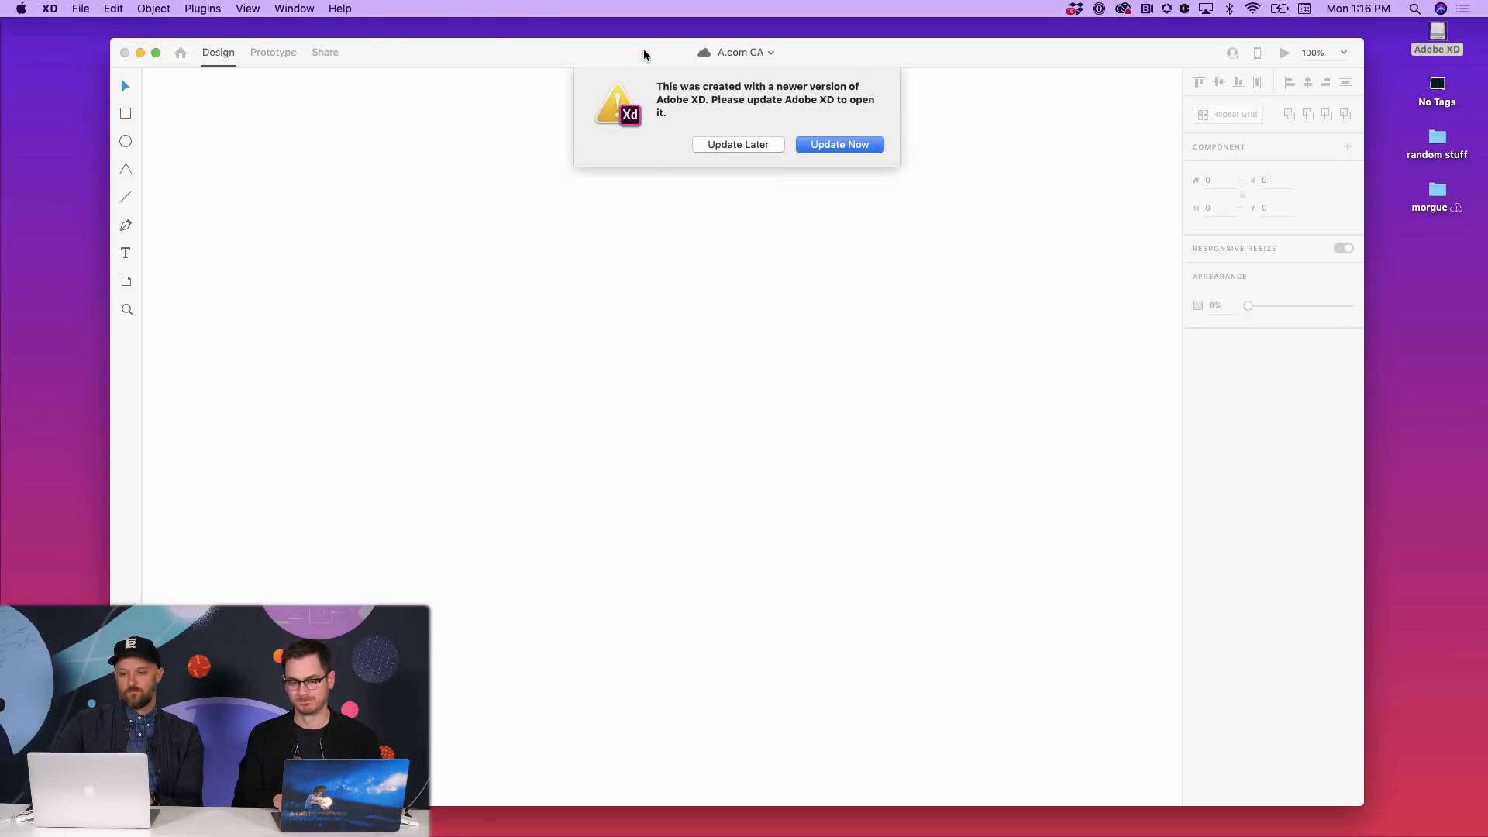
{"action": "left_click", "coordinate": [725, 144]}
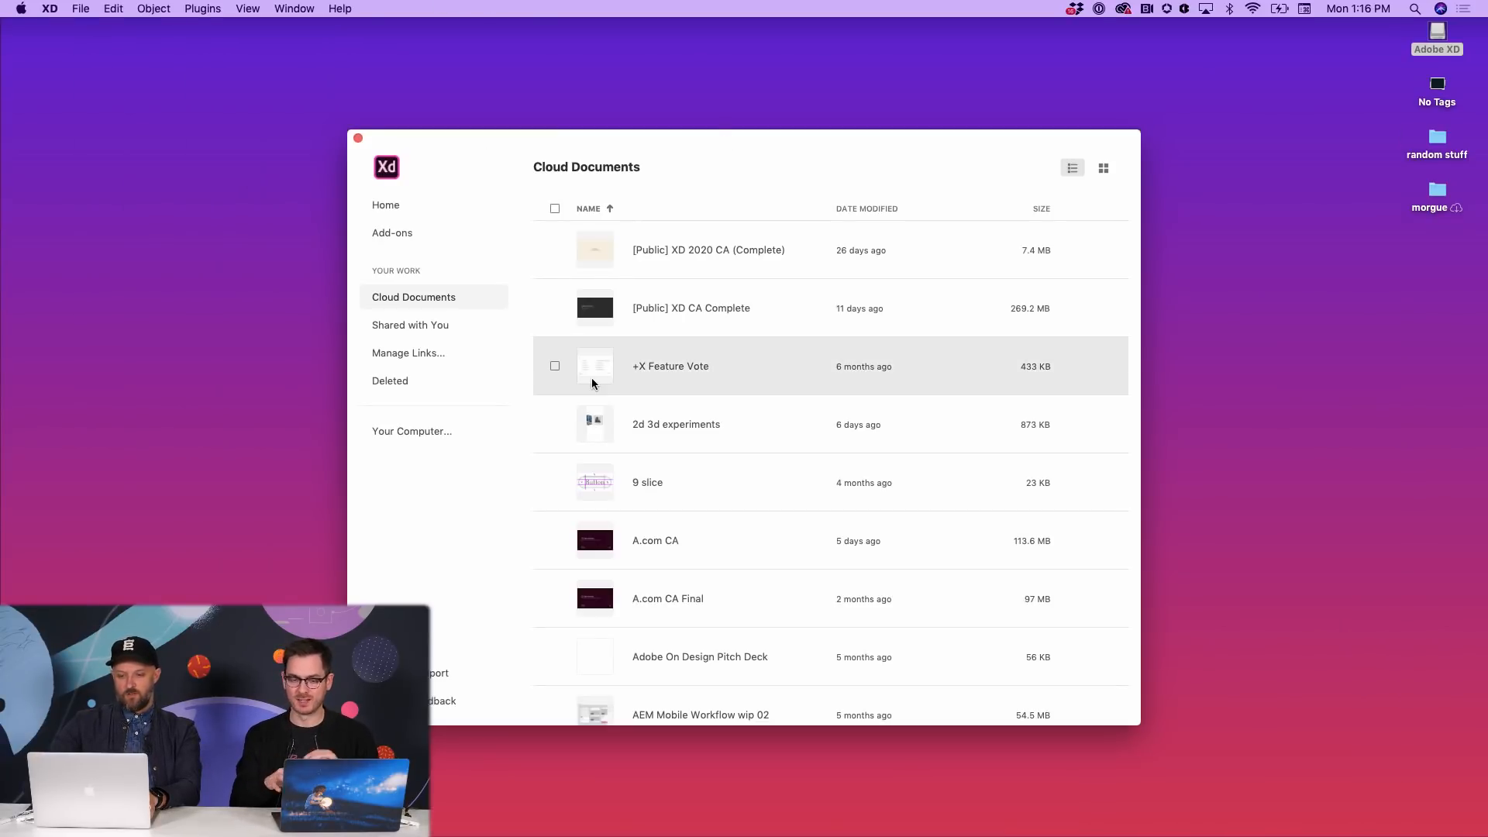
{"action": "left_click", "coordinate": [404, 218]}
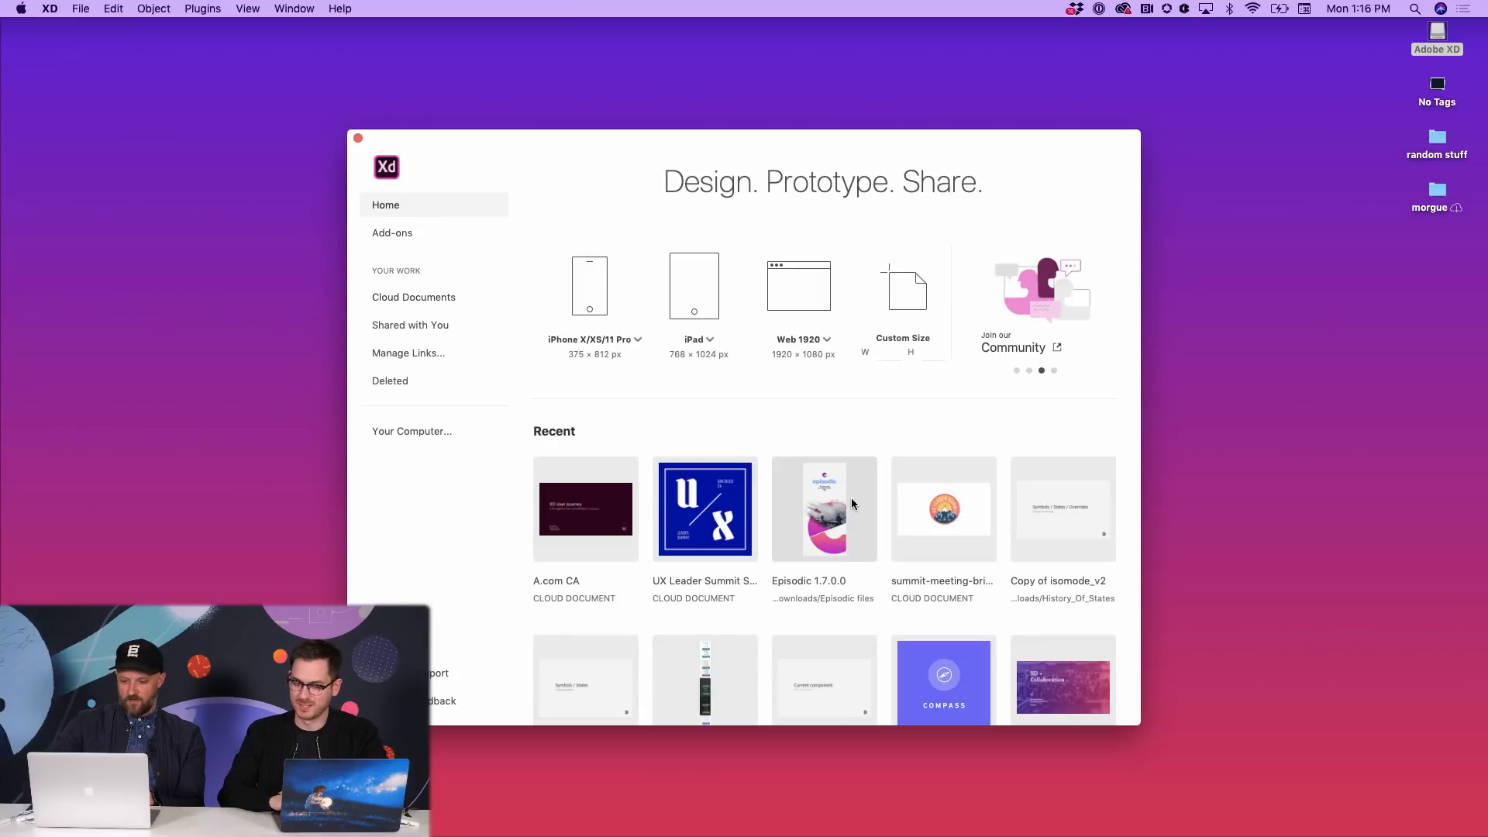
{"action": "left_click", "coordinate": [729, 525]}
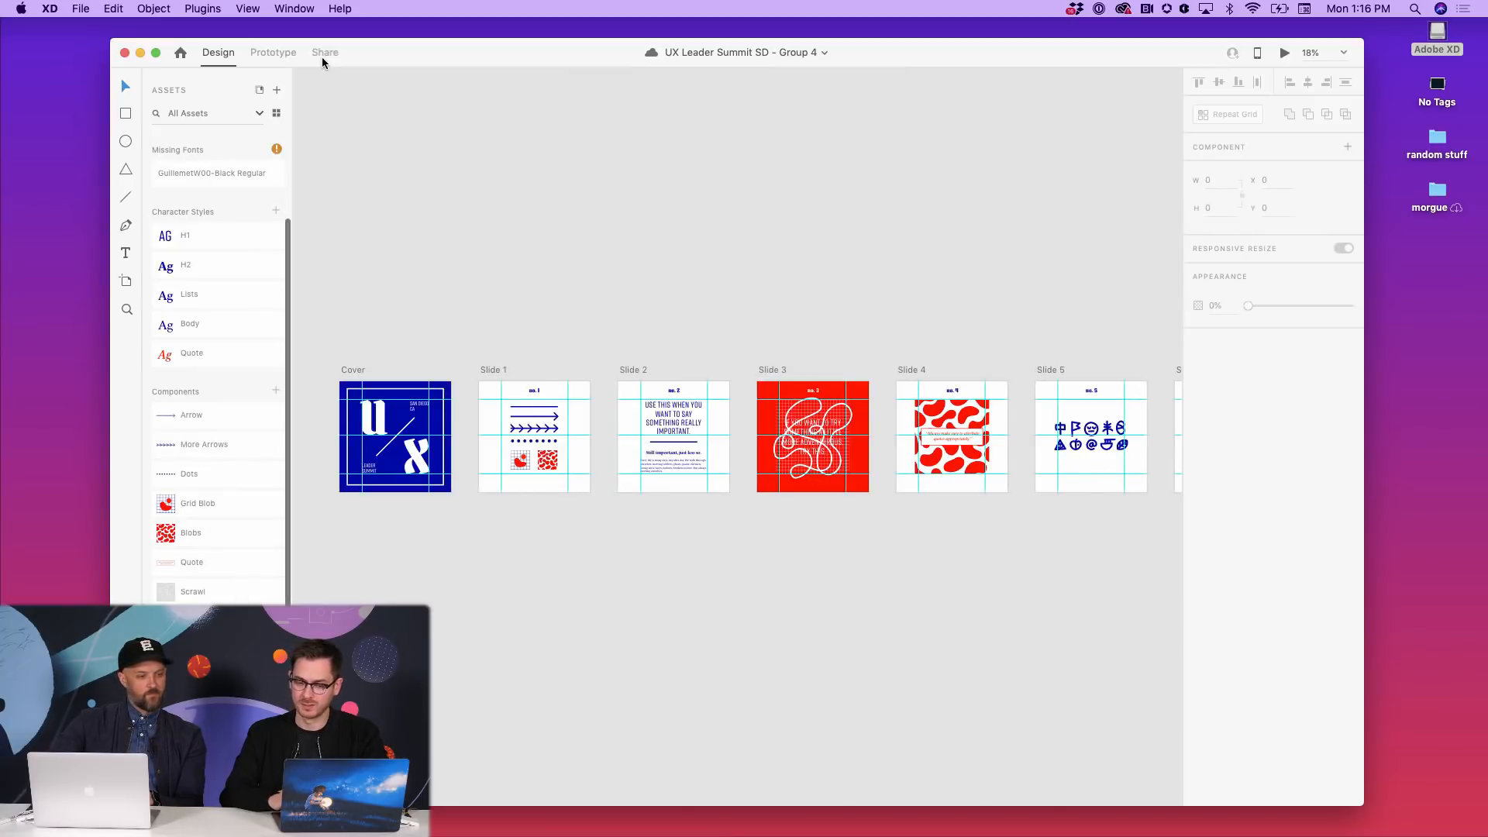
- Create a public Design Review link for the UX Leader Summit slides in Share mode
{"action": "left_click", "coordinate": [324, 54]}
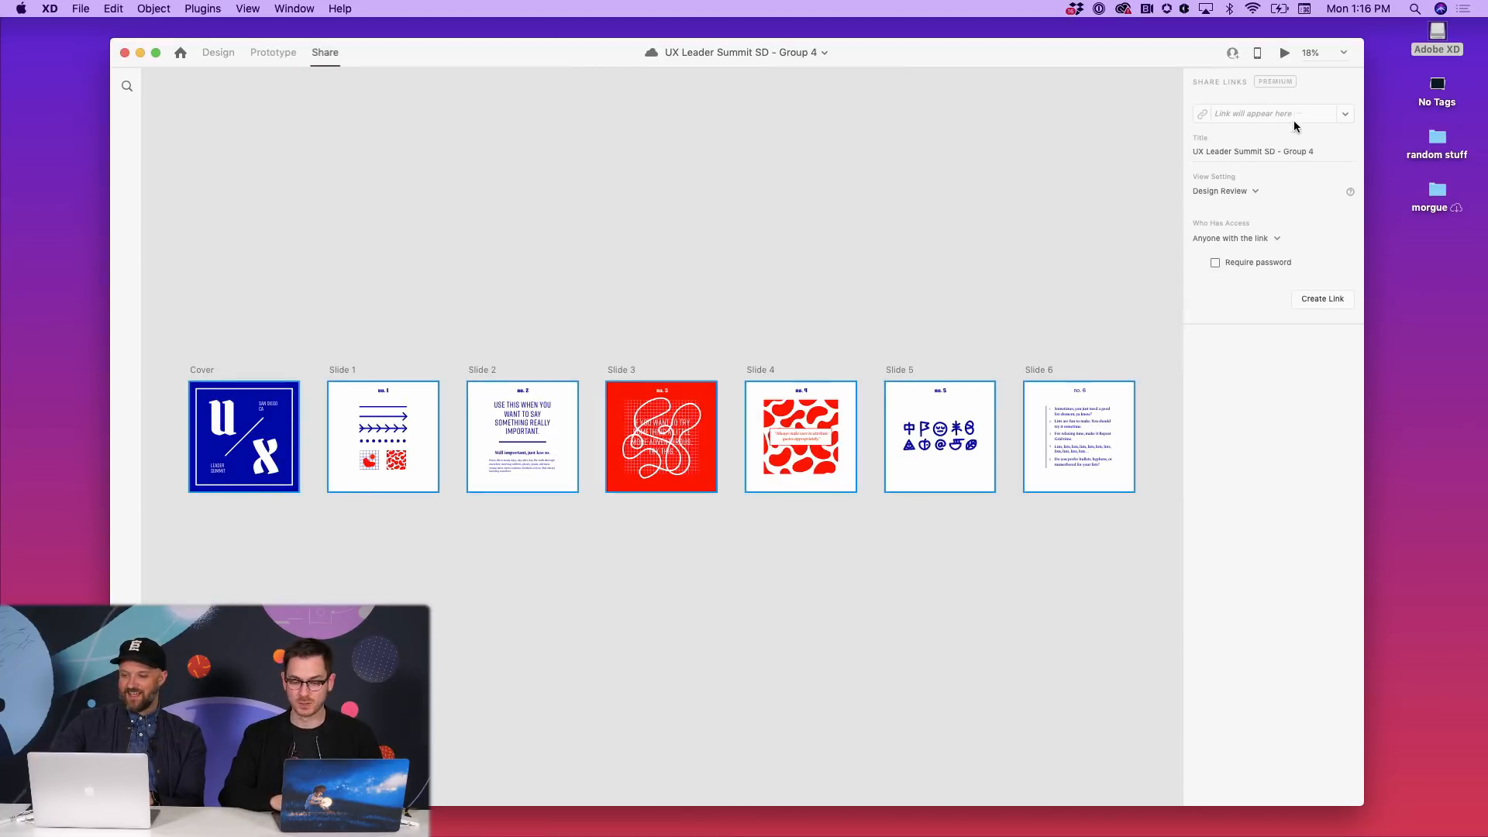
{"action": "left_click", "coordinate": [1327, 300]}
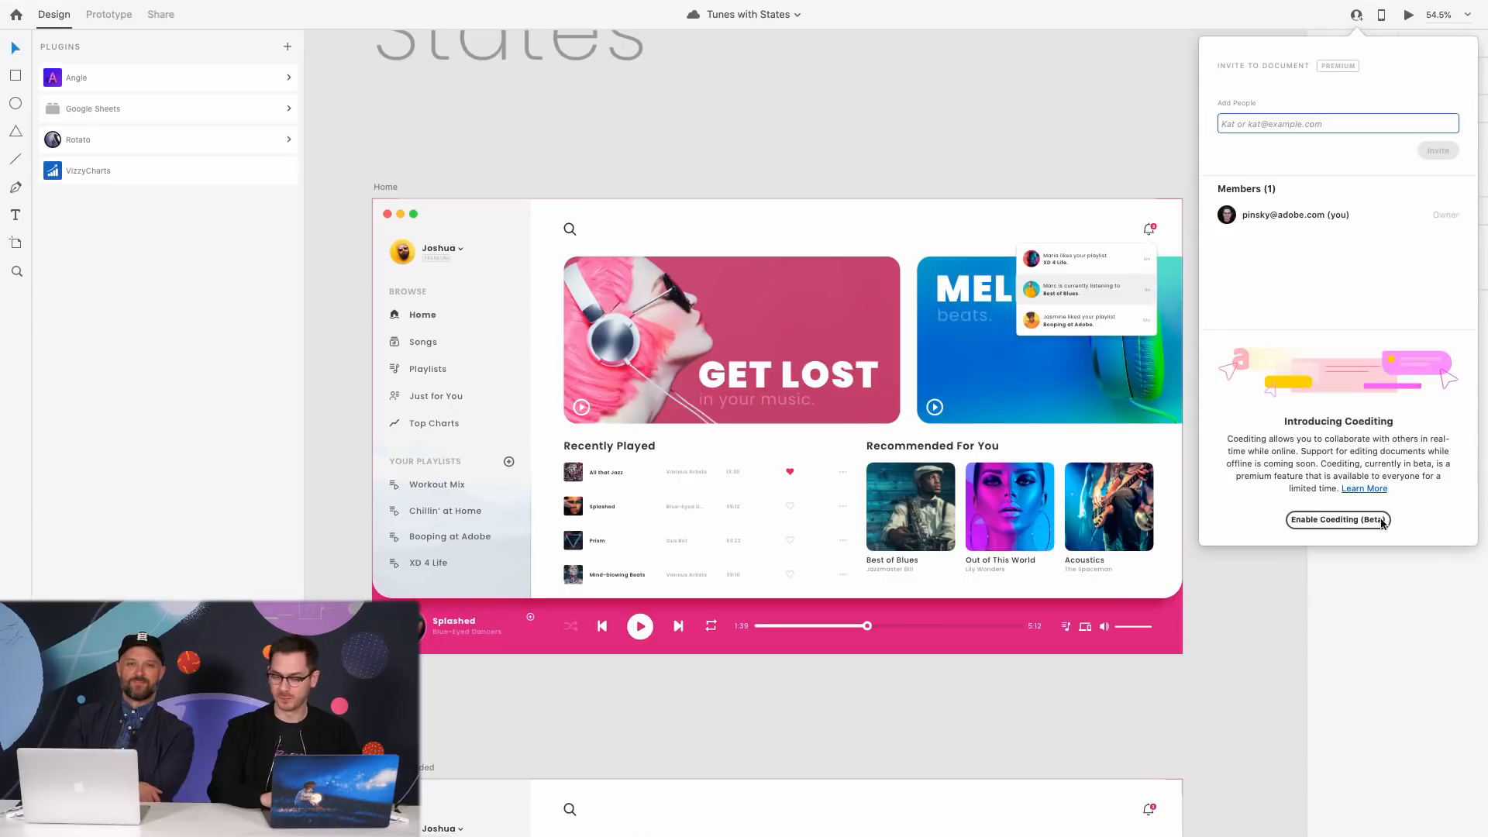
- Enable Coediting (Beta) on Tunes with States and invite a colleague by their e-mail address
{"action": "left_click", "coordinate": [1383, 521]}
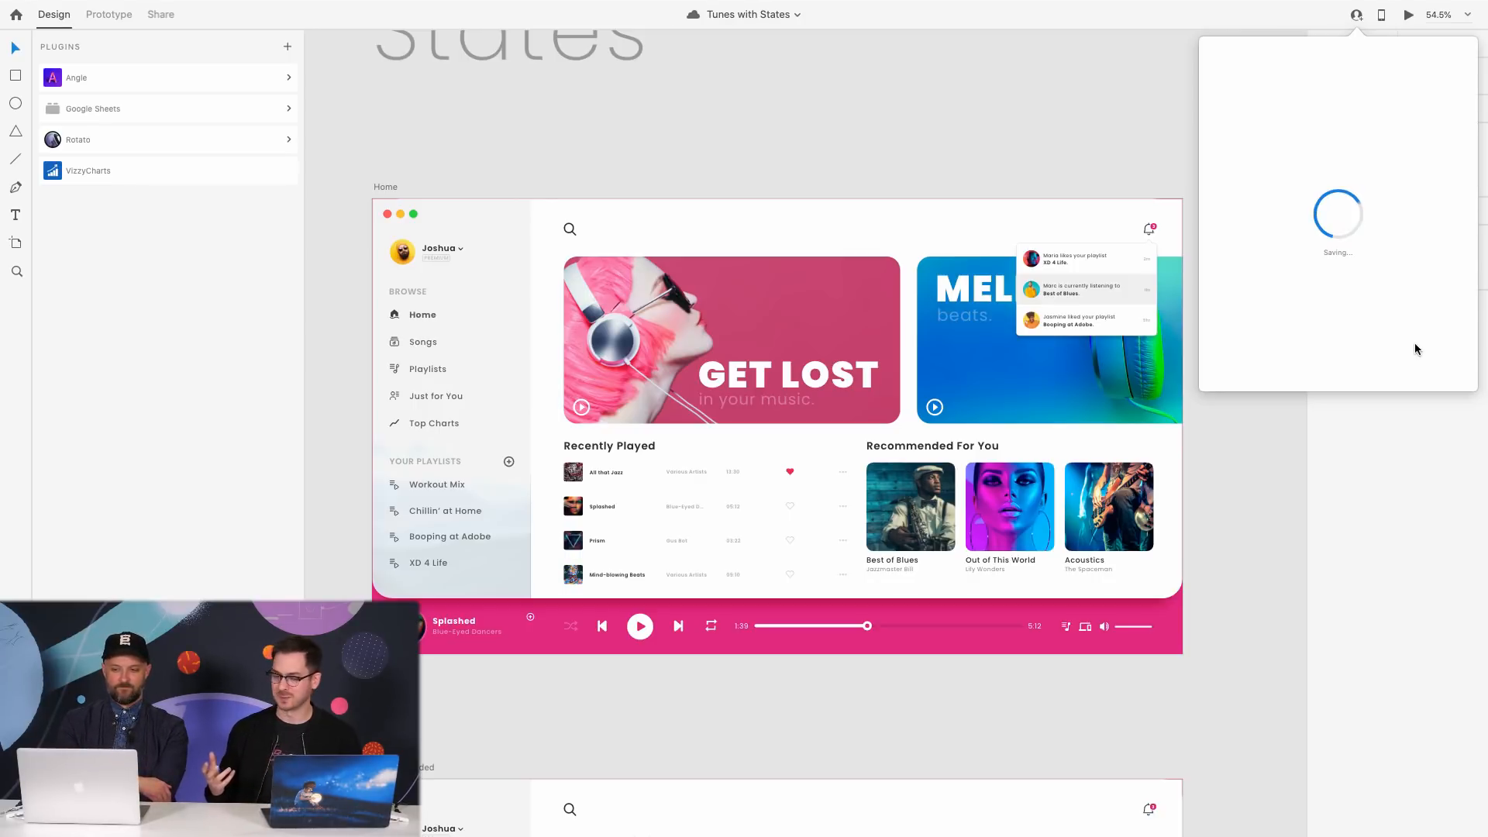
{"action": "left_click", "coordinate": [1308, 124]}
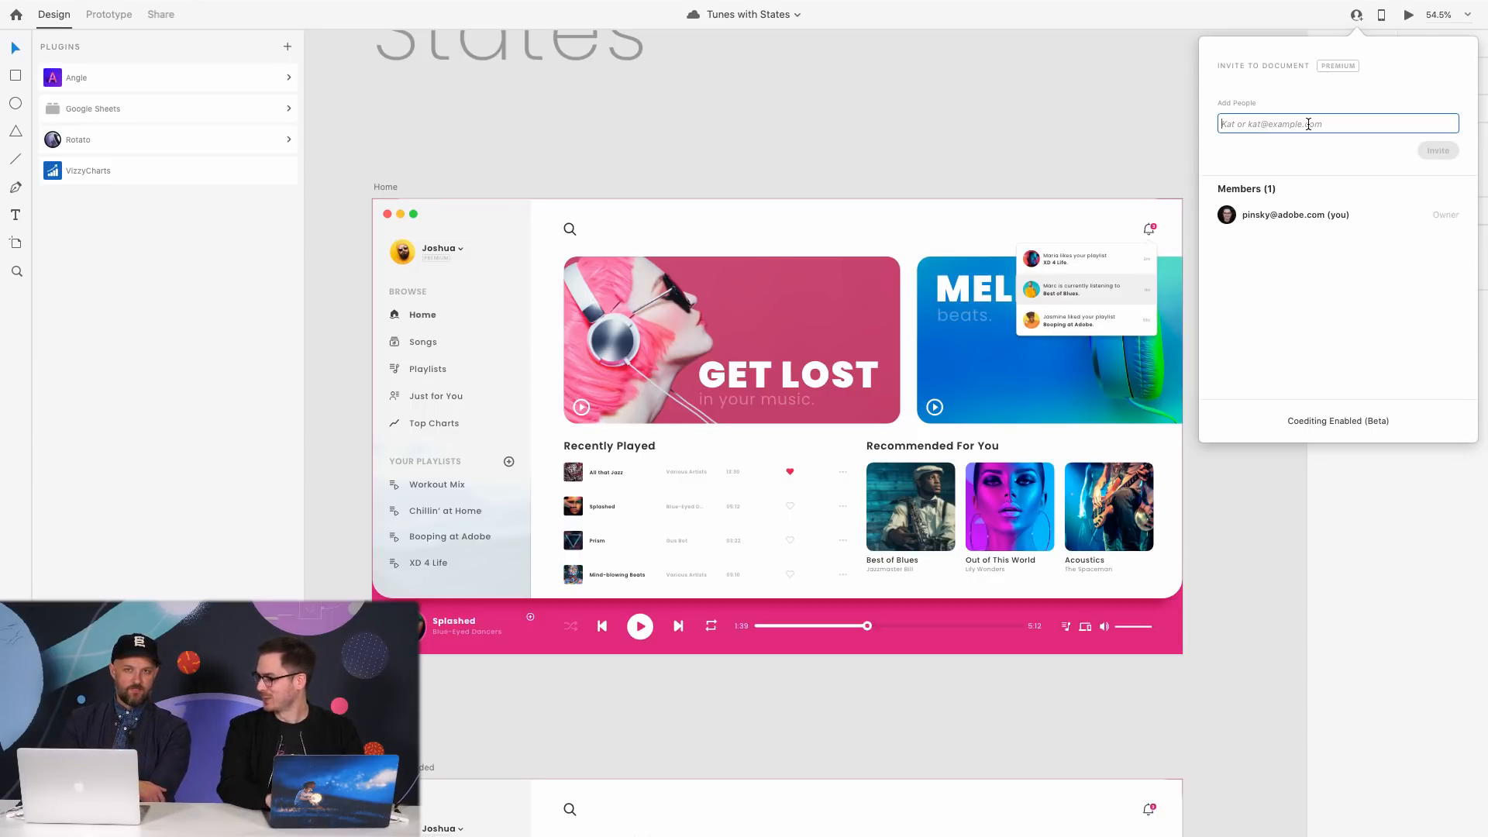
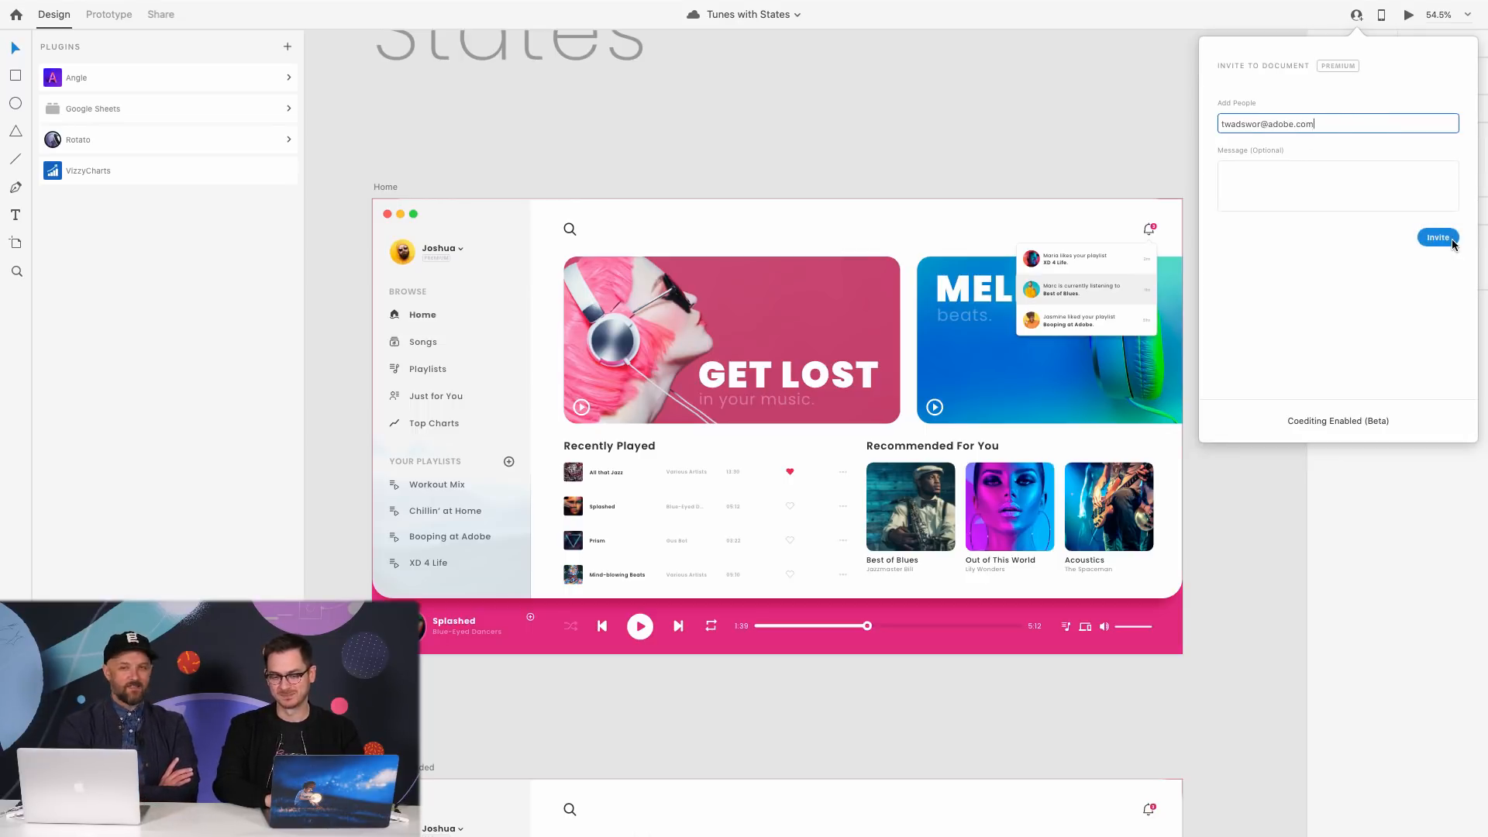
{"action": "left_click", "coordinate": [1437, 239]}
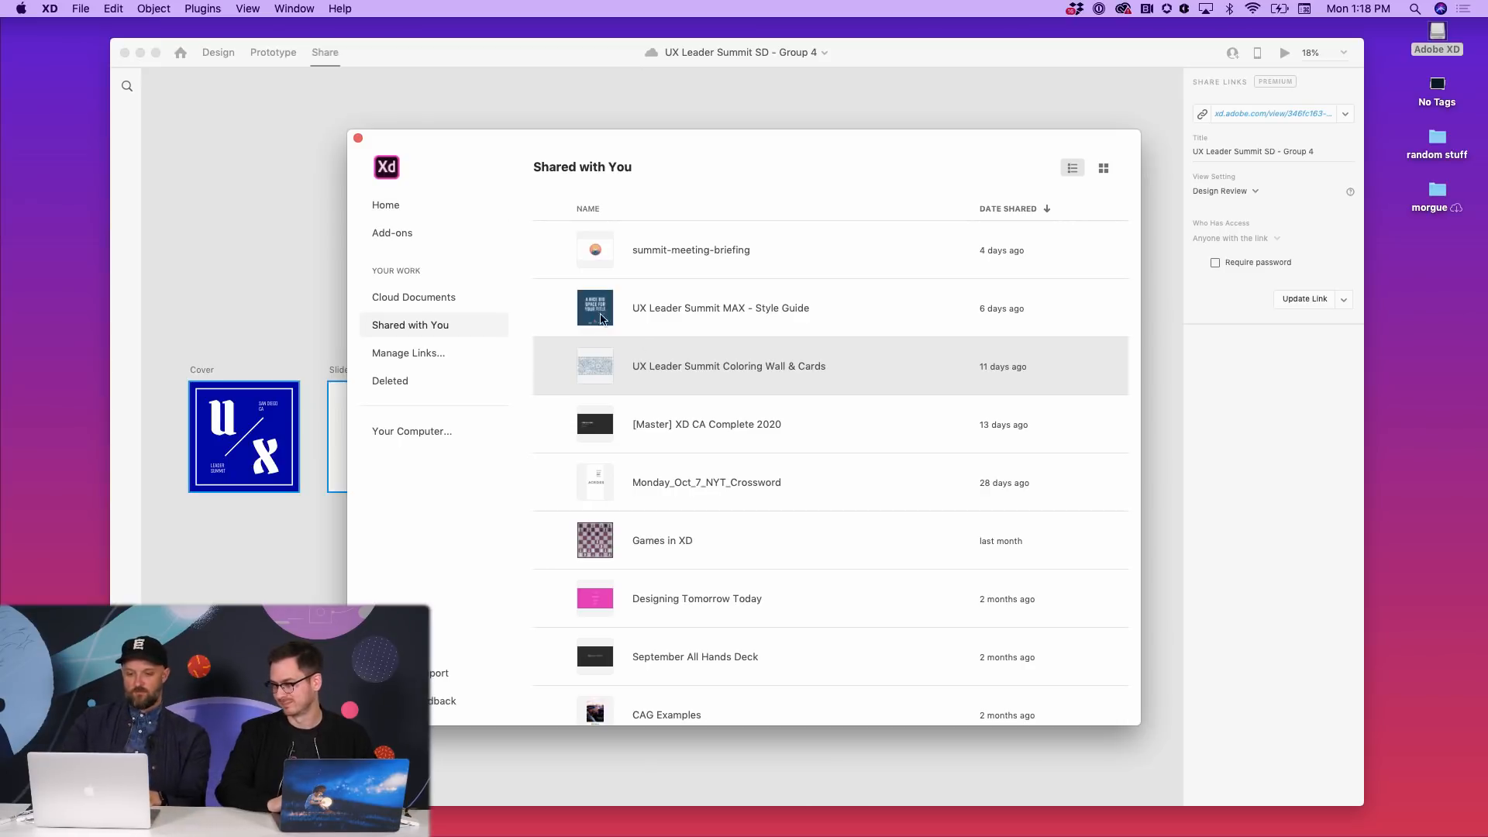
- Glance at the Add-ons page, then go back to Home
{"action": "scroll", "coordinate": [690, 348], "scroll_direction": "up", "scroll_amount": 2}
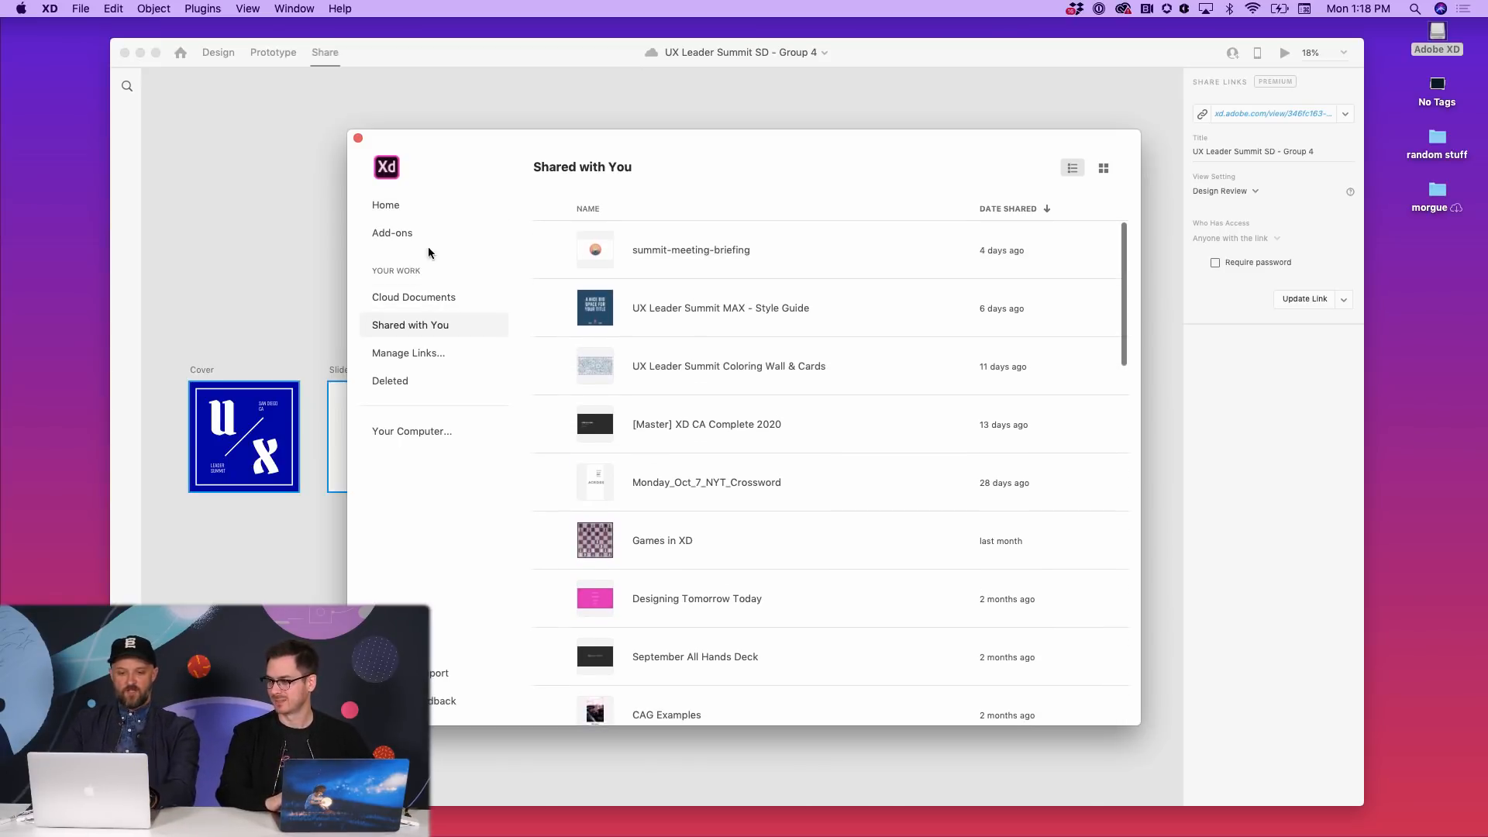
{"action": "left_click", "coordinate": [425, 232]}
{"action": "left_click", "coordinate": [434, 205]}
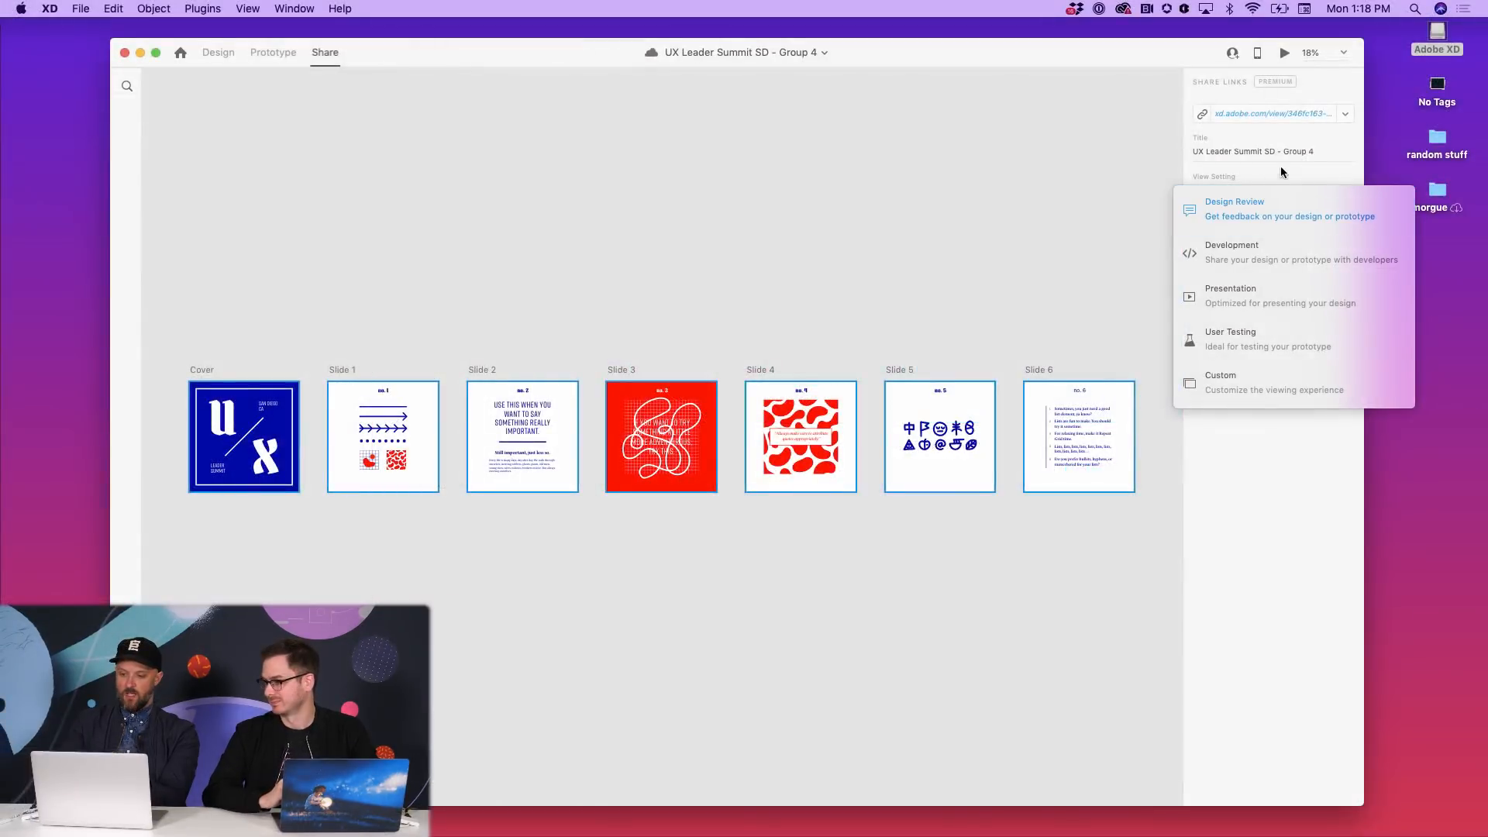
- Check the link's view and copy options, then generate a replacement public link via New Link...
{"action": "left_click", "coordinate": [1240, 206]}
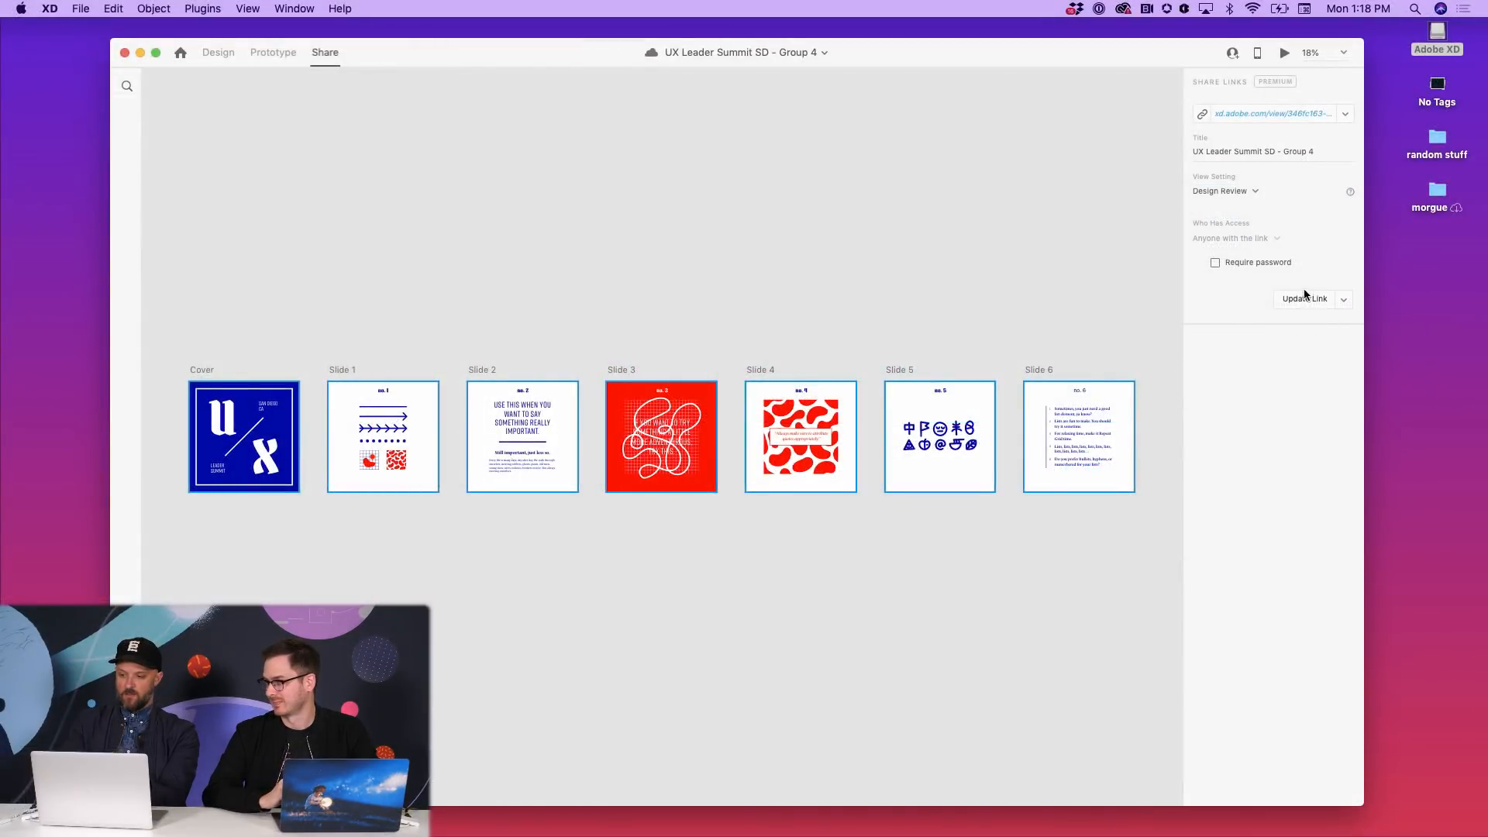
{"action": "left_click", "coordinate": [1344, 299]}
{"action": "left_click", "coordinate": [1331, 252]}
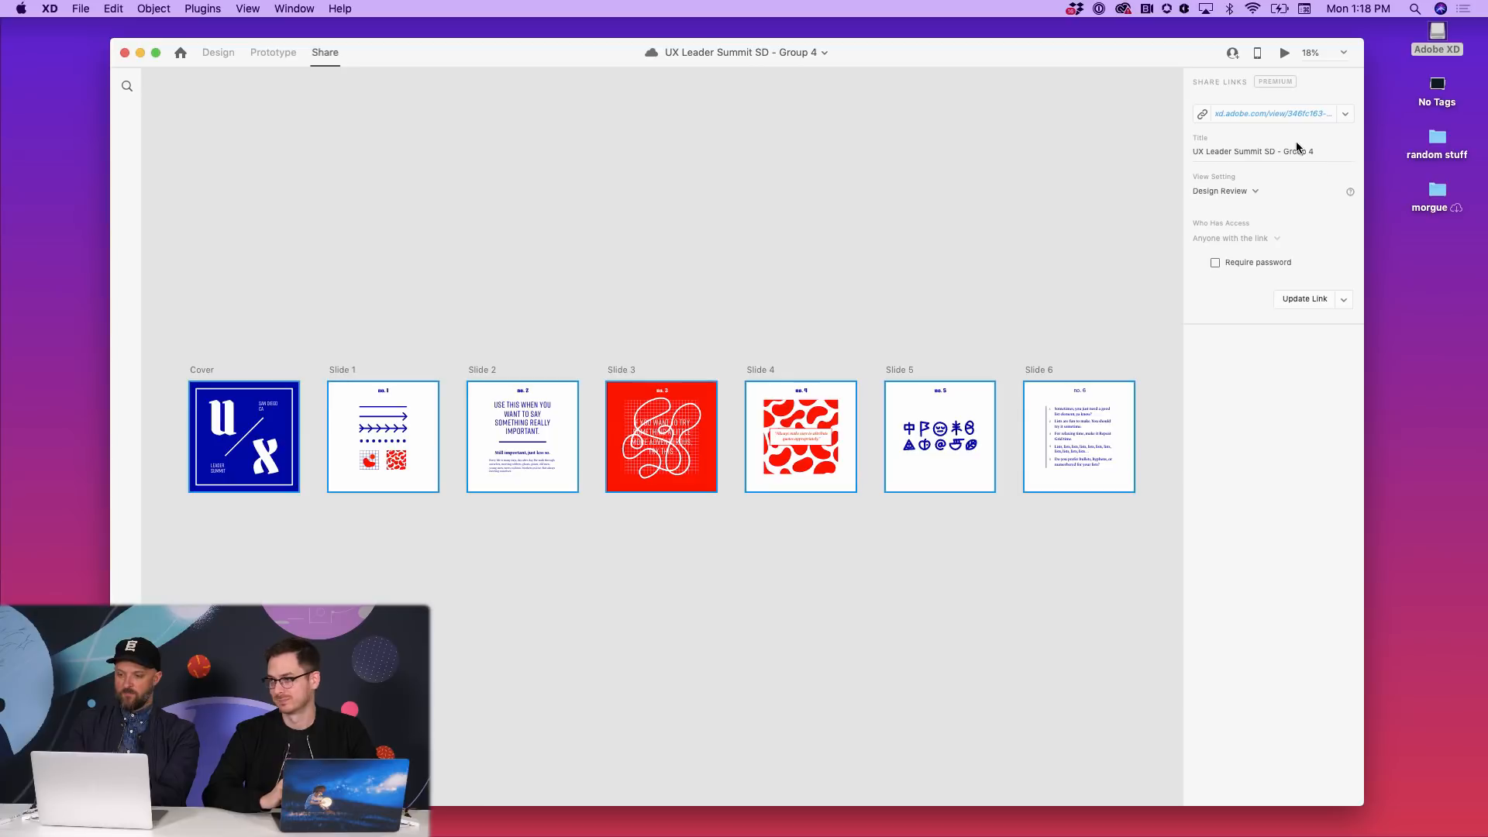
{"action": "left_click", "coordinate": [1341, 114]}
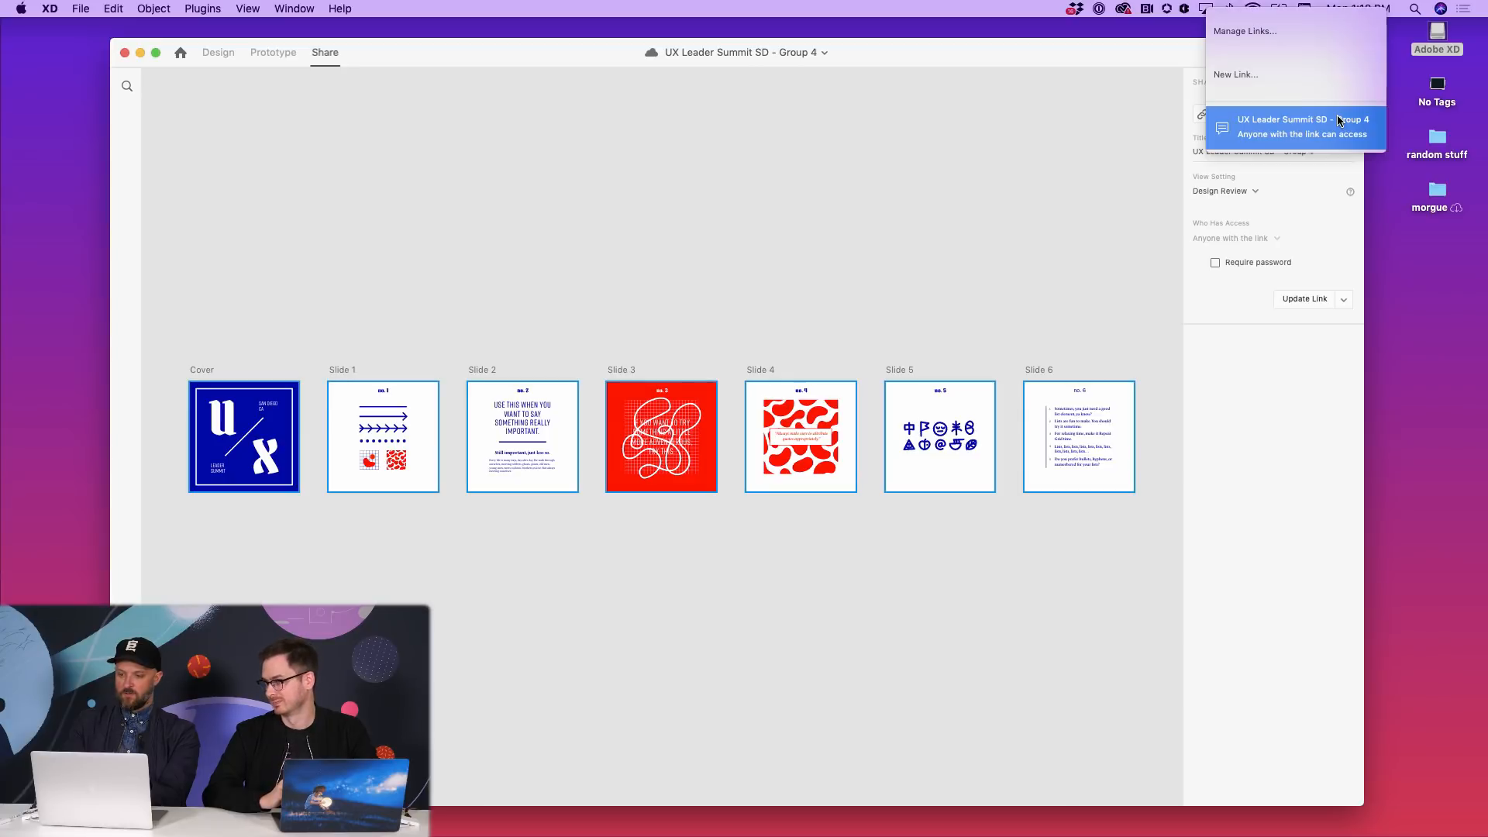
{"action": "left_click", "coordinate": [1326, 75]}
{"action": "left_click", "coordinate": [1310, 299]}
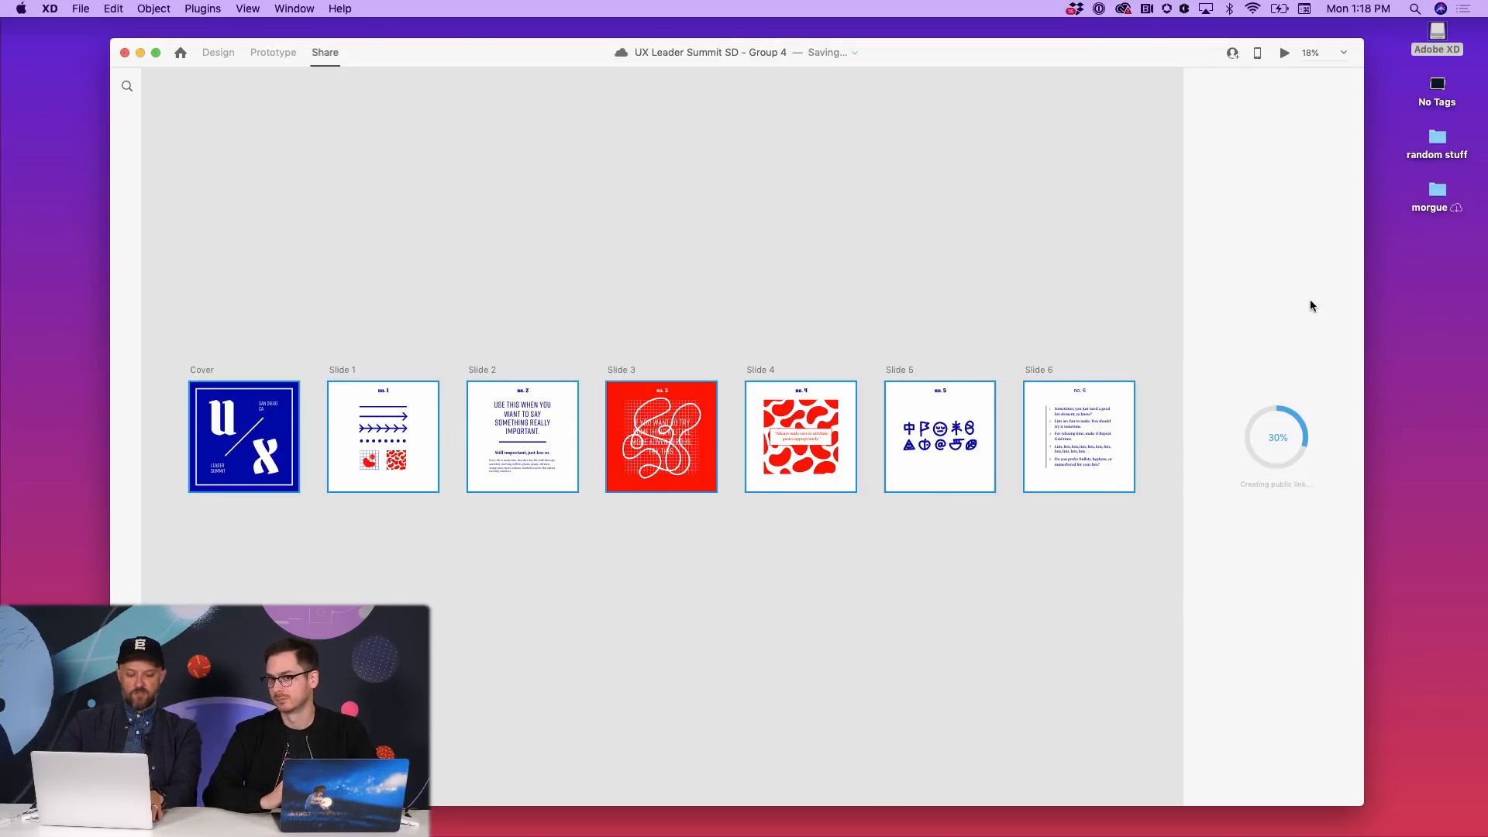
{"action": "key", "text": "super+n"}
- Browse the Shared with You list, sorting oldest then newest first, then close it to return to Share mode
{"action": "left_click", "coordinate": [382, 319]}
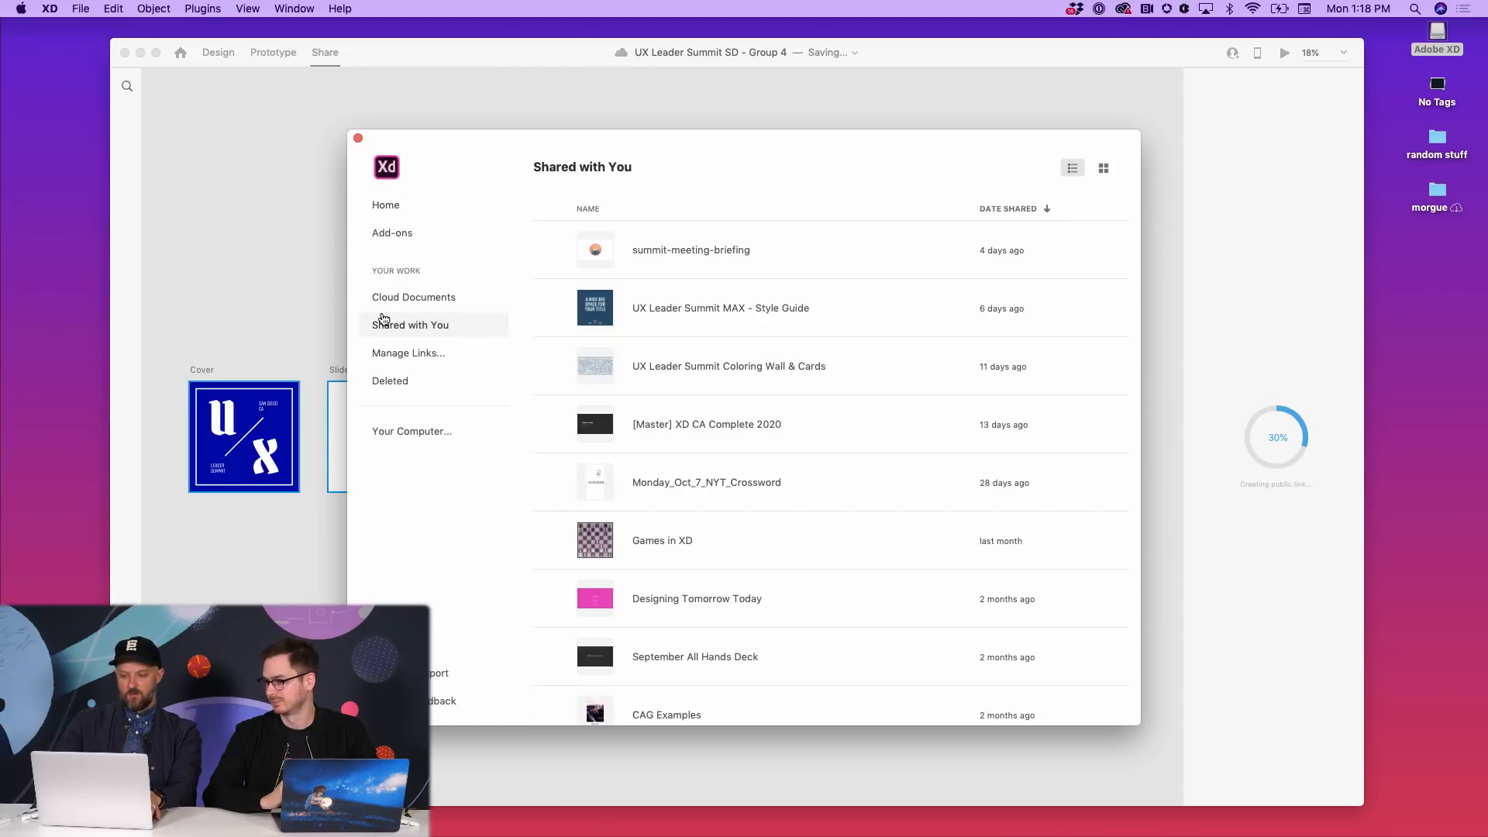
{"action": "scroll", "coordinate": [671, 411], "scroll_direction": "up", "scroll_amount": 3}
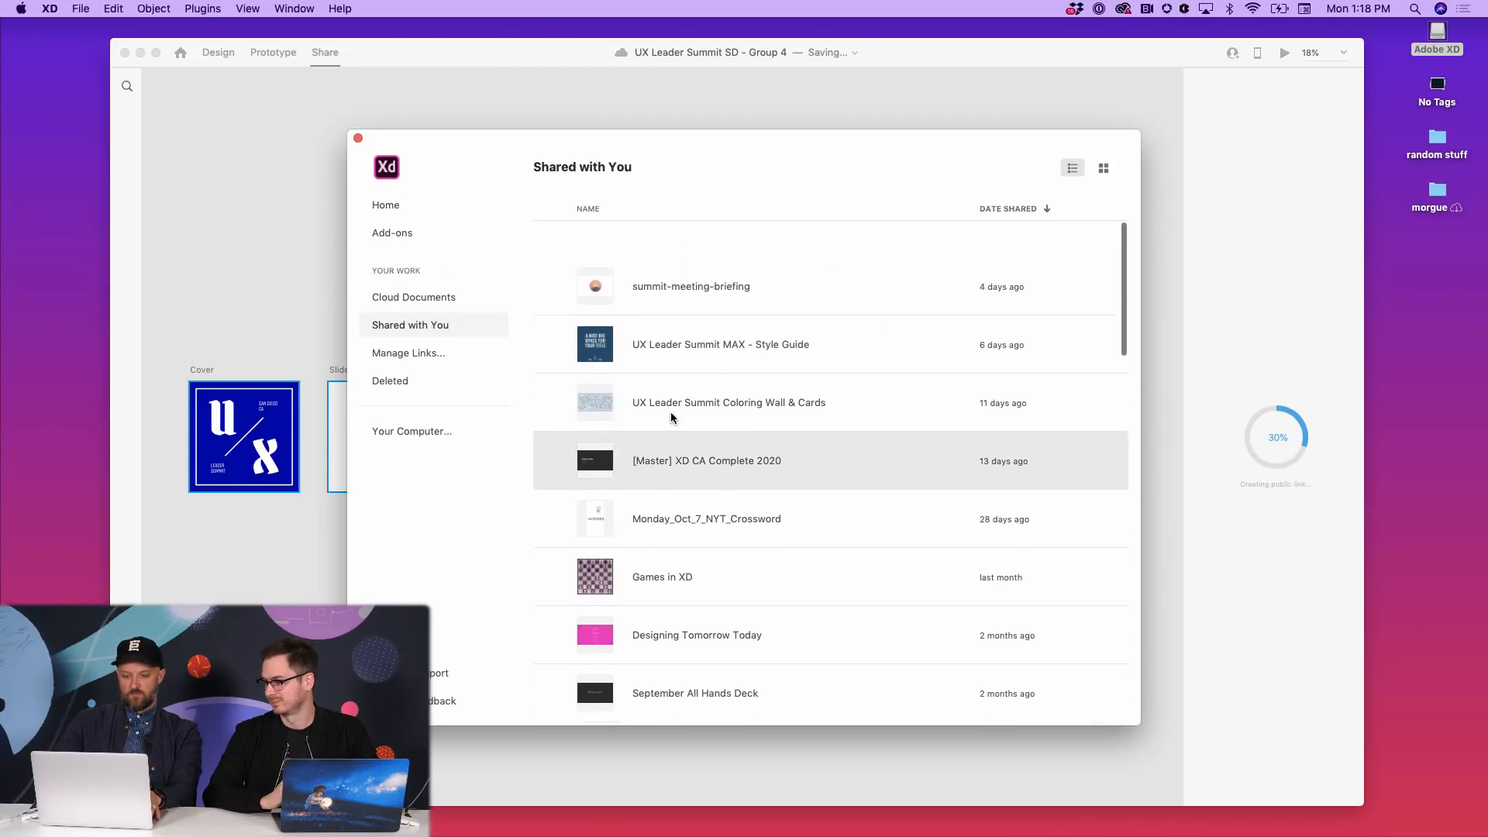
{"action": "left_click", "coordinate": [1045, 208]}
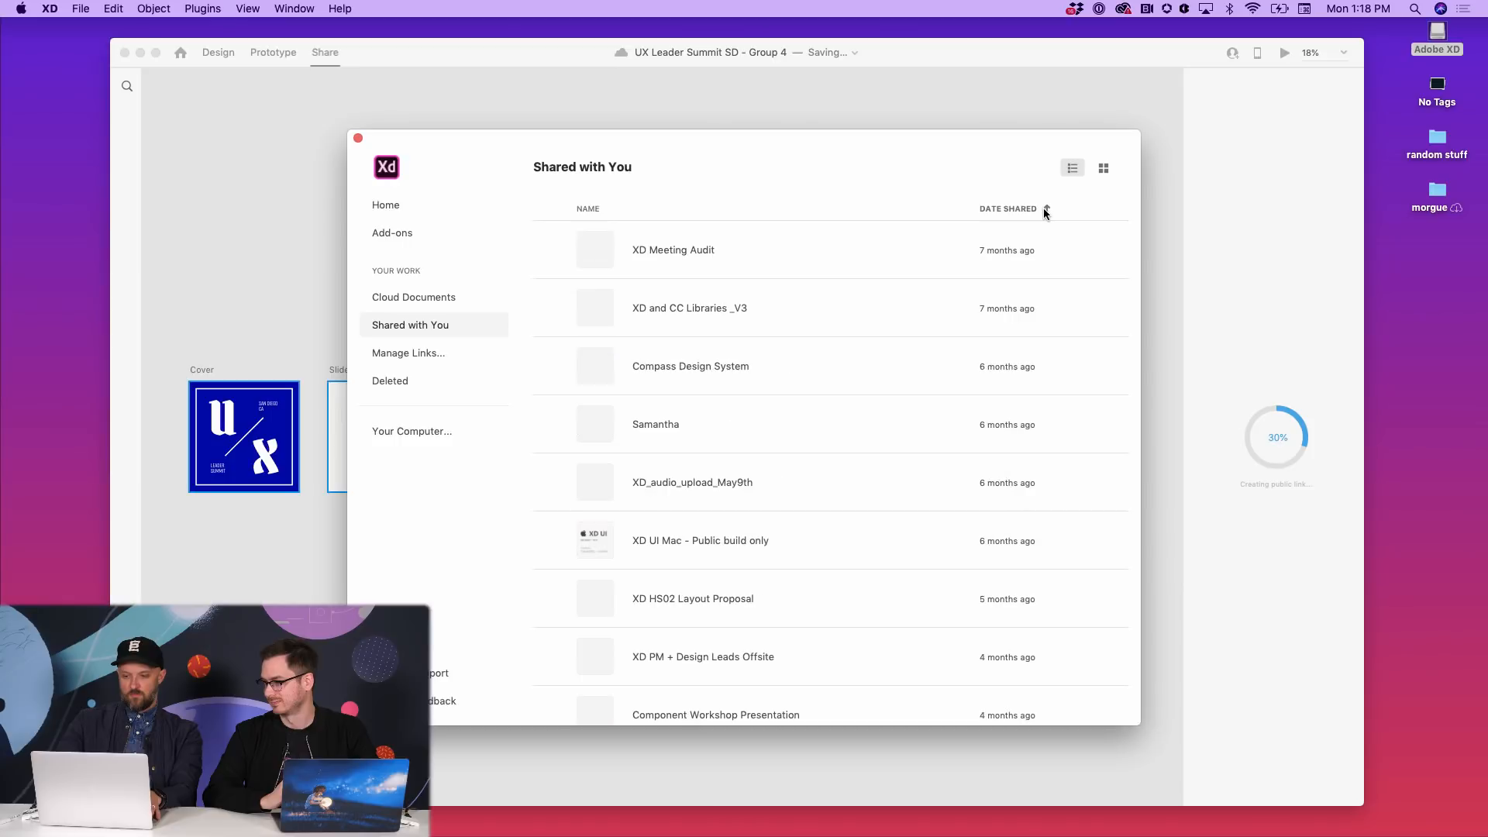
{"action": "left_click", "coordinate": [1044, 209]}
{"action": "scroll", "coordinate": [983, 306], "scroll_direction": "up", "scroll_amount": 3}
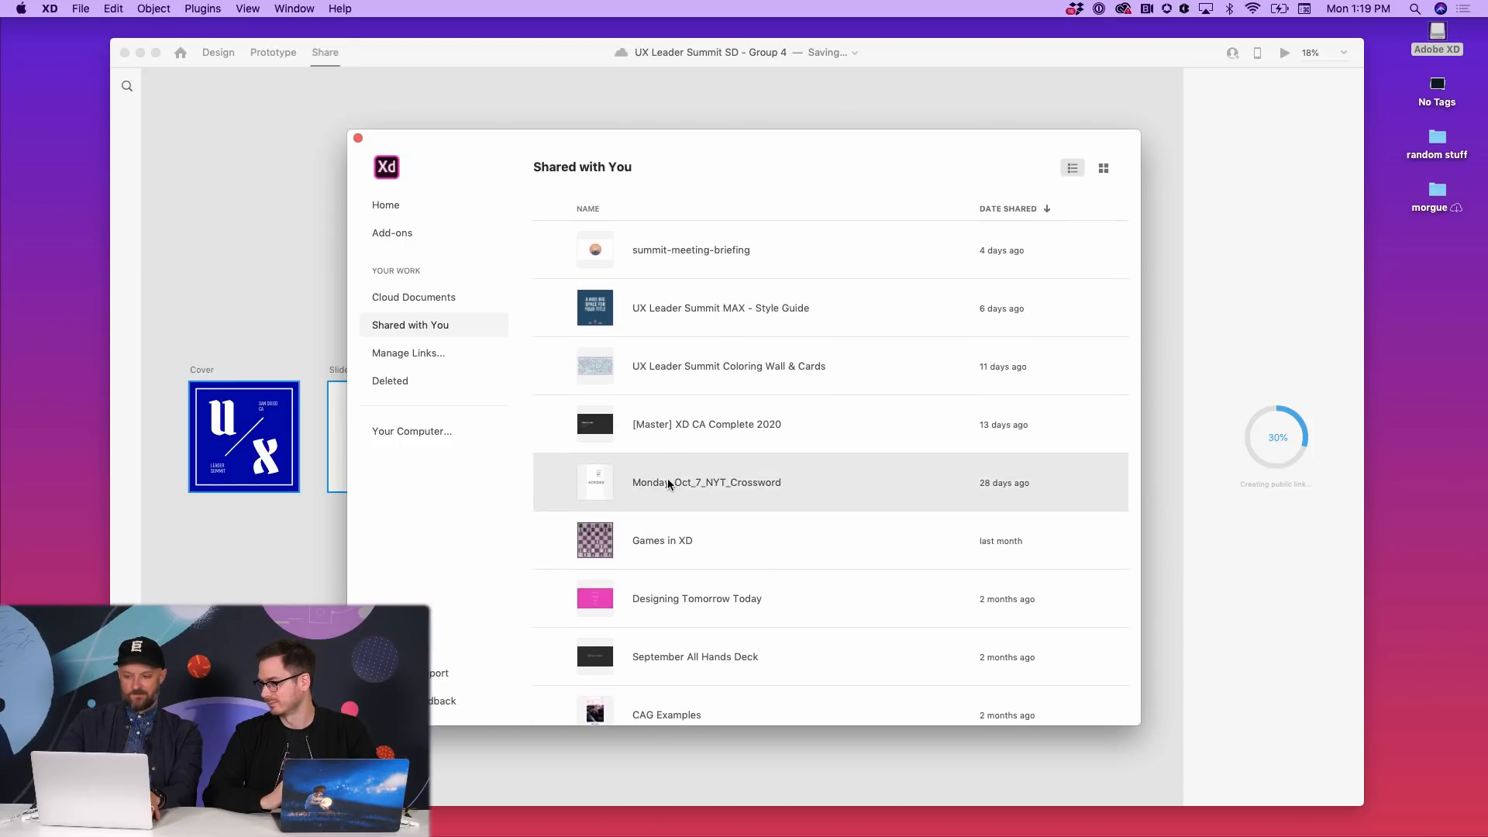
{"action": "scroll", "coordinate": [667, 480], "scroll_direction": "up", "scroll_amount": 3}
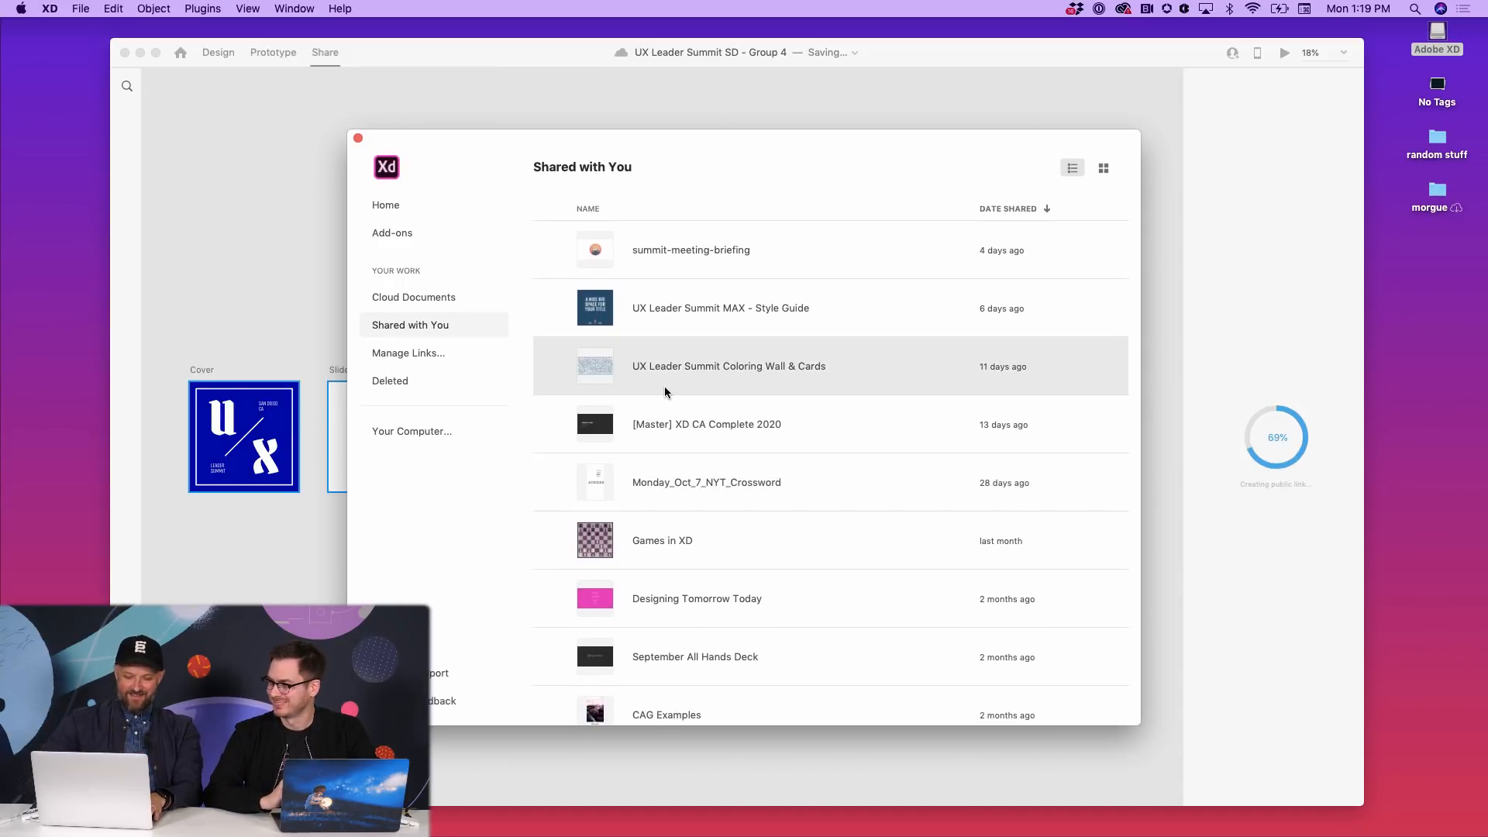
{"action": "key", "text": "Escape"}
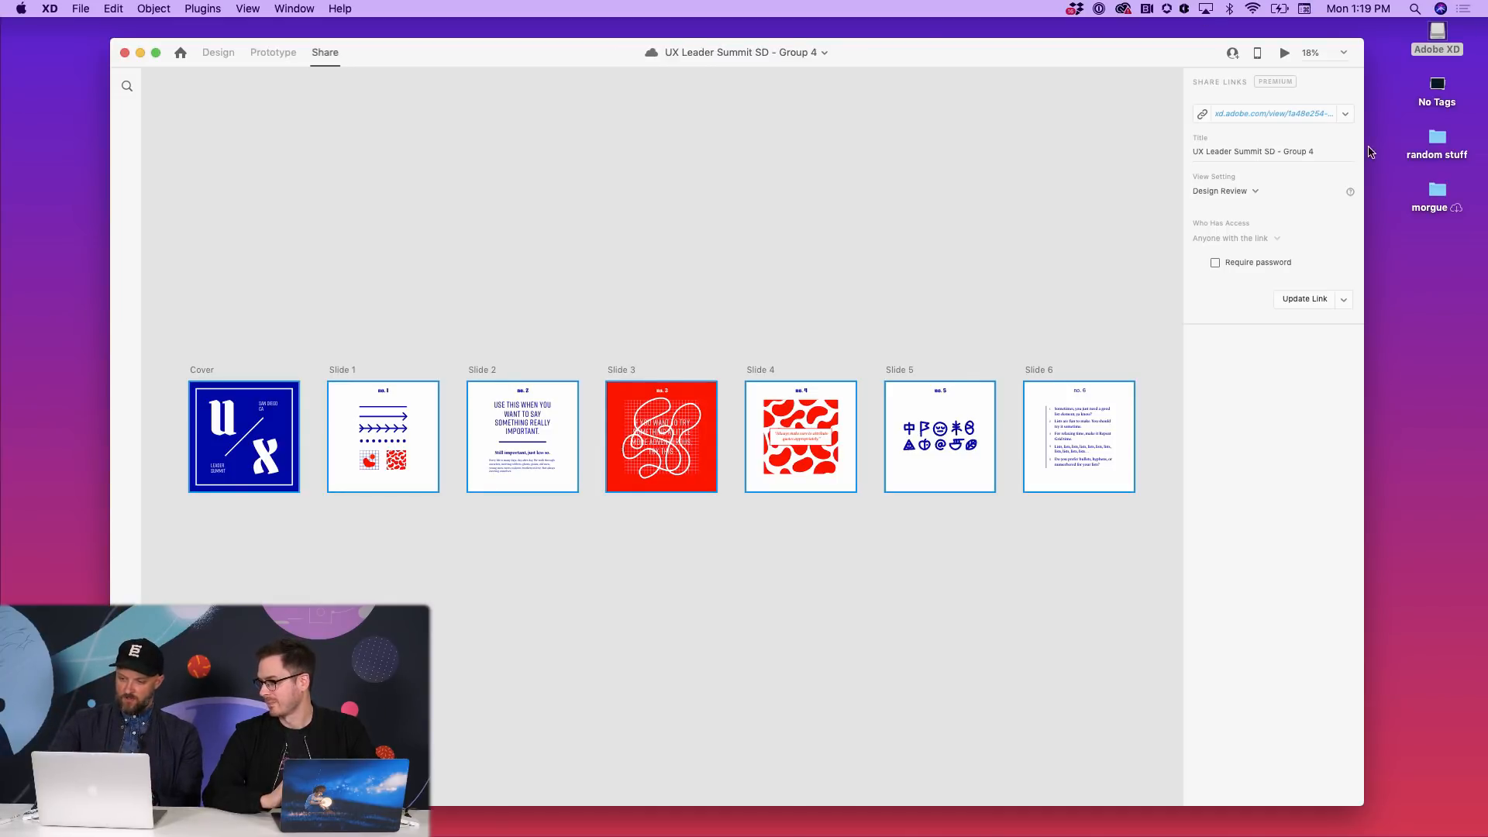
- Switch the Share panel to the document's other existing public link, the first one listed
{"action": "left_click", "coordinate": [1346, 114]}
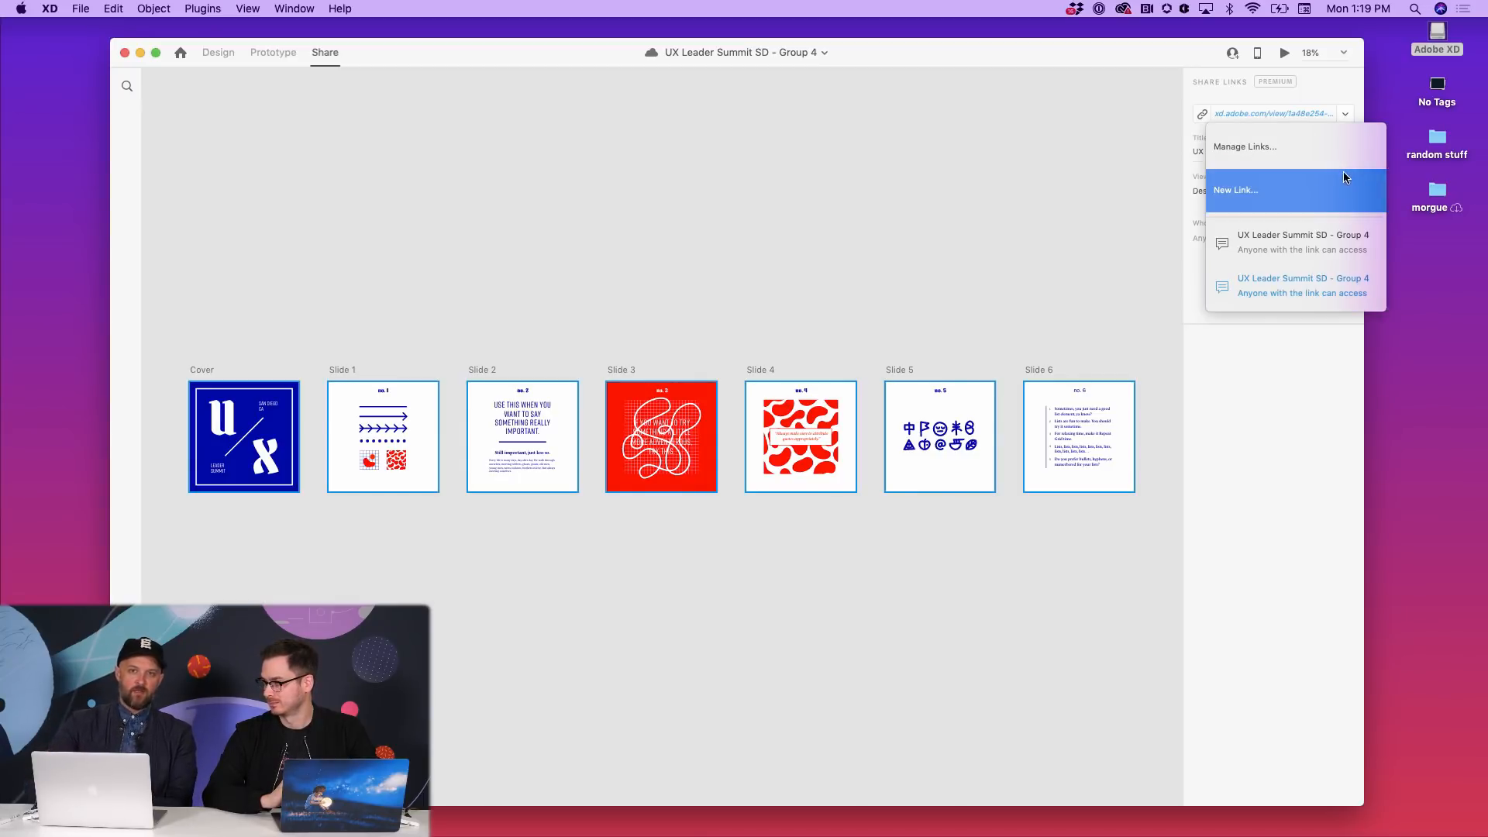
{"action": "left_click", "coordinate": [1330, 251]}
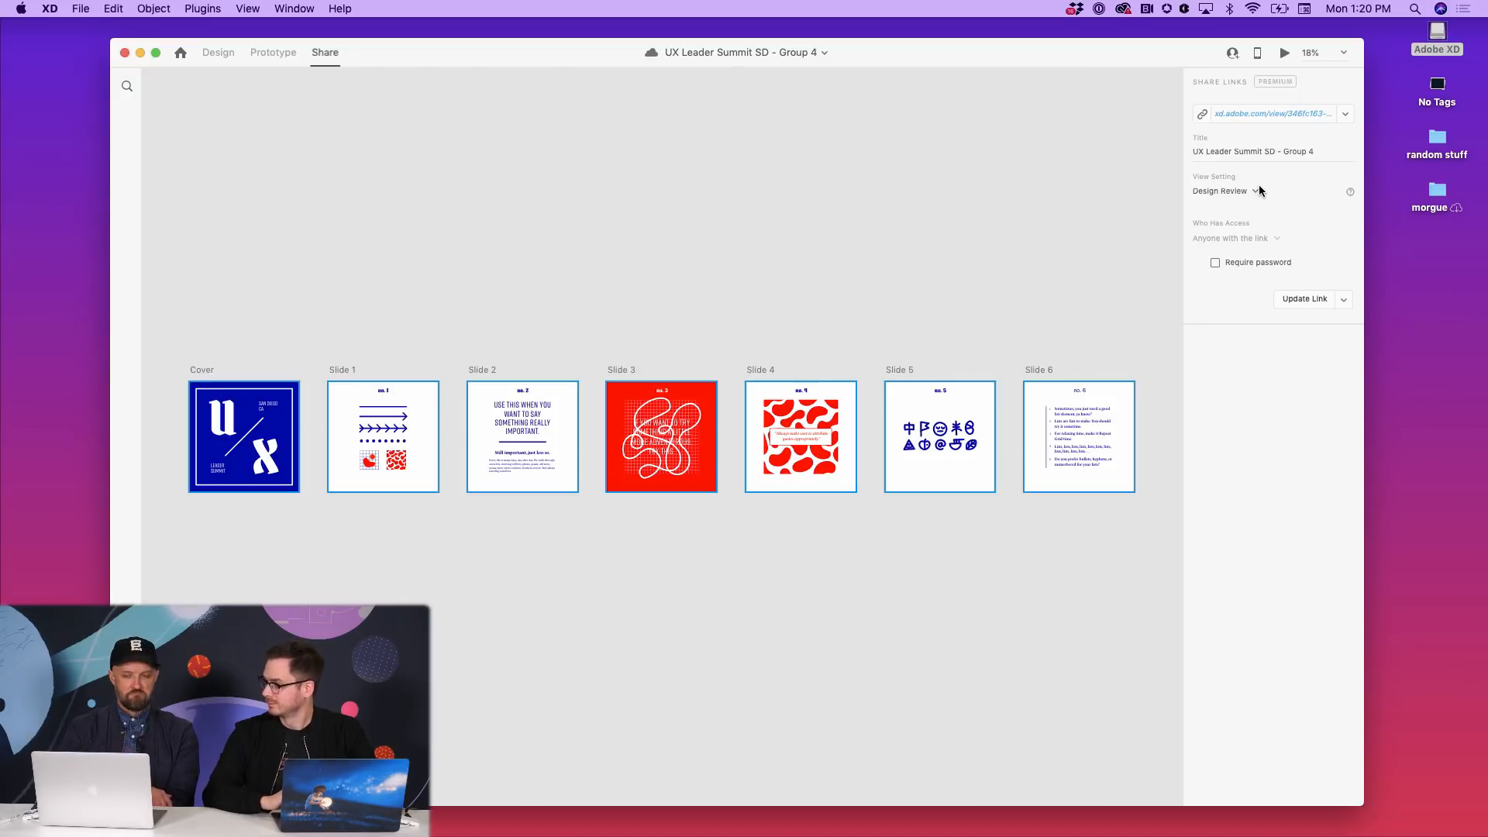
- Check the link's View Setting options, toggle to Design and back to Share, and reopen View Setting
{"action": "left_click", "coordinate": [1255, 191]}
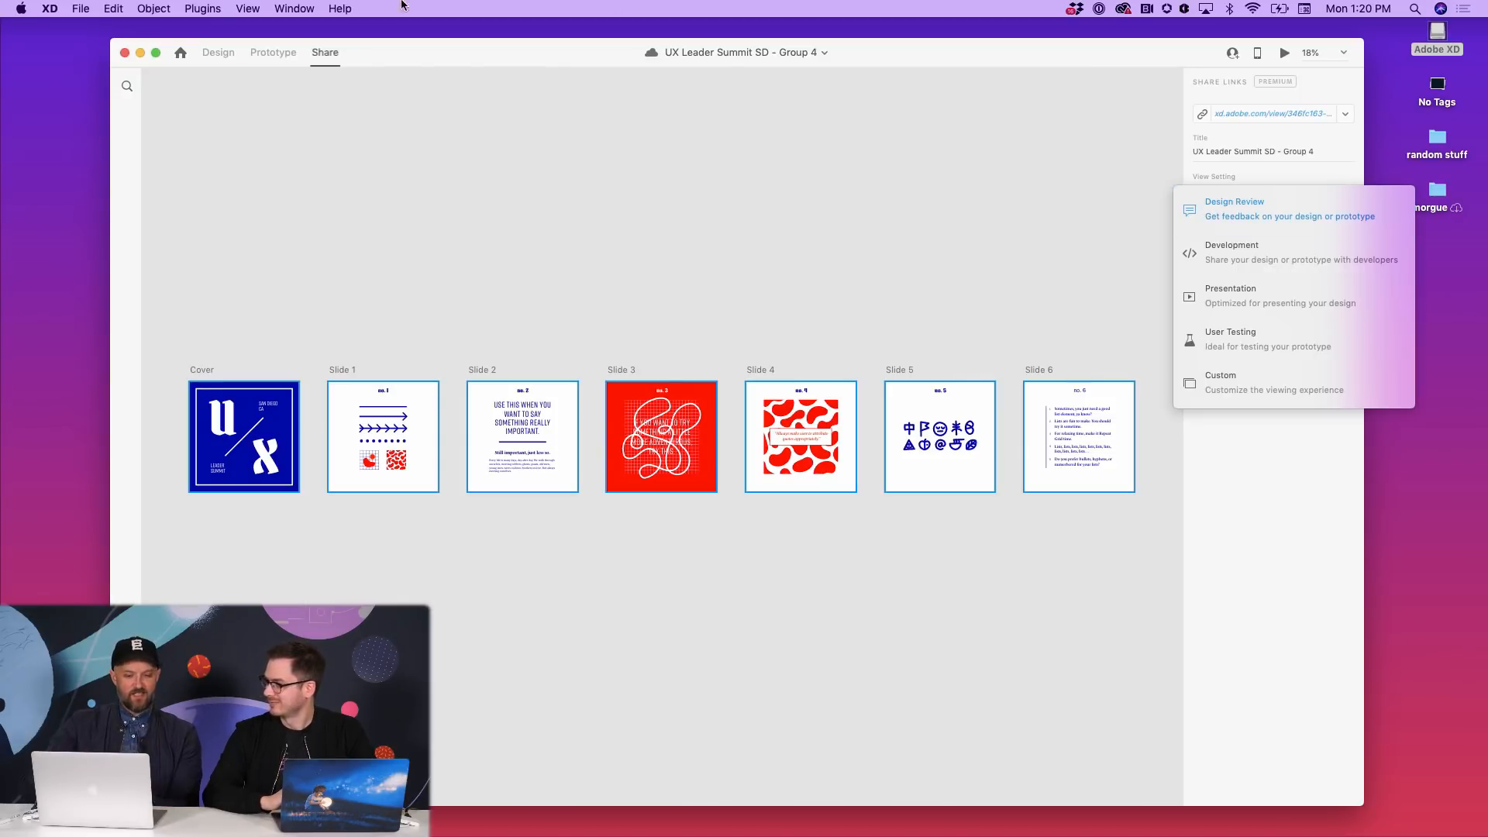
{"action": "left_click", "coordinate": [324, 91]}
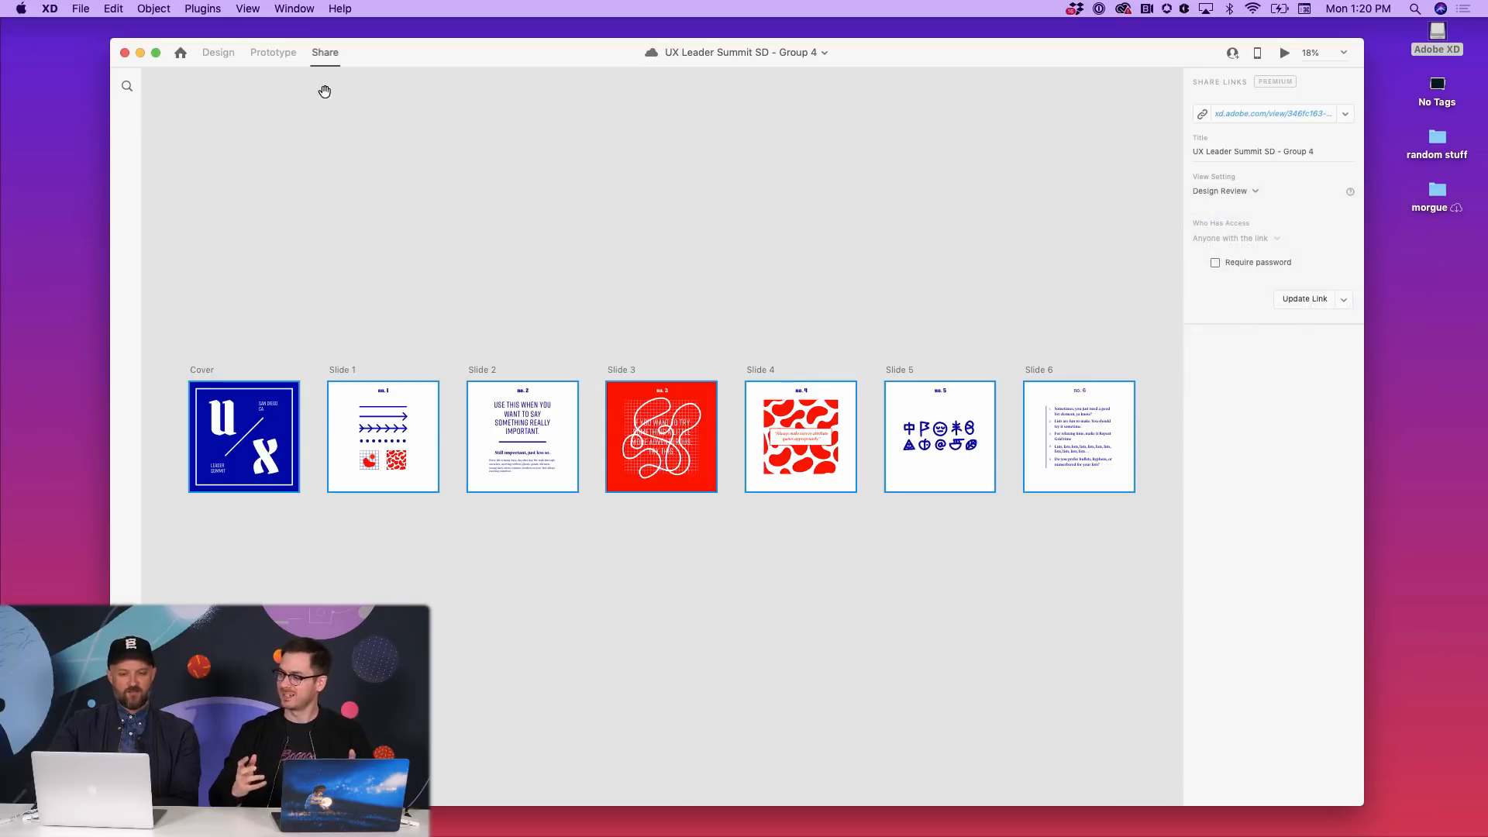
{"action": "left_click", "coordinate": [219, 53]}
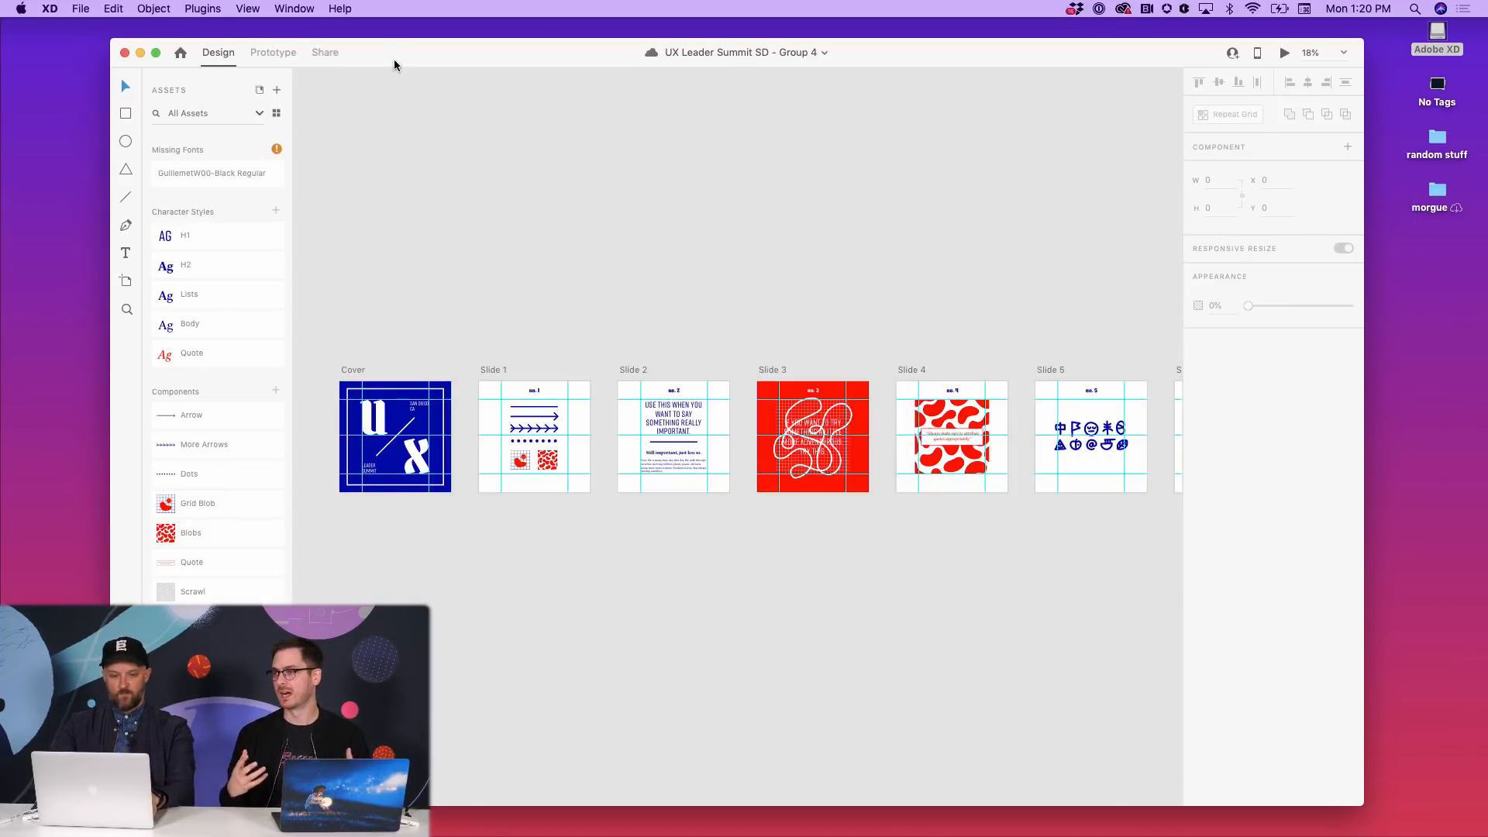
{"action": "left_click", "coordinate": [332, 51]}
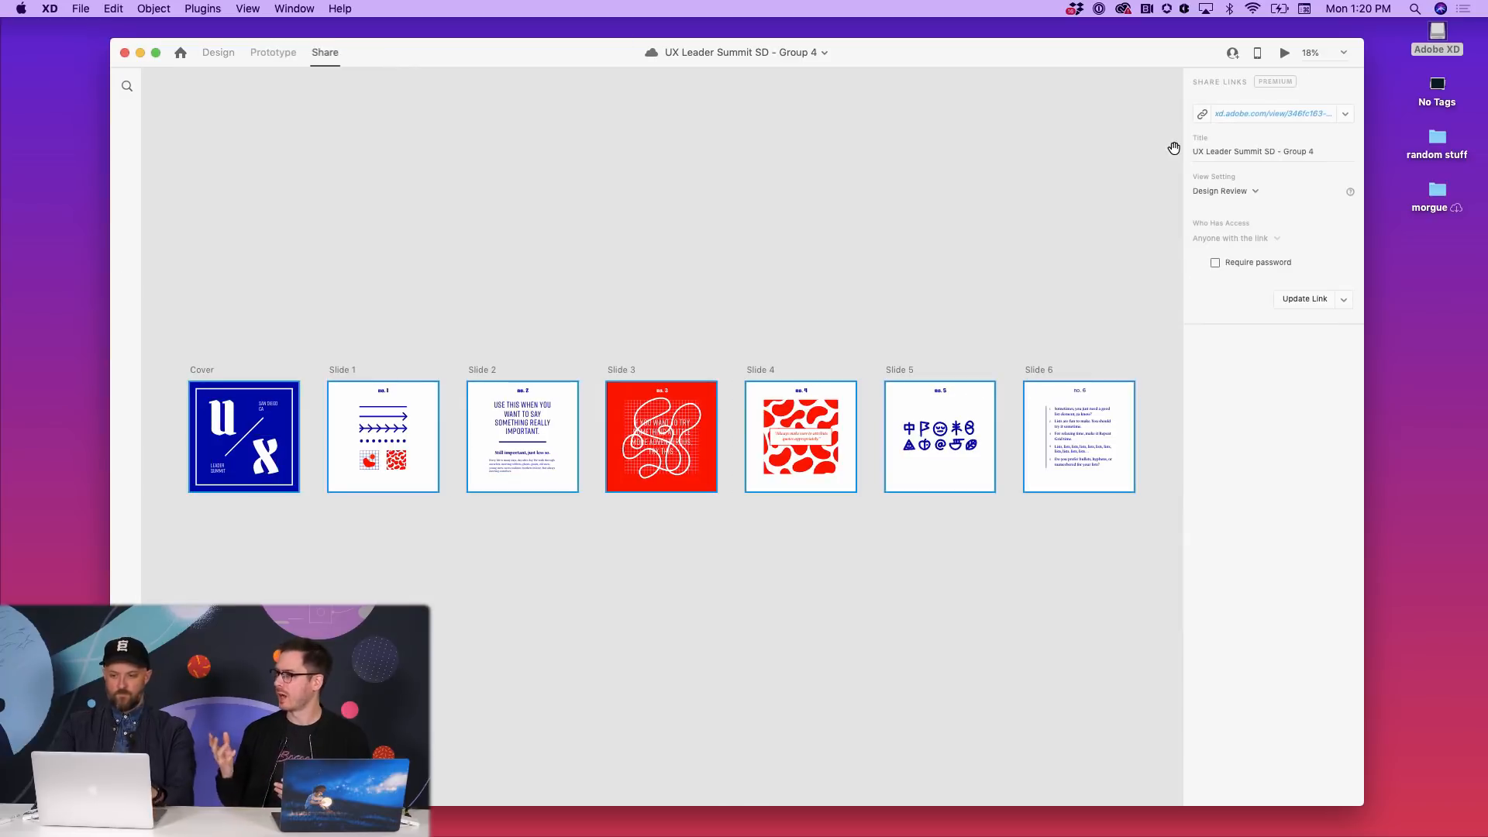
{"action": "left_click", "coordinate": [1251, 190]}
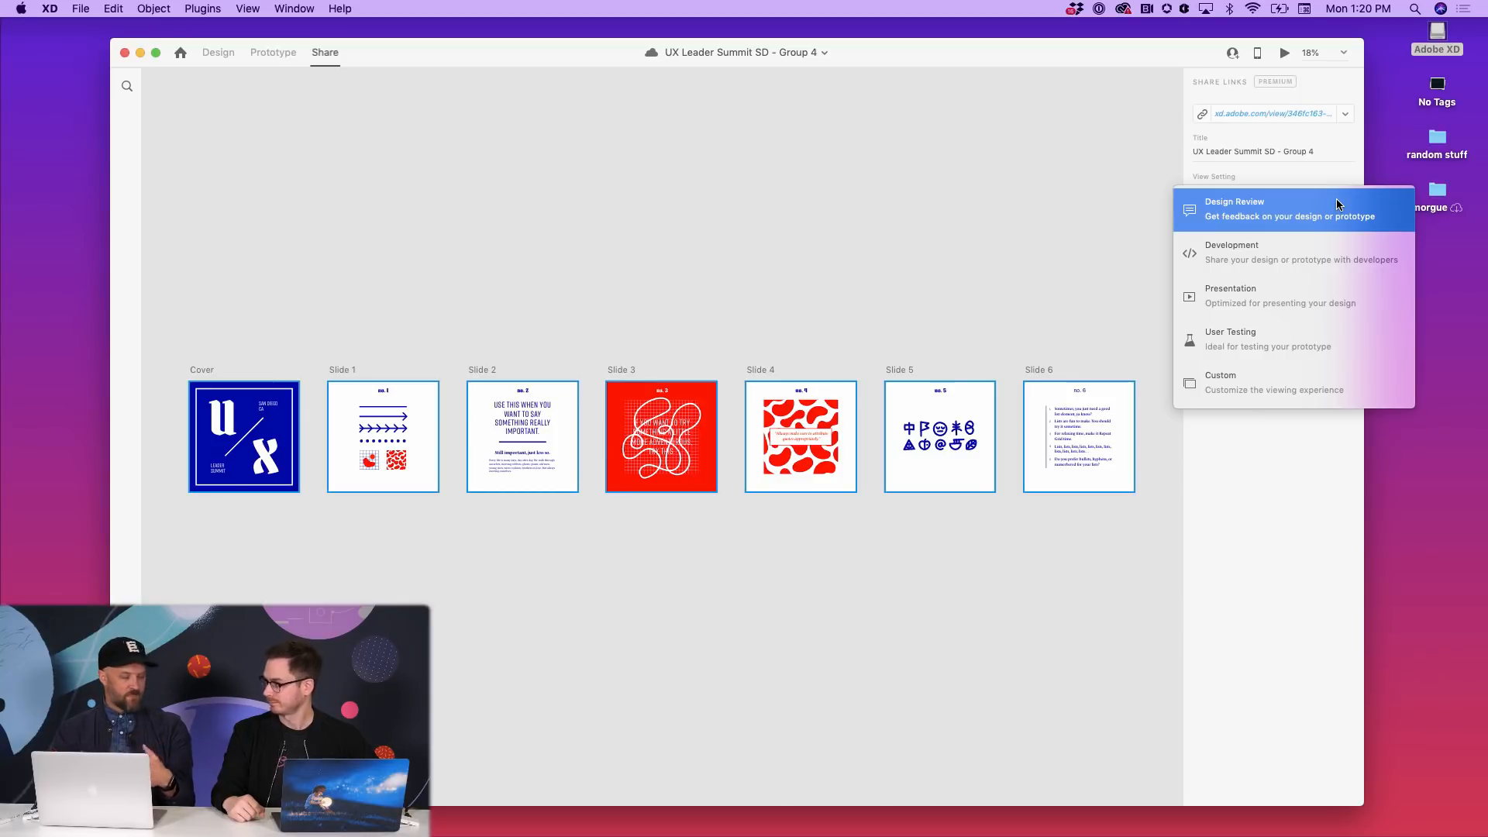
- Keep Design Review as the link's view setting and bring up XD's home window
{"action": "left_click", "coordinate": [1339, 204]}
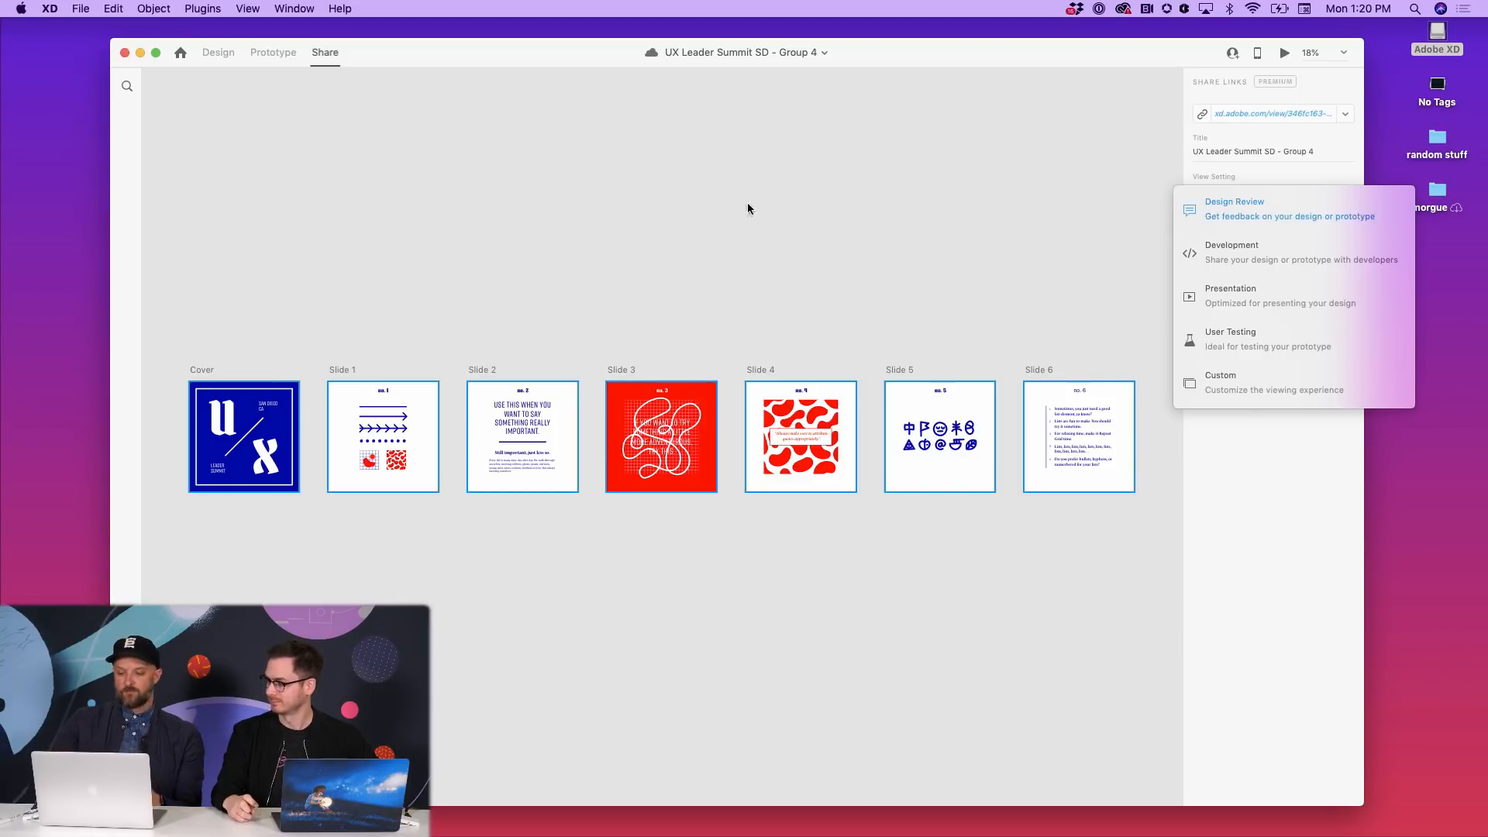
{"action": "key", "text": "super+o"}
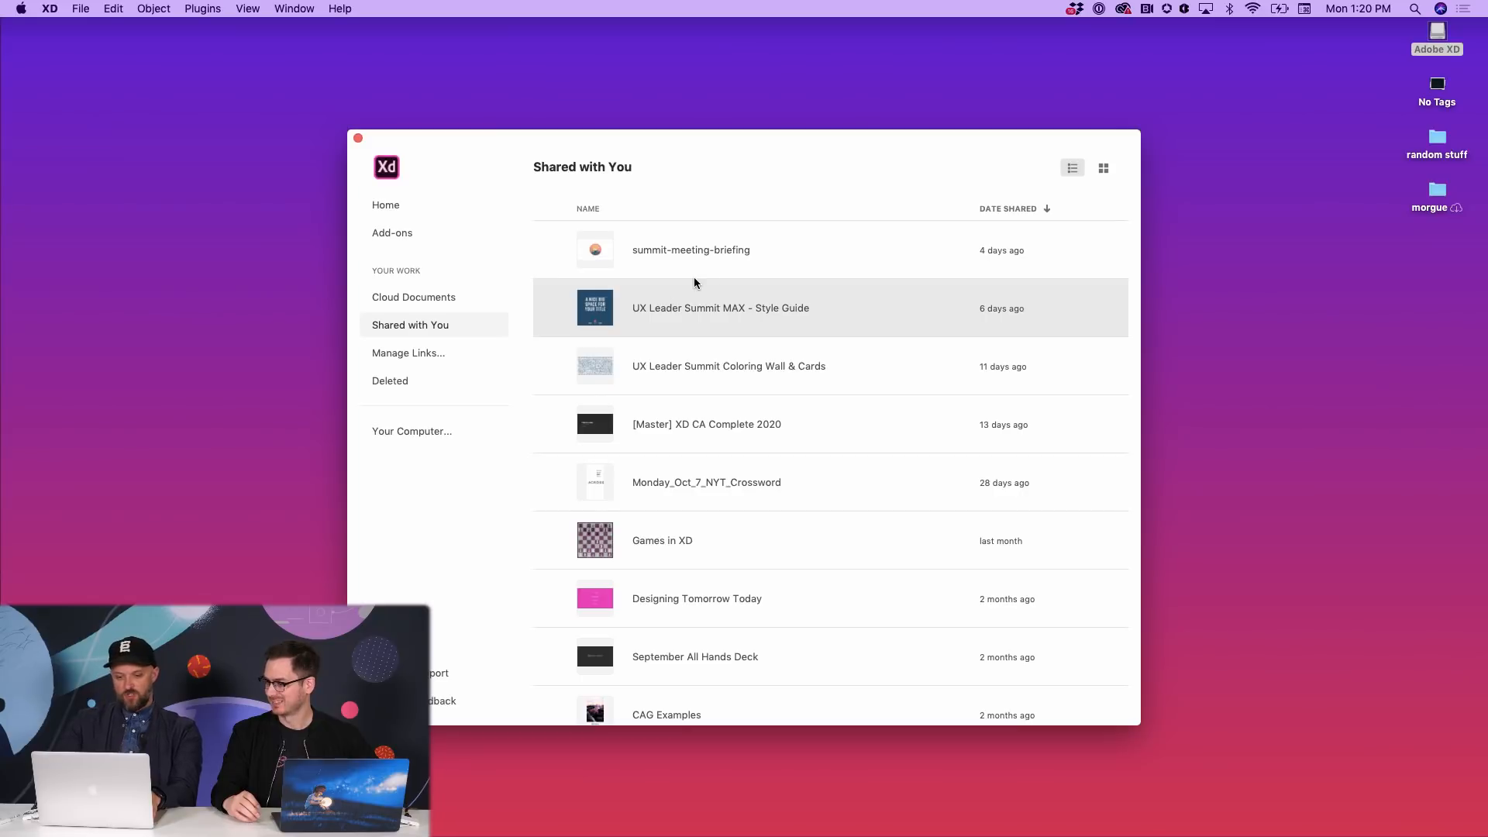
{"action": "scroll", "coordinate": [702, 281], "scroll_direction": "up", "scroll_amount": 3}
- Quit Adobe XD, close the Adobe XD disk window, and relaunch XD from the Dock
{"action": "key", "text": "super+q"}
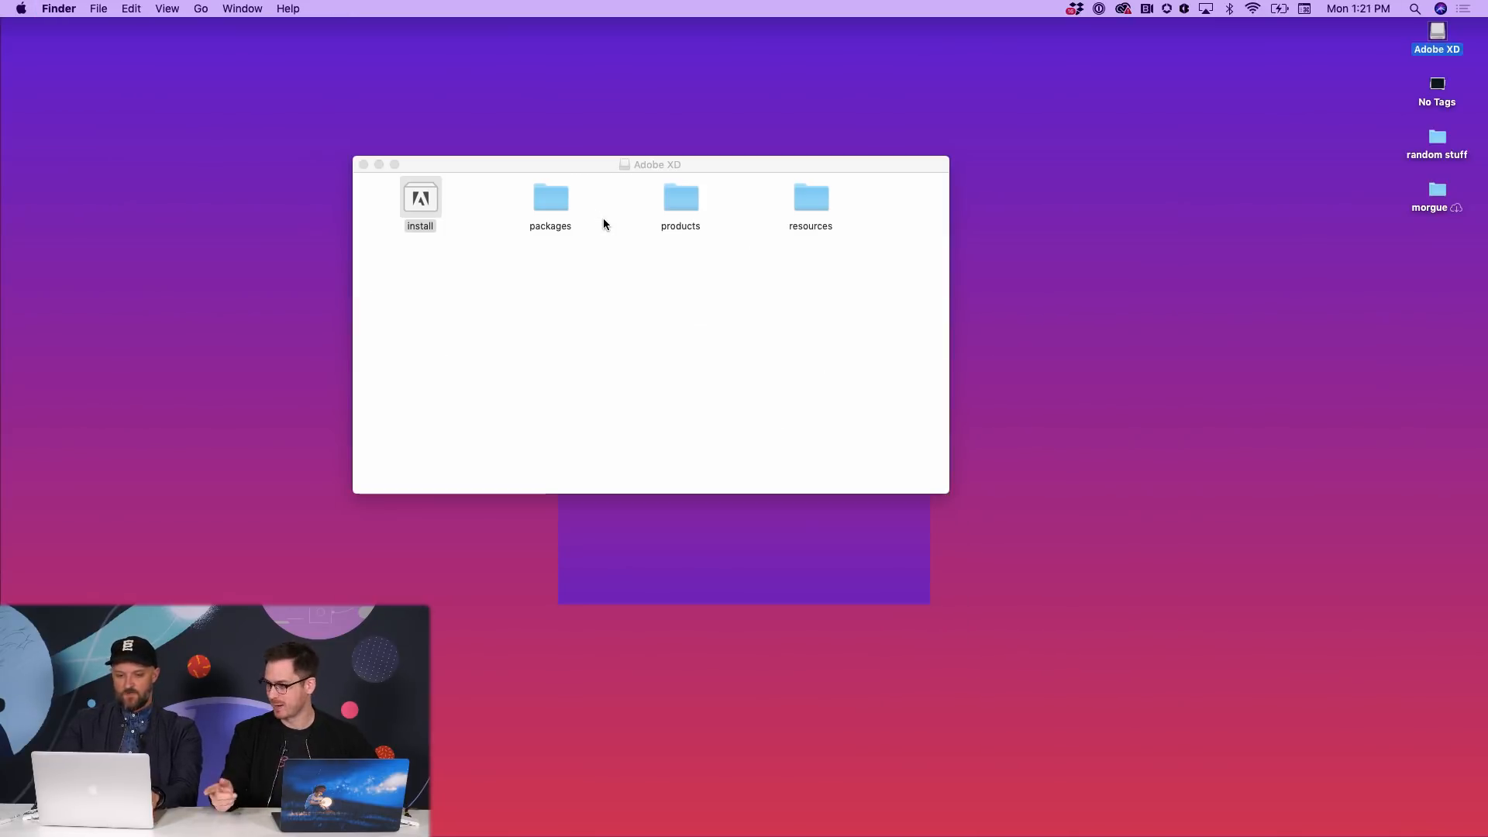
{"action": "key", "text": "super+w"}
{"action": "mouse_move", "coordinate": [862, 835]}
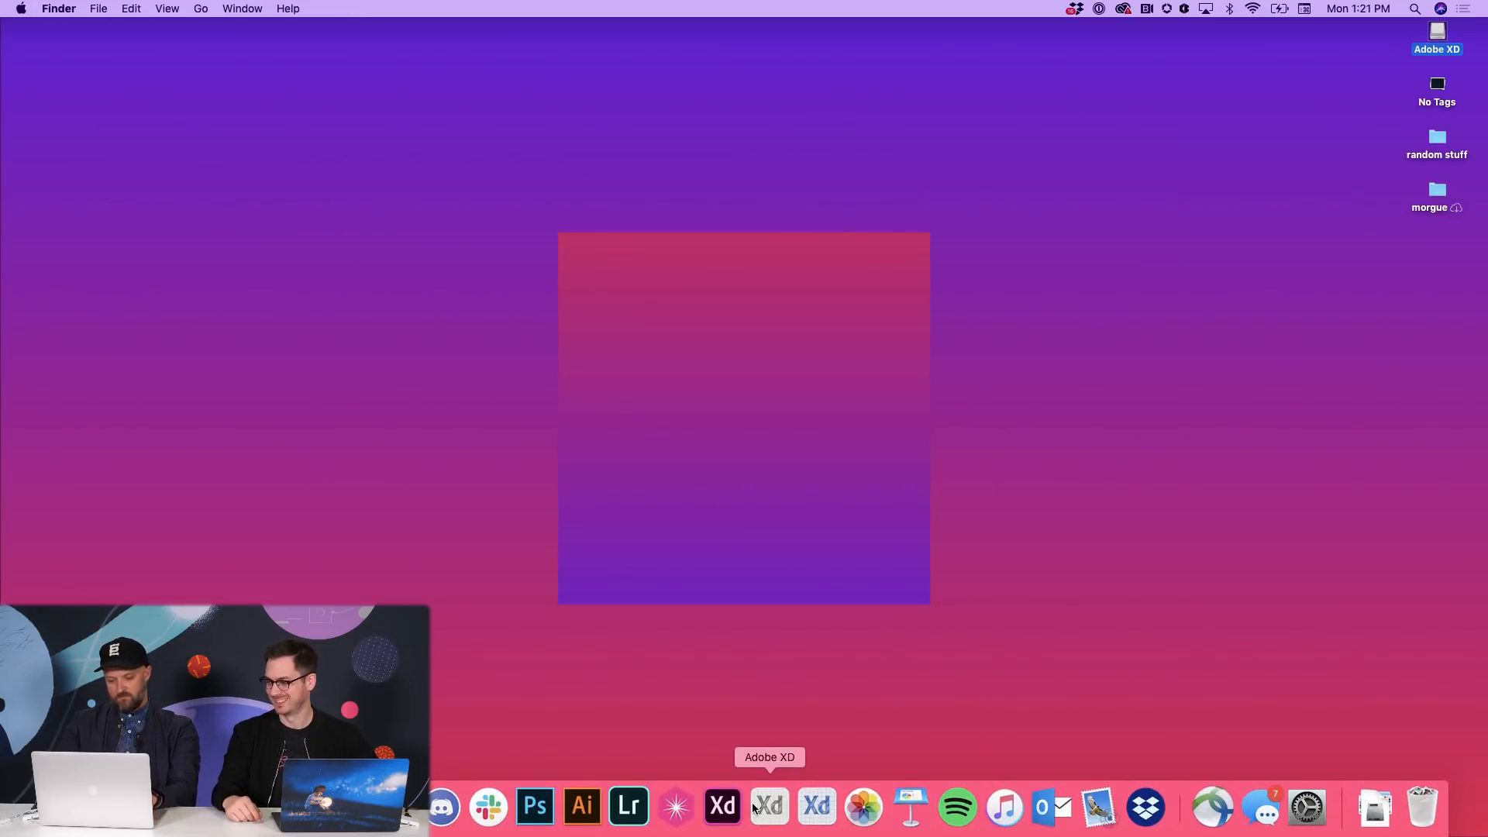
{"action": "left_click", "coordinate": [735, 806]}
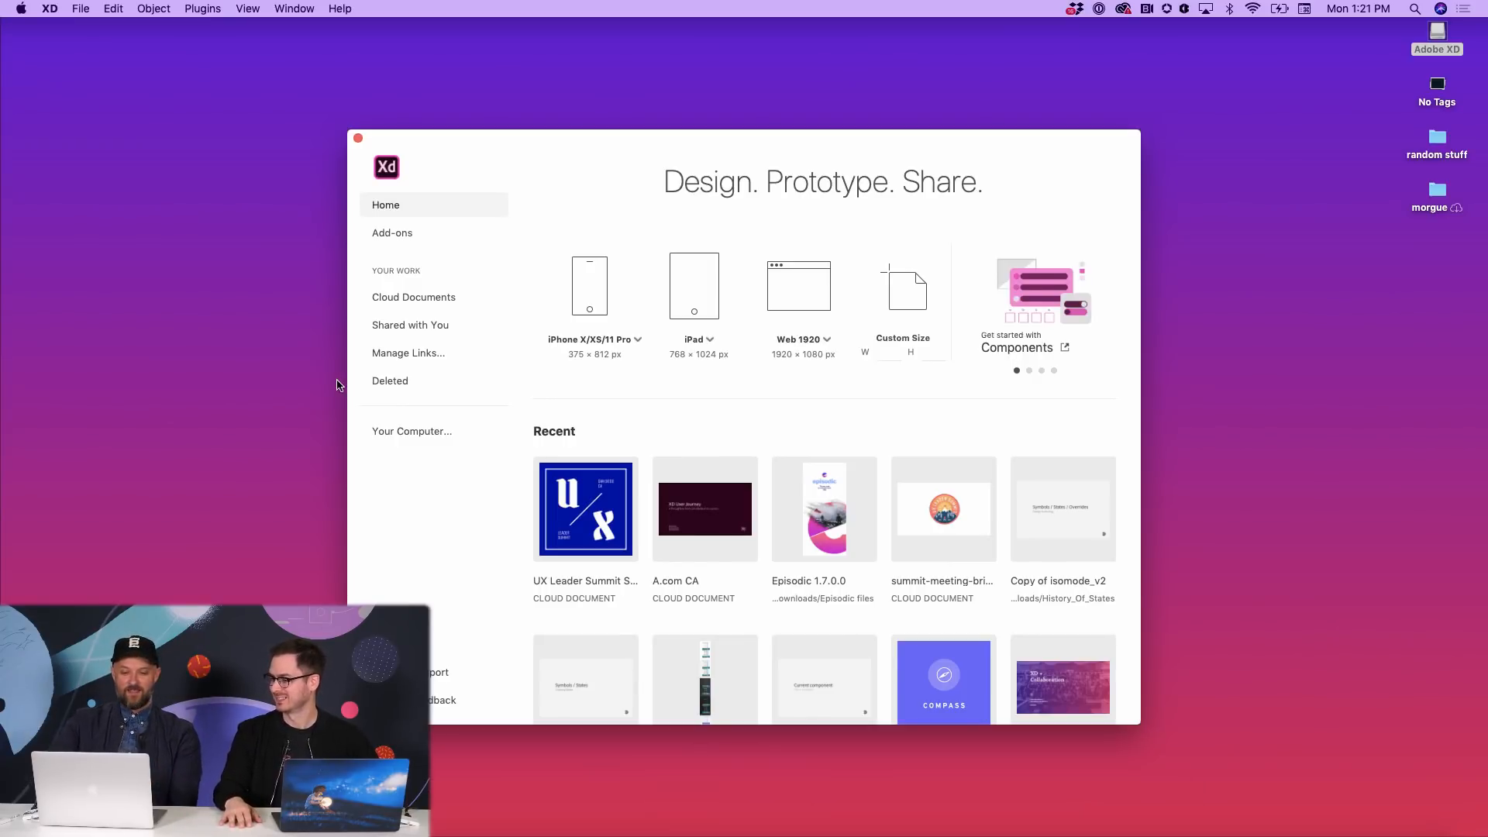
- Show the Shared with You documents in the Home sidebar
{"action": "left_click", "coordinate": [405, 323]}
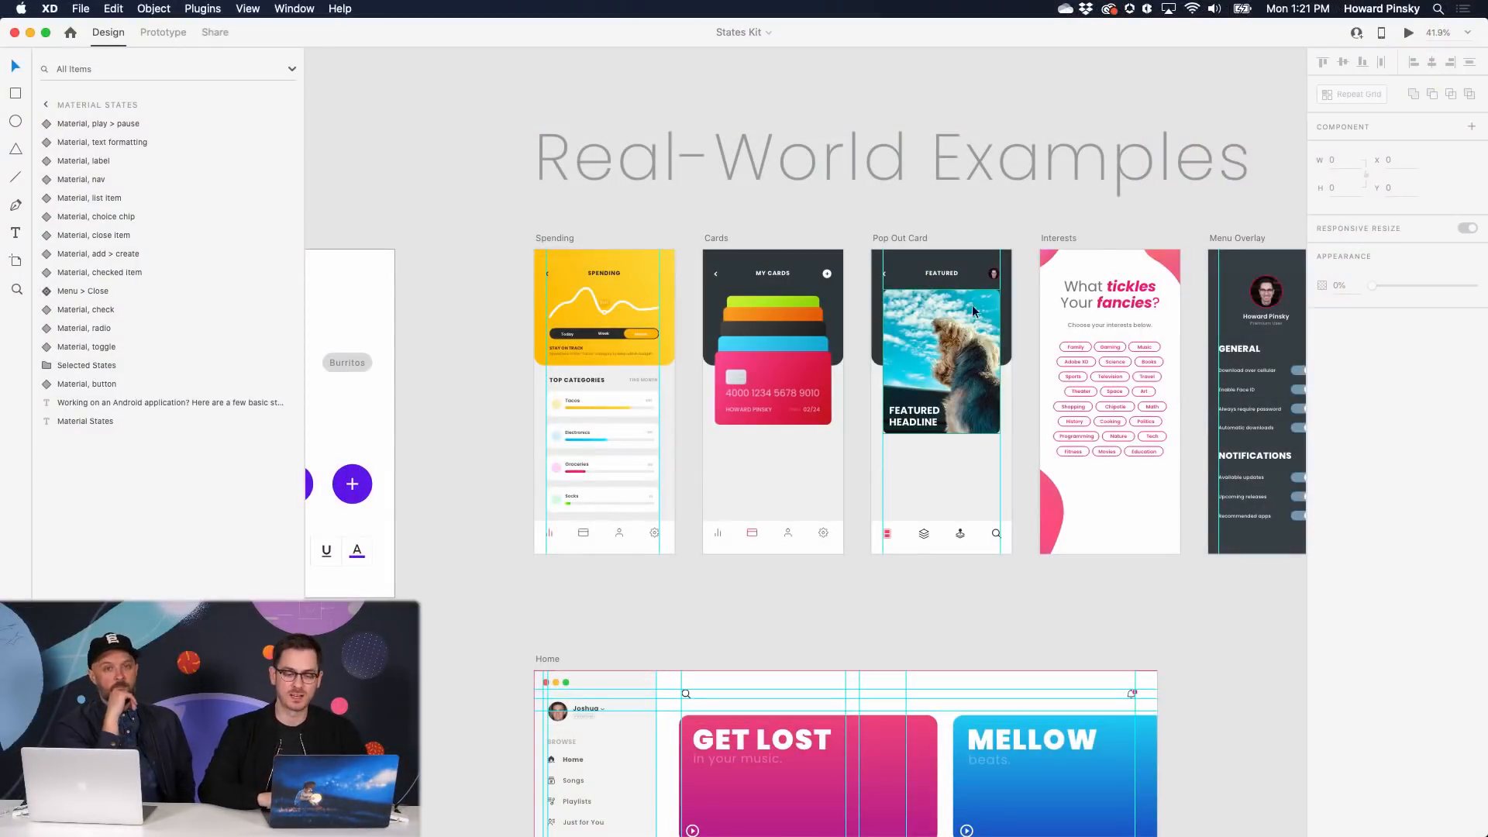
- Select the Featured Card on the Pop Out Card artboard and toggle it between Popped Out and Default State
{"action": "scroll", "coordinate": [872, 346], "scroll_direction": "right", "scroll_amount": 2}
{"action": "scroll", "coordinate": [873, 346], "scroll_direction": "down", "scroll_amount": 1}
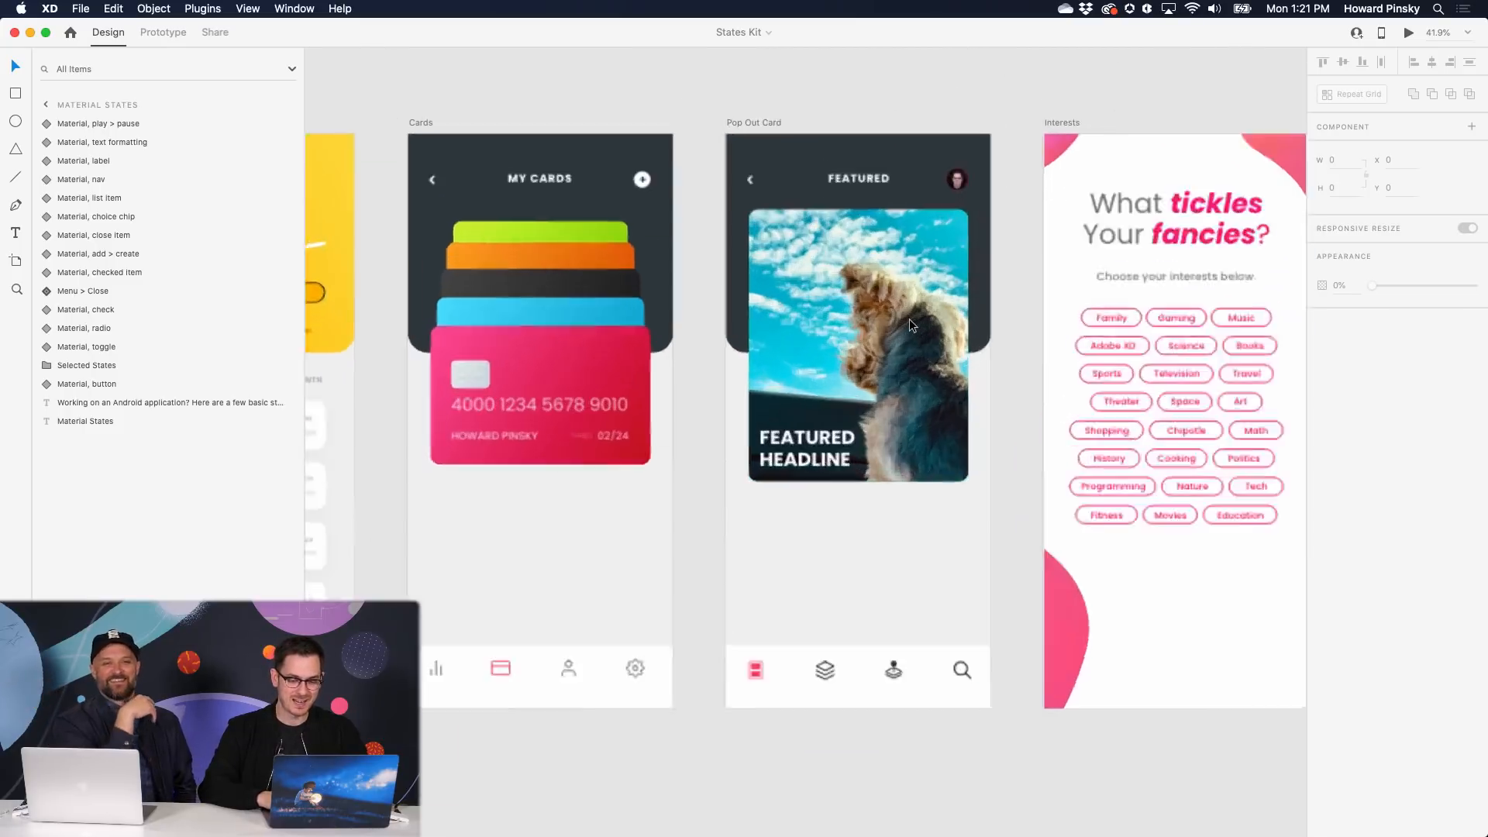
{"action": "scroll", "coordinate": [900, 334], "scroll_direction": "up", "scroll_amount": 5}
{"action": "left_click", "coordinate": [917, 307]}
{"action": "scroll", "coordinate": [918, 307], "scroll_direction": "up", "scroll_amount": 2}
{"action": "scroll", "coordinate": [918, 307], "scroll_direction": "left", "scroll_amount": 1}
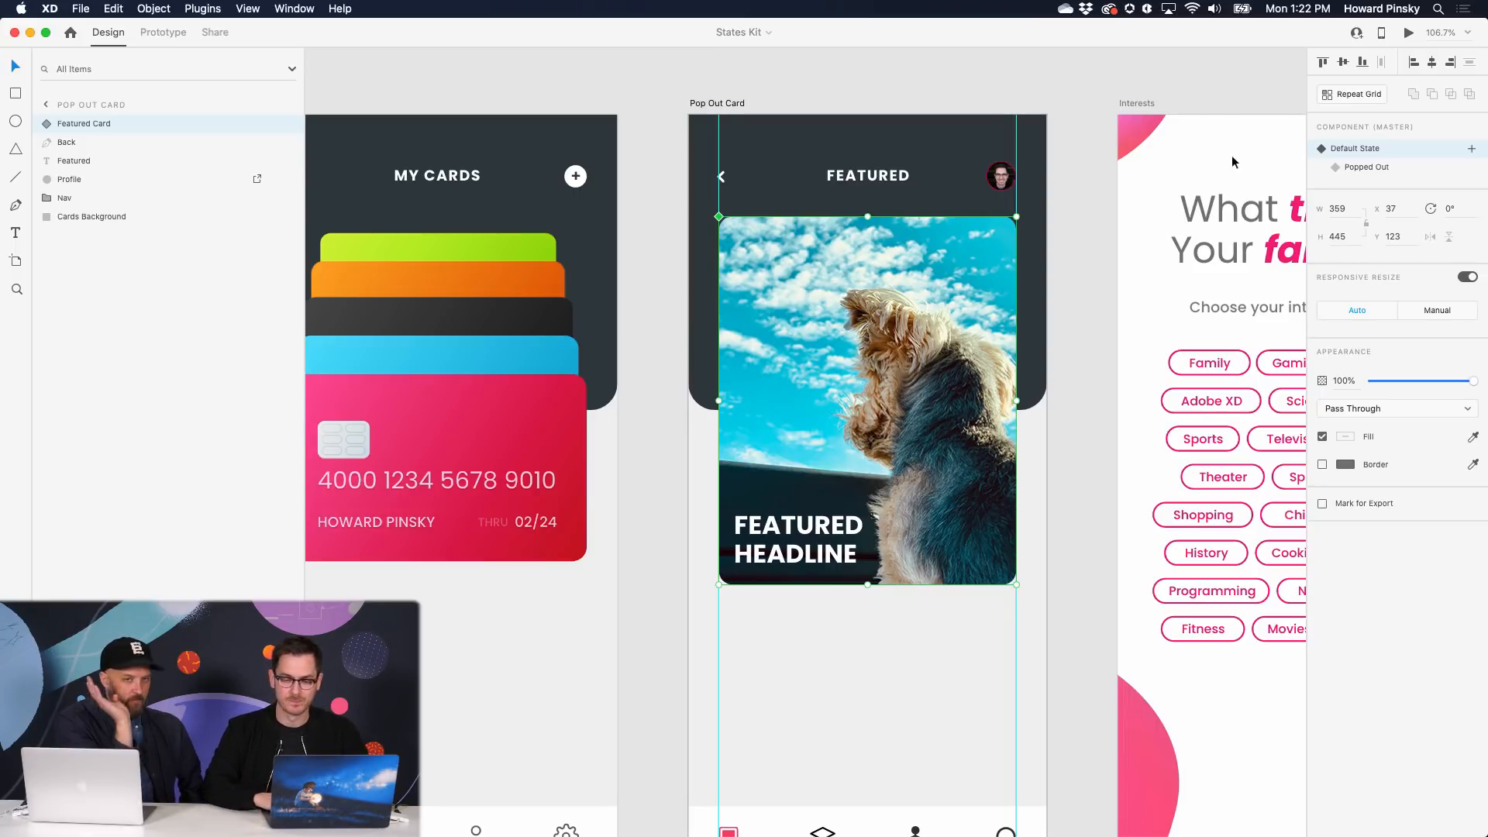
{"action": "left_click", "coordinate": [1382, 169]}
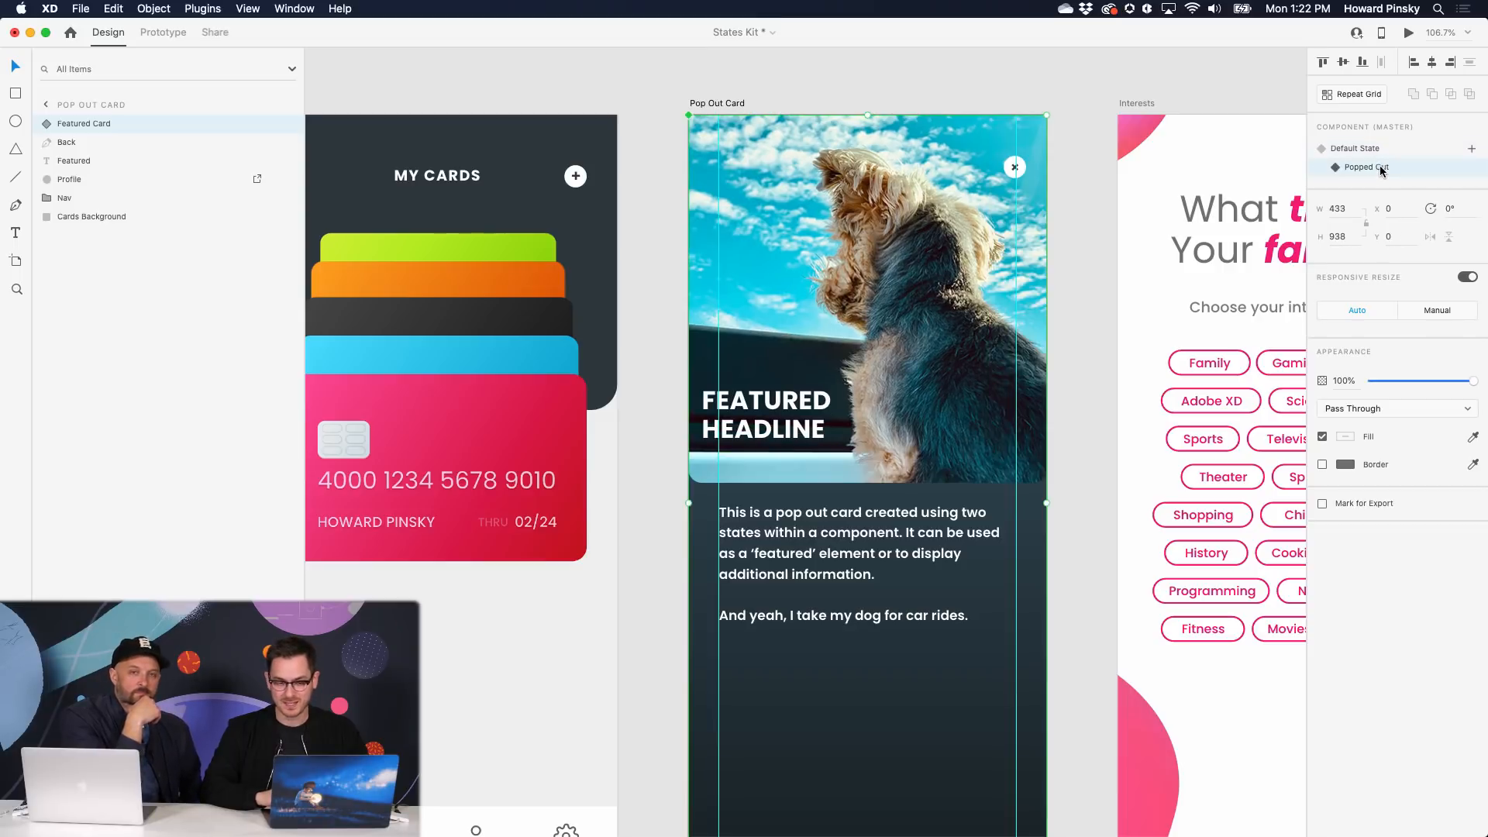
{"action": "left_click", "coordinate": [1382, 152]}
- Preview the design with Cmd+Enter, popping out the Featured Card and collapsing it back
{"action": "key", "text": "super+Return"}
{"action": "left_click", "coordinate": [989, 235]}
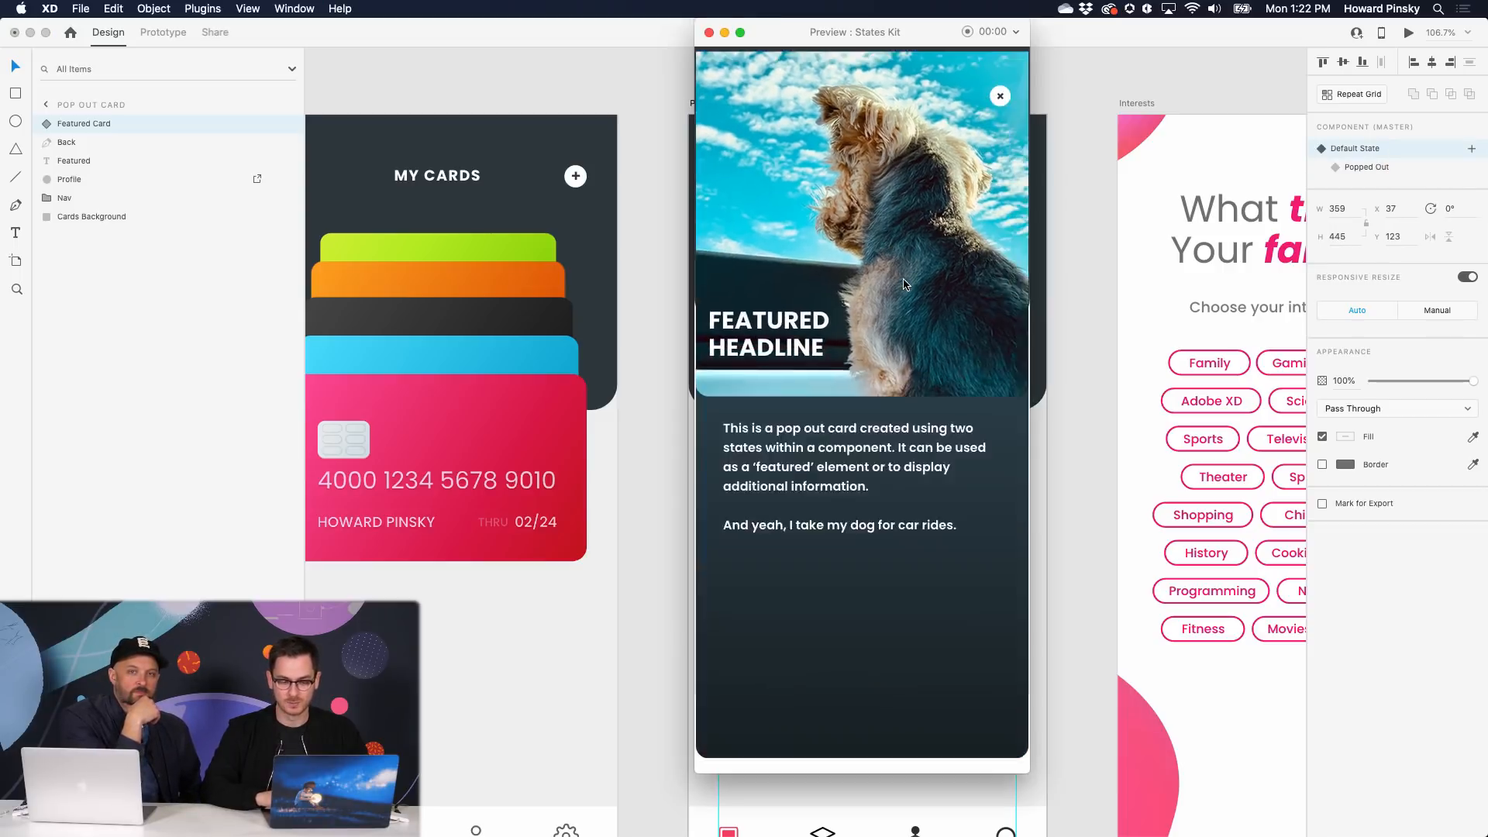
{"action": "left_click", "coordinate": [1001, 94]}
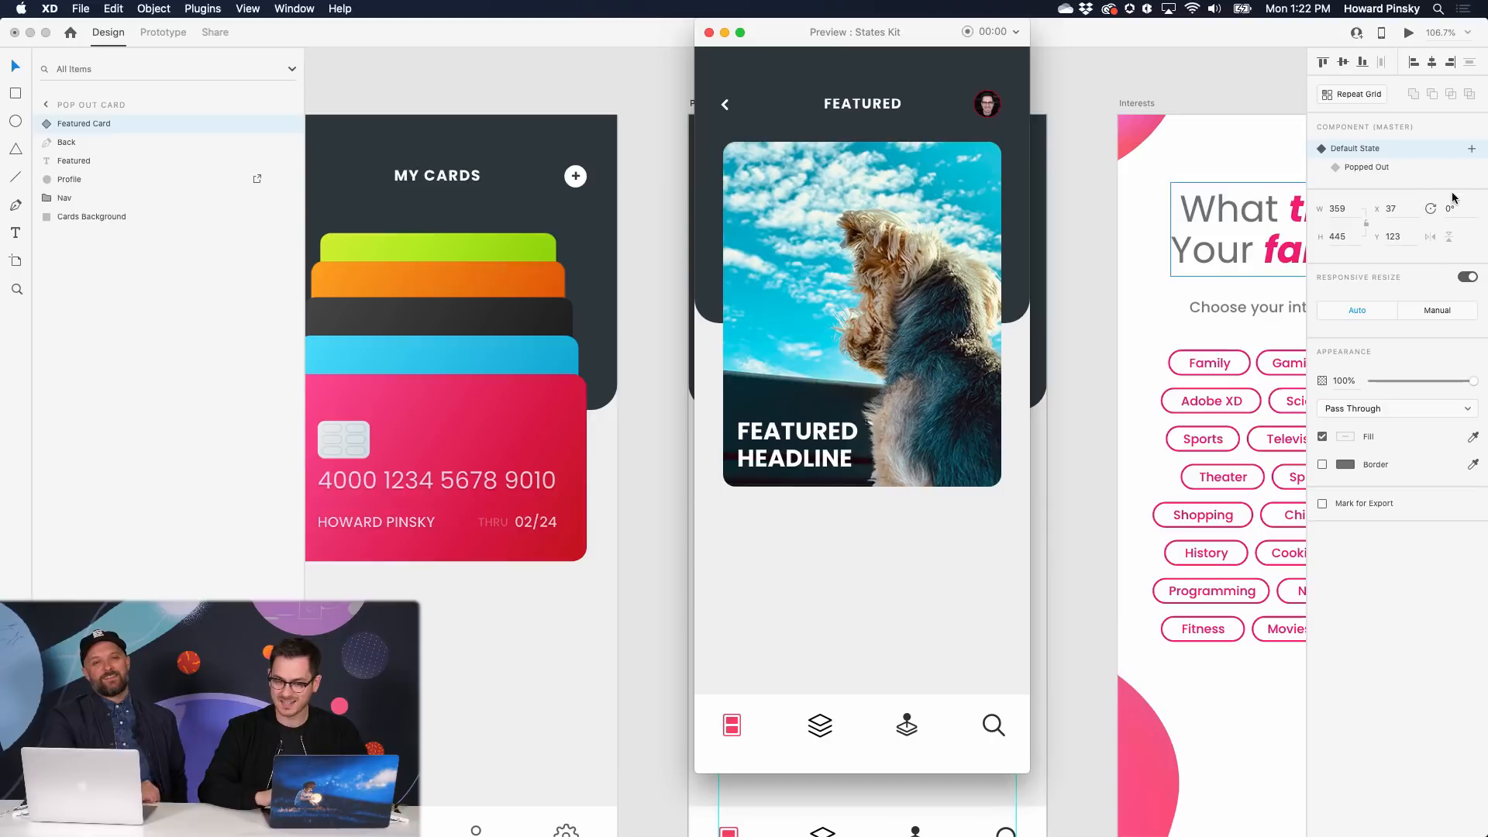
- Toggle the card between Popped Out and Default State on the canvas, ending on Default State
{"action": "left_click", "coordinate": [1386, 164]}
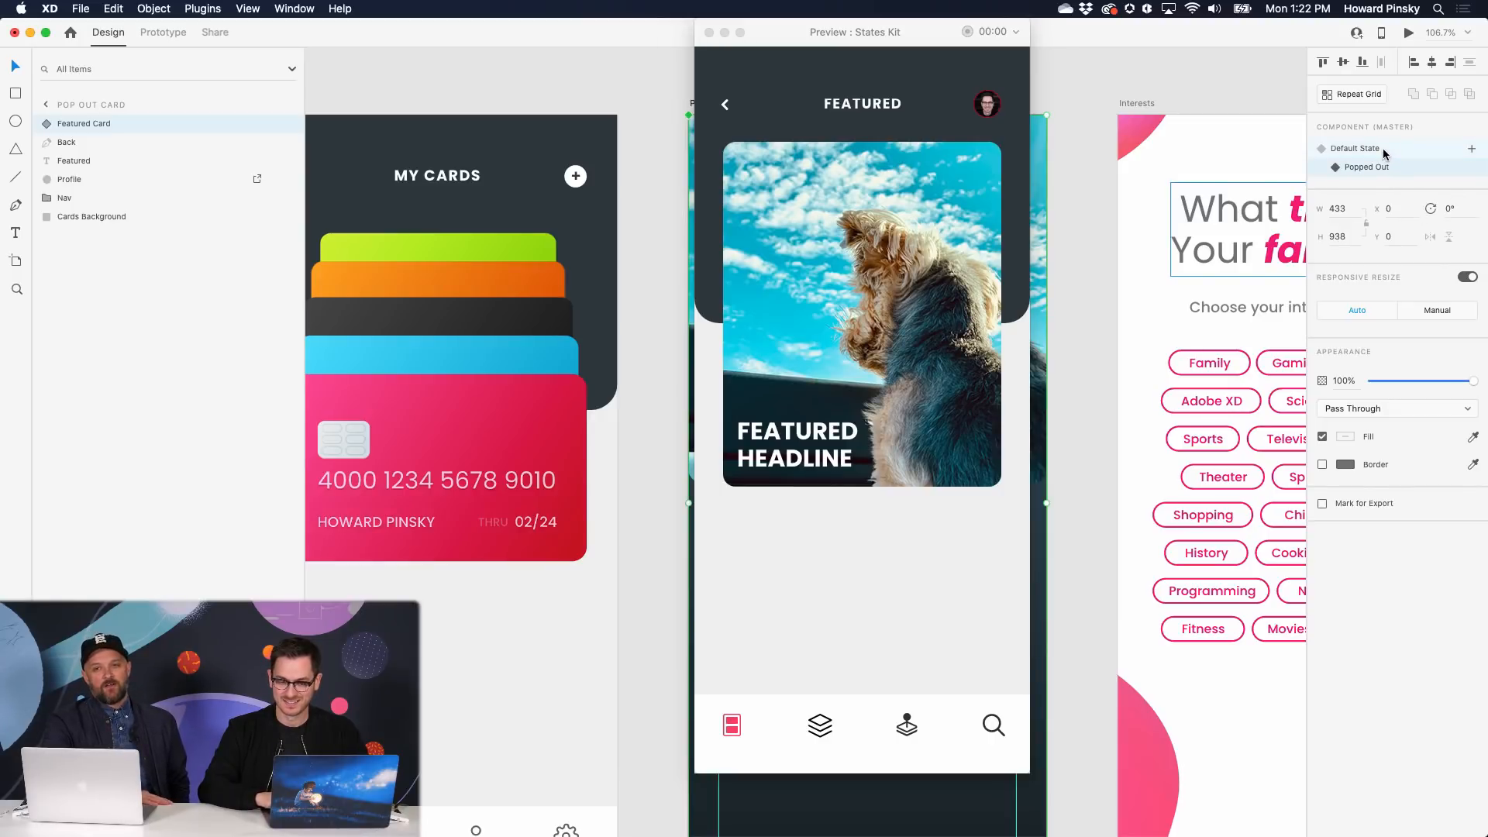
{"action": "left_click", "coordinate": [1382, 150]}
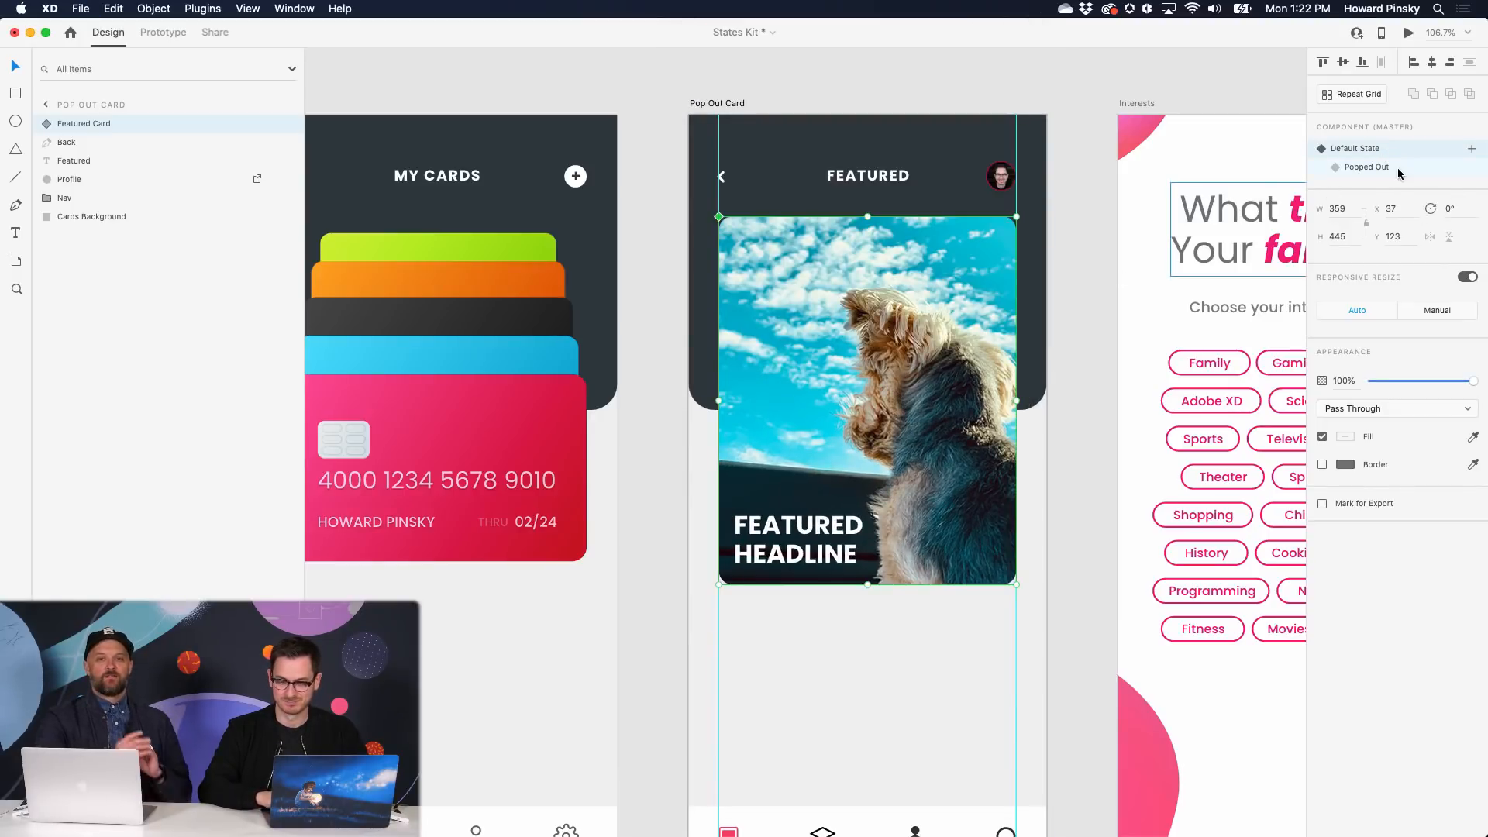
{"action": "left_click", "coordinate": [1399, 169]}
{"action": "left_click", "coordinate": [1393, 148]}
{"action": "left_click", "coordinate": [1394, 166]}
{"action": "left_click", "coordinate": [1395, 152]}
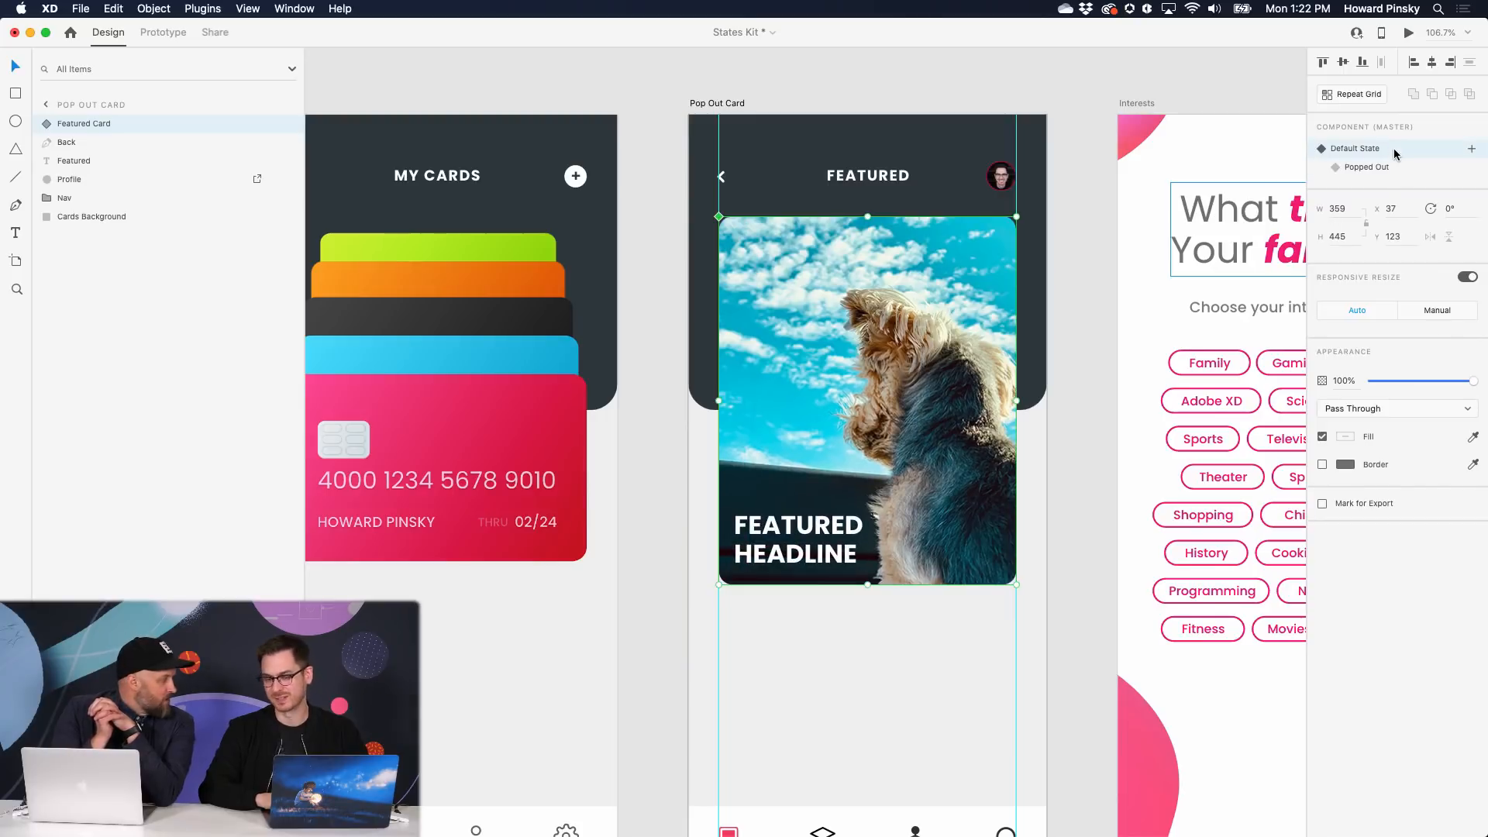